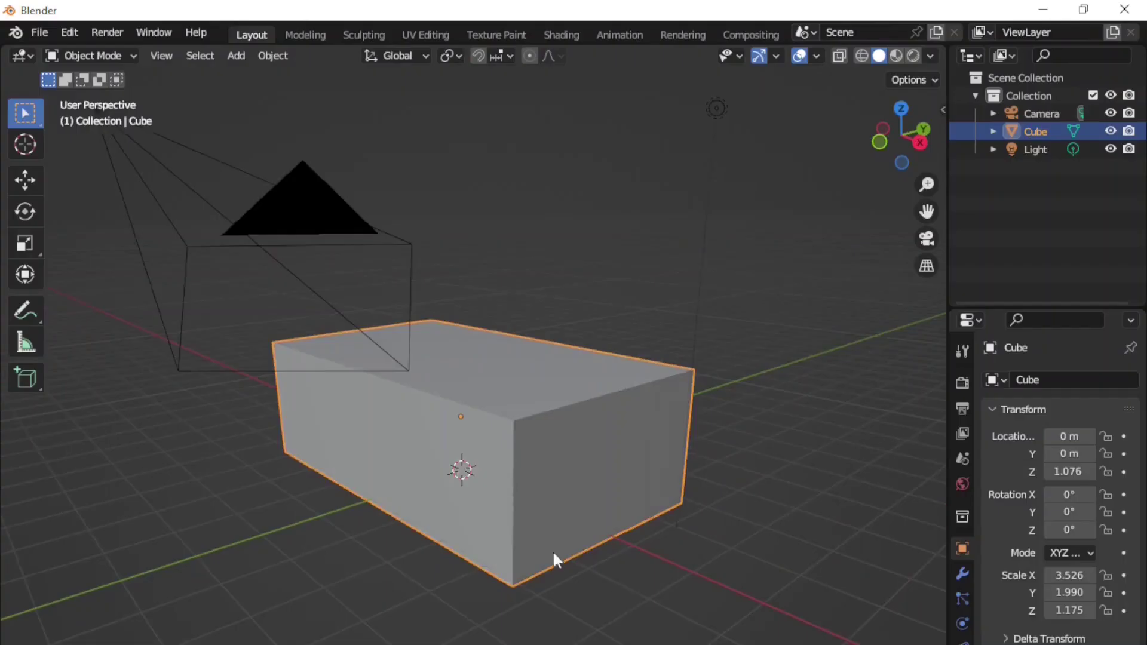
# In Edit Mode with face selection, stretch the window frame taller and resize its width along X
pyautogui.moveTo(553, 551); pyautogui.dragTo(589, 575, button='middle')
pyautogui.click(93, 56)
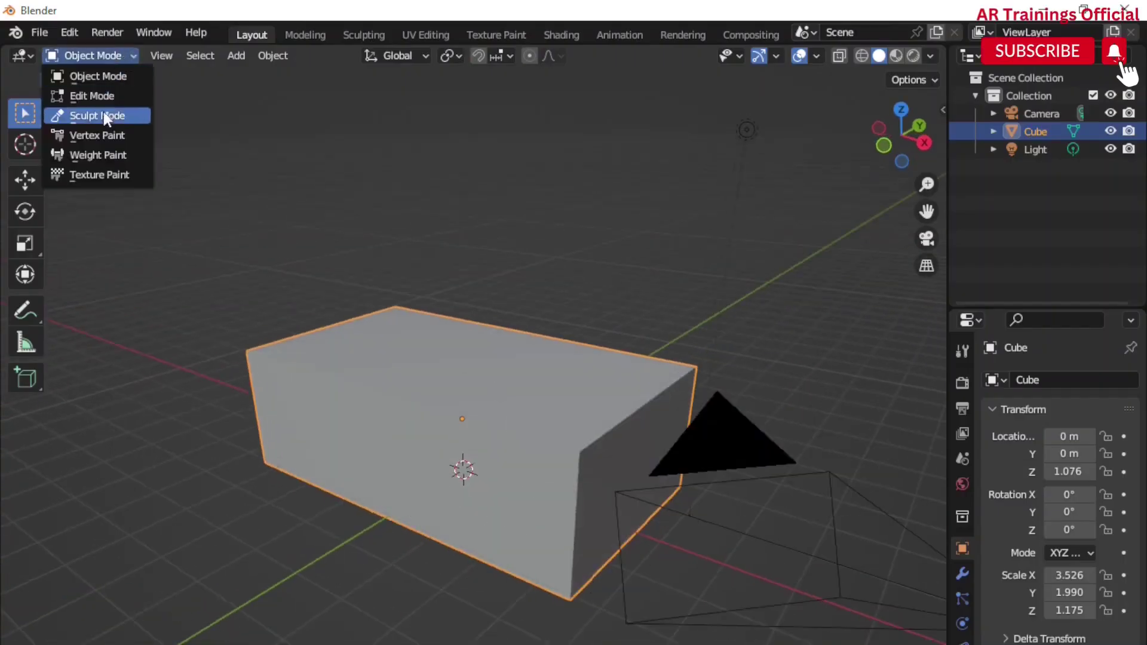
pyautogui.click(84, 95)
pyautogui.click(189, 55)
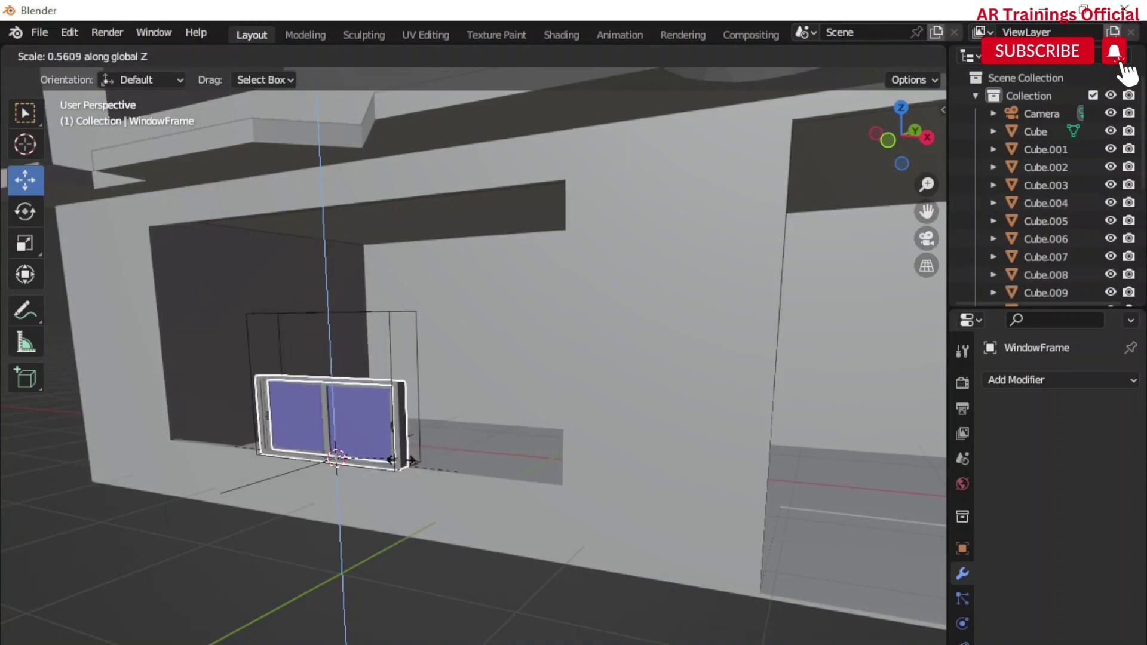
pyautogui.click(518, 493)
pyautogui.moveTo(515, 489)
pyautogui.mouseDown(button='middle')
pyautogui.moveTo(529, 478)
pyautogui.moveTo(514, 476)
pyautogui.mouseUp(button='middle')
pyautogui.press('s')
pyautogui.press('x')
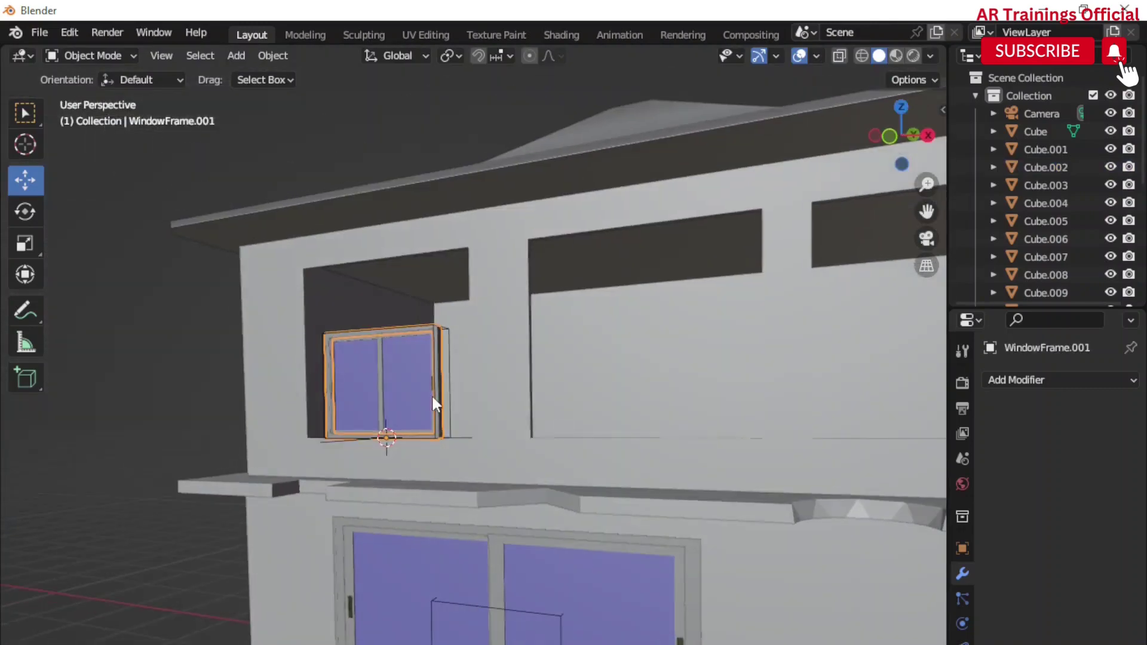
# Resize the upper window frame's height along Z and place the pillar
pyautogui.press('s')
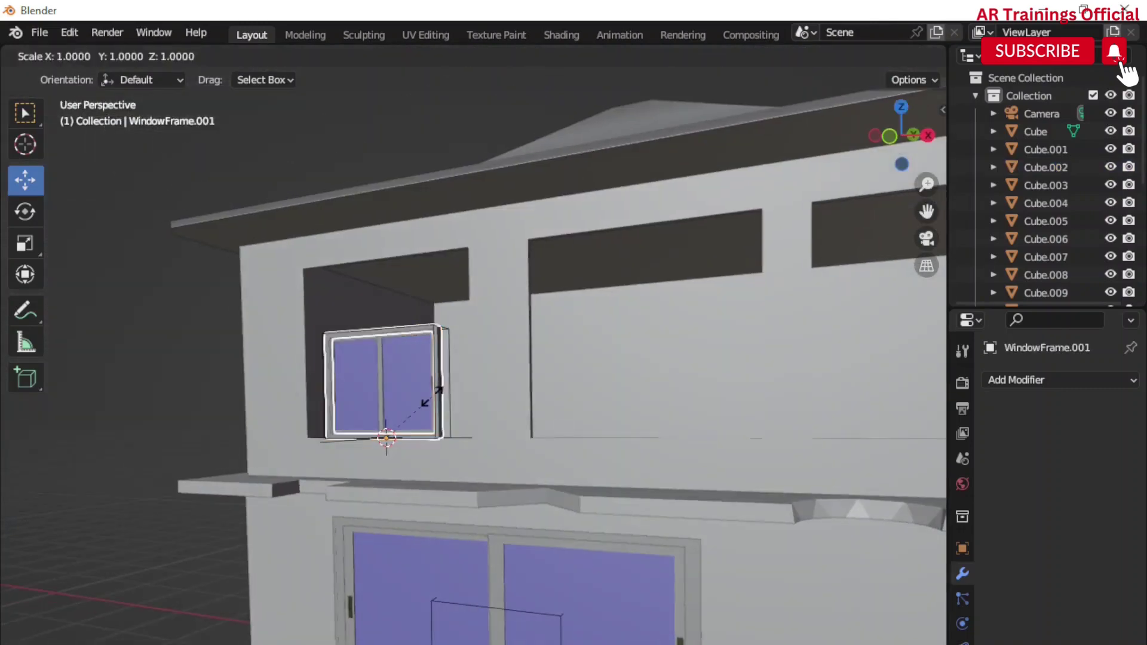
pyautogui.press('z')
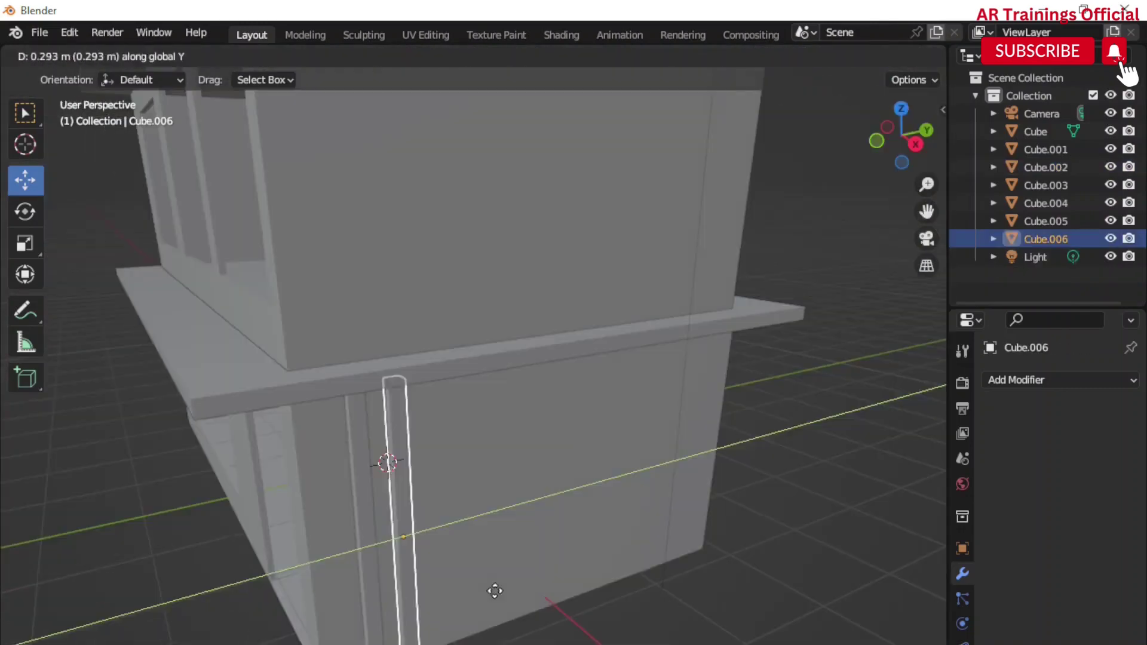
pyautogui.click(493, 603)
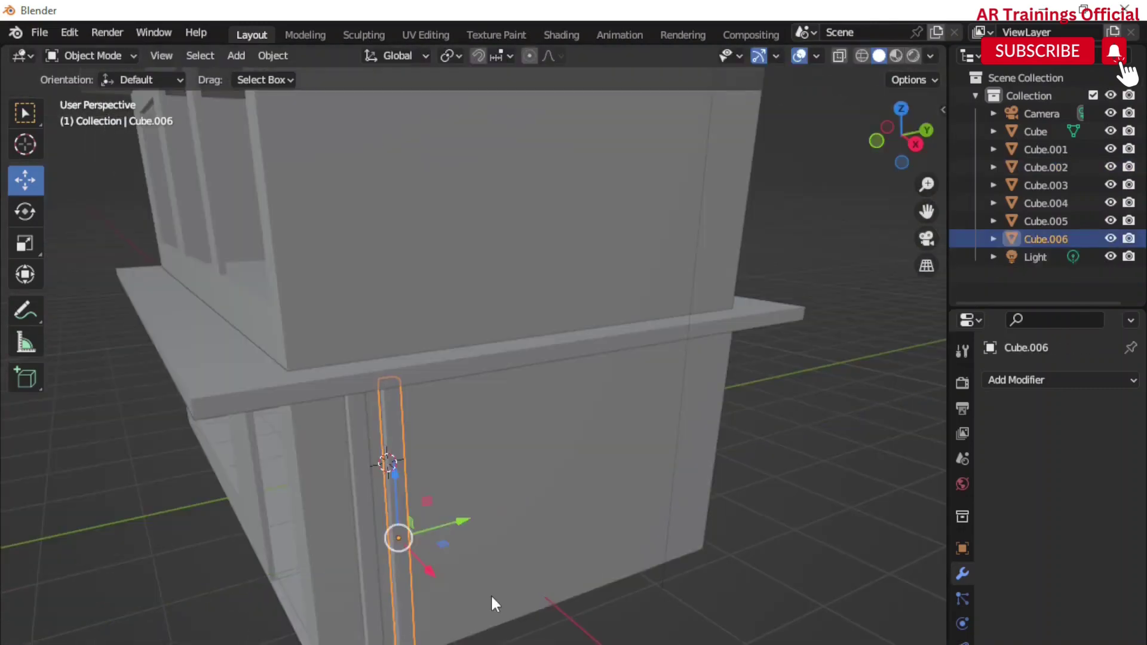
# Duplicate both pillars along Y and move the wall UV island up the brick texture
pyautogui.keyDown('shift'); pyautogui.click(364, 428); pyautogui.keyUp('shift')
pyautogui.hotkey('shift', 'd')
pyautogui.press('y')
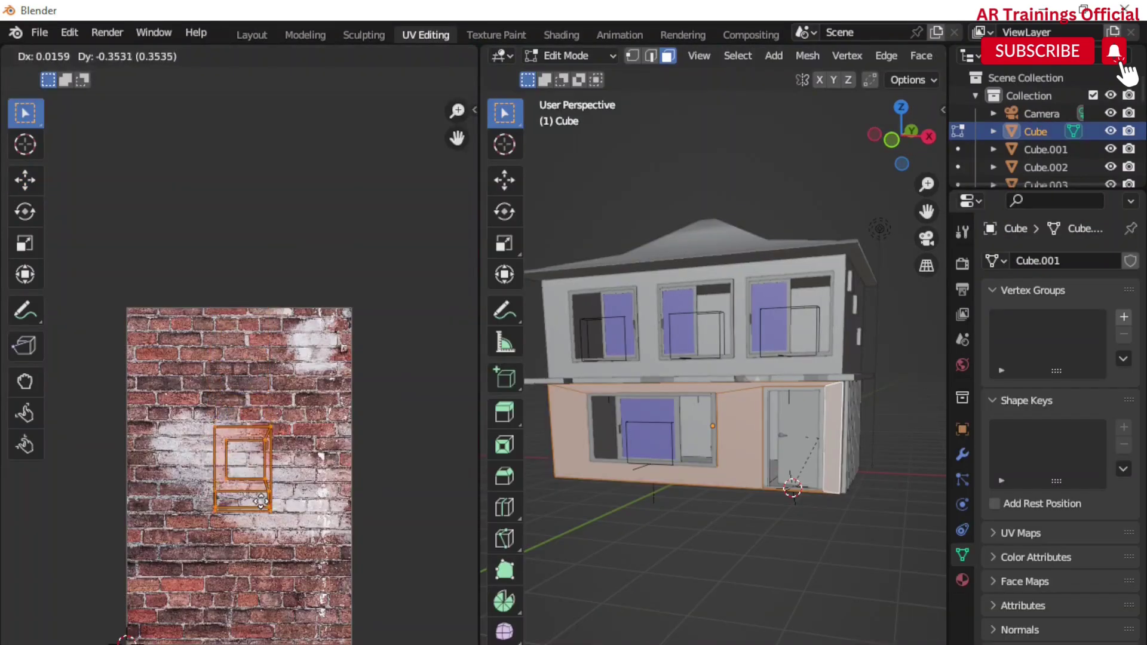
pyautogui.press('Escape')
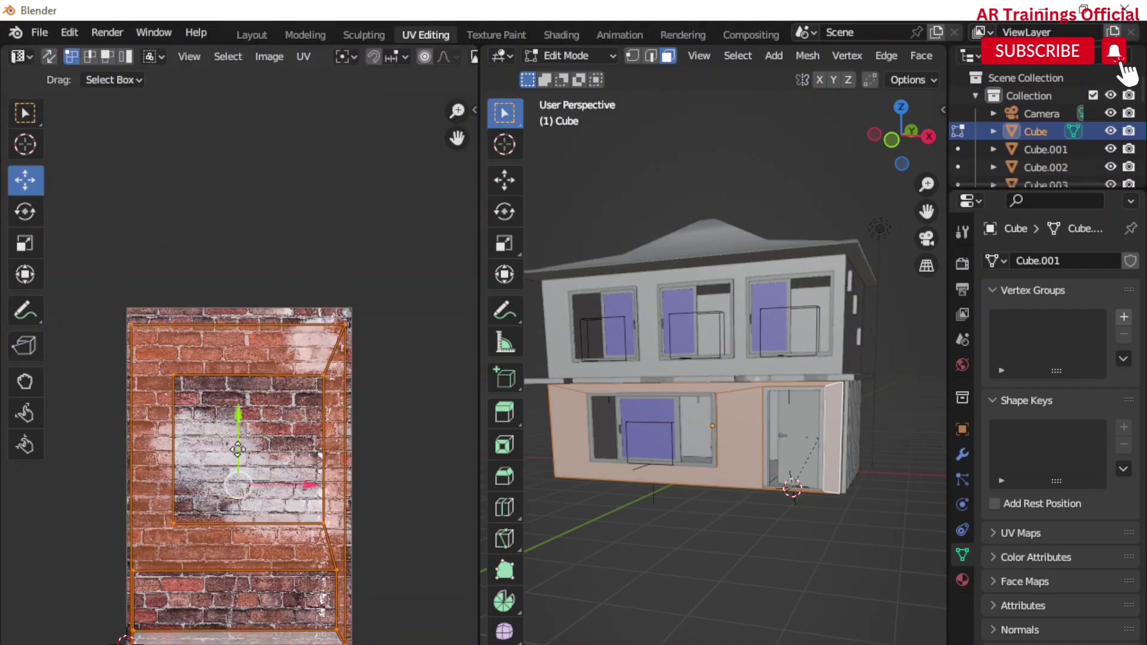
pyautogui.moveTo(237, 436); pyautogui.dragTo(240, 425)
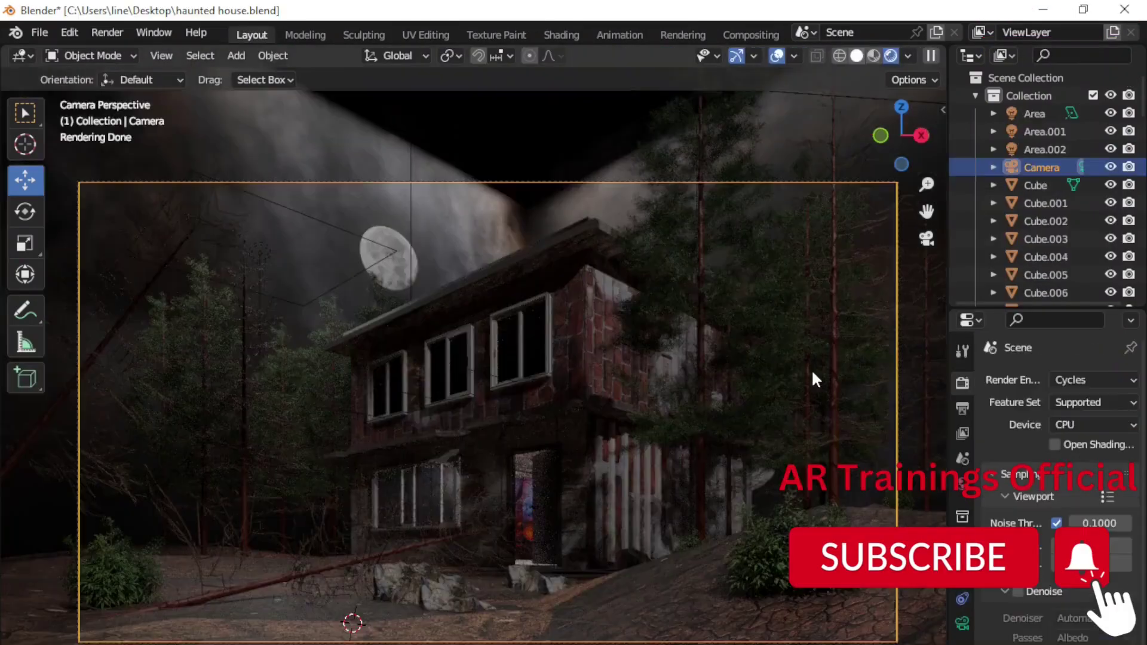
# Switch the viewport to Rendered shading, keeping Cycles as the render engine
pyautogui.press('z')
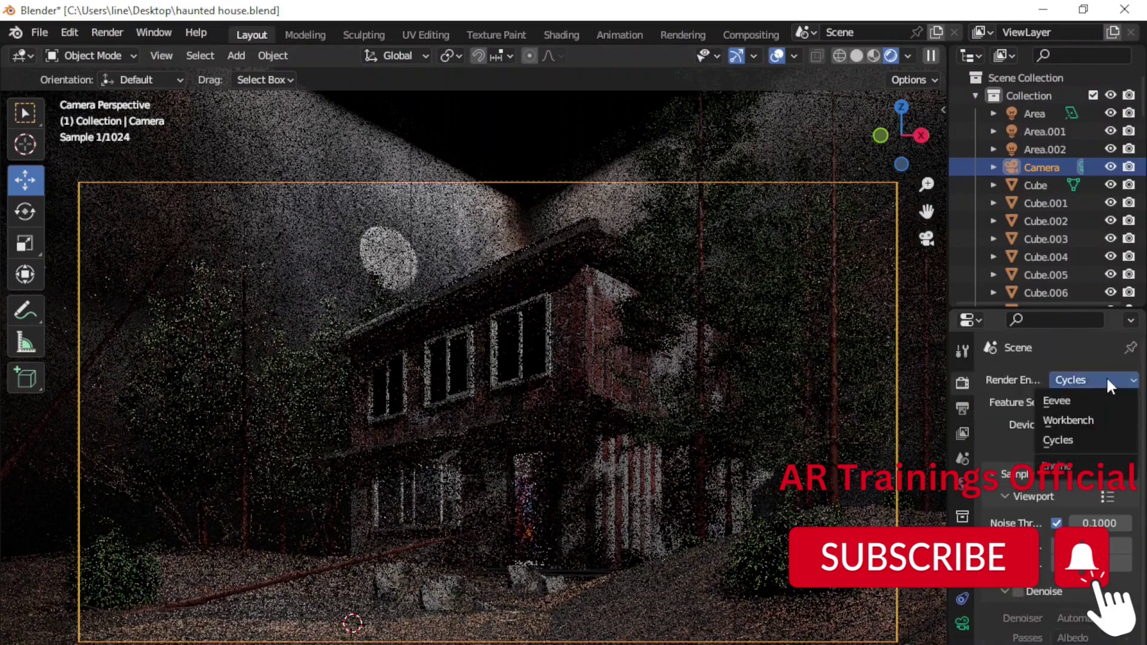
pyautogui.click(1106, 380)
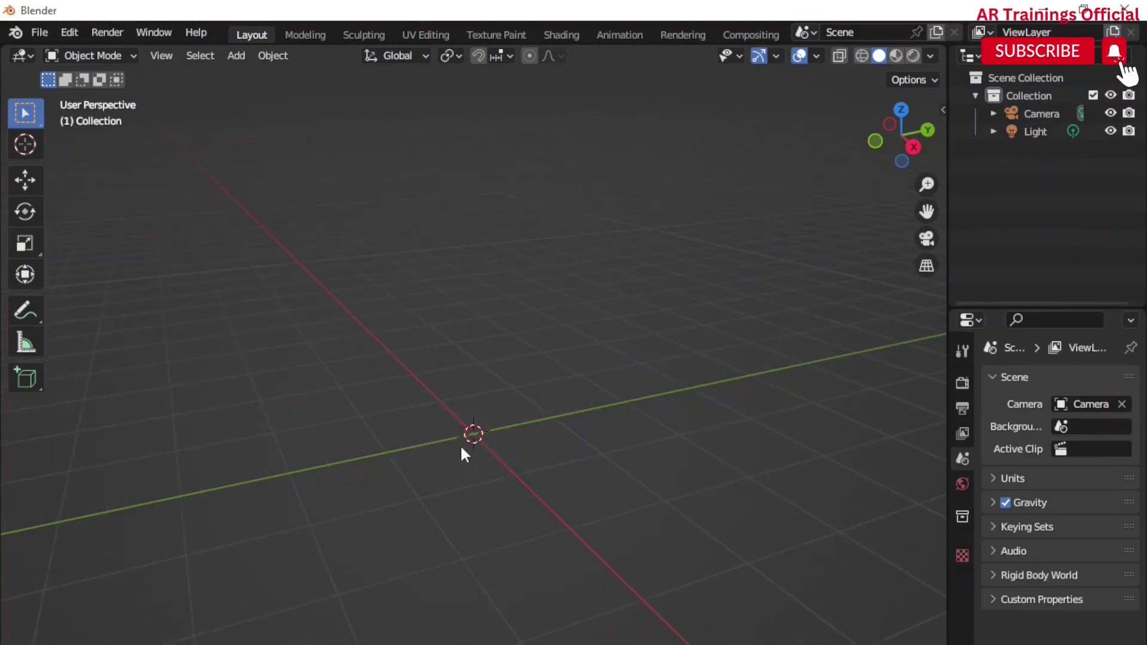
# Add a cube, stretch it along X and widen it to 1.990 along Y
pyautogui.hotkey('shift', 'a')
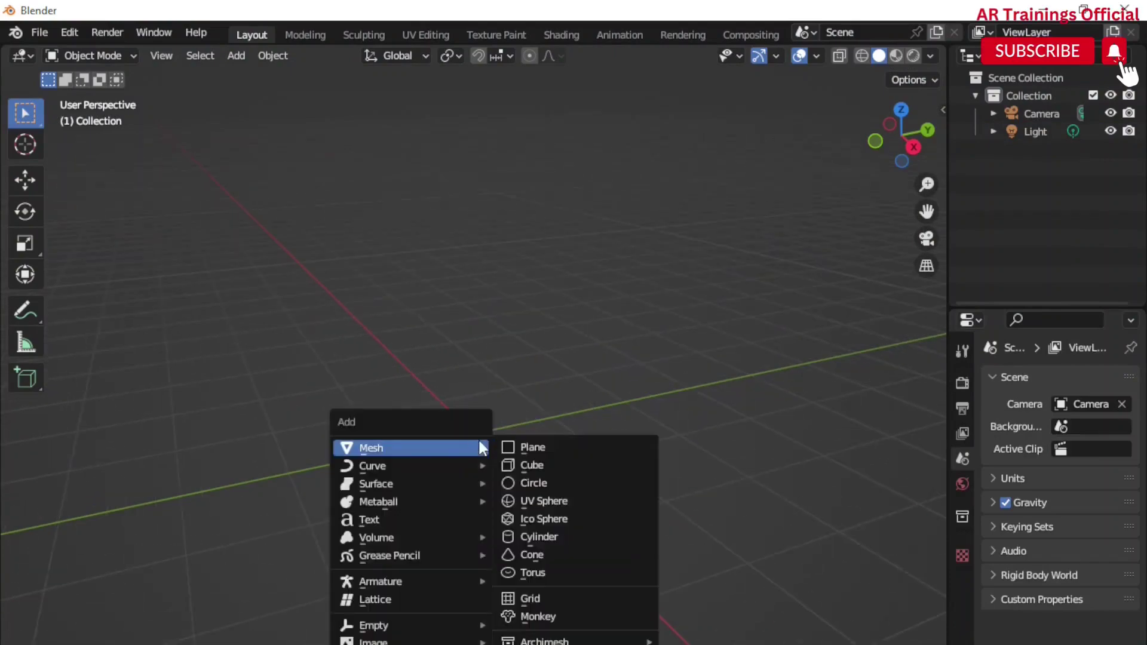
pyautogui.click(540, 464)
pyautogui.press('s')
pyautogui.press('x')
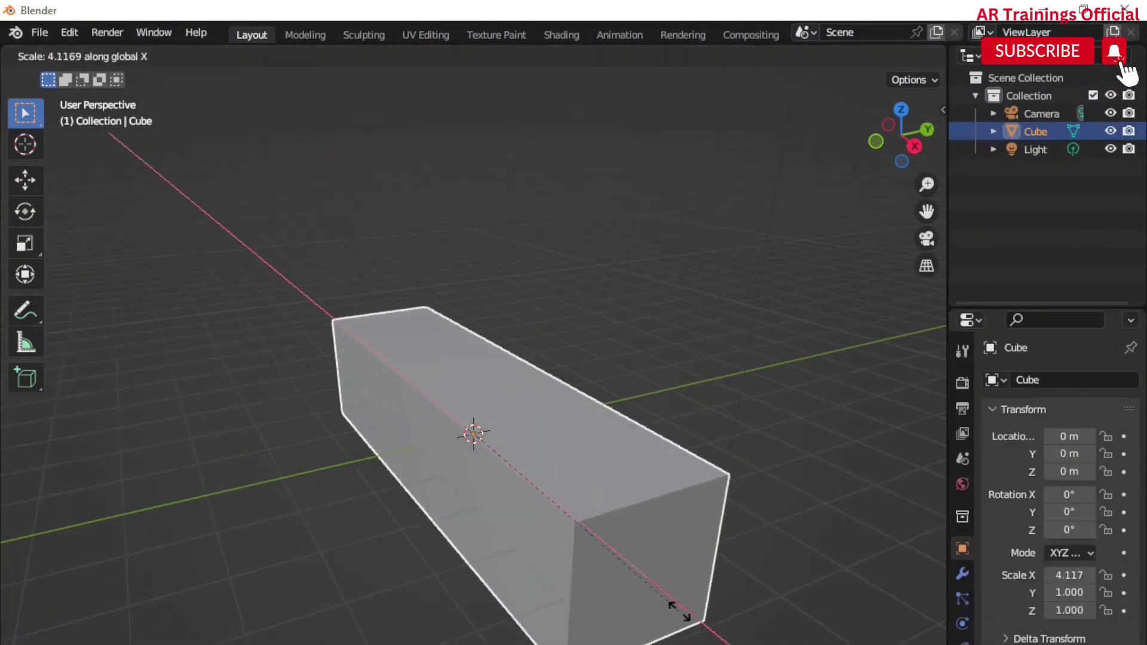
pyautogui.click(671, 604)
pyautogui.moveTo(671, 604); pyautogui.dragTo(574, 592, button='middle')
pyautogui.press('s')
pyautogui.press('y')
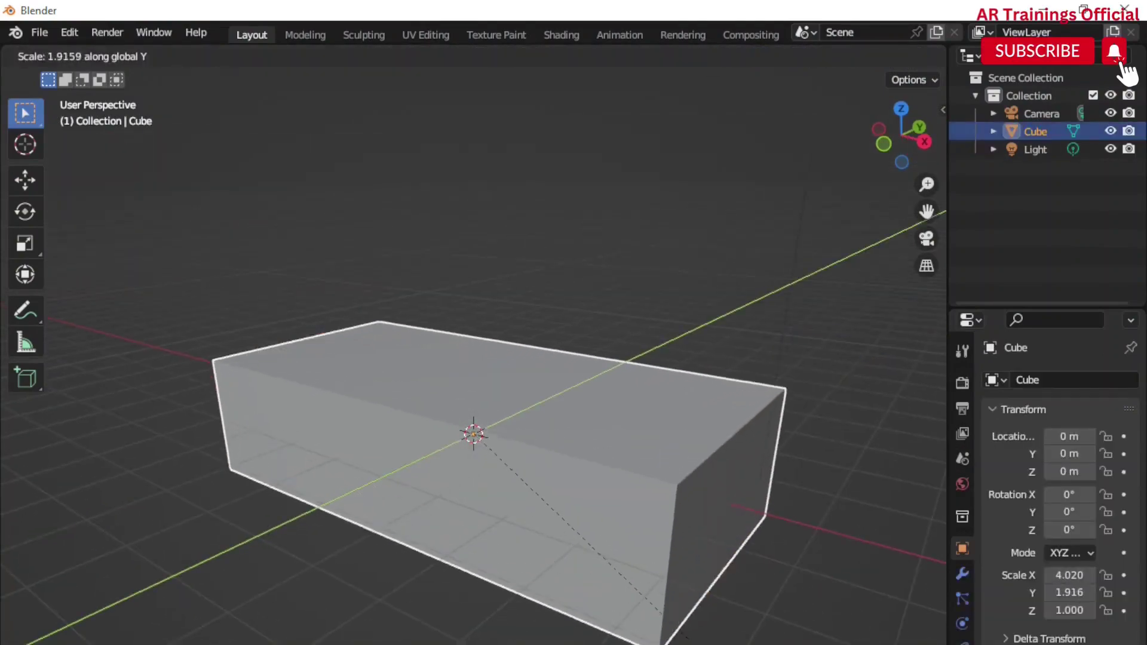
pyautogui.click(708, 604)
# Scale the box to 1.175 high, raise it to Z 1.076, and set X to 3.526
pyautogui.press('s')
pyautogui.press('z')
pyautogui.click(643, 583)
pyautogui.press('g')
pyautogui.press('z')
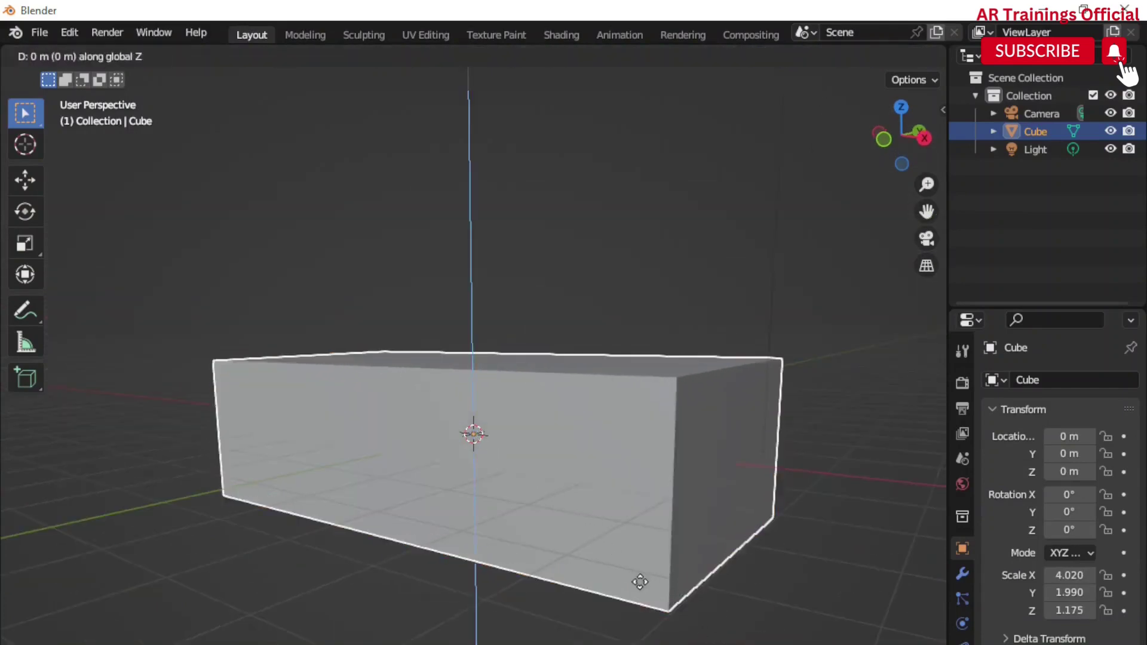
pyautogui.click(630, 512)
pyautogui.moveTo(630, 512)
pyautogui.mouseDown(button='middle')
pyautogui.moveTo(586, 531)
pyautogui.moveTo(623, 583)
pyautogui.moveTo(601, 505)
pyautogui.moveTo(623, 551)
pyautogui.moveTo(589, 524)
pyautogui.moveTo(649, 529)
pyautogui.moveTo(608, 528)
pyautogui.moveTo(605, 574)
pyautogui.moveTo(553, 553)
pyautogui.moveTo(589, 575)
pyautogui.mouseUp(button='middle')
pyautogui.press('s')
pyautogui.press('x')
pyautogui.click(602, 538)
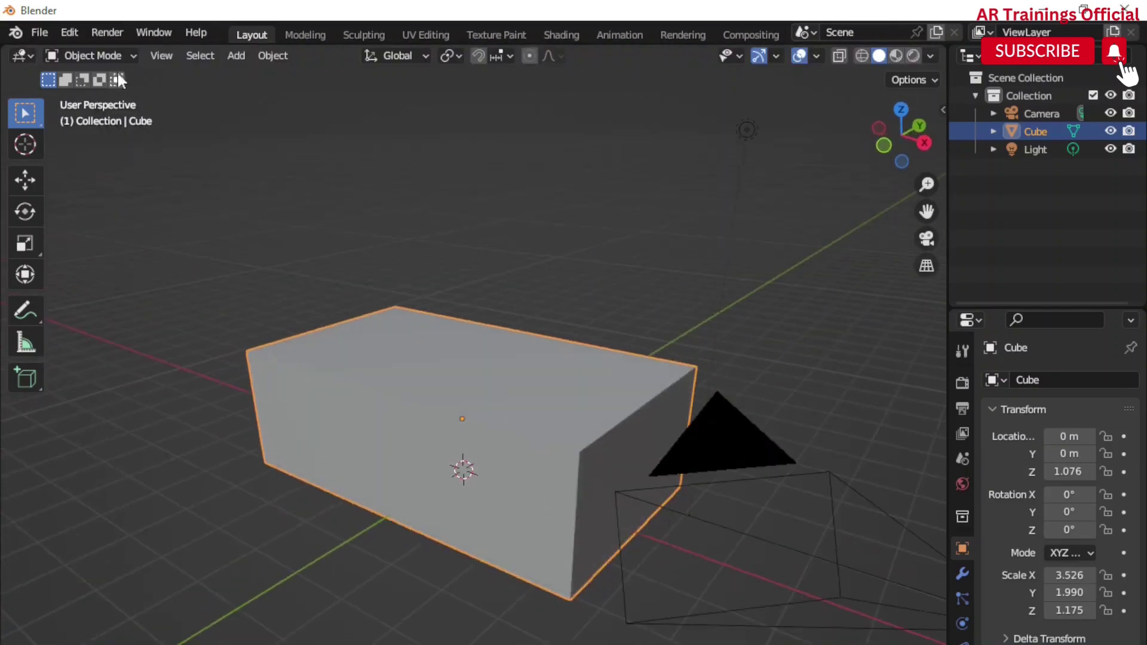
# In Edit Mode with face selection, delete the box's top face
pyautogui.click(92, 55)
pyautogui.click(90, 94)
pyautogui.click(189, 56)
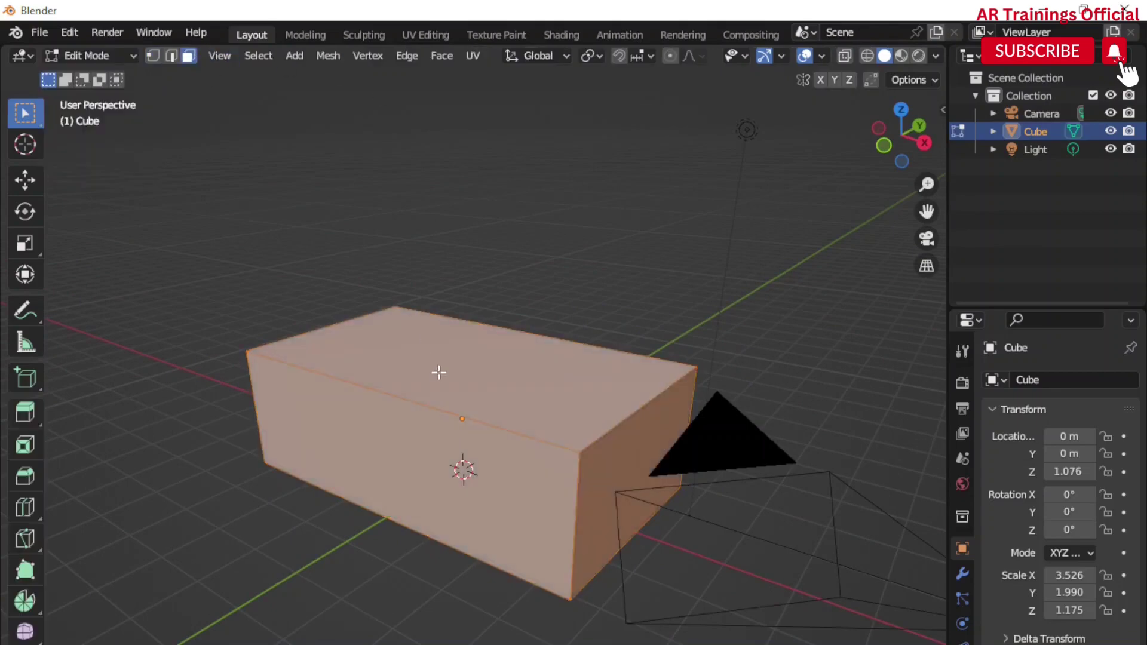
pyautogui.click(440, 371)
pyautogui.moveTo(440, 370); pyautogui.dragTo(502, 415, button='middle')
pyautogui.press('x')
pyautogui.click(468, 461)
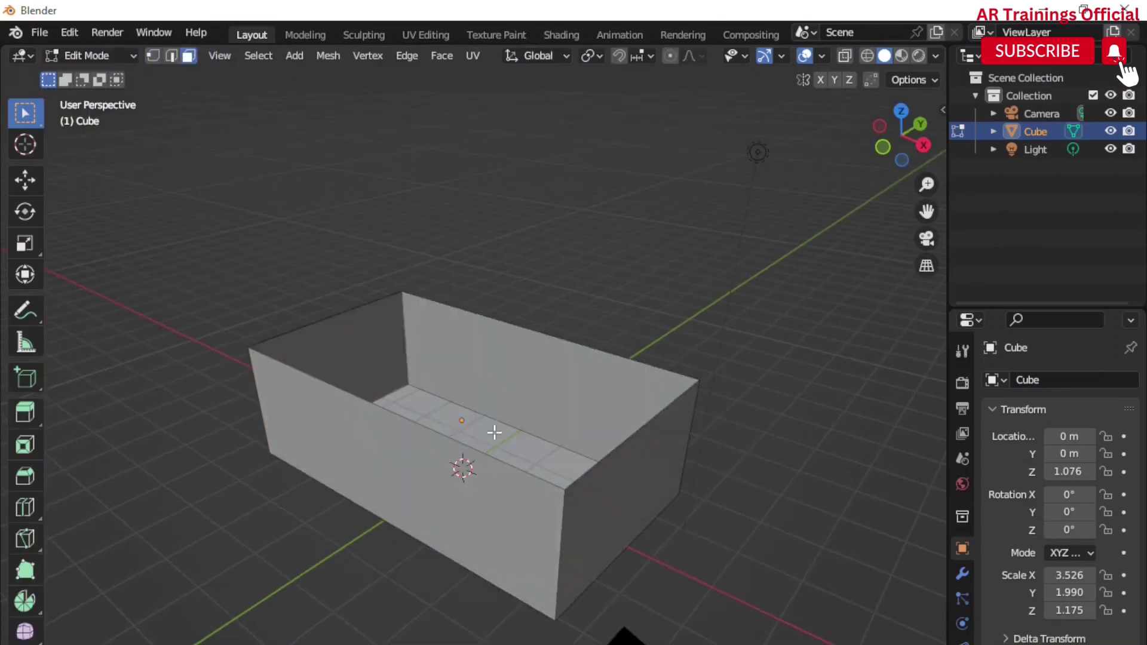
# Back in Object Mode, add a Solidify modifier with -0.12 m thickness and apply it
pyautogui.click(92, 56)
pyautogui.click(90, 76)
pyautogui.click(962, 573)
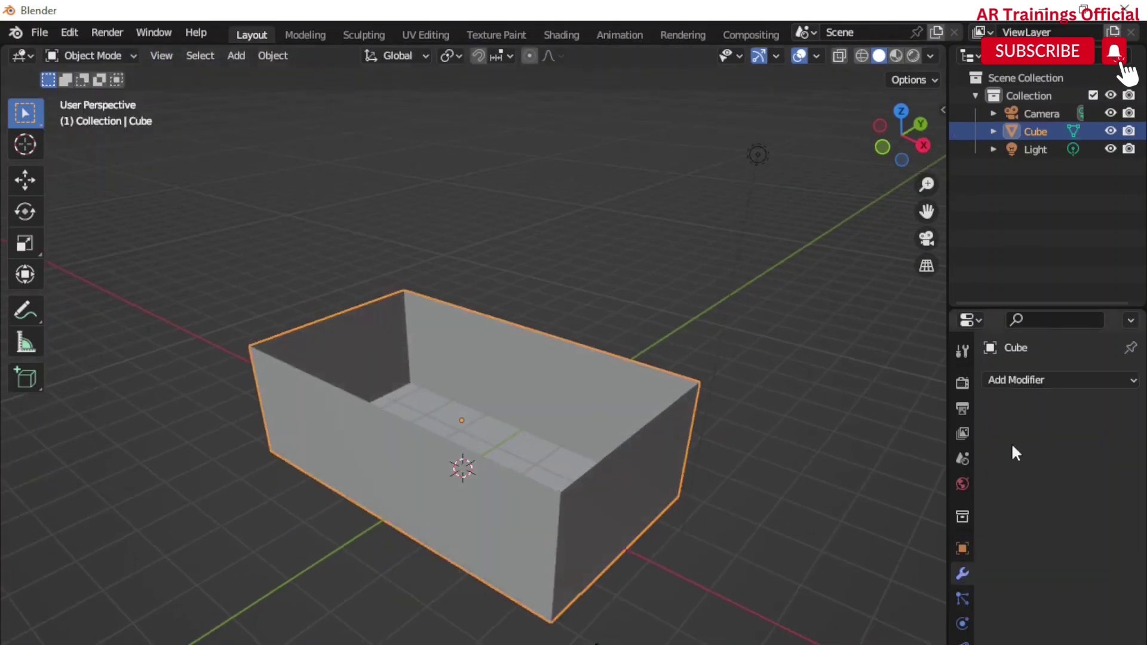
pyautogui.click(1021, 380)
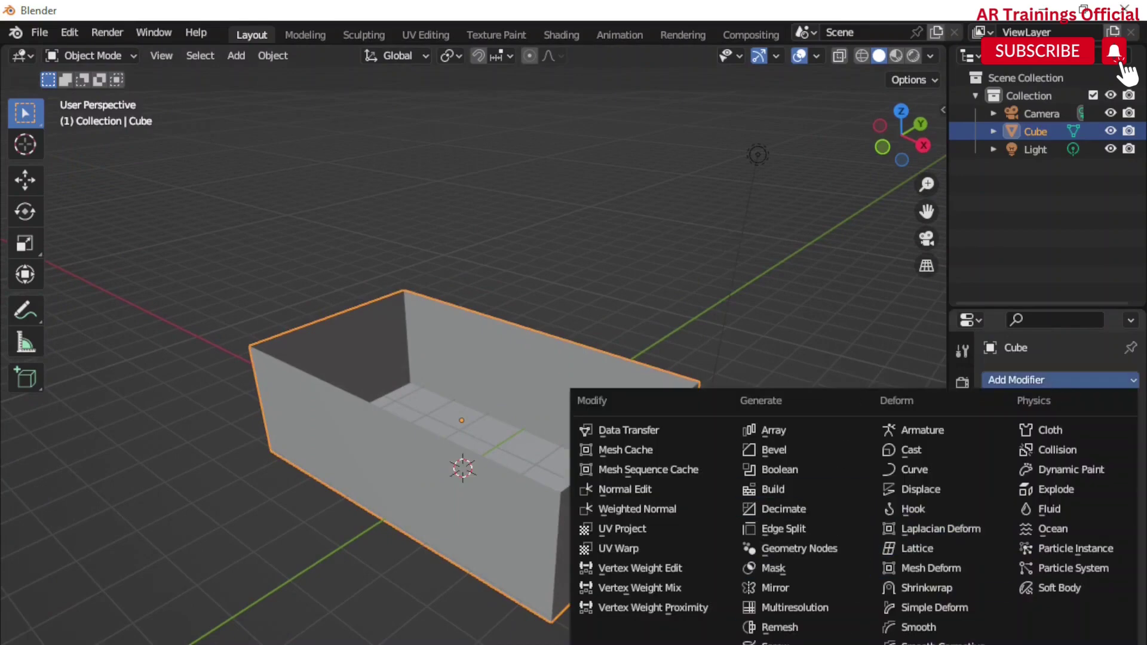
pyautogui.click(783, 643)
pyautogui.moveTo(1078, 459); pyautogui.dragTo(1052, 459)
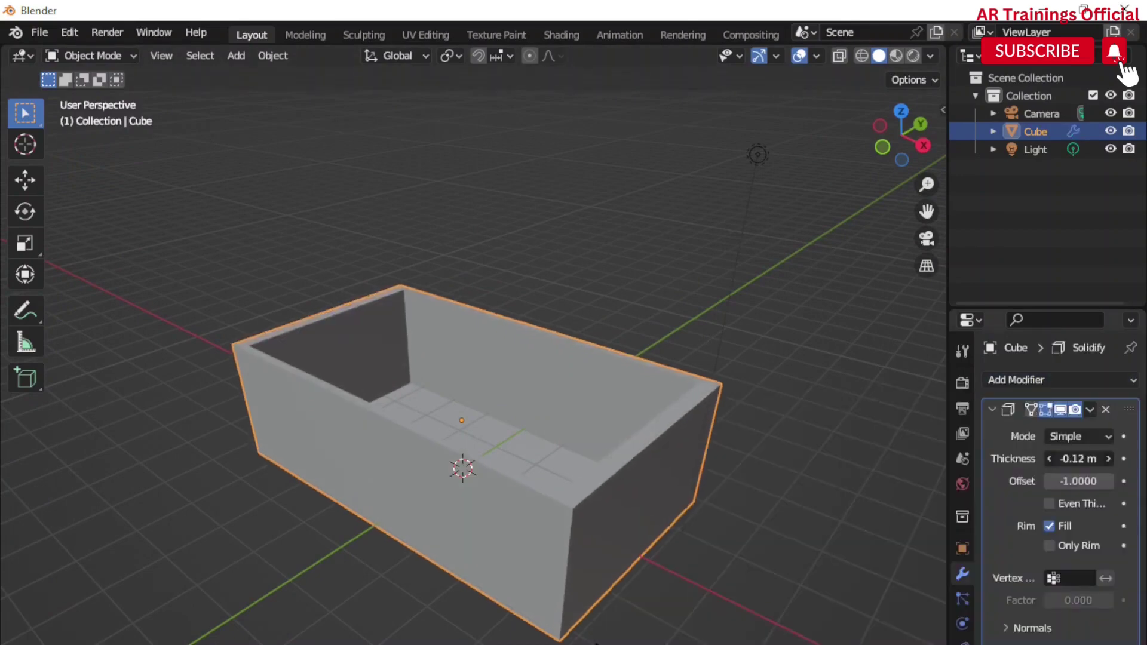
pyautogui.scroll(3, 564, 475)
pyautogui.click(1089, 409)
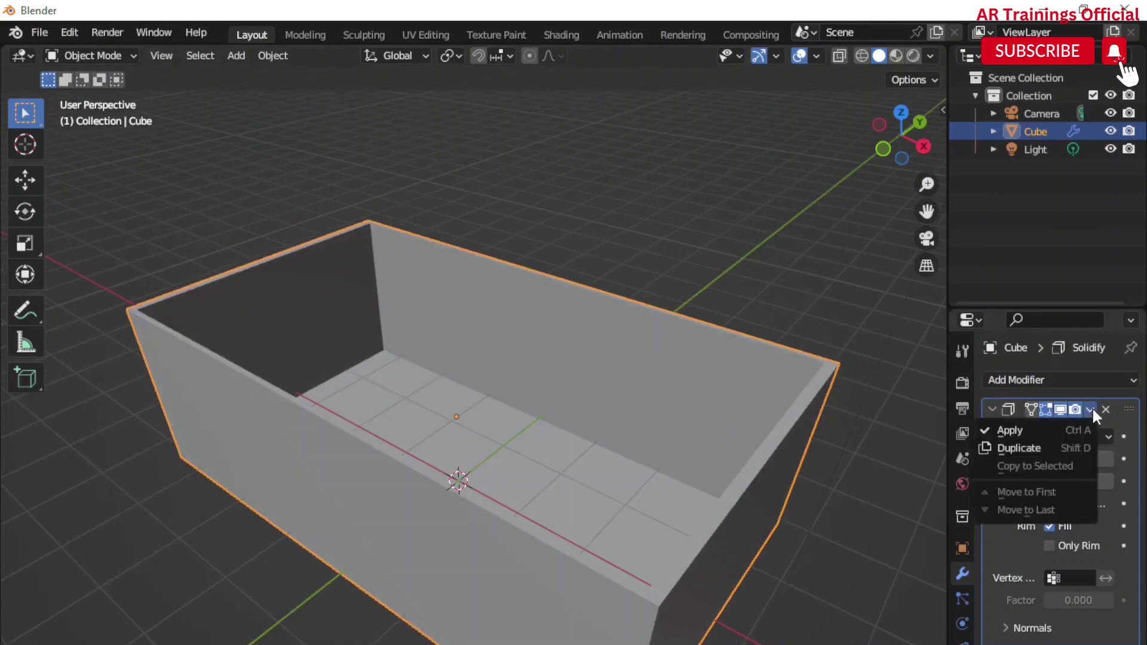
pyautogui.click(1003, 431)
pyautogui.click(93, 56)
pyautogui.scroll(-2, 519, 464)
pyautogui.scroll(2, 519, 464)
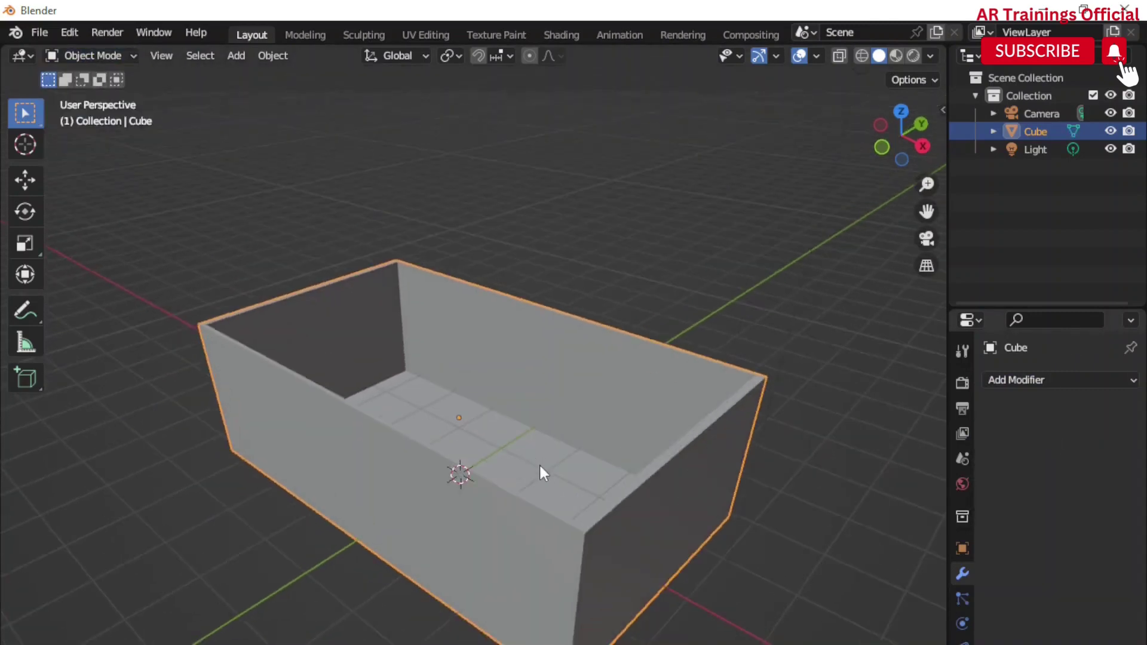
pyautogui.moveTo(579, 514)
pyautogui.mouseDown(button='middle')
pyautogui.moveTo(549, 528)
pyautogui.moveTo(499, 505)
pyautogui.moveTo(590, 503)
pyautogui.mouseUp(button='middle')
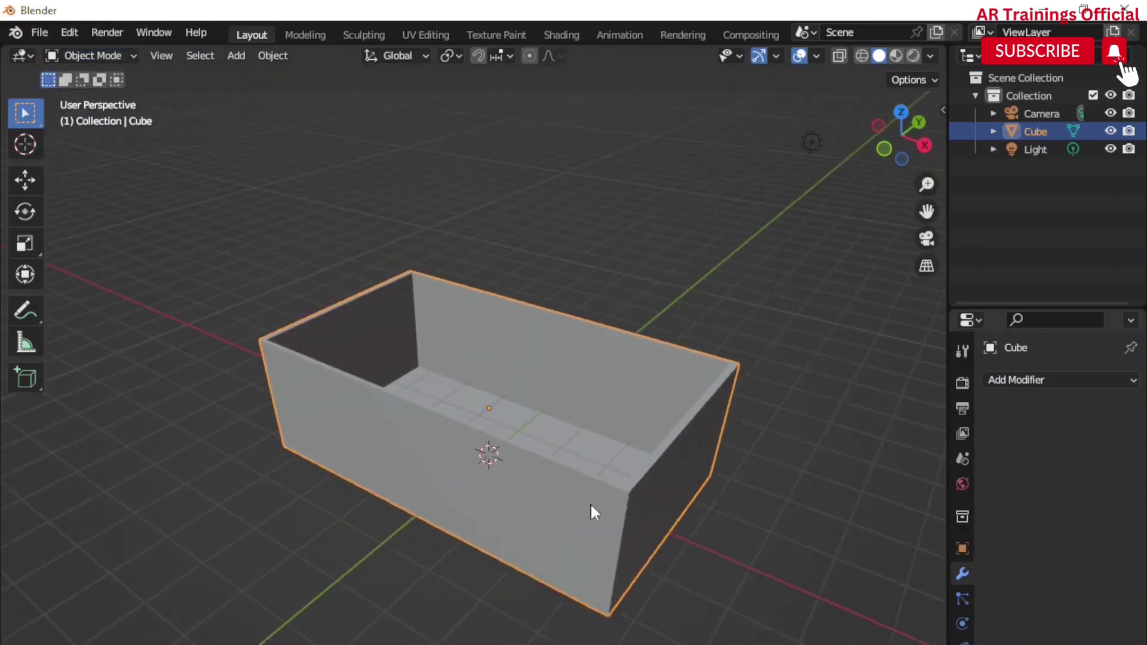
# Add a new cube, enlarge it about 5.8 times, and flatten it into a plate
pyautogui.hotkey('shift', 'a')
pyautogui.click(599, 152)
pyautogui.click(497, 464)
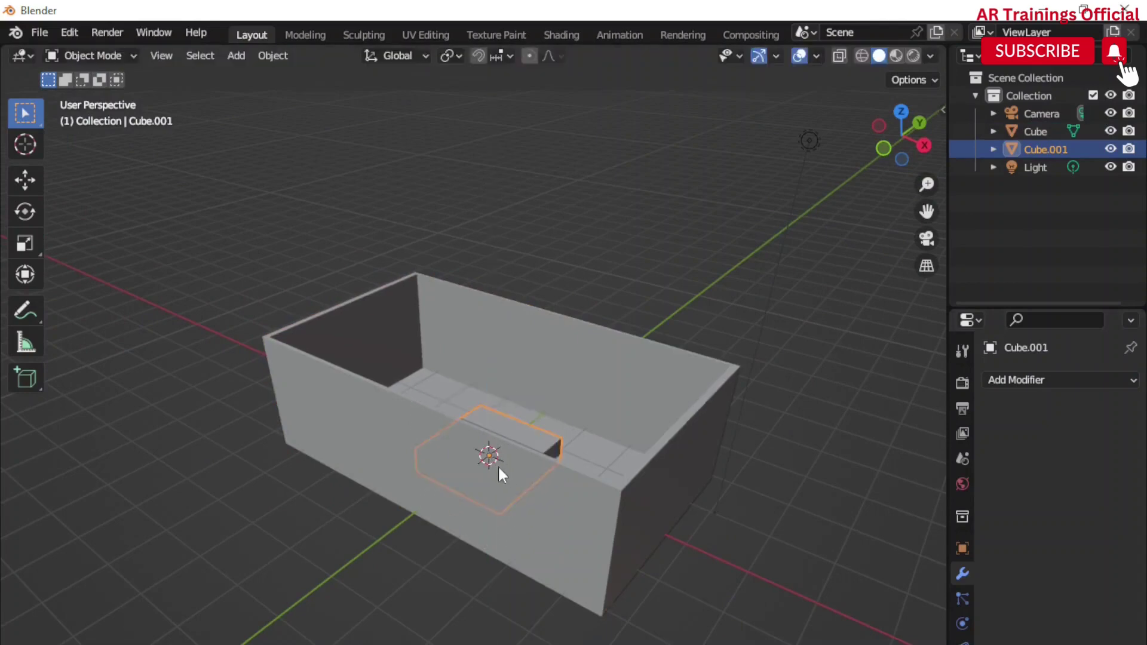
pyautogui.press('s')
pyautogui.click(551, 494)
pyautogui.press('s')
pyautogui.press('z')
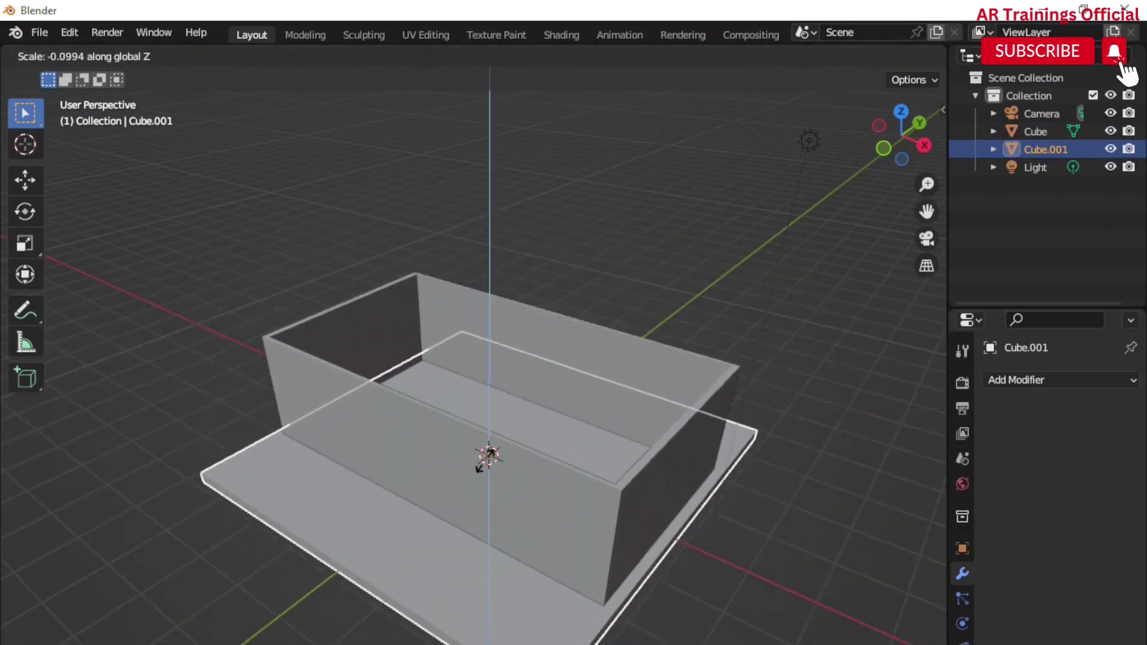
pyautogui.click(461, 479)
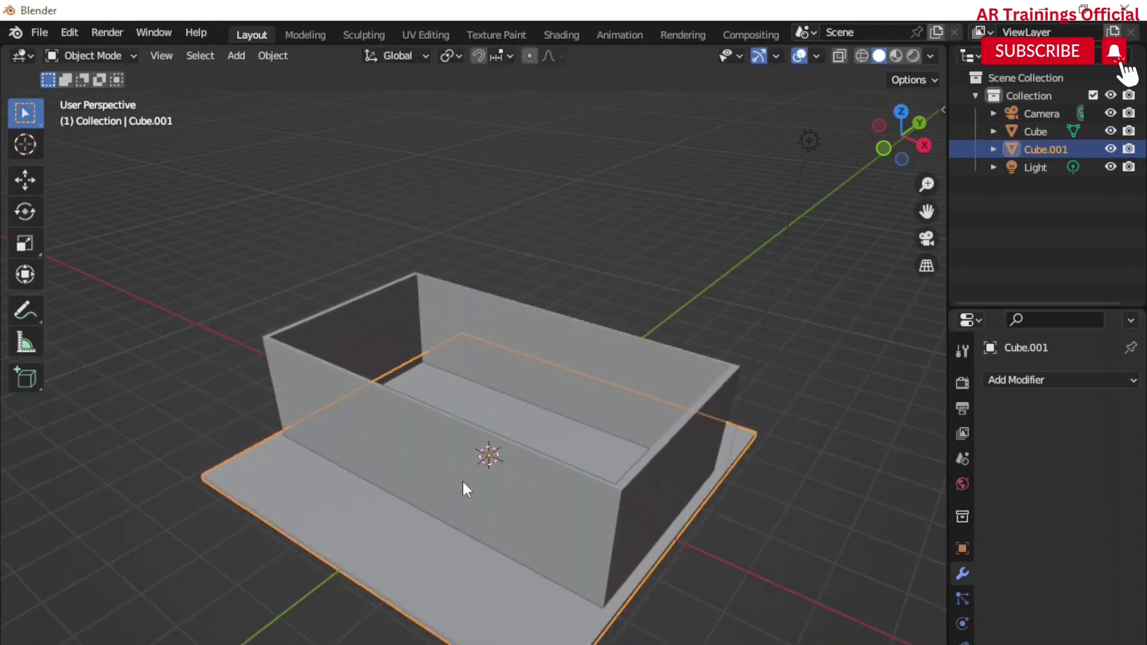
pyautogui.moveTo(461, 479); pyautogui.dragTo(470, 554, button='middle')
# Scale the plate along X and Y so it overhangs the box
pyautogui.press('s')
pyautogui.press('x')
pyautogui.click(515, 558)
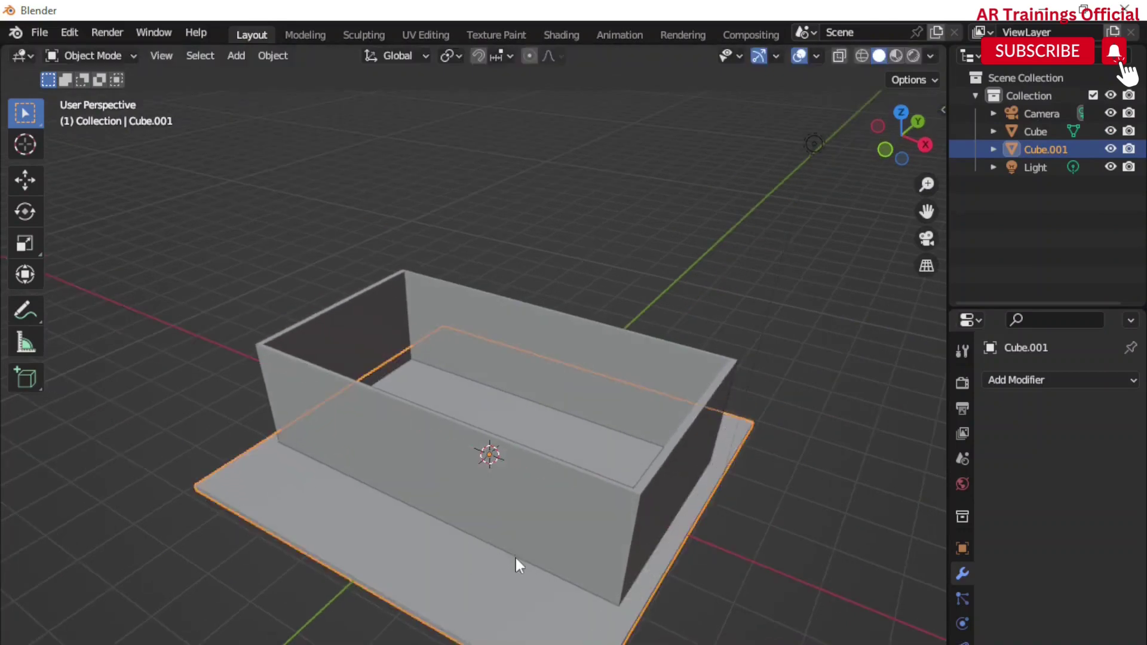
pyautogui.press('s')
pyautogui.press('y')
pyautogui.click(552, 490)
# Raise the plate vertically onto the wall tops as the ceiling slab
pyautogui.press('g')
pyautogui.press('z')
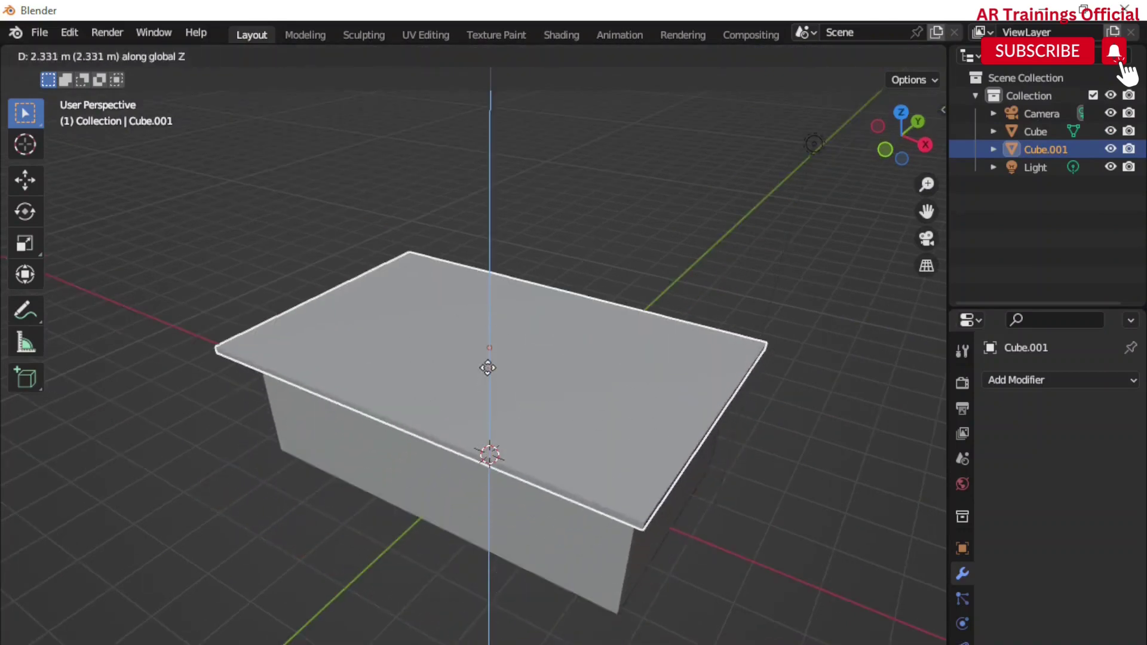
pyautogui.click(508, 478)
pyautogui.moveTo(531, 482)
pyautogui.mouseDown(button='middle')
pyautogui.moveTo(633, 528)
pyautogui.moveTo(594, 524)
pyautogui.mouseUp(button='middle')
pyautogui.scroll(3, 596, 527)
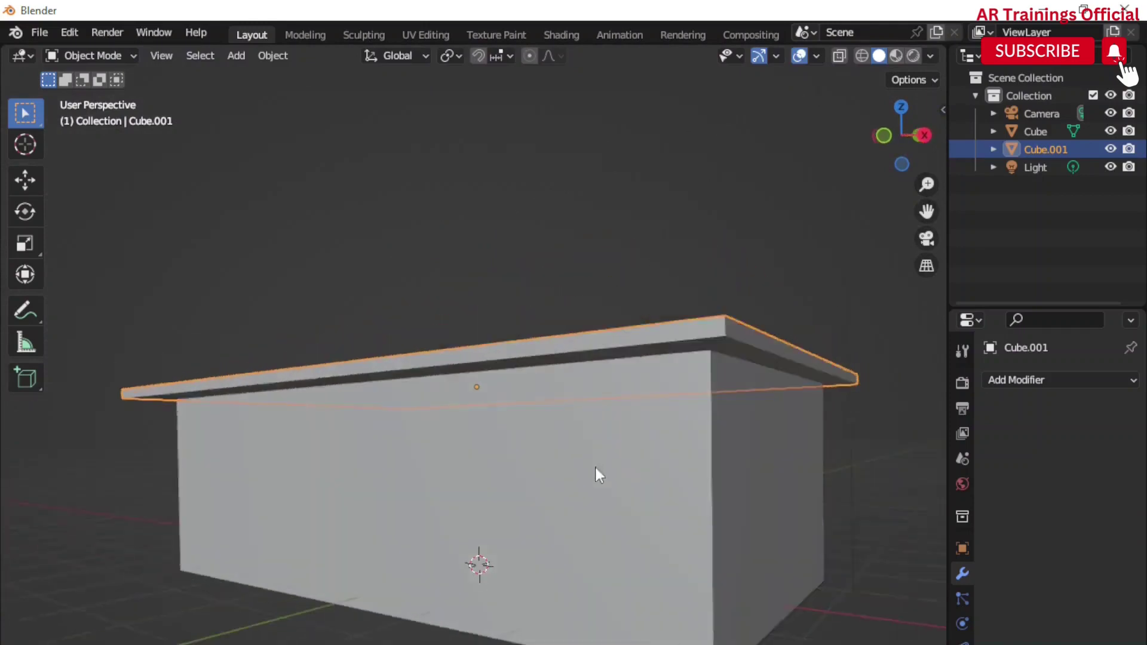
pyautogui.moveTo(594, 465)
pyautogui.mouseDown(button='middle')
pyautogui.moveTo(610, 512)
pyautogui.moveTo(667, 525)
pyautogui.moveTo(605, 529)
pyautogui.moveTo(607, 556)
pyautogui.moveTo(687, 507)
pyautogui.moveTo(666, 588)
pyautogui.moveTo(625, 591)
pyautogui.moveTo(645, 597)
pyautogui.mouseUp(button='middle')
pyautogui.press('g')
pyautogui.press('z')
pyautogui.click(608, 464)
# Duplicate the walls and slab upward along Z as a second storey, then select the upper plate
pyautogui.keyDown('shift'); pyautogui.click(646, 597); pyautogui.keyUp('shift')
pyautogui.keyDown('shift'); pyautogui.click(417, 439); pyautogui.keyUp('shift')
pyautogui.moveTo(418, 439); pyautogui.dragTo(479, 566, button='middle')
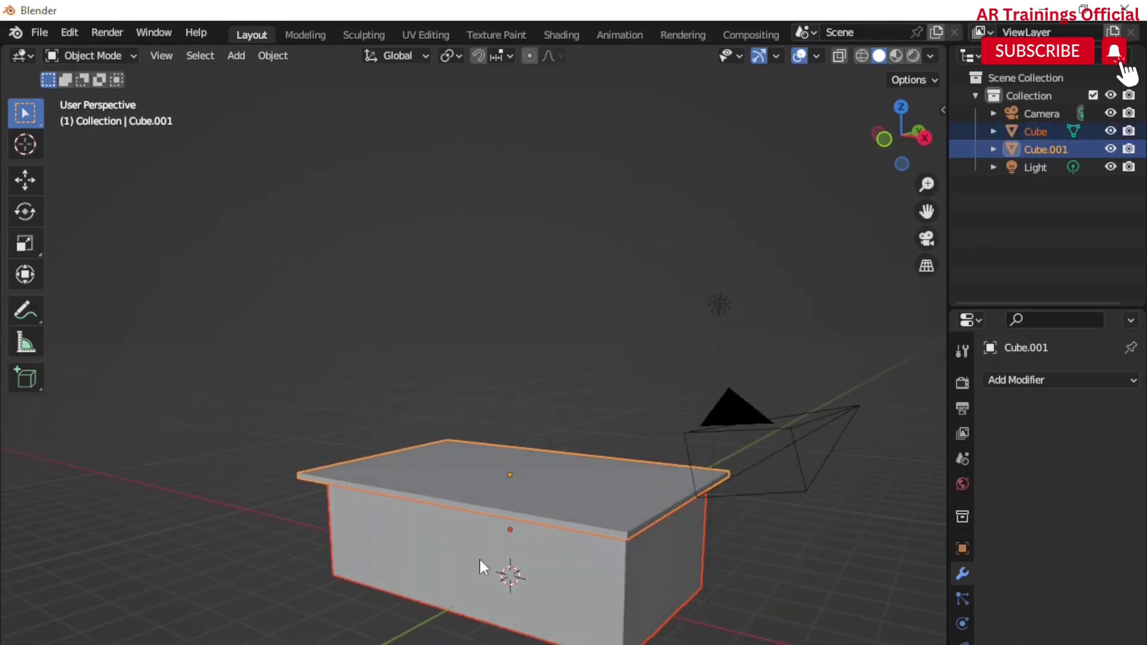
pyautogui.hotkey('shift', 'd')
pyautogui.press('z')
pyautogui.click(472, 452)
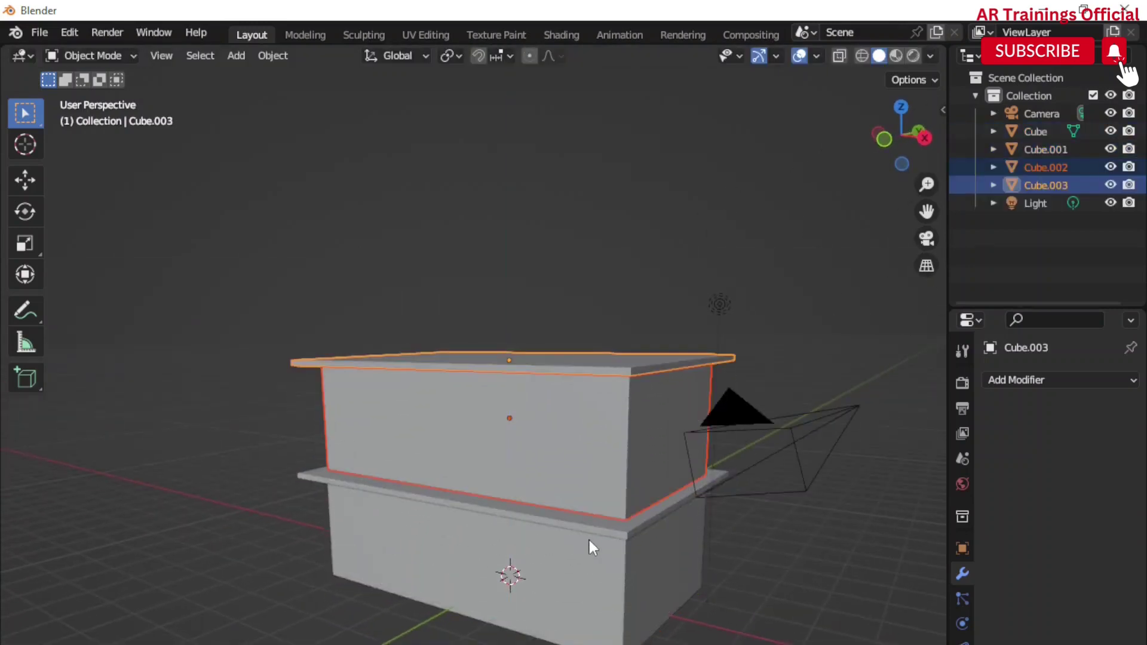
pyautogui.moveTo(589, 540)
pyautogui.mouseDown(button='middle')
pyautogui.moveTo(585, 603)
pyautogui.moveTo(544, 601)
pyautogui.moveTo(576, 503)
pyautogui.moveTo(466, 382)
pyautogui.mouseUp(button='middle')
pyautogui.hotkey('alt', 'a')
pyautogui.click(466, 382)
# In Edit Mode, inset the plate's top face and extrude it upward
pyautogui.click(108, 58)
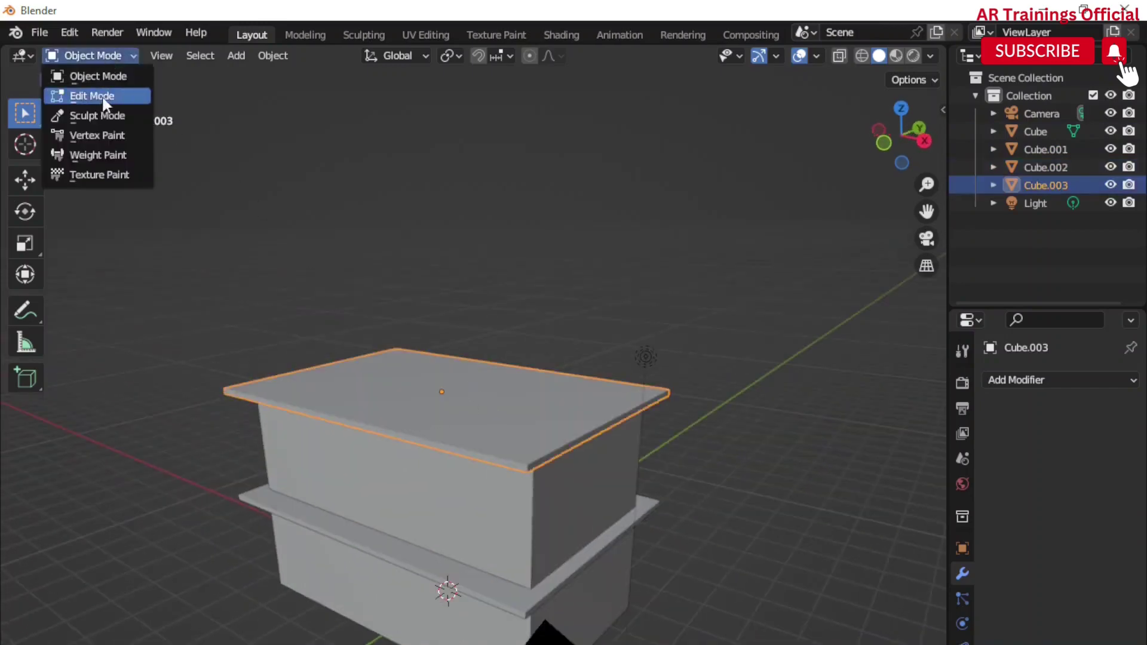
pyautogui.click(90, 95)
pyautogui.scroll(1, 287, 147)
pyautogui.scroll(1, 426, 395)
pyautogui.moveTo(426, 395)
pyautogui.mouseDown(button='middle')
pyautogui.moveTo(450, 453)
pyautogui.moveTo(421, 436)
pyautogui.mouseUp(button='middle')
pyautogui.press('i')
pyautogui.click(419, 441)
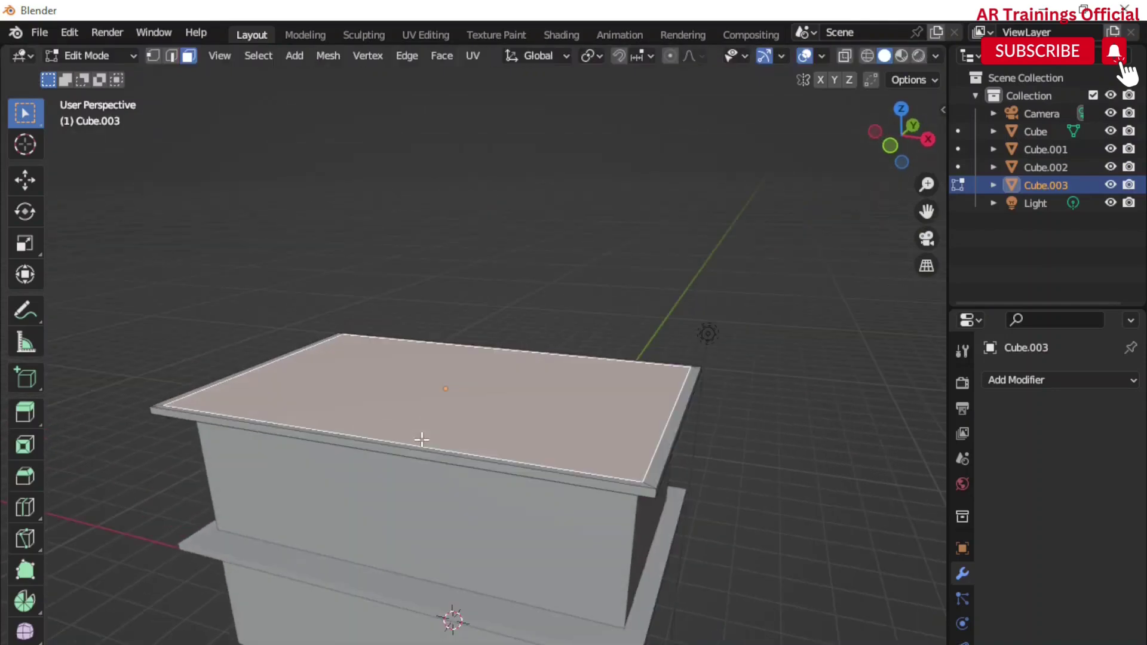
pyautogui.press('e')
pyautogui.click(421, 432)
# Shrink the top face slightly, then extrude it again and scale it toward the centre
pyautogui.scroll(2, 341, 418)
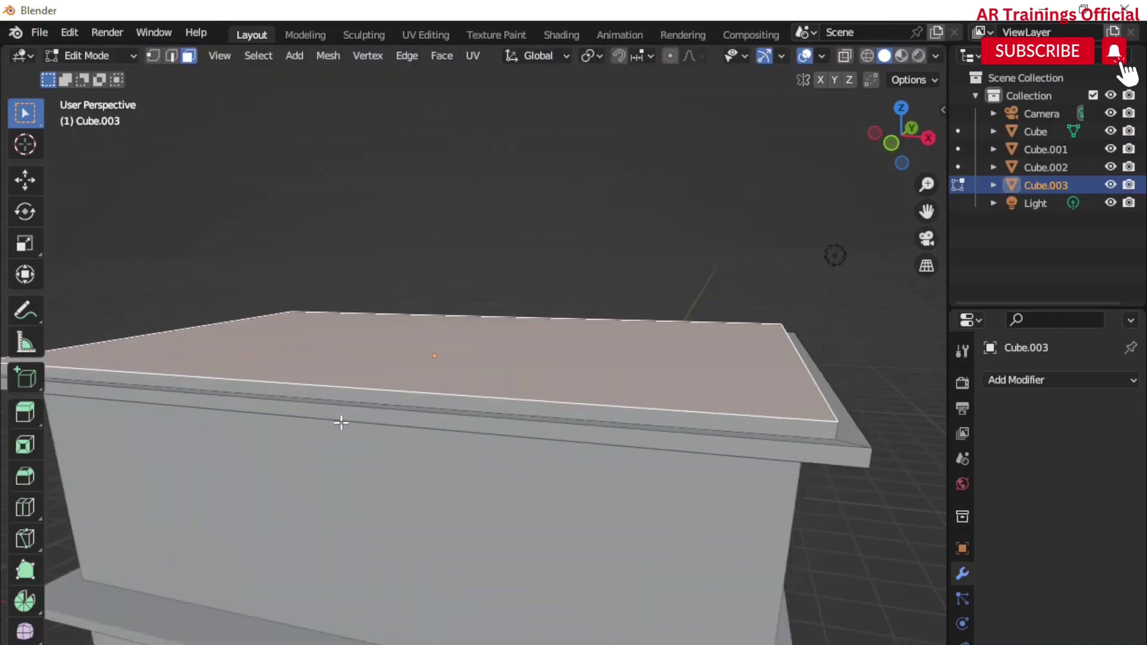
pyautogui.scroll(1, 410, 478)
pyautogui.scroll(1, 426, 477)
pyautogui.moveTo(442, 478)
pyautogui.mouseDown(button='middle')
pyautogui.moveTo(421, 485)
pyautogui.moveTo(448, 460)
pyautogui.moveTo(446, 445)
pyautogui.mouseUp(button='middle')
pyautogui.press('s')
pyautogui.click(417, 466)
pyautogui.press('e')
pyautogui.click(449, 413)
pyautogui.press('s')
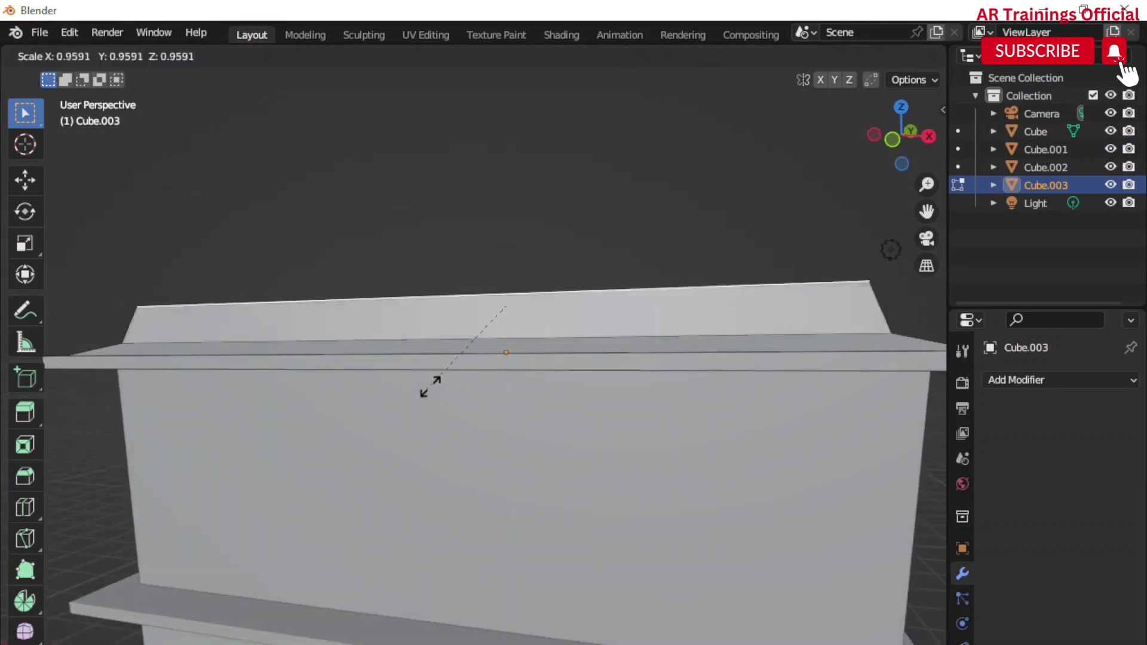
pyautogui.click(496, 387)
# Extrude and shrink the top face twice more into a small roof peak
pyautogui.moveTo(496, 387); pyautogui.dragTo(454, 418, button='middle')
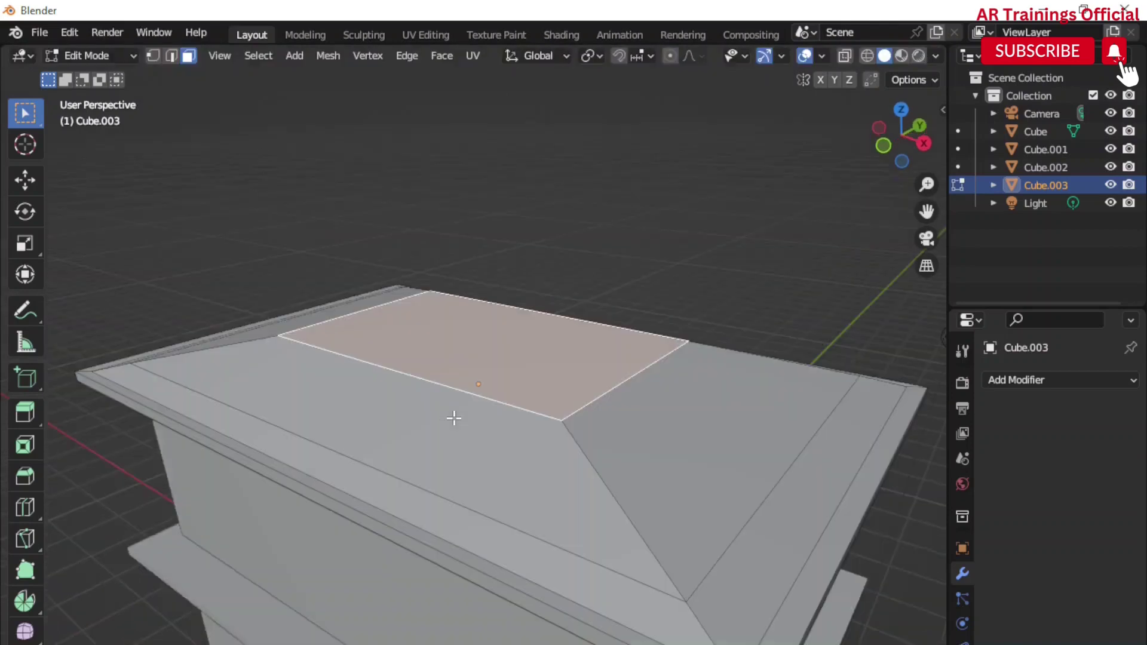
pyautogui.press('e')
pyautogui.click(463, 381)
pyautogui.press('s')
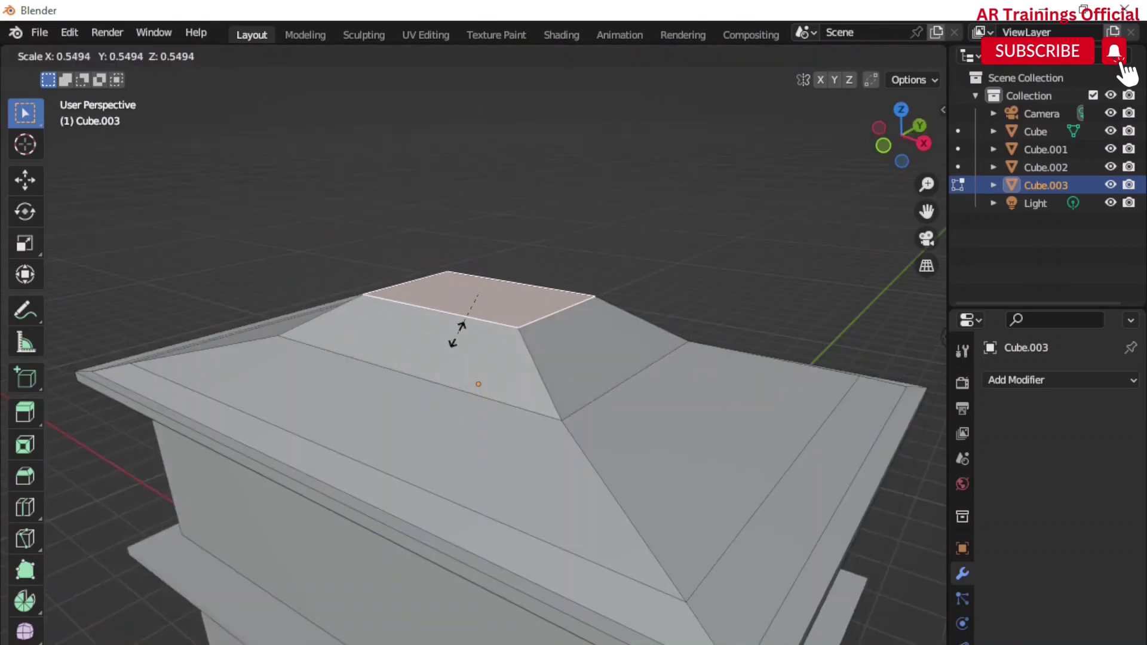
pyautogui.click(458, 333)
pyautogui.press('e')
pyautogui.click(455, 292)
pyautogui.press('s')
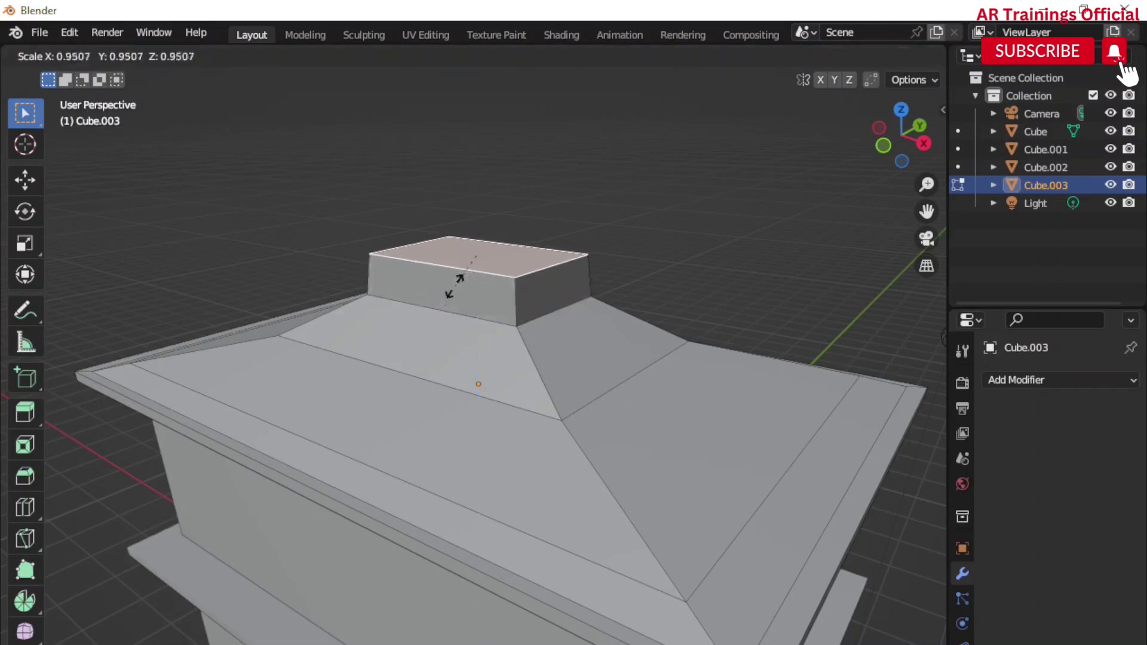
pyautogui.click(469, 253)
# Back in Object Mode, apply Shade Smooth to the roof
pyautogui.moveTo(461, 378)
pyautogui.mouseDown(button='middle')
pyautogui.moveTo(520, 351)
pyautogui.moveTo(512, 406)
pyautogui.moveTo(535, 418)
pyautogui.moveTo(538, 443)
pyautogui.moveTo(522, 436)
pyautogui.moveTo(563, 464)
pyautogui.mouseUp(button='middle')
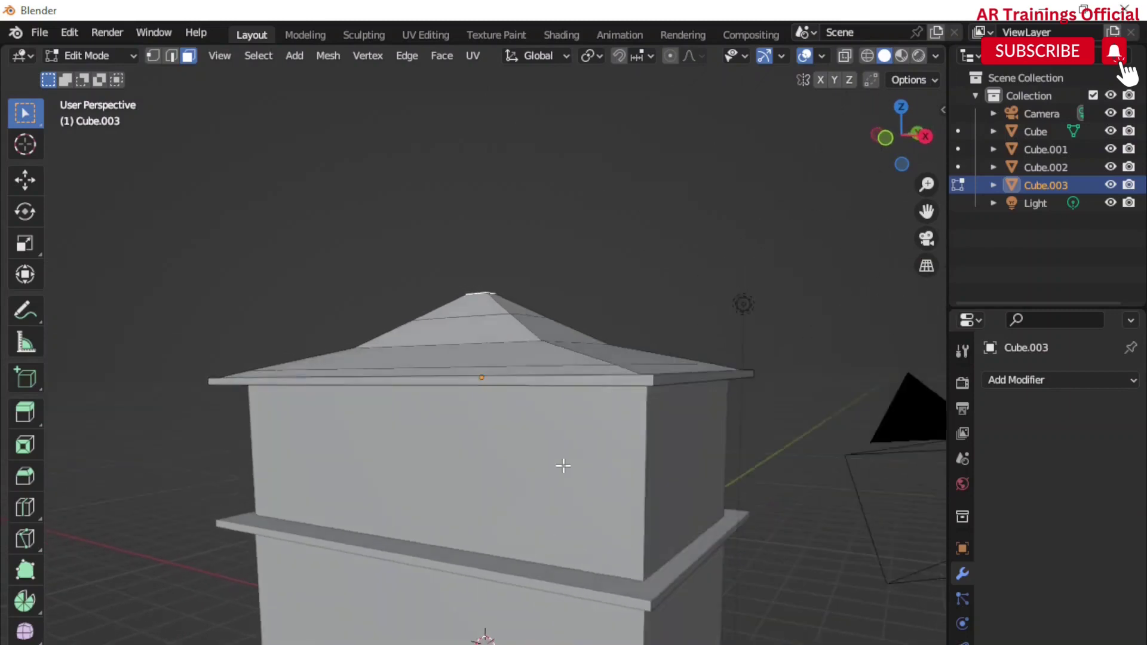
pyautogui.click(99, 52)
pyautogui.click(113, 76)
pyautogui.rightClick(472, 307)
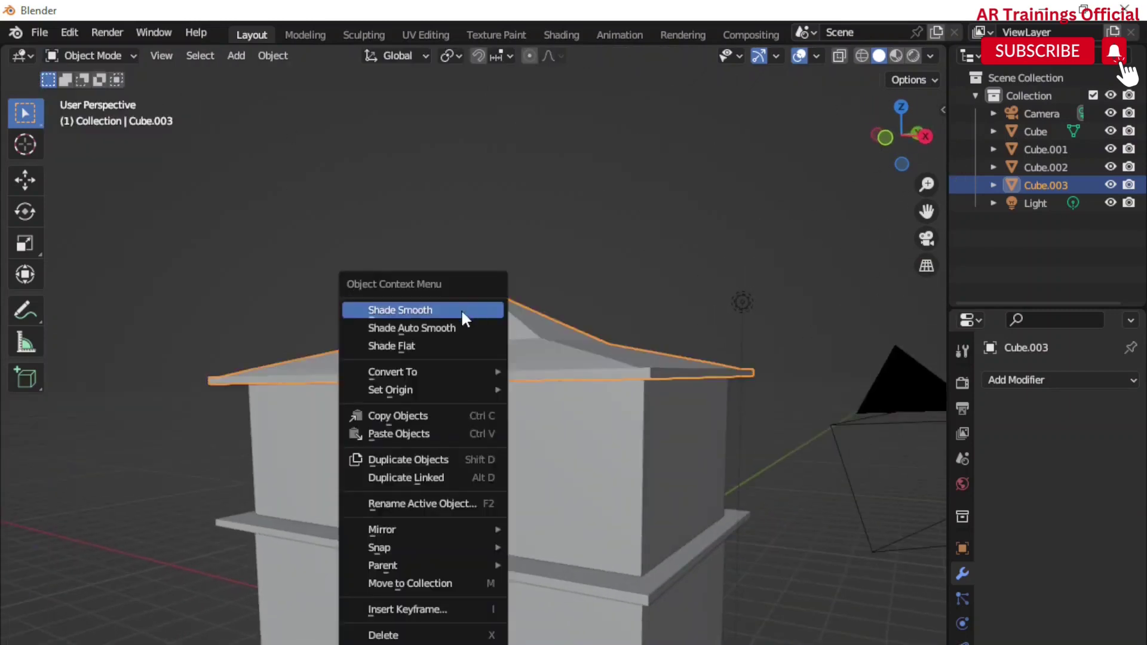
pyautogui.click(460, 309)
pyautogui.moveTo(461, 309)
pyautogui.mouseDown(button='middle')
pyautogui.moveTo(499, 386)
pyautogui.moveTo(525, 373)
pyautogui.moveTo(529, 343)
pyautogui.moveTo(424, 396)
pyautogui.moveTo(515, 378)
pyautogui.moveTo(496, 381)
pyautogui.moveTo(538, 402)
pyautogui.moveTo(498, 452)
pyautogui.moveTo(561, 436)
pyautogui.mouseUp(button='middle')
pyautogui.scroll(-2, 495, 382)
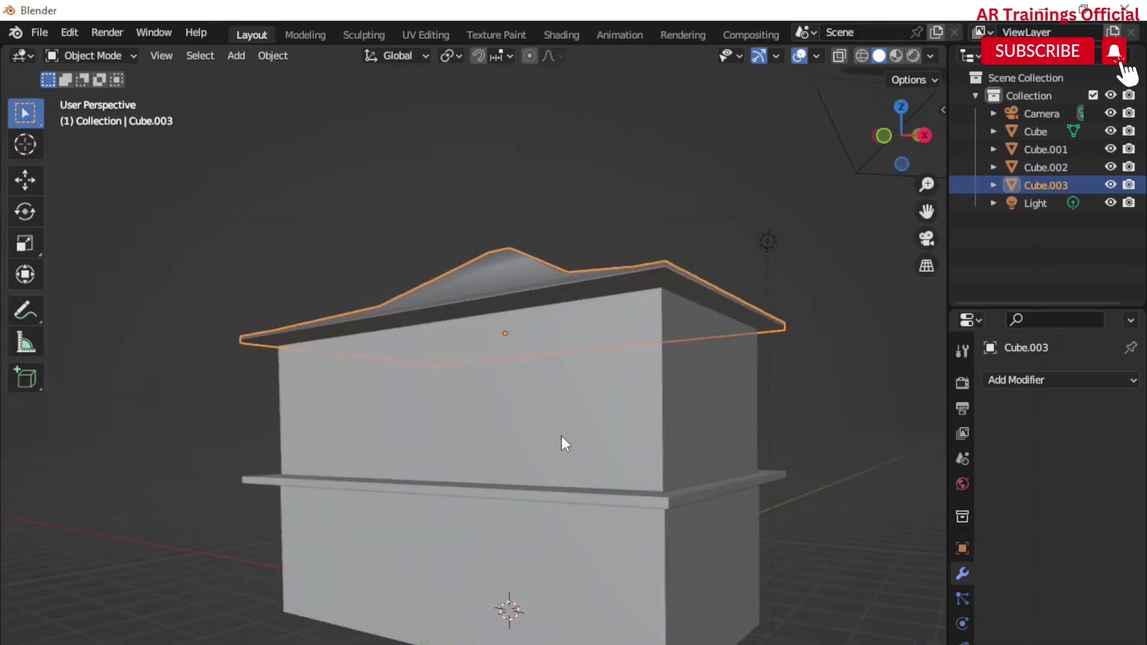
pyautogui.hotkey('shift', 'a')
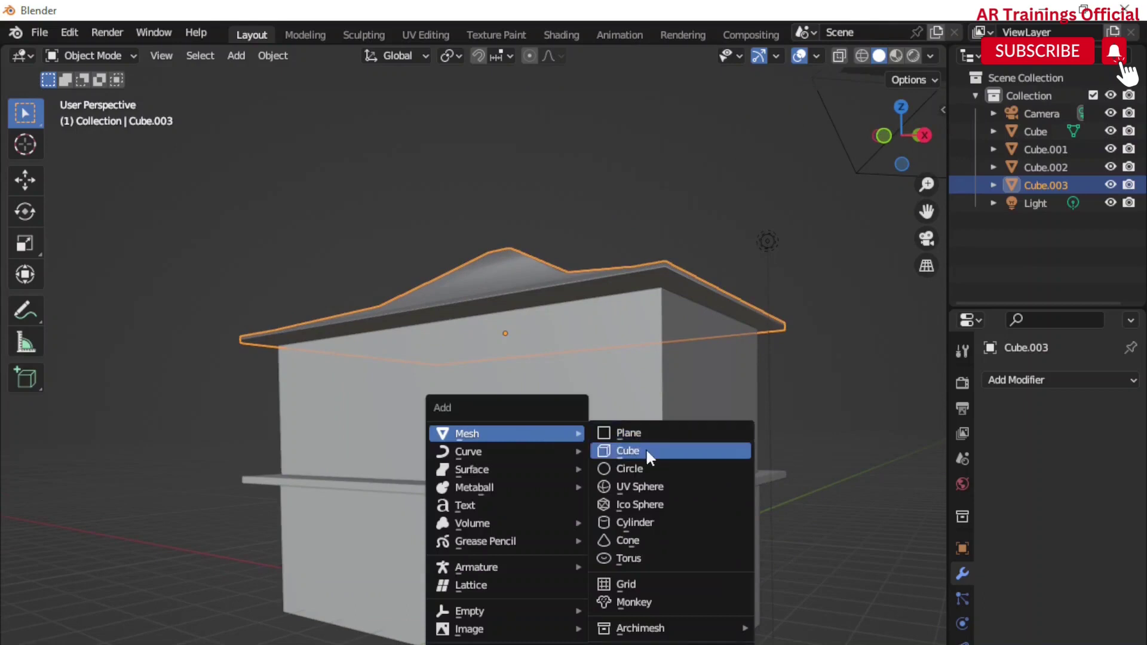
# Add a new cube and scale it along X and Y into a thin slab
pyautogui.click(647, 454)
pyautogui.moveTo(516, 394); pyautogui.dragTo(513, 582, button='middle')
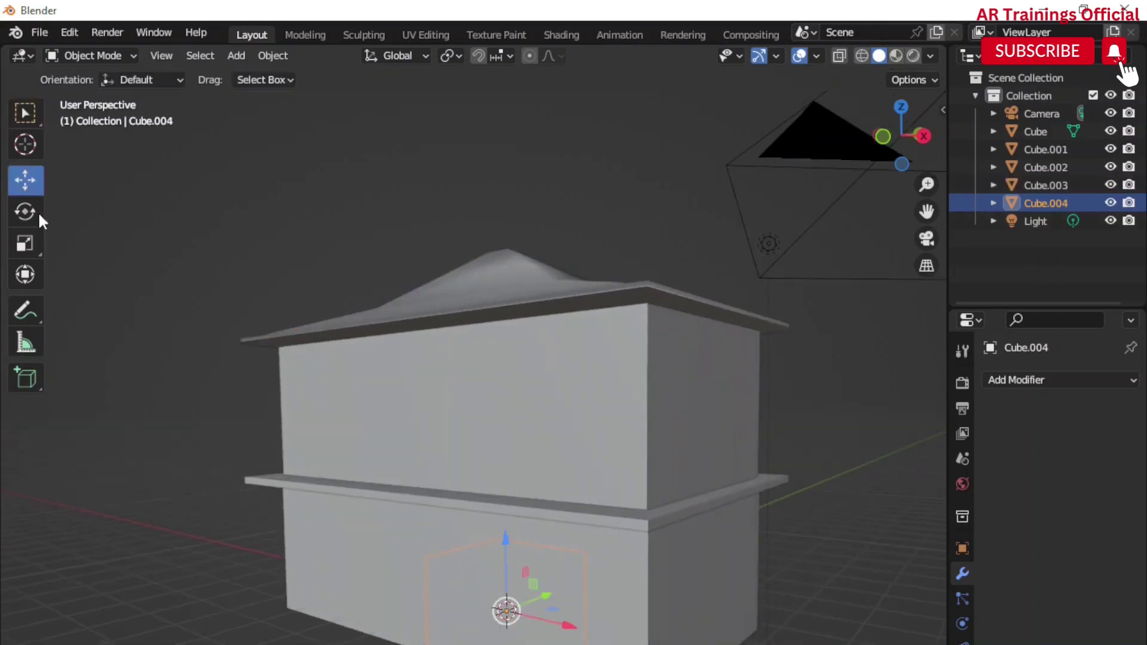
pyautogui.moveTo(513, 418)
pyautogui.mouseDown(button='middle')
pyautogui.moveTo(513, 490)
pyautogui.moveTo(538, 478)
pyautogui.mouseUp(button='middle')
pyautogui.moveTo(556, 583); pyautogui.dragTo(520, 600)
pyautogui.moveTo(520, 599); pyautogui.dragTo(523, 599, button='middle')
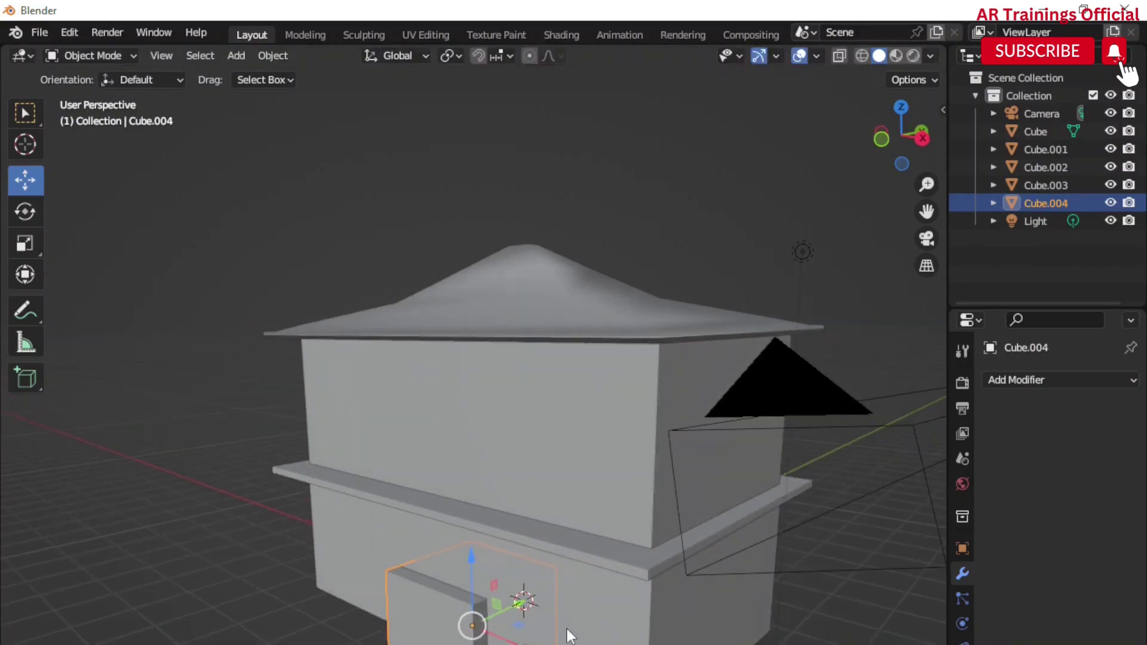
pyautogui.moveTo(504, 604); pyautogui.dragTo(507, 597)
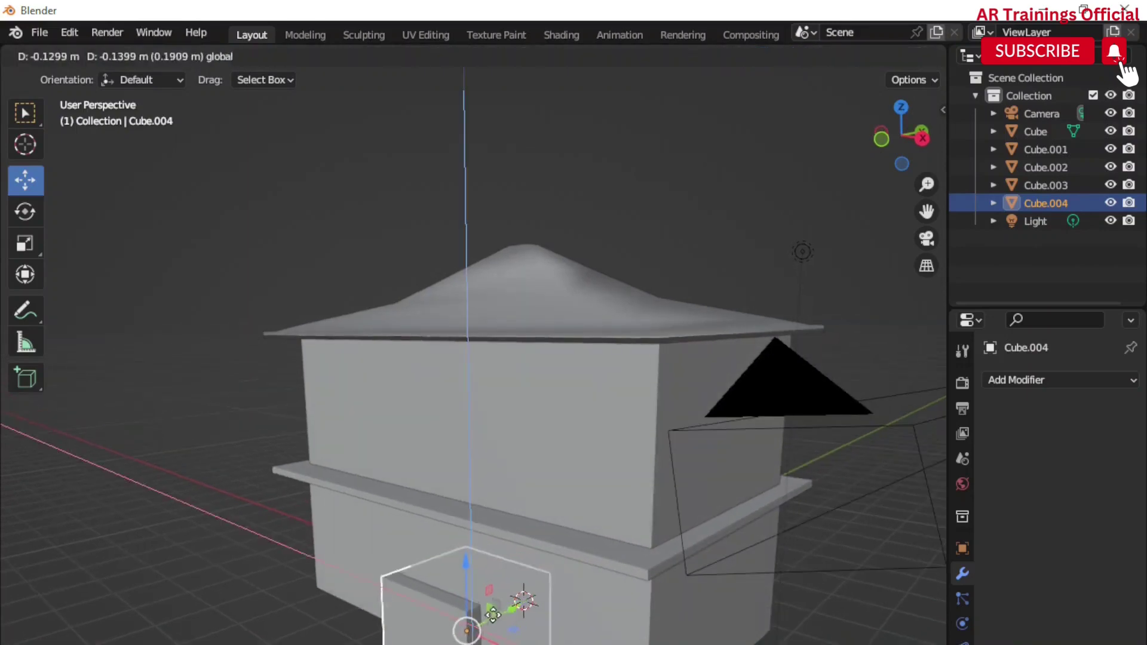
pyautogui.moveTo(506, 597); pyautogui.dragTo(526, 573, button='middle')
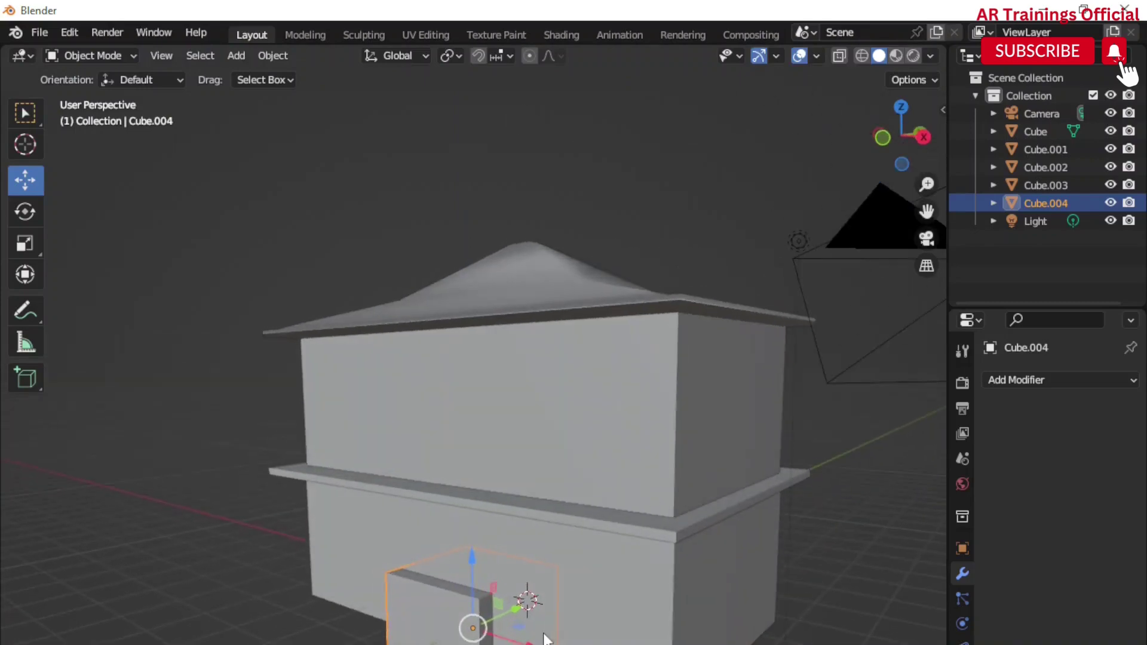
pyautogui.press('s')
pyautogui.press('x')
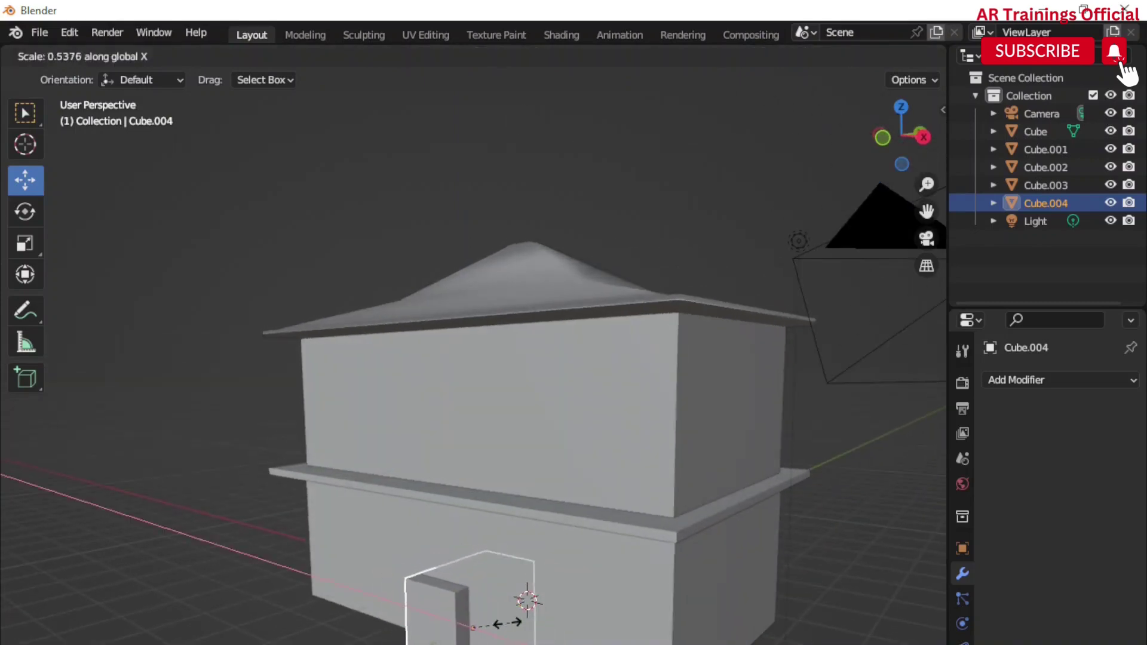
pyautogui.click(501, 631)
pyautogui.press('s')
pyautogui.press('y')
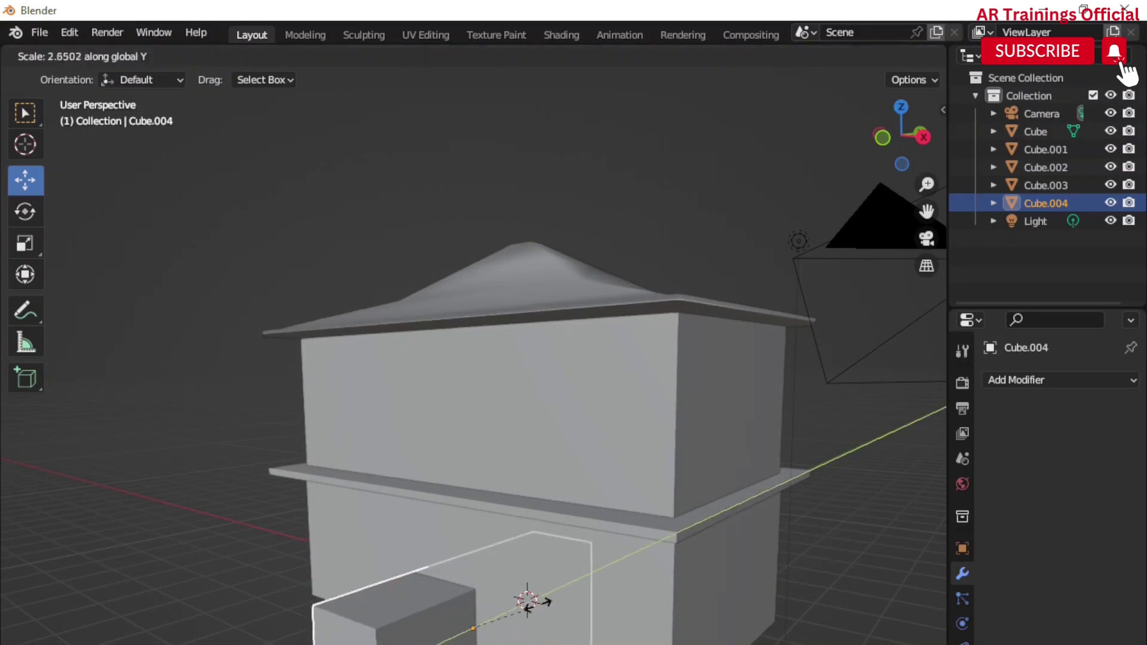
pyautogui.click(475, 621)
# Set the slab against the ground-floor front wall and scale it vertically into a door
pyautogui.moveTo(475, 621); pyautogui.dragTo(527, 640, button='middle')
pyautogui.moveTo(526, 641); pyautogui.dragTo(660, 643)
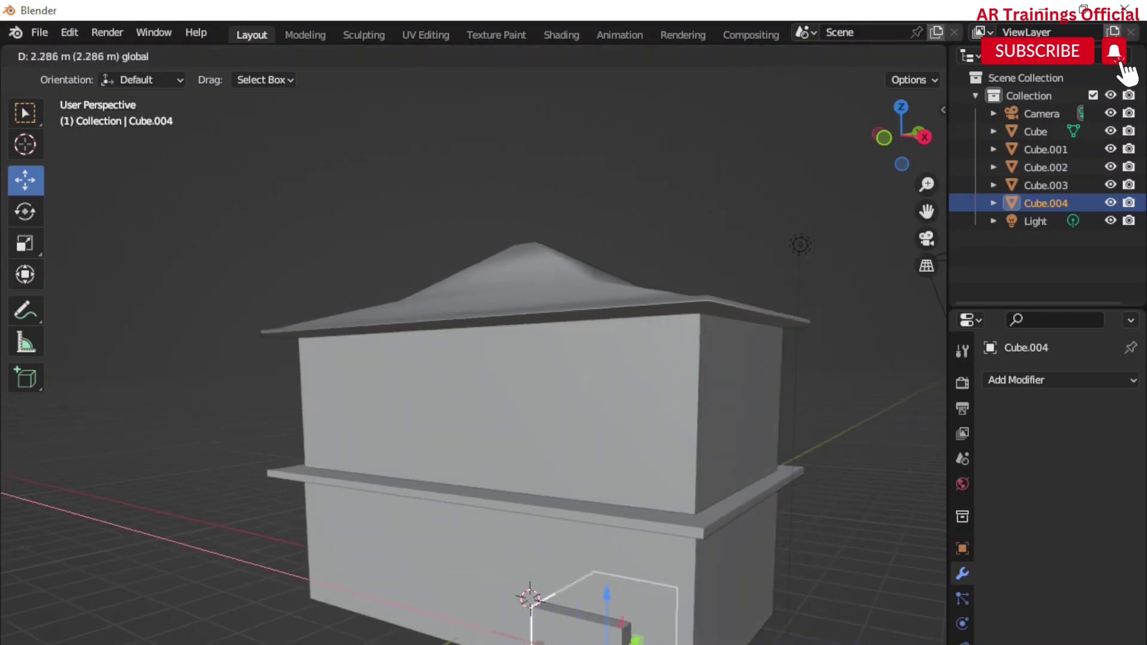
pyautogui.moveTo(615, 600); pyautogui.dragTo(622, 556)
pyautogui.moveTo(621, 556); pyautogui.dragTo(643, 594, button='middle')
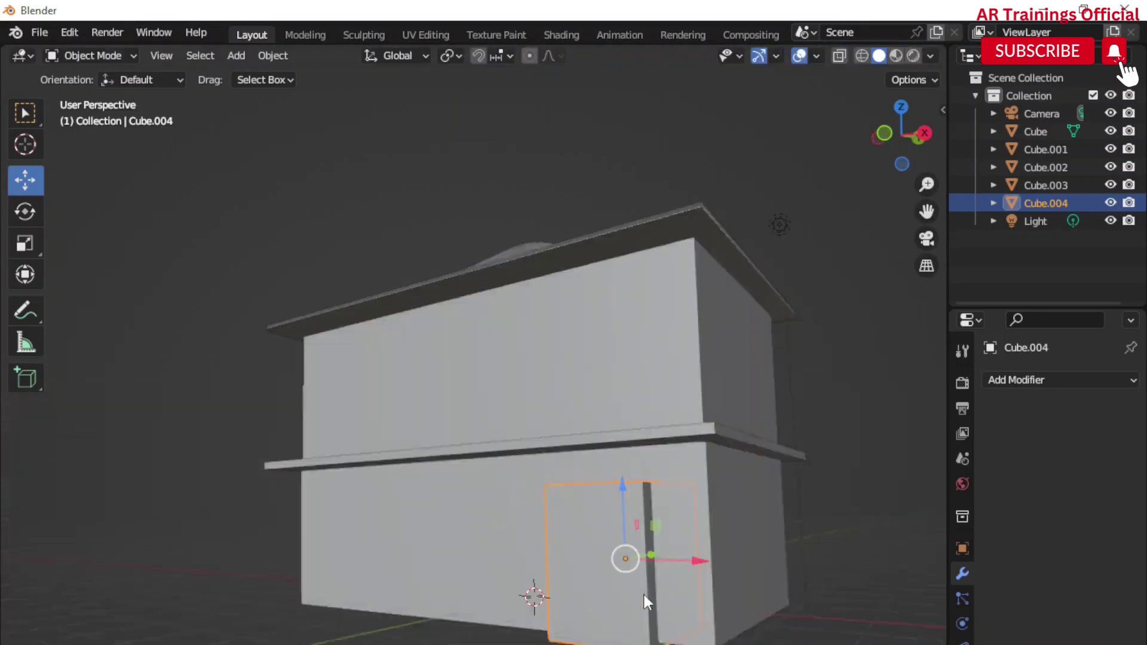
pyautogui.moveTo(670, 548)
pyautogui.mouseDown()
pyautogui.moveTo(699, 548)
pyautogui.moveTo(637, 493)
pyautogui.mouseUp()
pyautogui.moveTo(637, 493); pyautogui.dragTo(638, 546, button='middle')
pyautogui.press('s')
pyautogui.press('z')
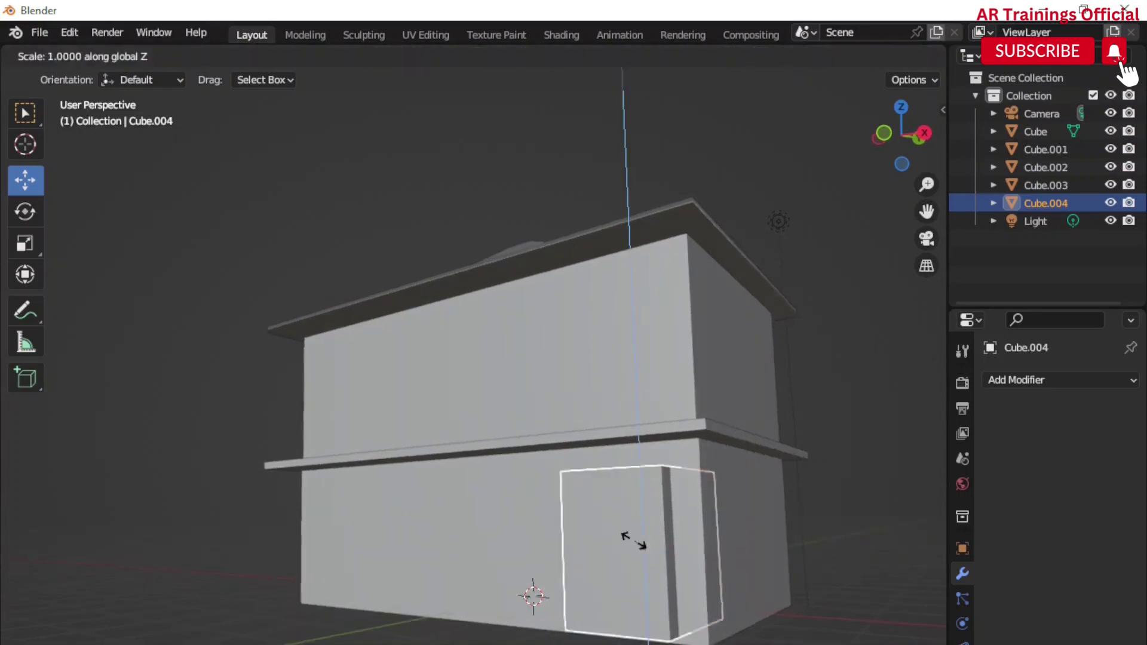
pyautogui.click(633, 537)
pyautogui.moveTo(632, 509); pyautogui.dragTo(645, 492)
pyautogui.moveTo(669, 550)
pyautogui.mouseDown(button='middle')
pyautogui.moveTo(644, 622)
pyautogui.moveTo(640, 611)
pyautogui.moveTo(645, 601)
pyautogui.moveTo(672, 628)
pyautogui.mouseUp(button='middle')
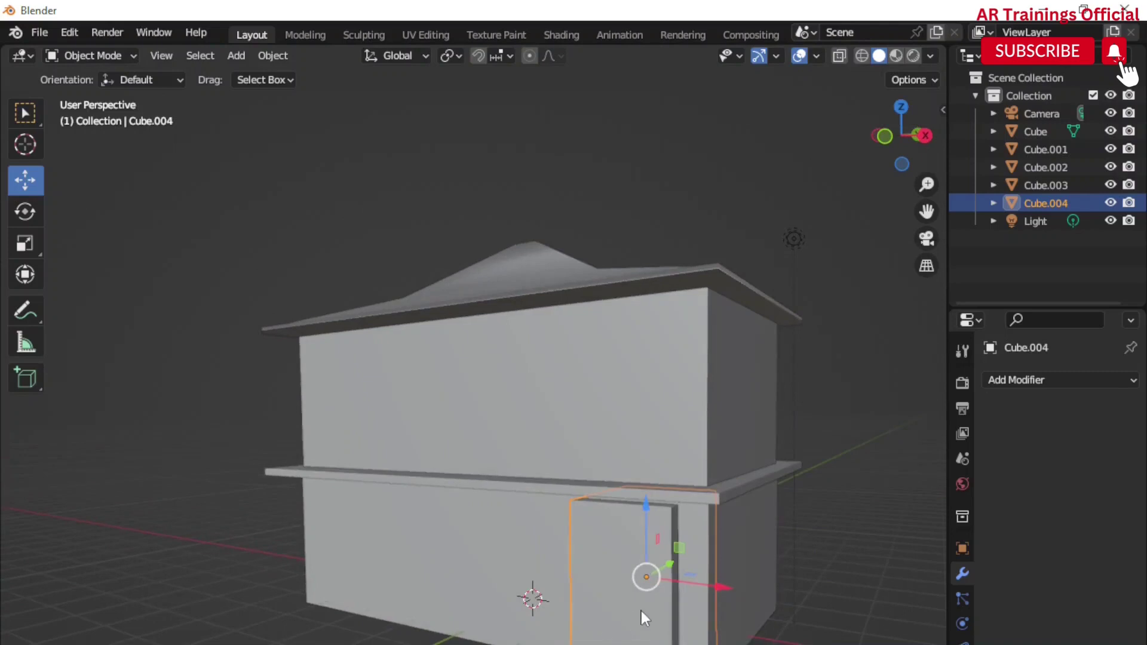
# Duplicate the door slab to its left and widen the copy along X
pyautogui.hotkey('shift', 'd')
pyautogui.press('x')
pyautogui.click(445, 586)
pyautogui.press('s')
pyautogui.press('x')
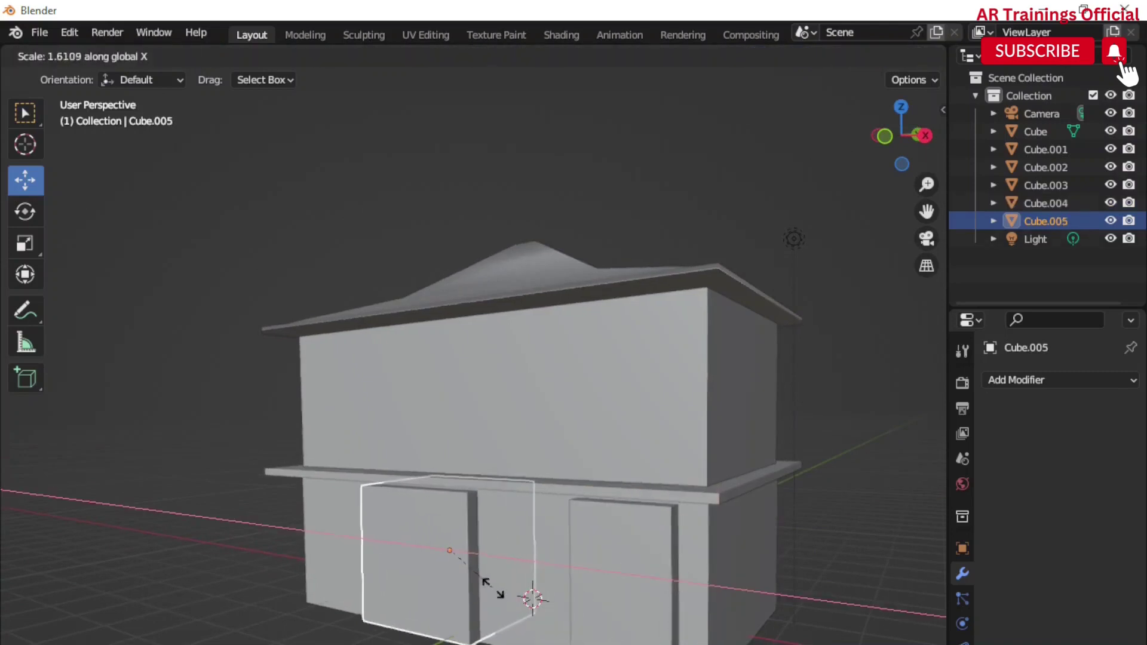
pyautogui.click(525, 520)
pyautogui.press('s')
pyautogui.press('x')
pyautogui.click(522, 572)
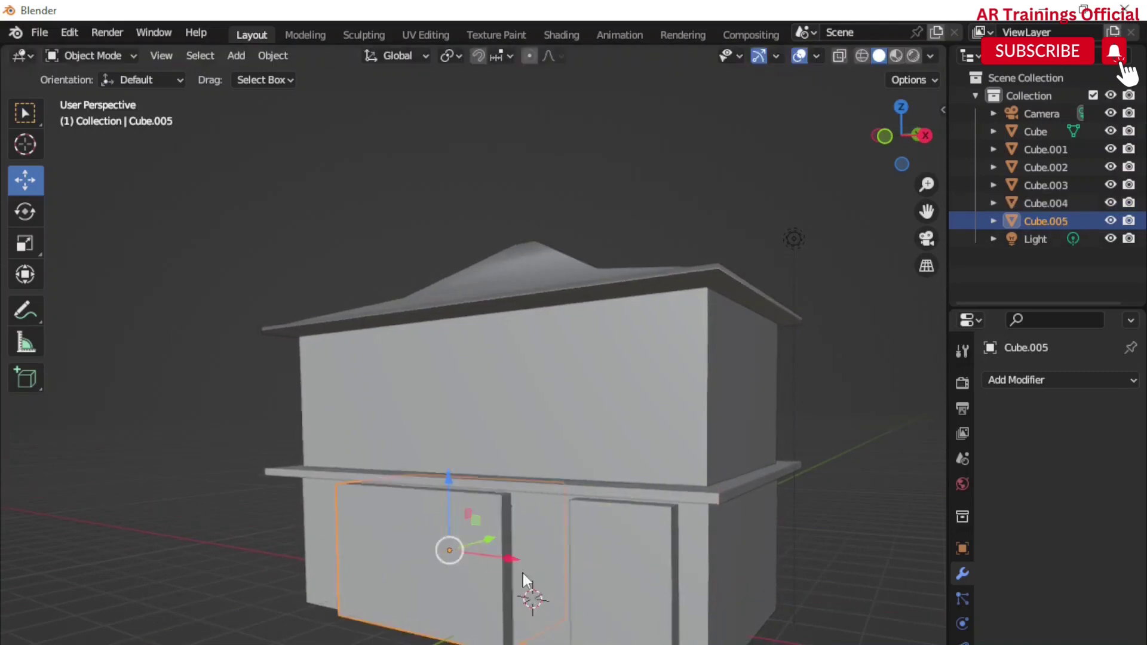
# Shorten the wide panel vertically and raise it into a window position
pyautogui.press('s')
pyautogui.press('z')
pyautogui.click(498, 576)
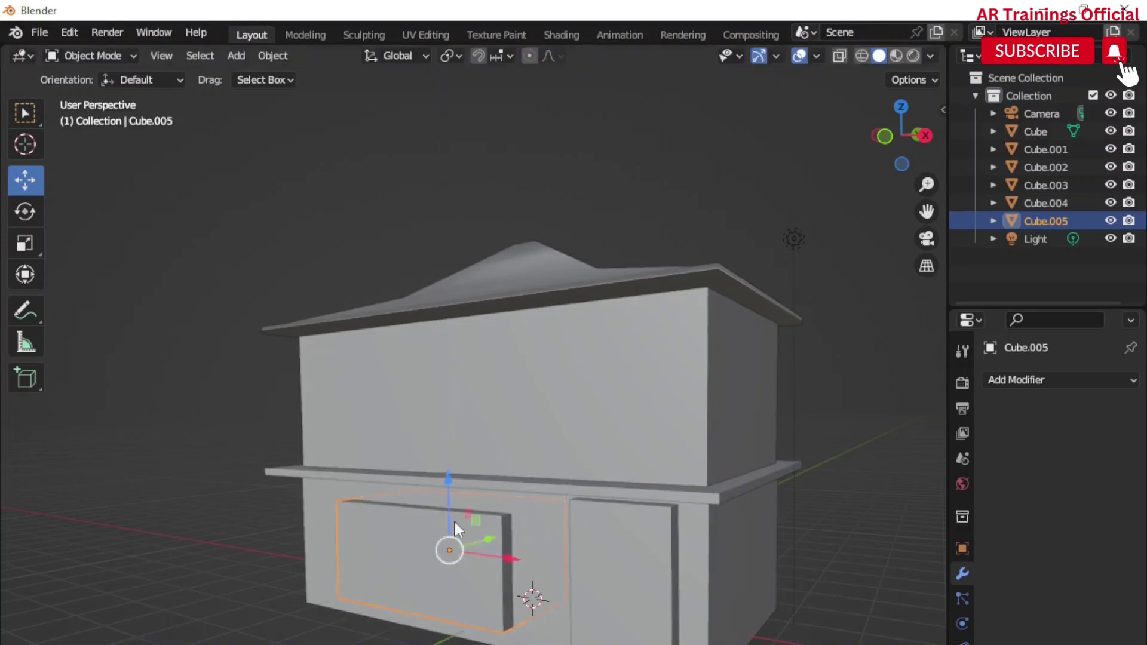
pyautogui.press('g')
pyautogui.press('z')
pyautogui.click(518, 550)
pyautogui.moveTo(518, 549); pyautogui.dragTo(501, 596, button='middle')
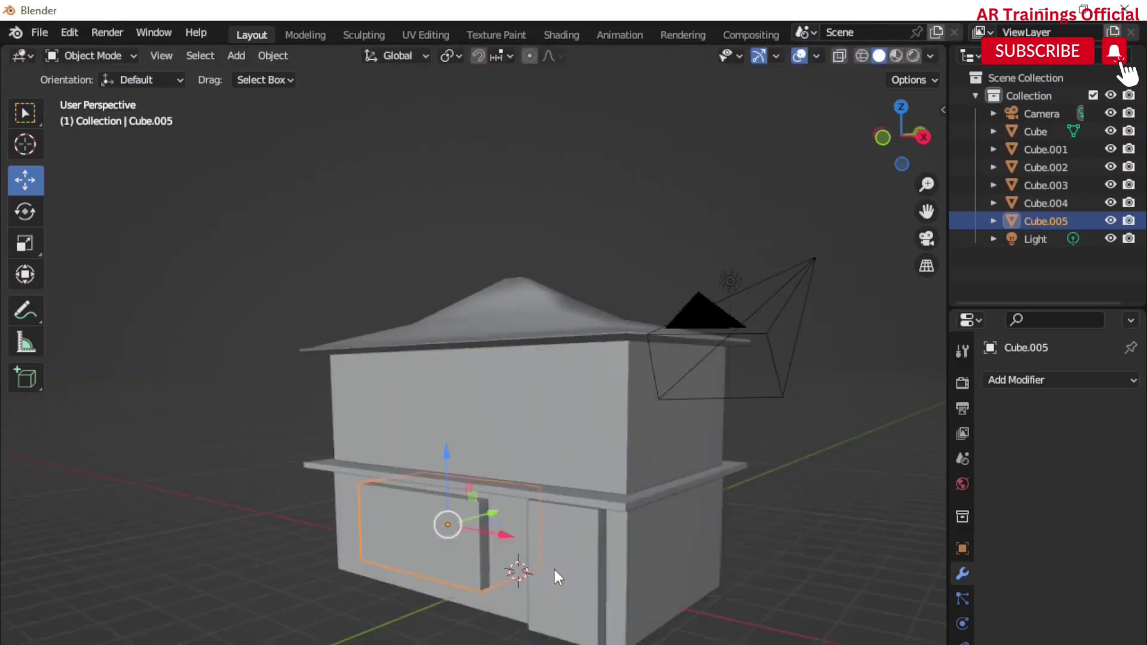
# Copy the panel up to the upper floor, narrow it, and place it at the wall's left
pyautogui.hotkey('shift', 'd')
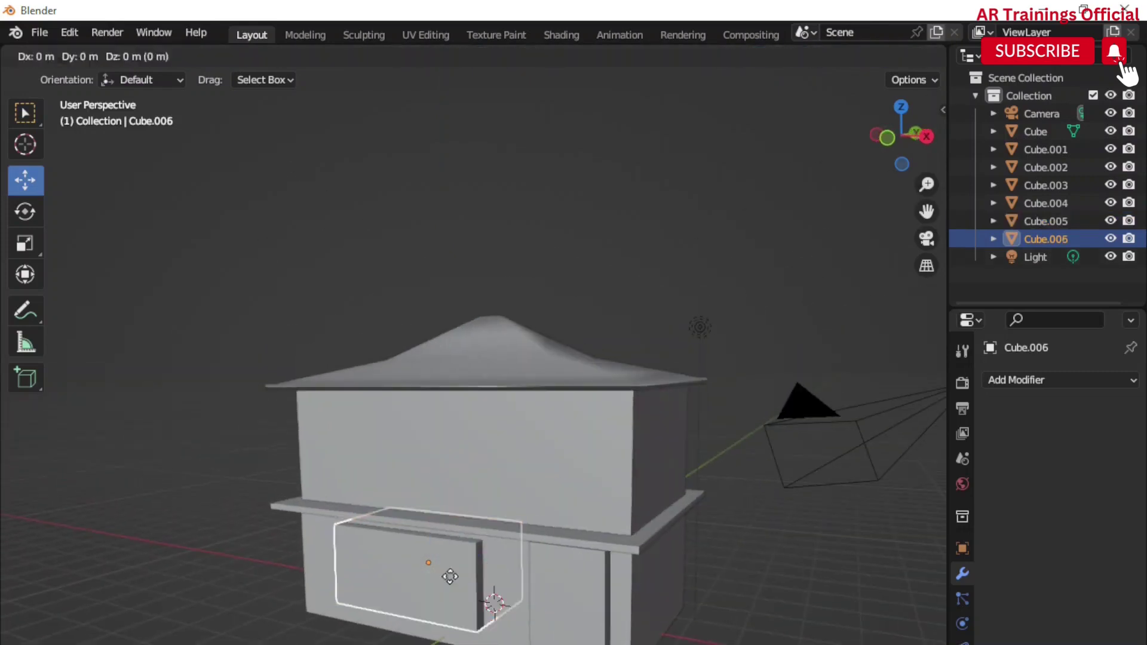
pyautogui.press('z')
pyautogui.click(451, 459)
pyautogui.press('s')
pyautogui.press('x')
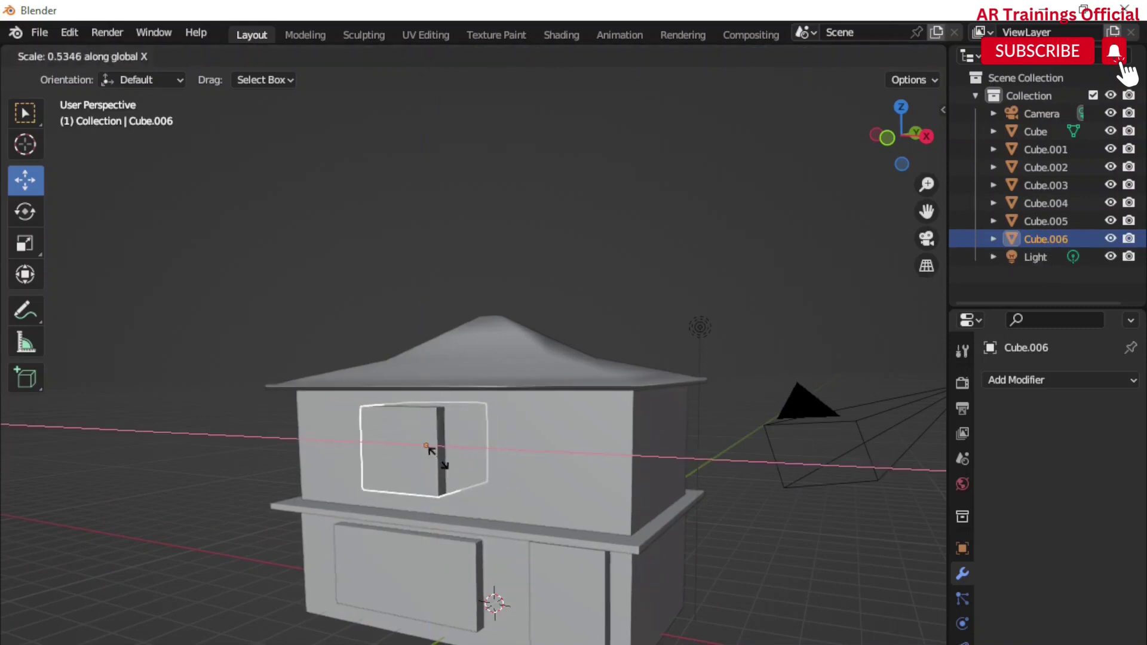
pyautogui.click(439, 457)
pyautogui.press('g')
pyautogui.press('x')
pyautogui.click(425, 455)
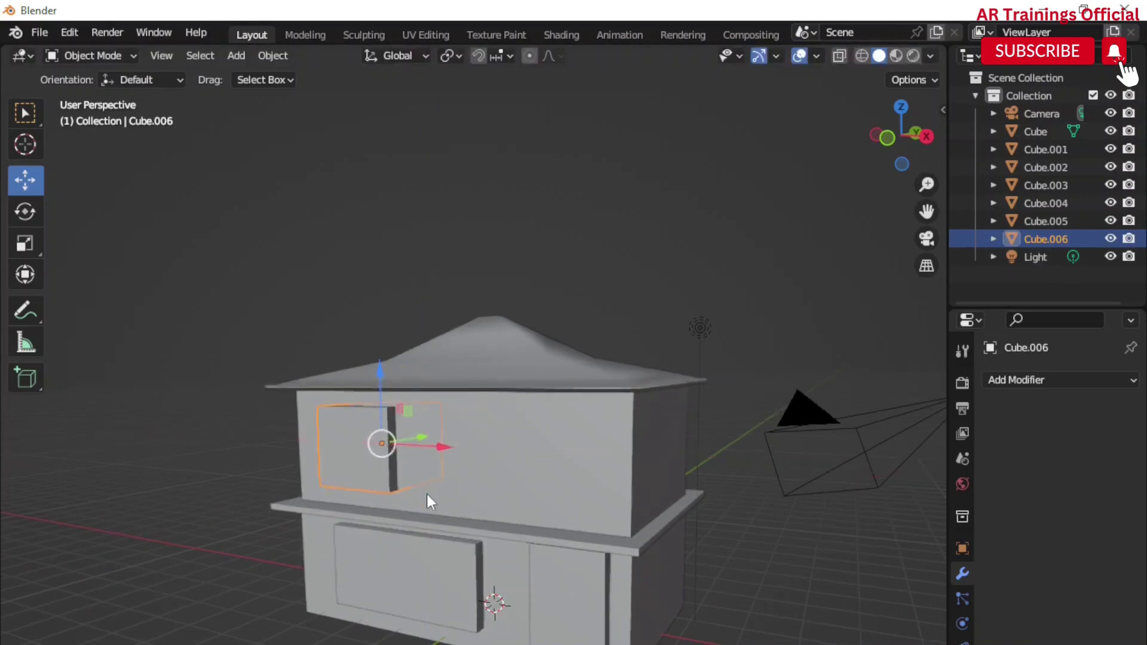
pyautogui.scroll(2, 418, 459)
# Duplicate the upper window twice along X to add the second and third windows
pyautogui.hotkey('shift', 'd')
pyautogui.press('x')
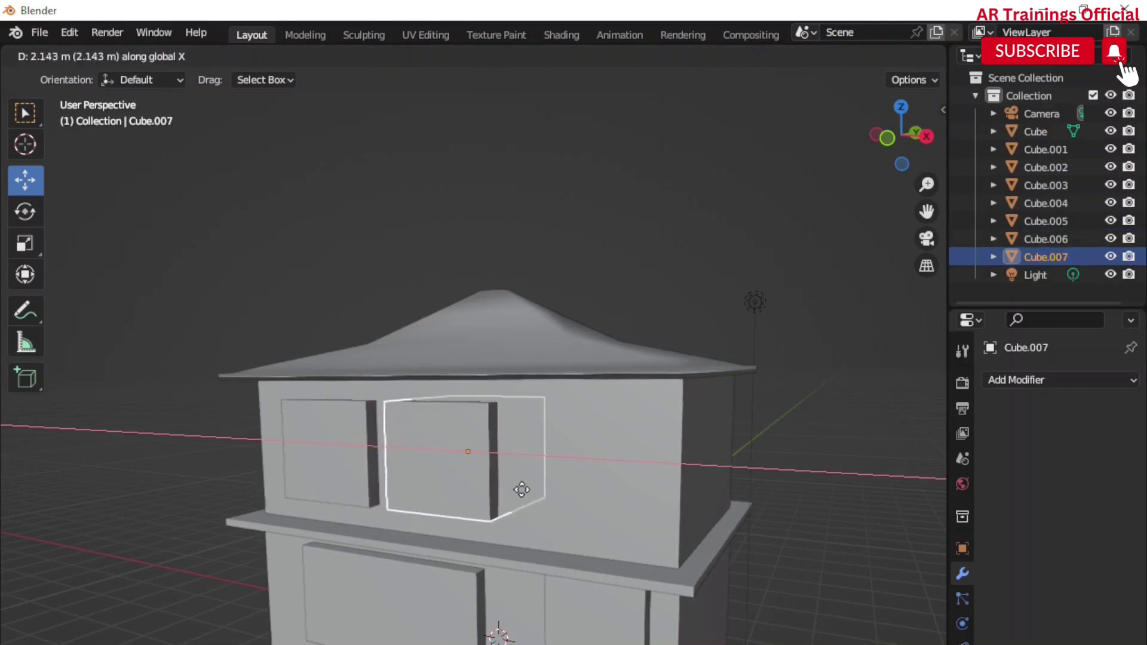
pyautogui.click(530, 492)
pyautogui.hotkey('shift', 'd')
pyautogui.press('x')
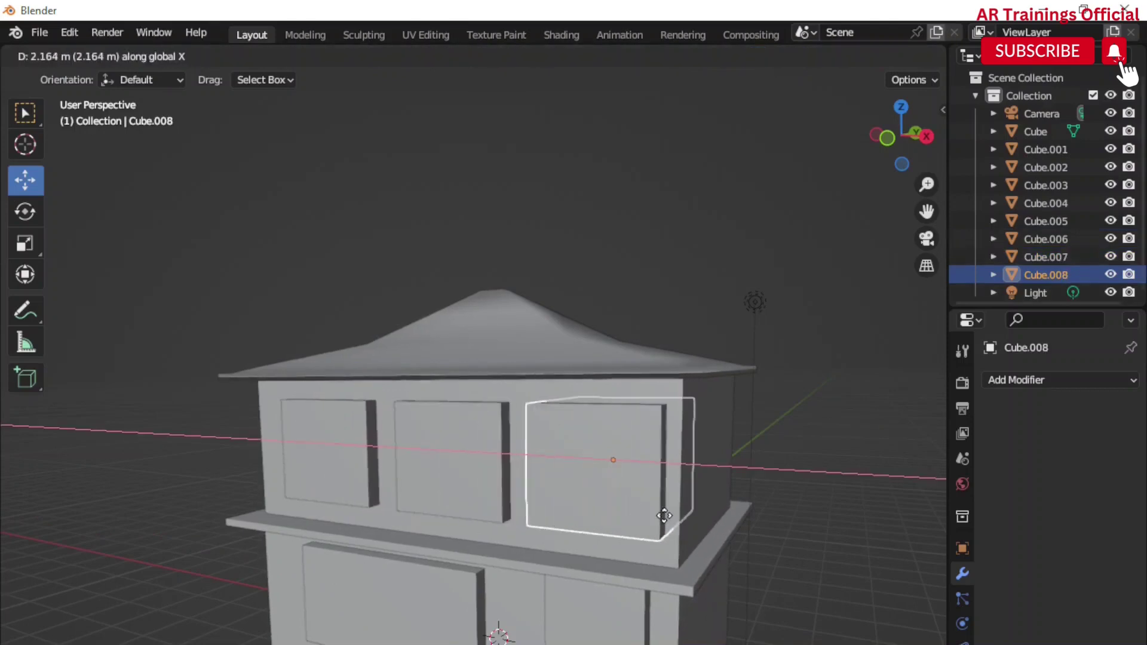
pyautogui.click(661, 515)
pyautogui.moveTo(637, 576); pyautogui.dragTo(618, 575, button='middle')
pyautogui.scroll(-2, 625, 571)
pyautogui.scroll(2, 636, 607)
pyautogui.click(637, 580)
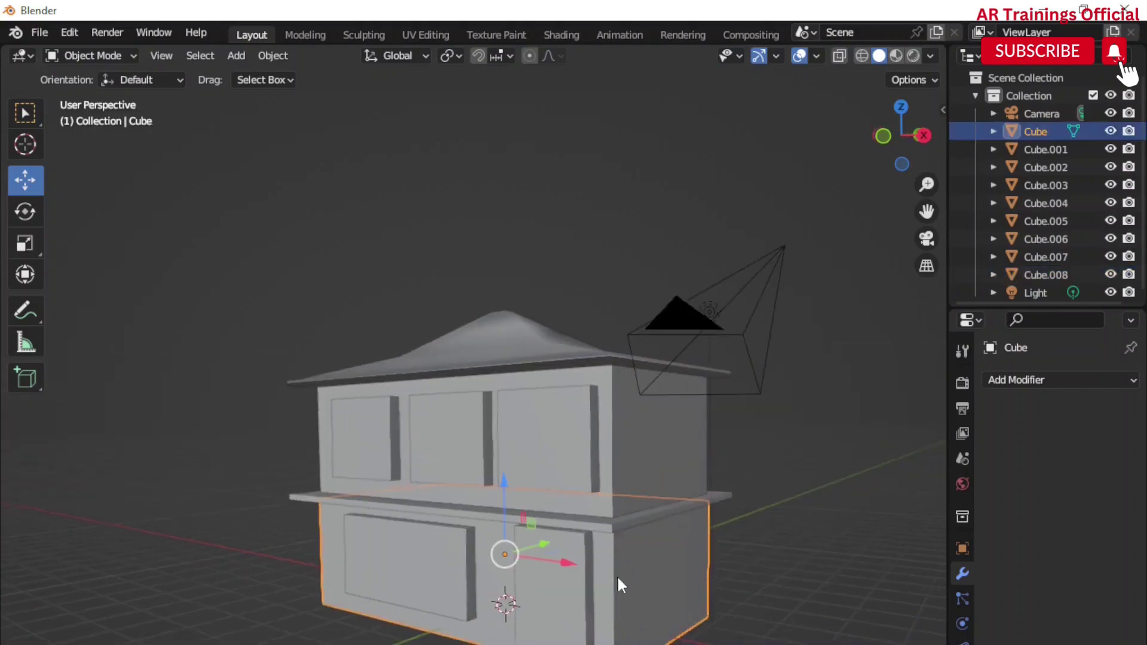
# Apply a Boolean cut for the door on the ground floor and delete its cutter box
pyautogui.click(1015, 380)
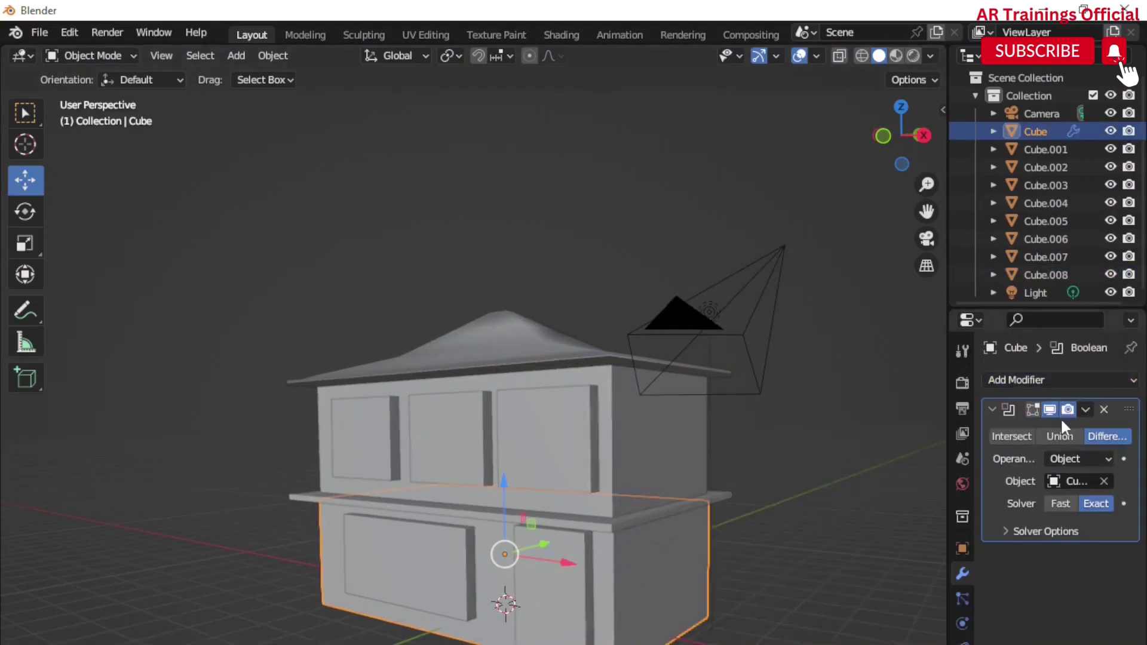
pyautogui.click(1085, 410)
pyautogui.click(1025, 427)
pyautogui.click(582, 597)
pyautogui.press('Delete')
pyautogui.moveTo(582, 598)
pyautogui.mouseDown(button='middle')
pyautogui.moveTo(532, 600)
pyautogui.moveTo(550, 603)
pyautogui.mouseUp(button='middle')
# Apply a second Boolean cut to the ground floor and delete that cutter
pyautogui.click(498, 539)
pyautogui.click(1027, 380)
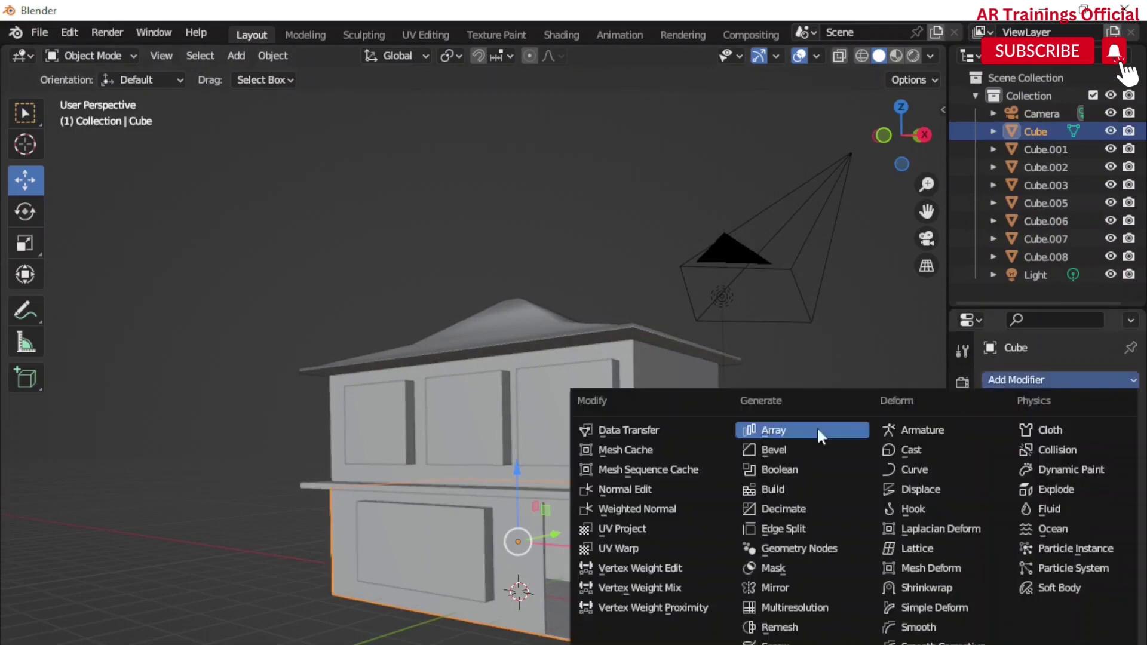
pyautogui.click(783, 468)
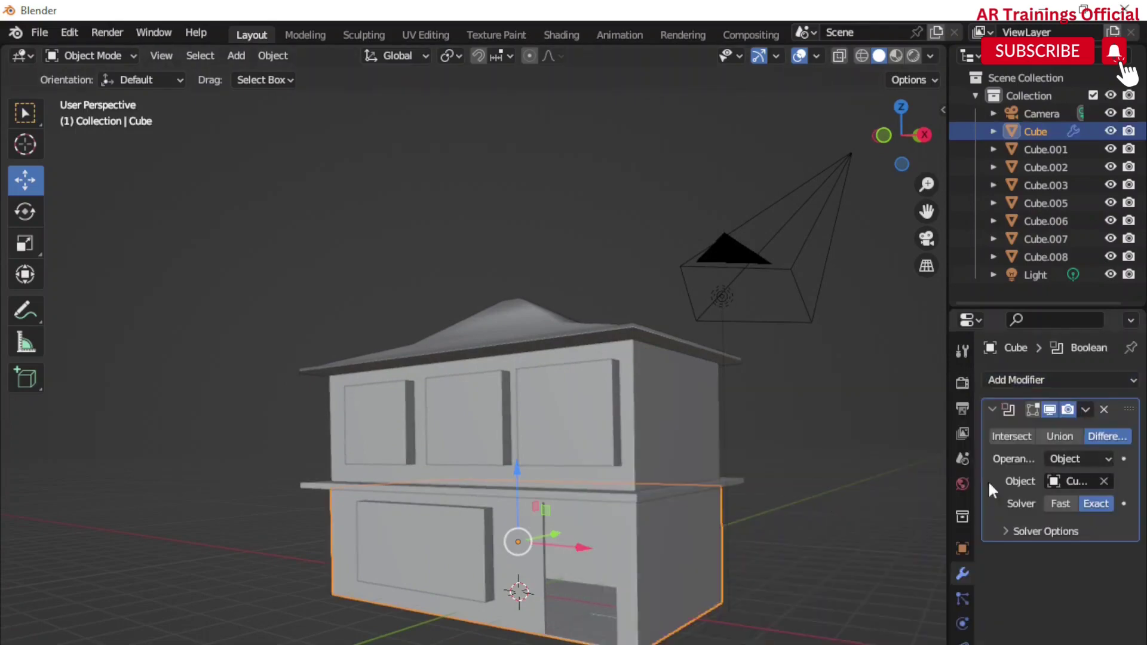
pyautogui.click(1085, 409)
pyautogui.click(1009, 429)
pyautogui.click(457, 536)
pyautogui.press('Delete')
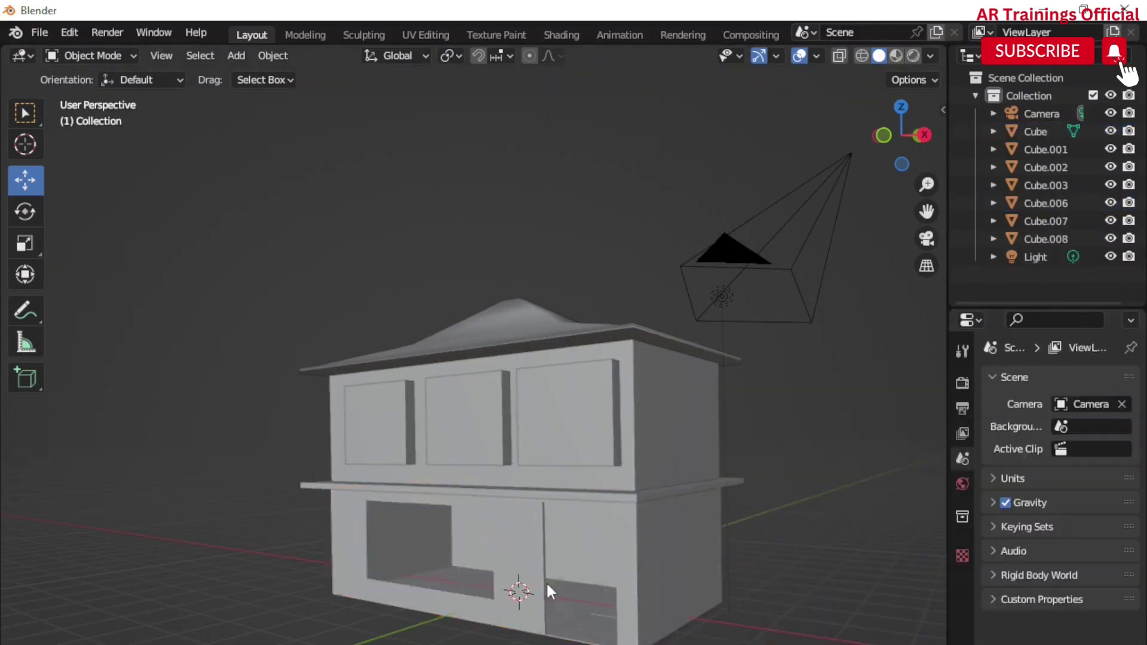
pyautogui.moveTo(548, 585); pyautogui.dragTo(569, 550, button='middle')
# Cut the first upper-floor window with a Boolean using Cube.008, then delete the cutter
pyautogui.click(708, 481)
pyautogui.click(1078, 382)
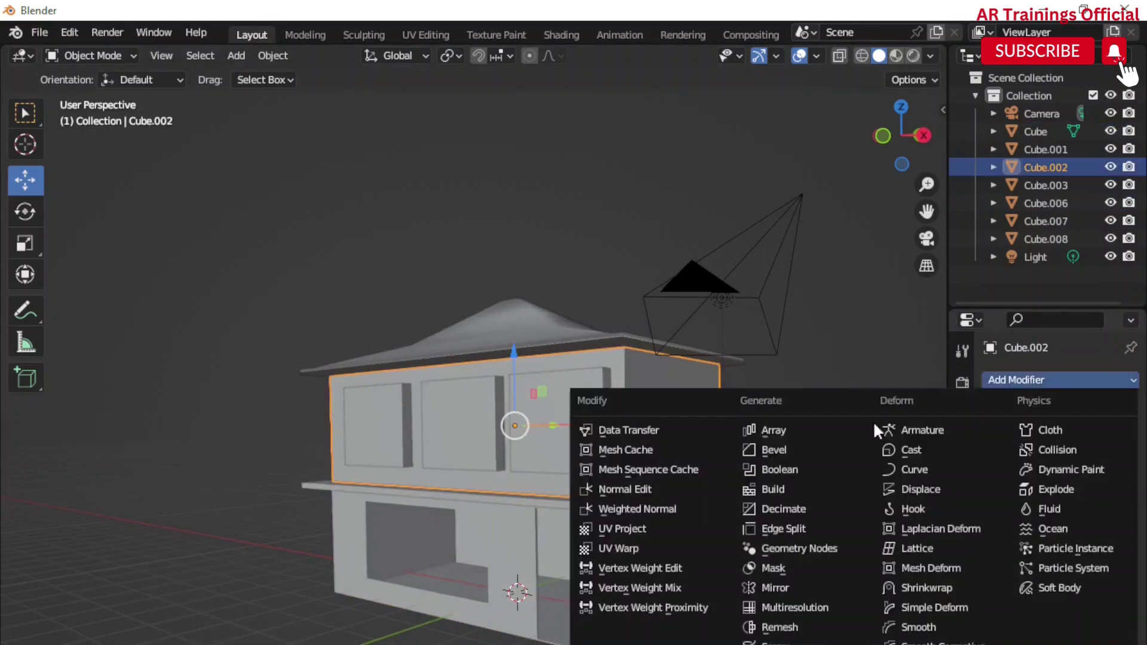
pyautogui.click(777, 469)
pyautogui.click(1102, 480)
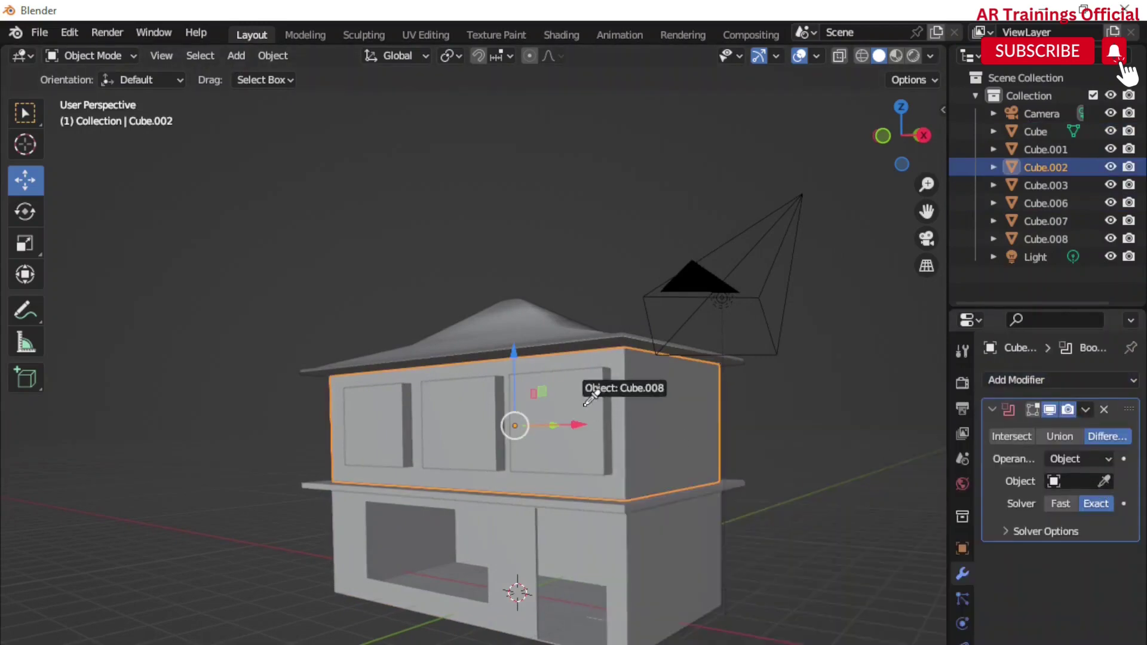
pyautogui.click(607, 442)
pyautogui.click(1085, 409)
pyautogui.click(1033, 422)
pyautogui.click(585, 389)
pyautogui.press('Delete')
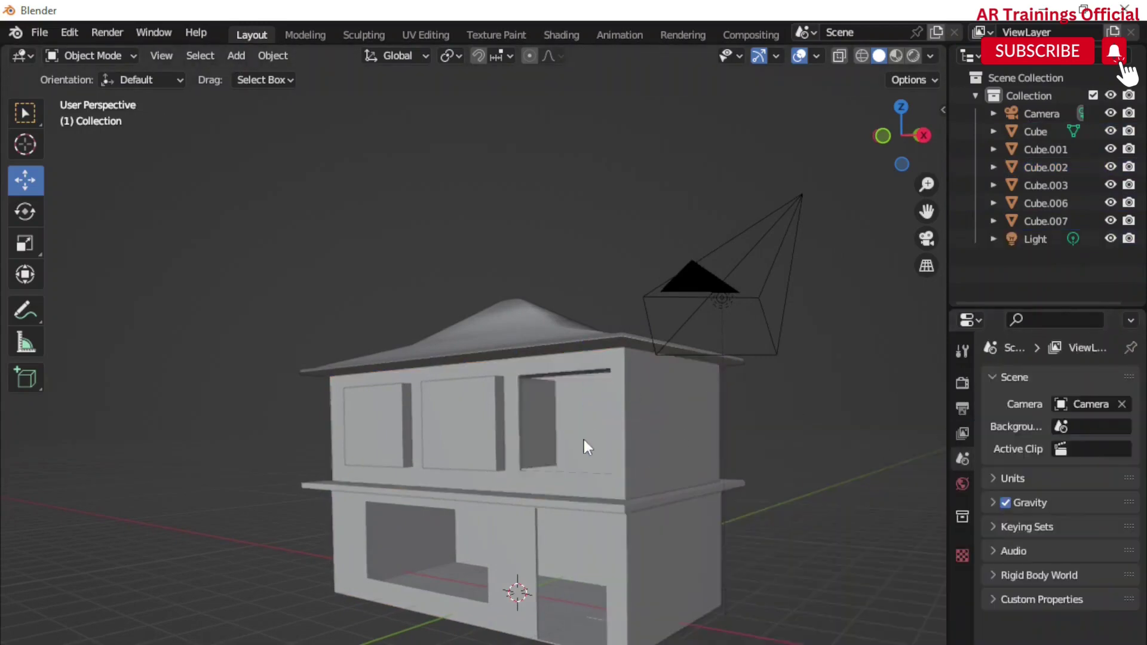
pyautogui.moveTo(583, 437); pyautogui.dragTo(548, 469, button='middle')
# Cut the next upper-floor window with a Boolean and delete cutter Cube.007
pyautogui.click(524, 514)
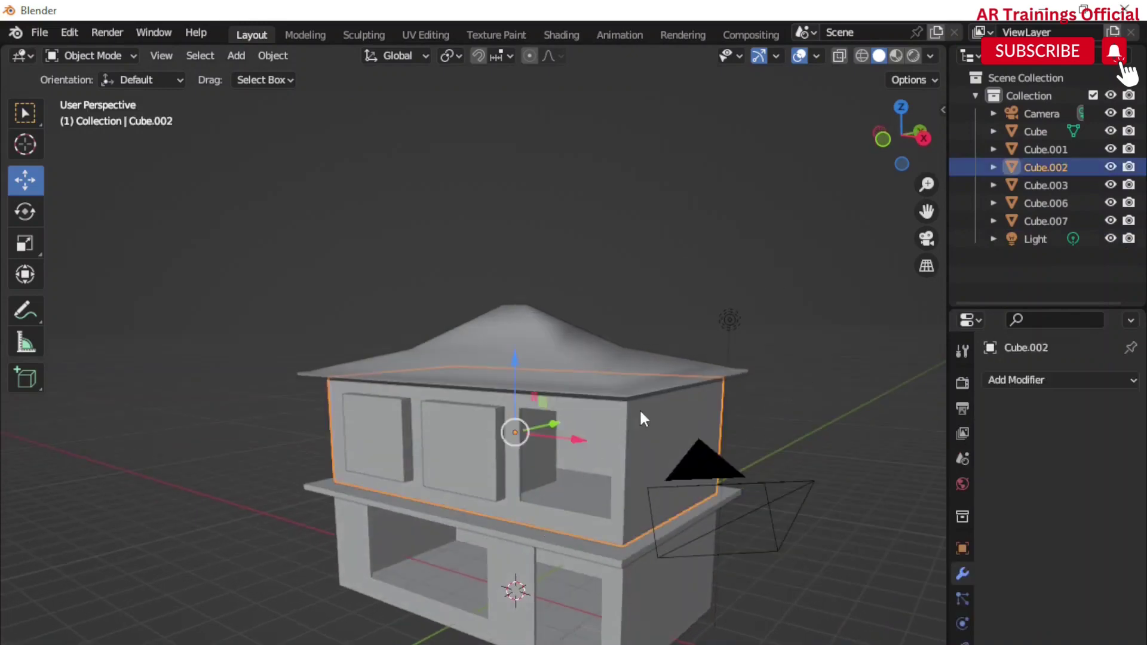
pyautogui.click(1013, 381)
pyautogui.click(791, 470)
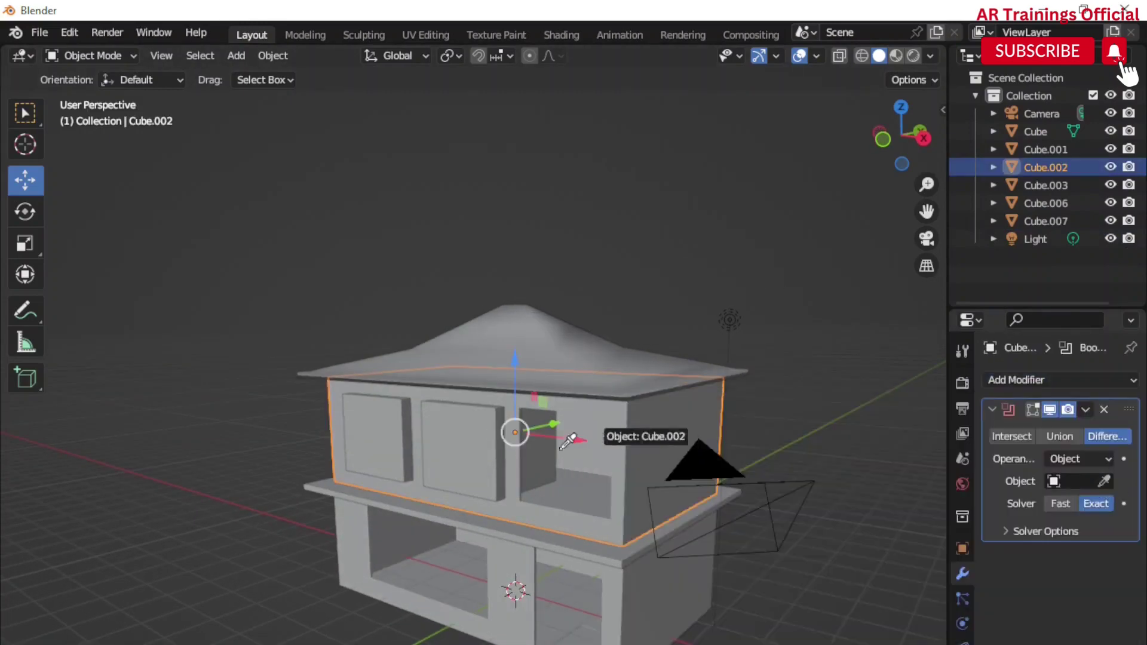
pyautogui.click(1086, 409)
pyautogui.click(1016, 430)
pyautogui.click(475, 446)
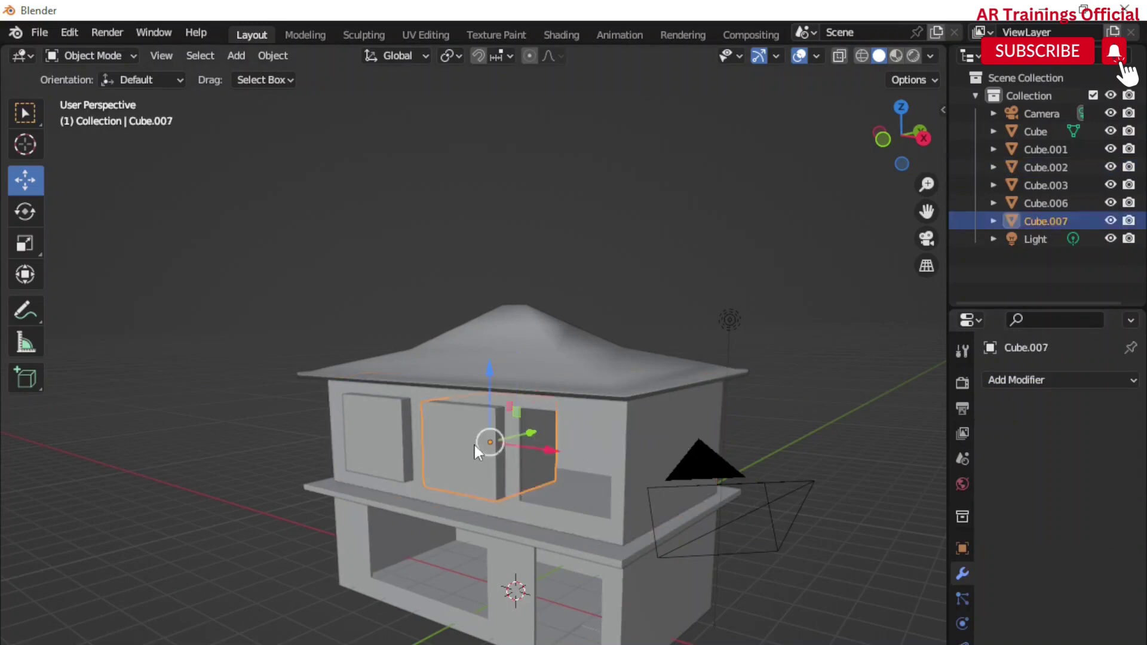
pyautogui.press('Delete')
# Apply the final window Boolean cut and delete the leftover cutter box
pyautogui.click(433, 500)
pyautogui.click(1069, 380)
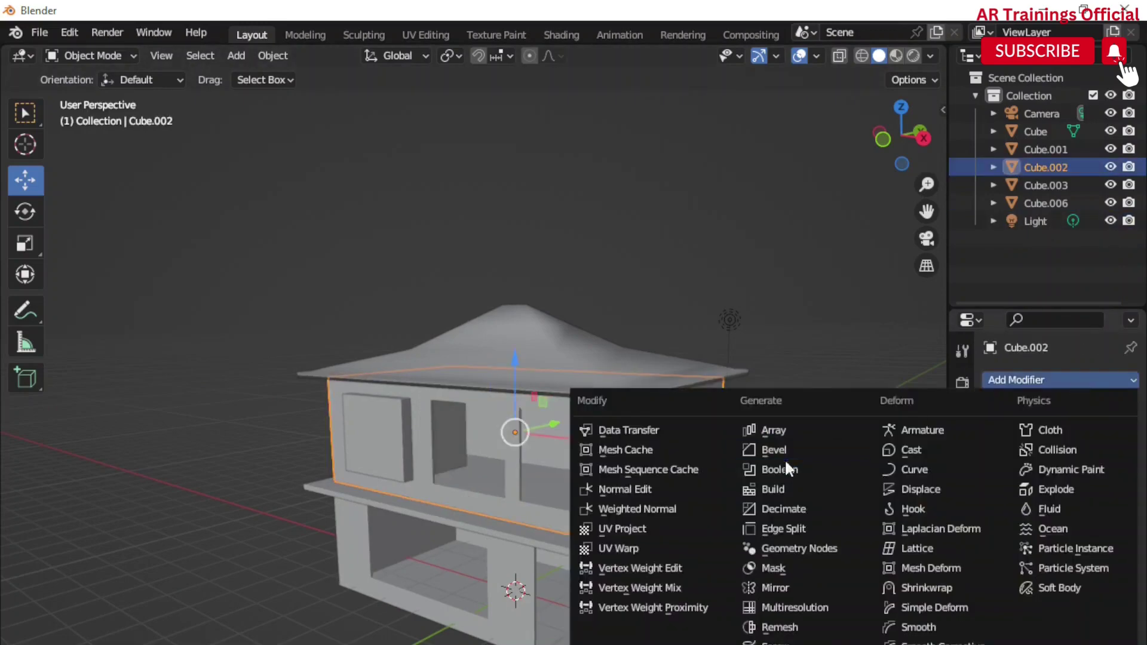
pyautogui.click(785, 468)
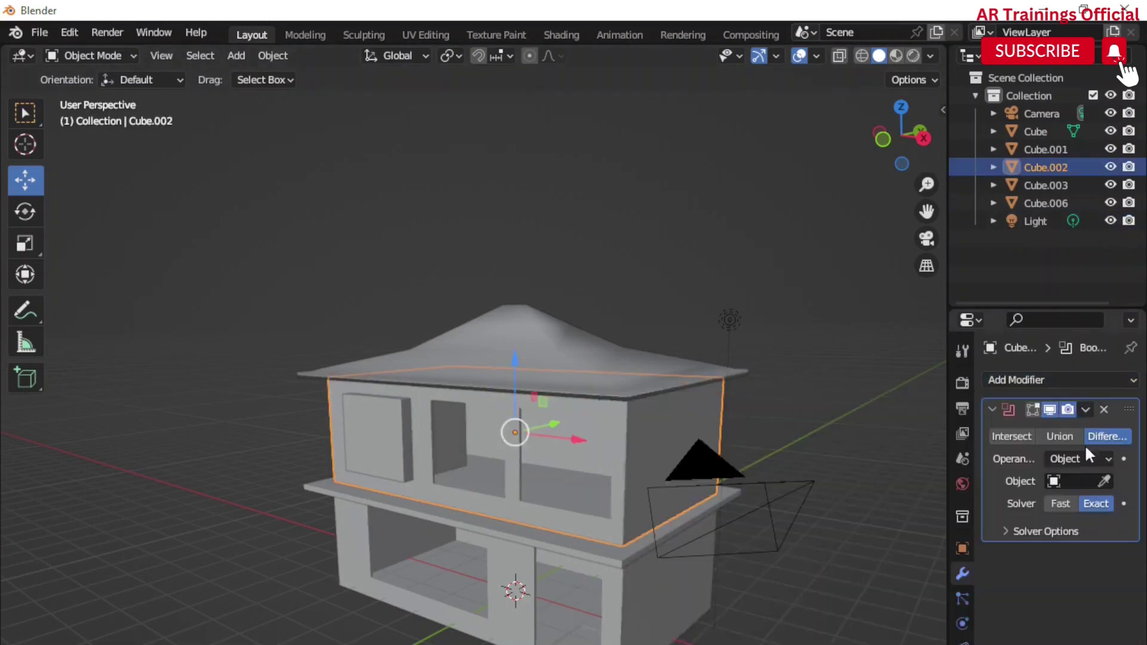
pyautogui.click(1085, 409)
pyautogui.click(1047, 428)
pyautogui.click(384, 415)
pyautogui.press('Delete')
pyautogui.moveTo(394, 444)
pyautogui.mouseDown(button='middle')
pyautogui.moveTo(478, 530)
pyautogui.moveTo(403, 536)
pyautogui.moveTo(595, 564)
pyautogui.moveTo(586, 601)
pyautogui.mouseUp(button='middle')
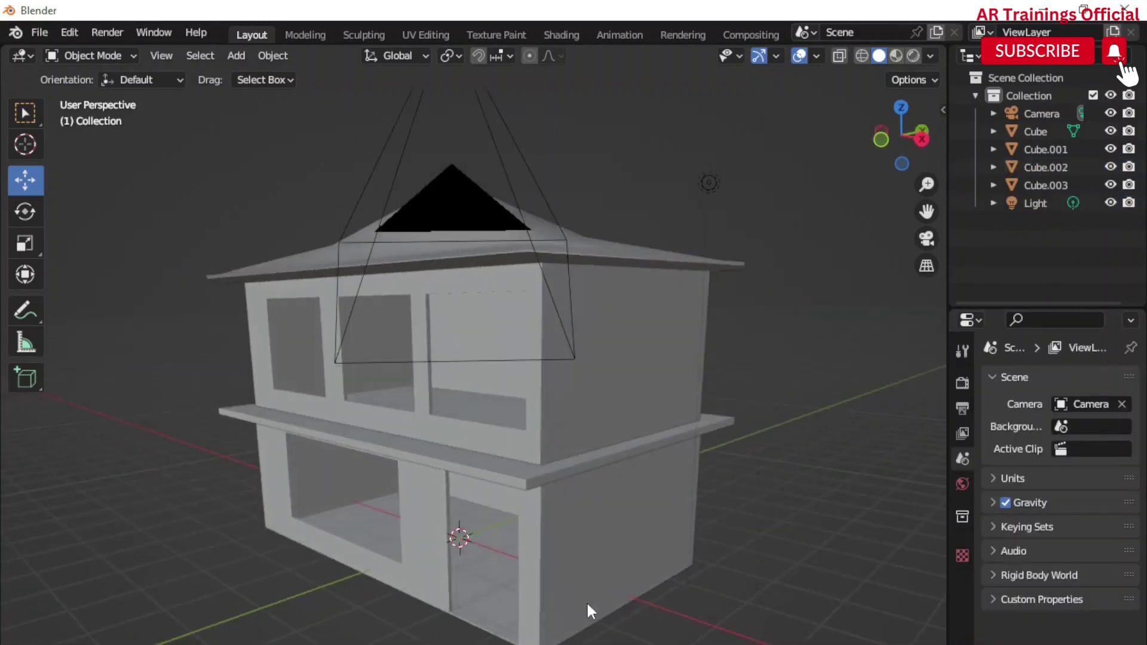
# Add a cube beside the house and scale it thin along X and Y into a post
pyautogui.hotkey('shift', 'a')
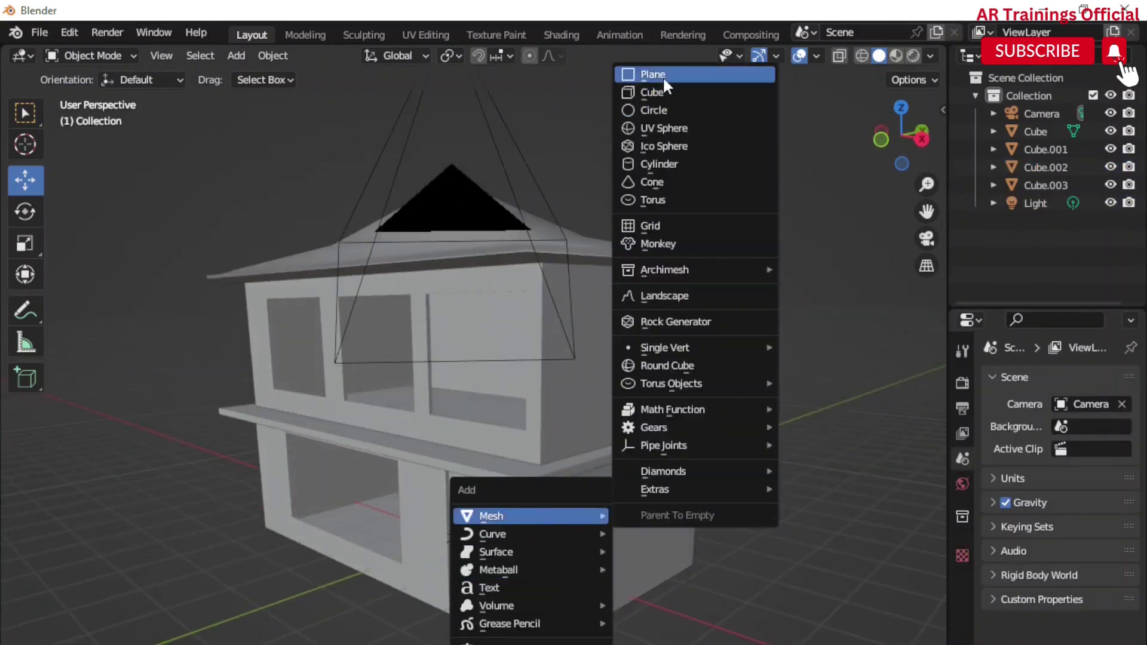
pyautogui.click(669, 88)
pyautogui.press('g')
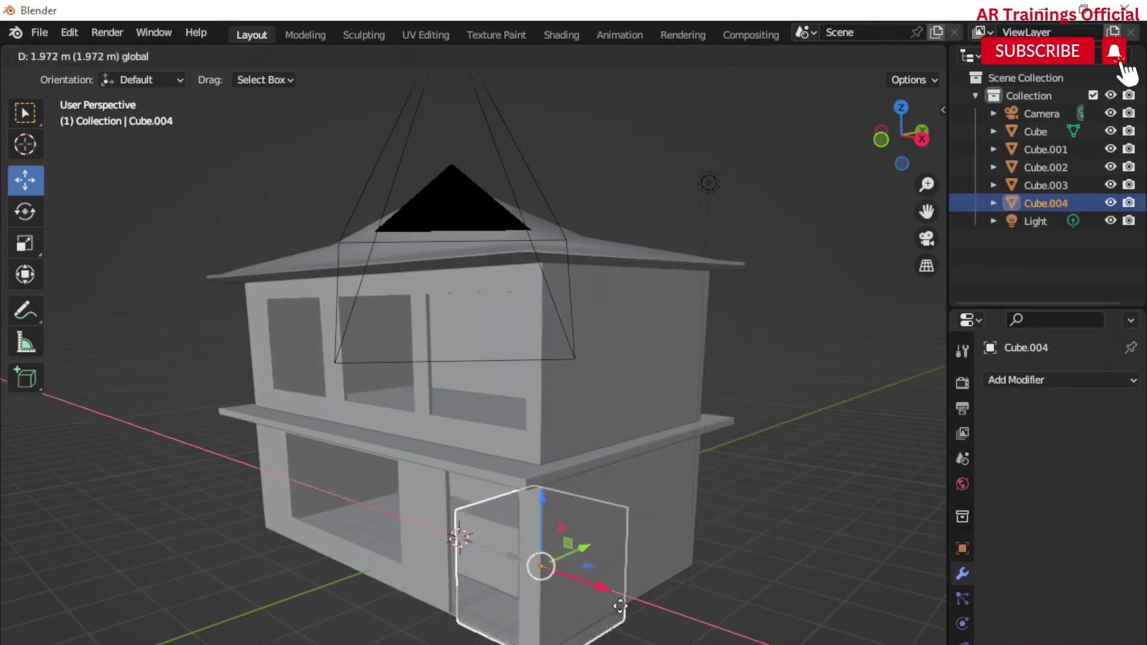
pyautogui.click(675, 622)
pyautogui.press('s')
pyautogui.press('x')
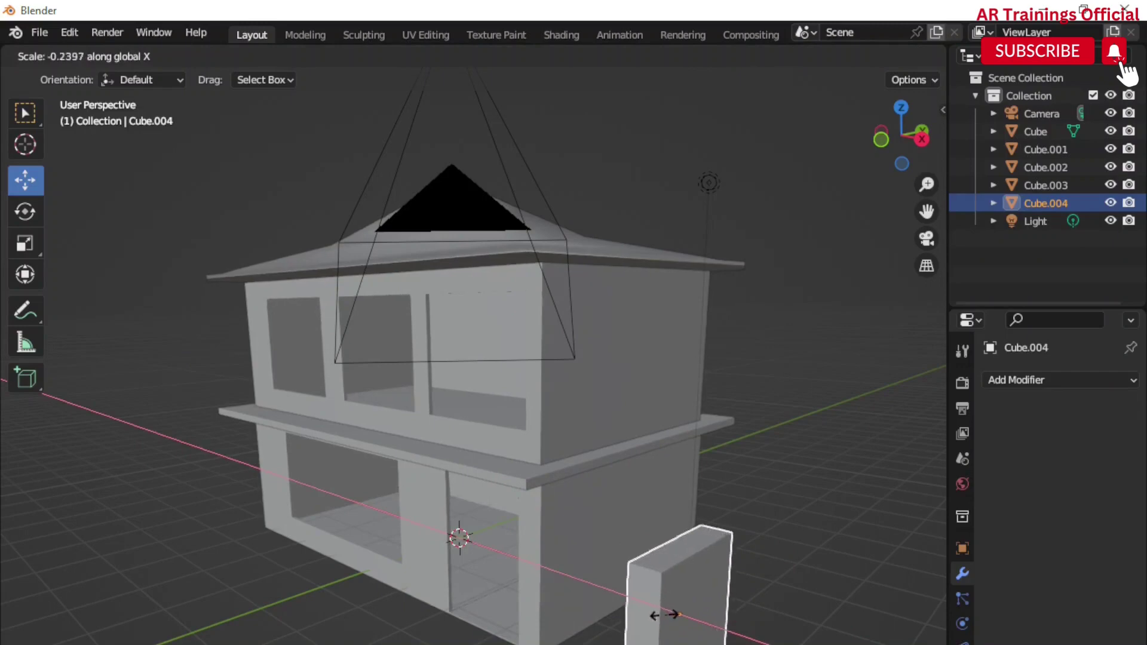
pyautogui.click(678, 615)
pyautogui.scroll(2, 693, 609)
pyautogui.scroll(2, 657, 574)
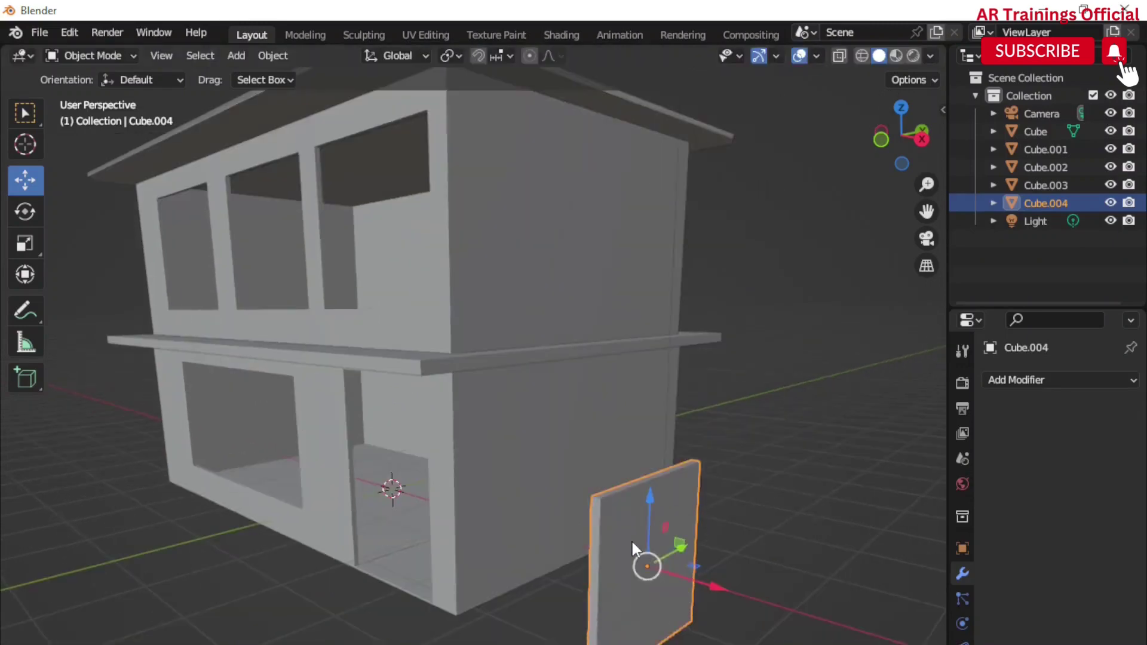
pyautogui.press('s')
pyautogui.press('y')
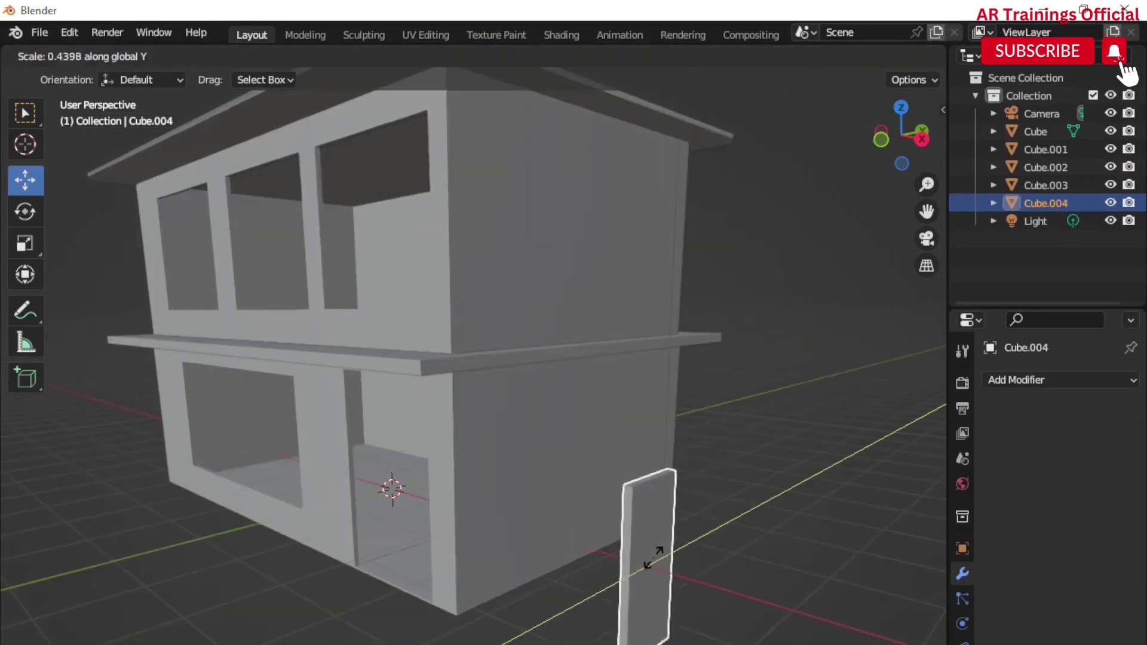
pyautogui.click(647, 565)
pyautogui.scroll(2, 673, 565)
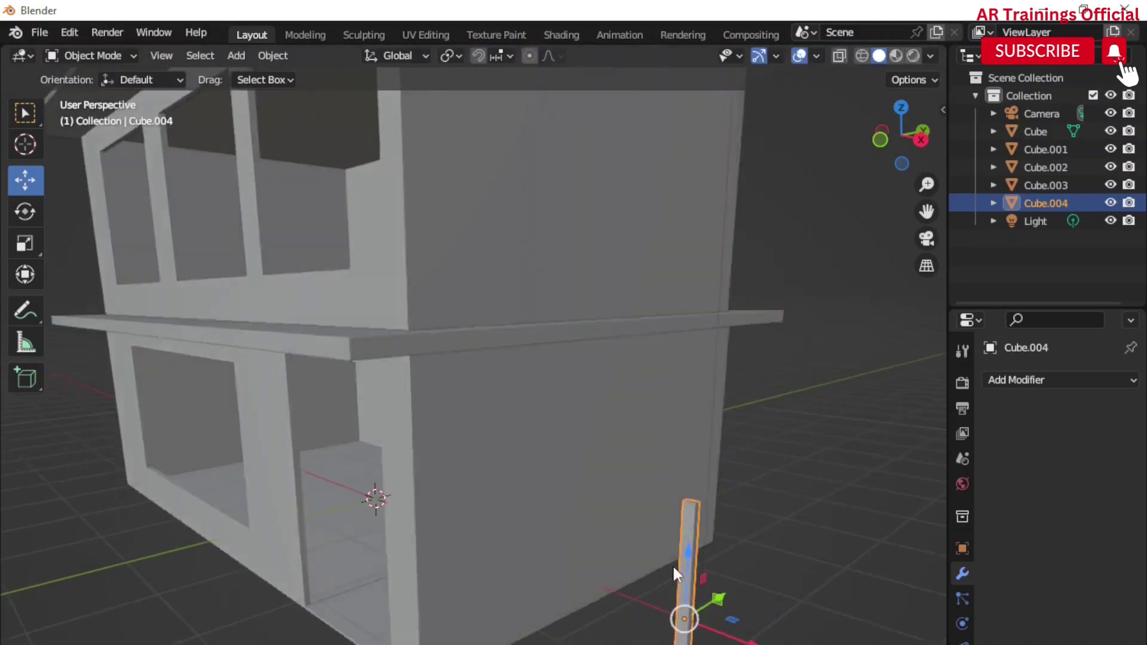
pyautogui.scroll(2, 641, 590)
pyautogui.scroll(2, 668, 608)
pyautogui.scroll(-2, 667, 608)
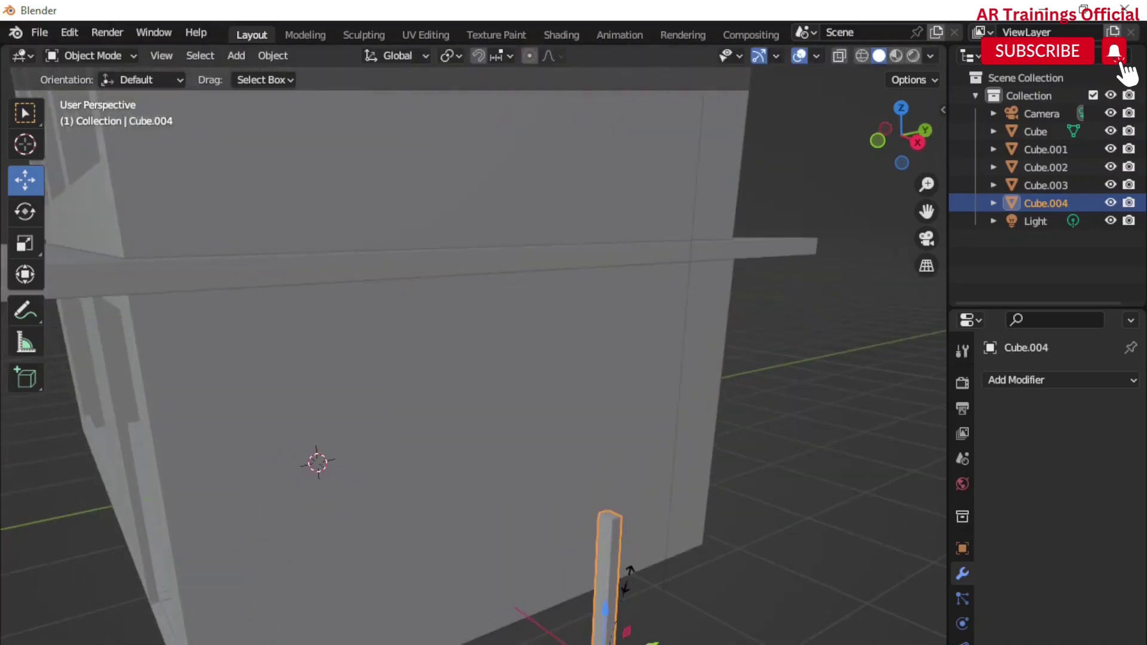
# Adjust the post's Y thickness and move it along X and Y to the ground floor's front corner
pyautogui.press('s')
pyautogui.press('y')
pyautogui.click(723, 560)
pyautogui.scroll(-3, 739, 576)
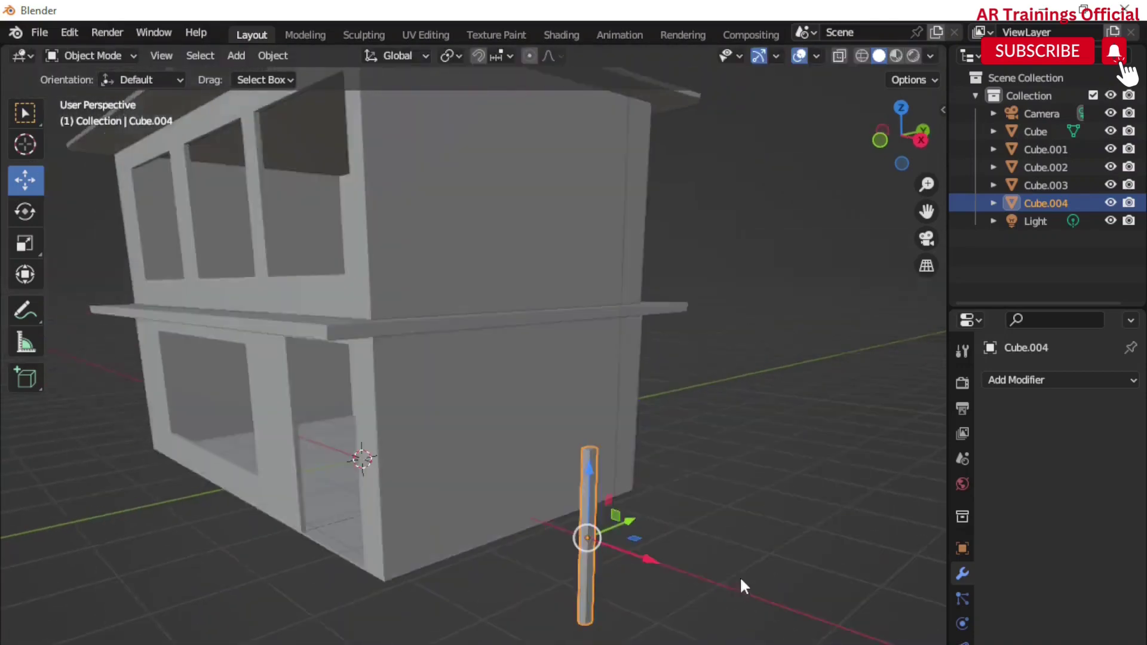
pyautogui.press('g')
pyautogui.press('x')
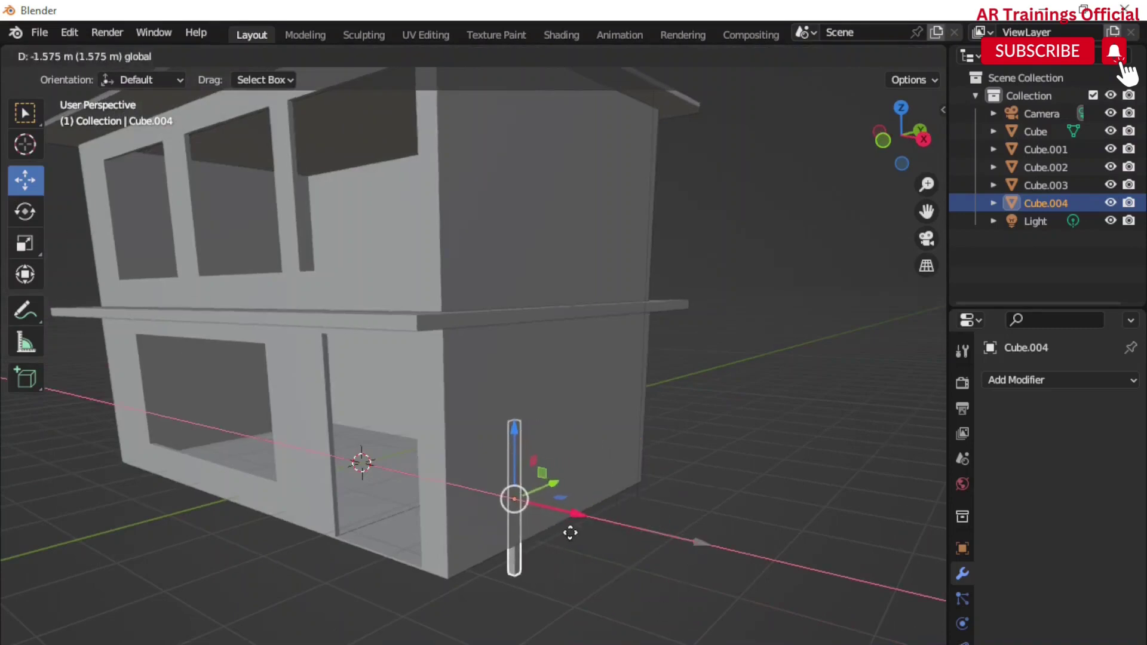
pyautogui.click(574, 525)
pyautogui.scroll(2, 603, 589)
pyautogui.press('g')
pyautogui.press('x')
pyautogui.click(682, 573)
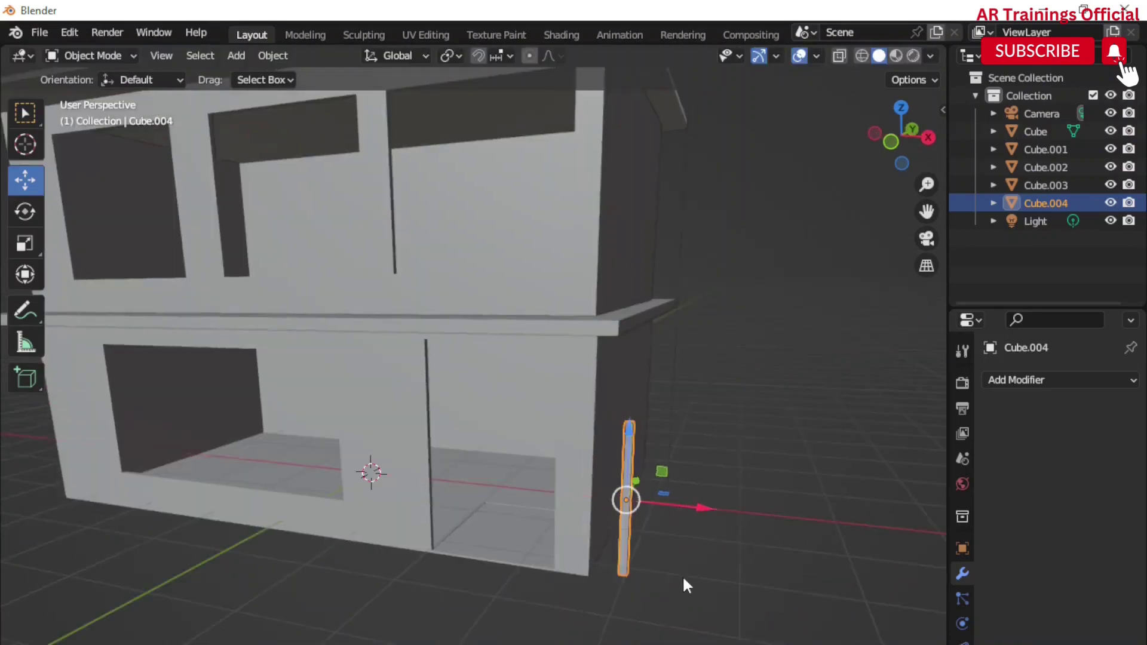
pyautogui.moveTo(682, 575); pyautogui.dragTo(495, 571, button='middle')
pyautogui.press('g')
pyautogui.press('y')
pyautogui.click(359, 607)
pyautogui.moveTo(359, 607)
pyautogui.mouseDown(button='middle')
pyautogui.moveTo(561, 598)
pyautogui.moveTo(522, 618)
pyautogui.moveTo(517, 600)
pyautogui.moveTo(588, 529)
pyautogui.mouseUp(button='middle')
pyautogui.scroll(3, 517, 600)
# Stretch the post along Z and lift it so it reaches the floor slab
pyautogui.moveTo(525, 430); pyautogui.dragTo(605, 386)
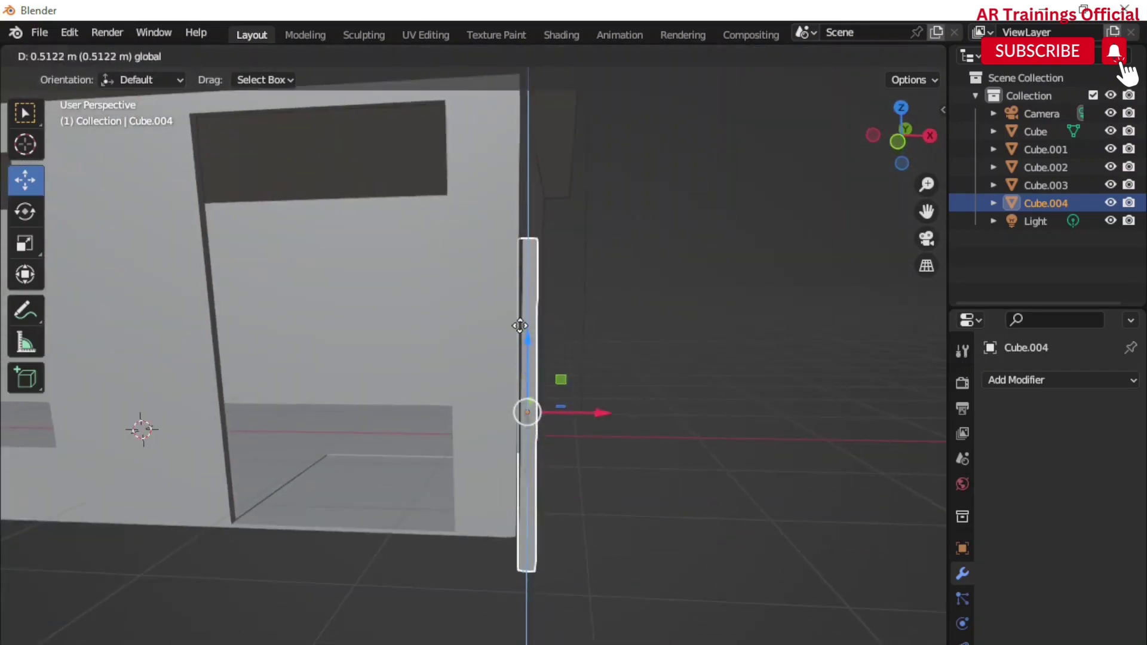
pyautogui.moveTo(605, 386)
pyautogui.mouseDown(button='middle')
pyautogui.moveTo(548, 540)
pyautogui.moveTo(568, 561)
pyautogui.moveTo(569, 547)
pyautogui.mouseUp(button='middle')
pyautogui.press('s')
pyautogui.press('z')
pyautogui.click(565, 560)
pyautogui.scroll(3, 569, 548)
pyautogui.scroll(-3, 577, 545)
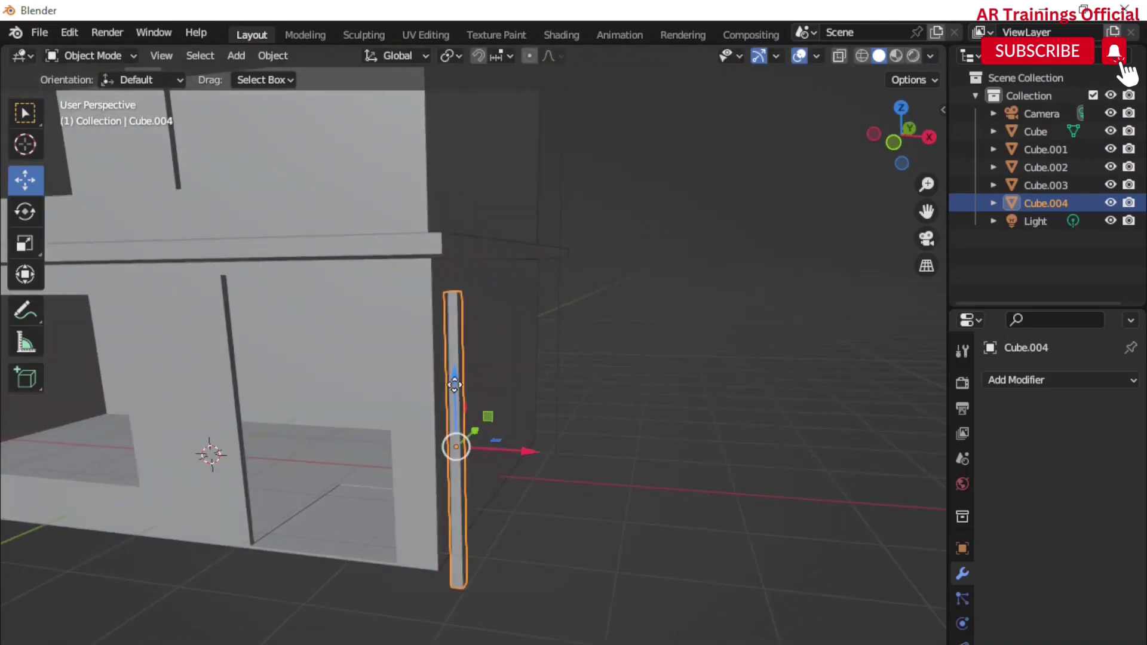
pyautogui.moveTo(455, 385); pyautogui.dragTo(454, 352)
pyautogui.moveTo(518, 483)
pyautogui.mouseDown(button='middle')
pyautogui.moveTo(479, 475)
pyautogui.moveTo(489, 500)
pyautogui.mouseUp(button='middle')
pyautogui.scroll(-3, 505, 561)
pyautogui.scroll(-2, 534, 617)
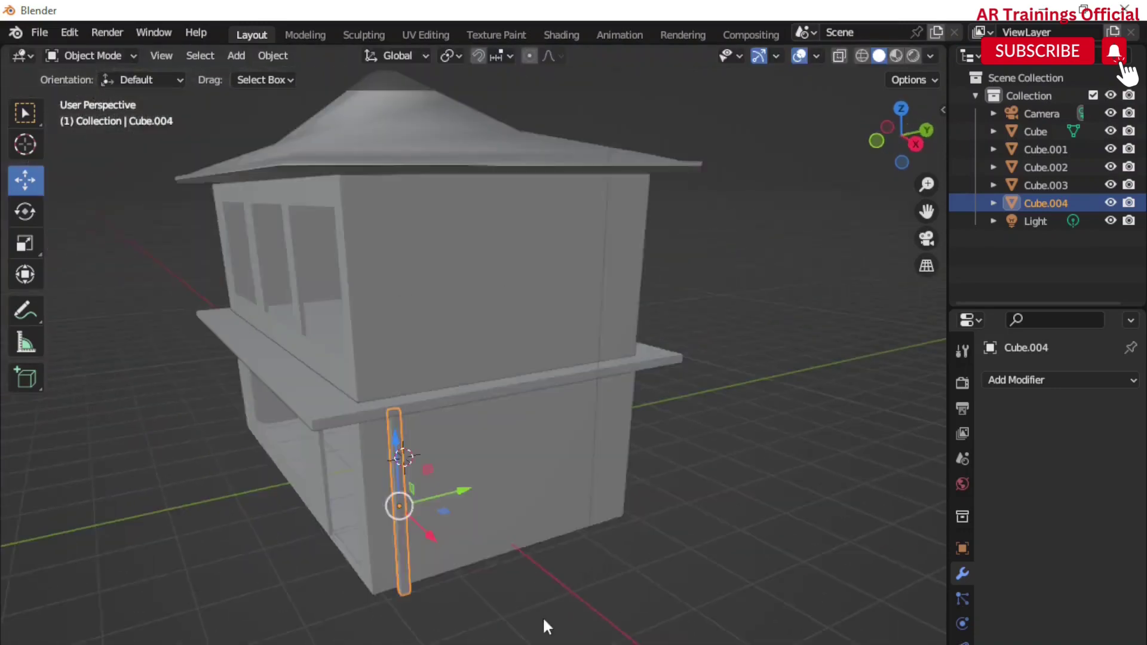
pyautogui.scroll(5, 484, 626)
# Duplicate the post along Y to place a second slat beside it
pyautogui.moveTo(422, 627); pyautogui.dragTo(431, 624, button='middle')
pyautogui.hotkey('shift', 'd')
pyautogui.press('x')
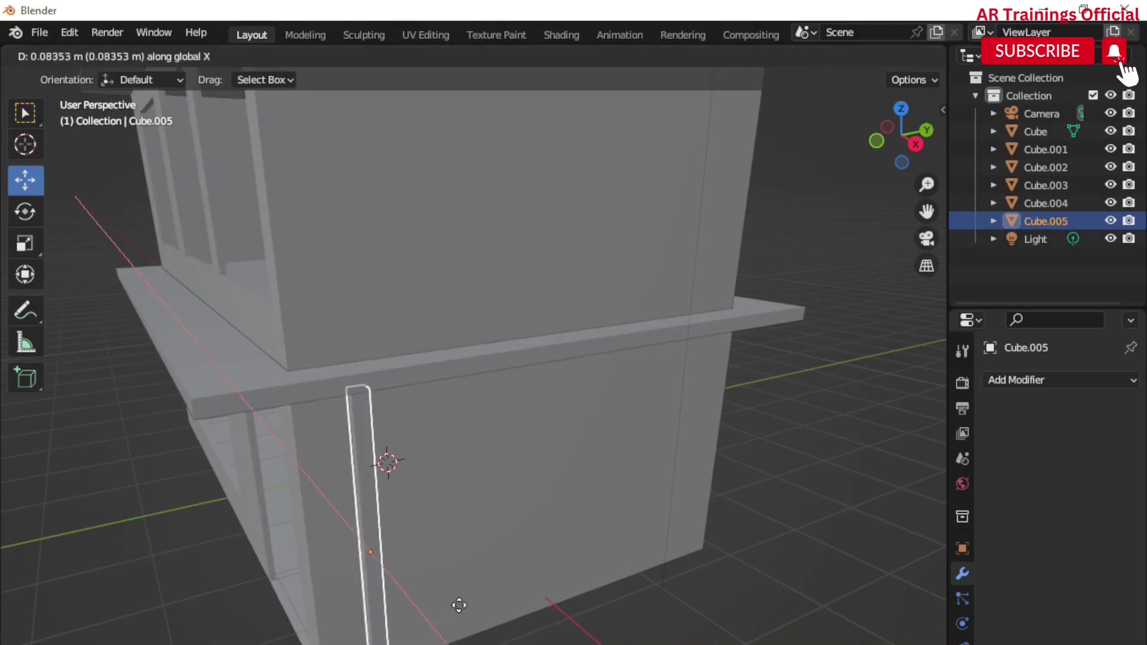
pyautogui.press('Escape')
pyautogui.hotkey('shift', 'd')
pyautogui.press('y')
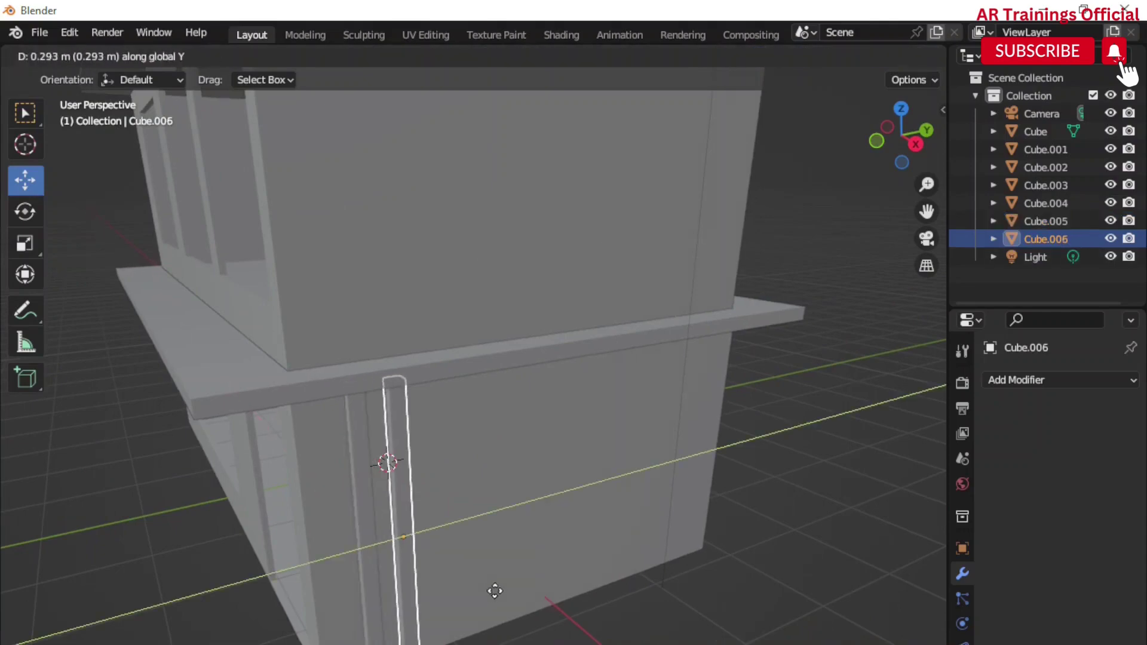
pyautogui.click(492, 596)
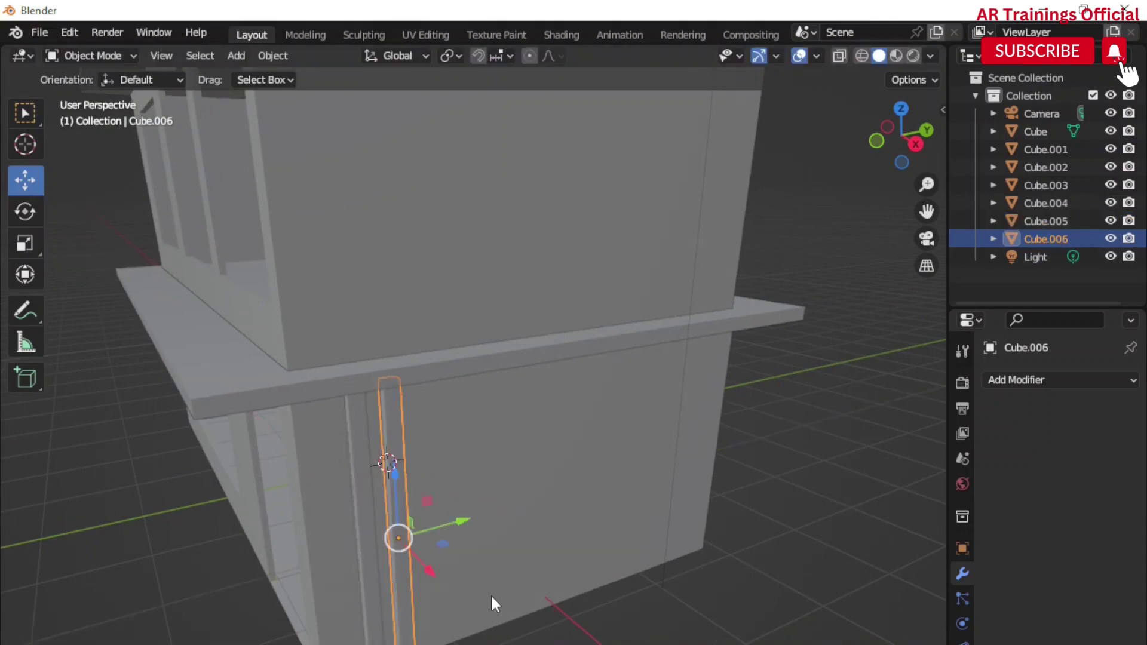
# Select both slats and duplicate them along Y to extend the row across the wall
pyautogui.keyDown('shift'); pyautogui.click(363, 428); pyautogui.keyUp('shift')
pyautogui.hotkey('shift', 'd')
pyautogui.press('y')
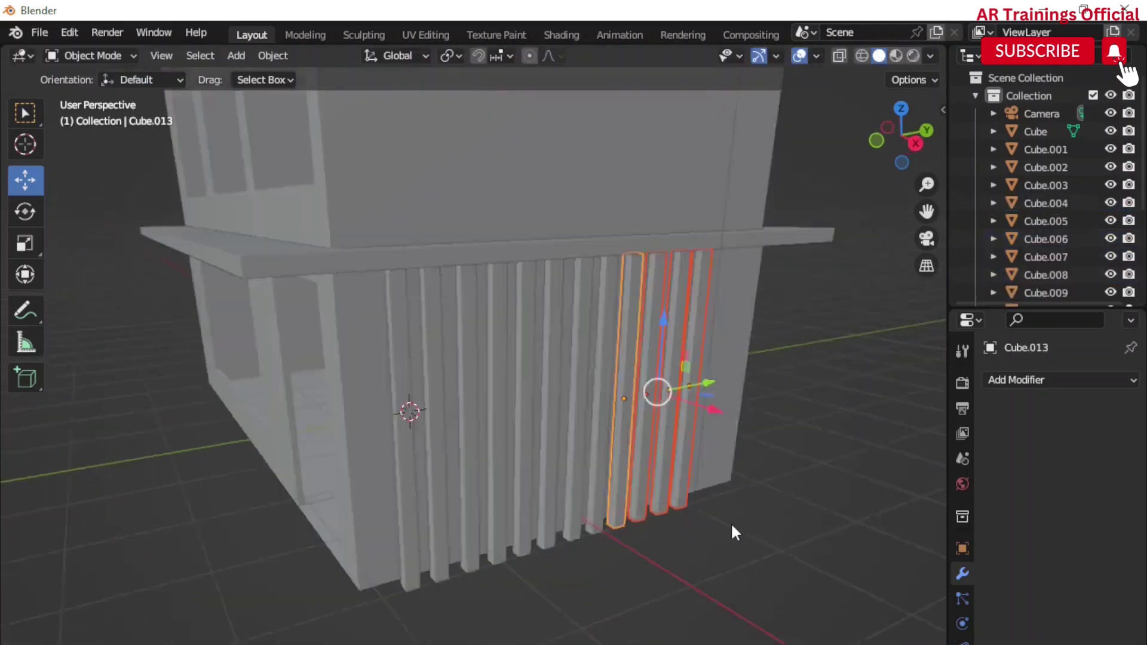
pyautogui.scroll(-4, 730, 522)
pyautogui.moveTo(684, 522)
pyautogui.mouseDown(button='middle')
pyautogui.moveTo(658, 590)
pyautogui.moveTo(643, 594)
pyautogui.moveTo(672, 606)
pyautogui.mouseUp(button='middle')
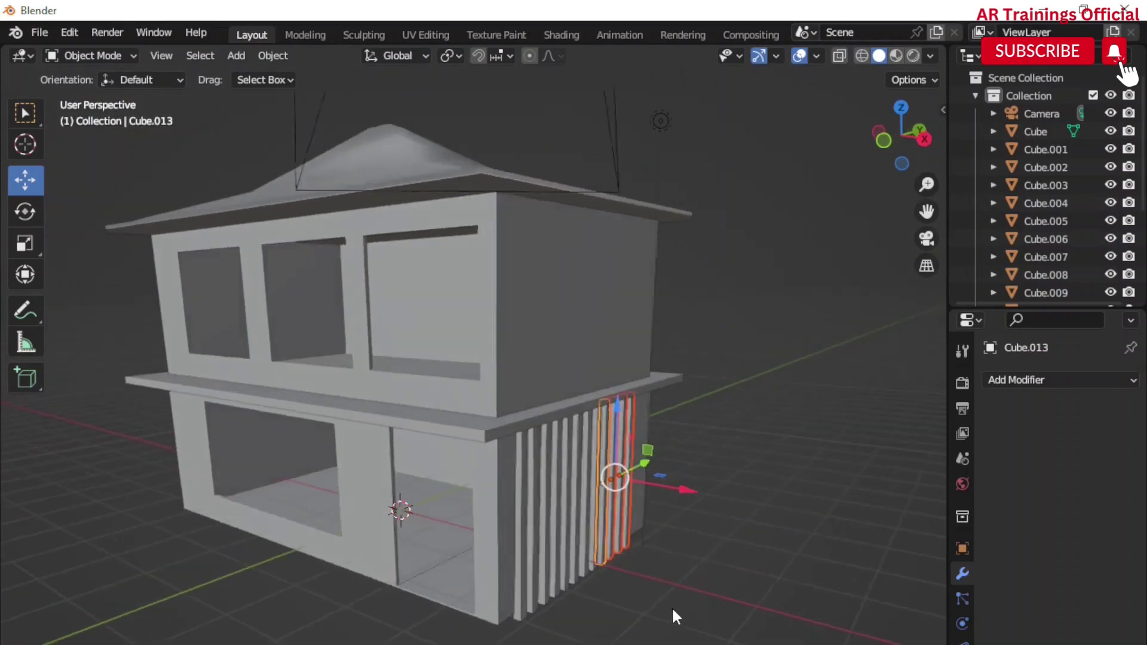
pyautogui.scroll(2, 671, 606)
# Duplicate a ground-floor slat straight up to the upper floor and shorten its height
pyautogui.click(530, 438)
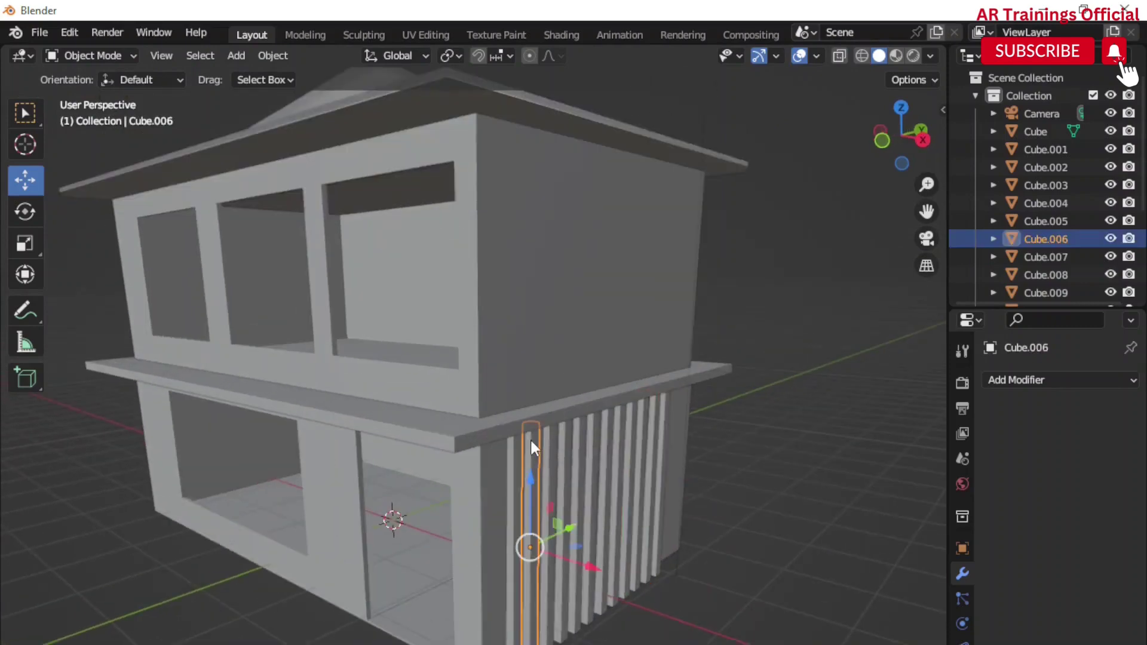
pyautogui.hotkey('shift', 'd')
pyautogui.press('z')
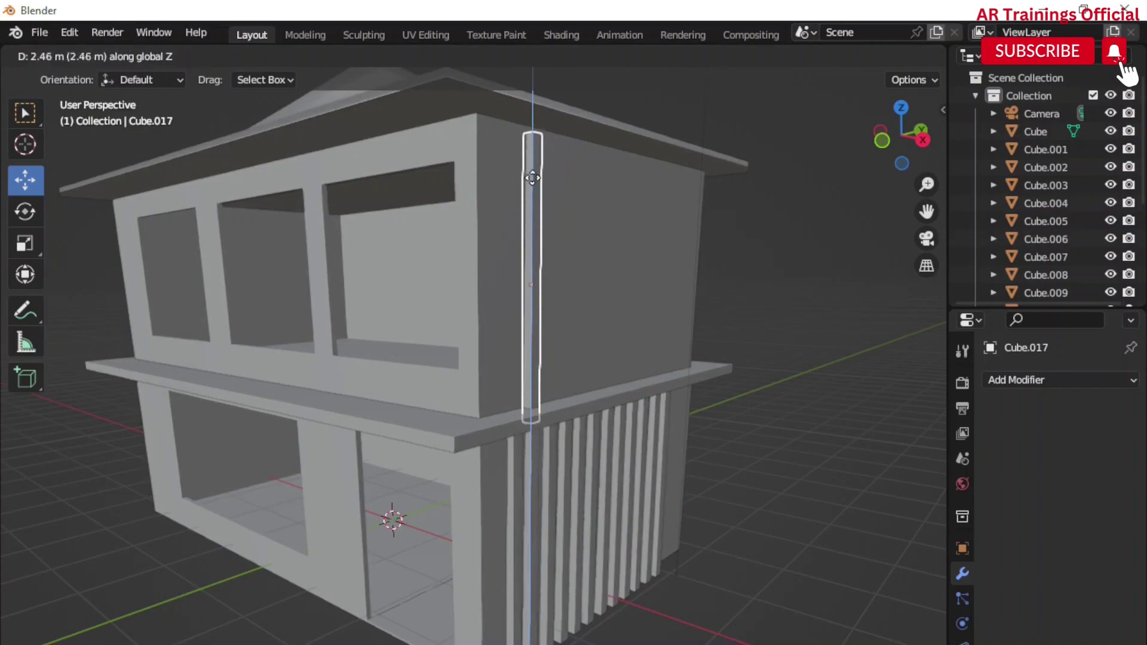
pyautogui.click(532, 171)
pyautogui.press('s')
pyautogui.press('z')
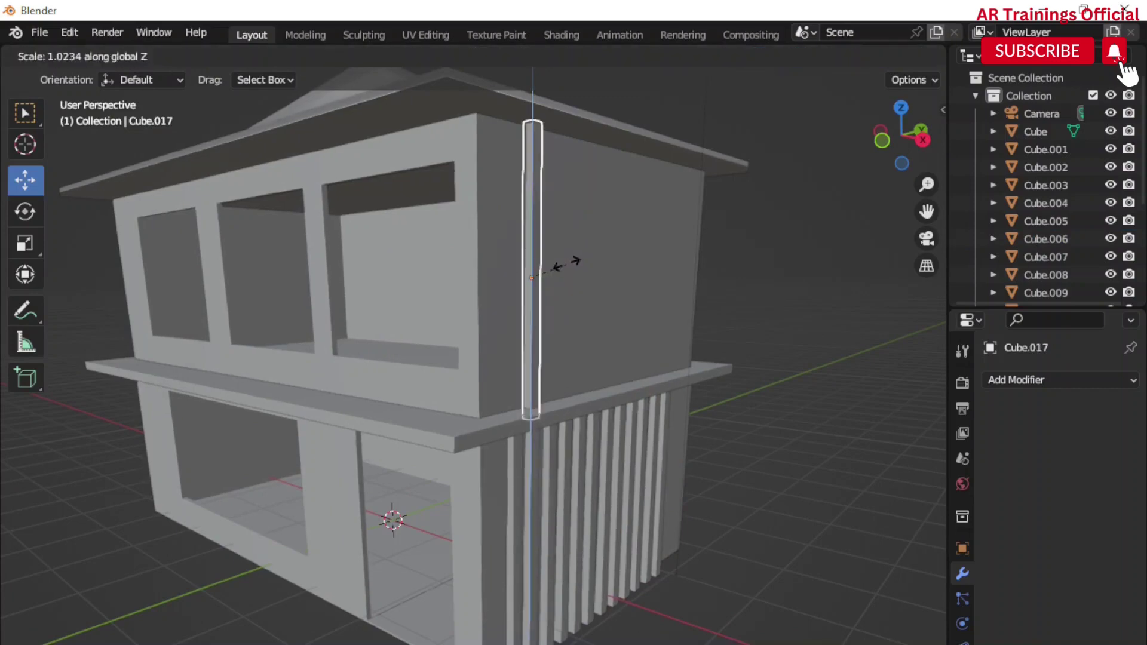
pyautogui.click(532, 281)
pyautogui.scroll(3, 554, 316)
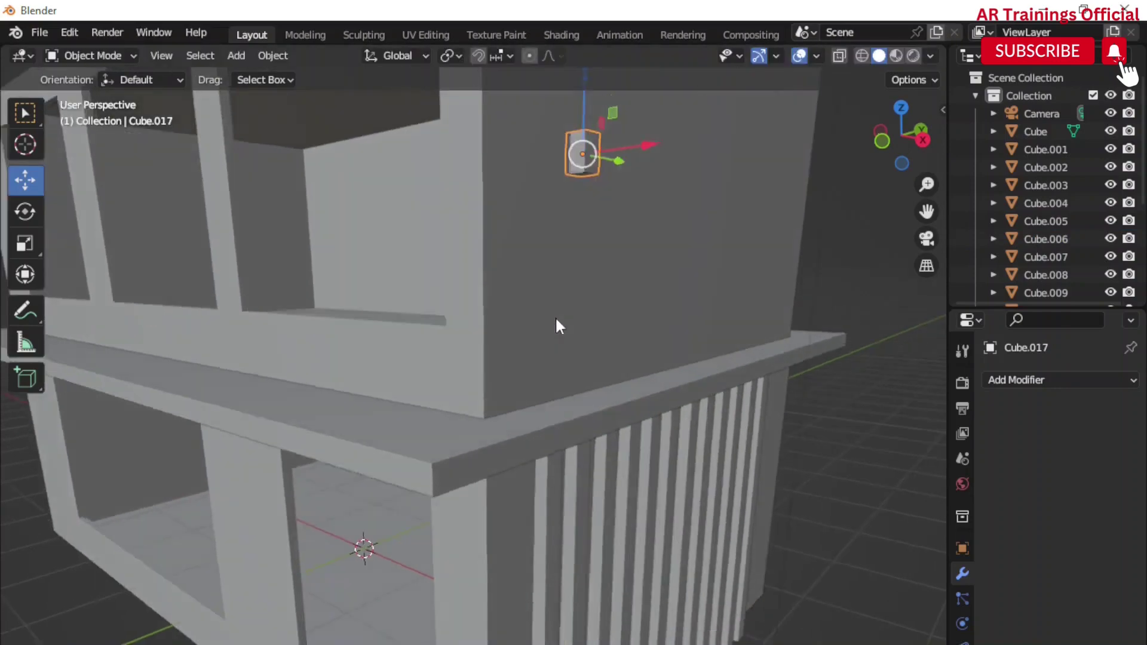
pyautogui.scroll(-1, 604, 343)
pyautogui.scroll(4, 600, 343)
pyautogui.keyDown('shift'); pyautogui.moveTo(560, 275); pyautogui.dragTo(596, 410, button='middle'); pyautogui.keyUp('shift')
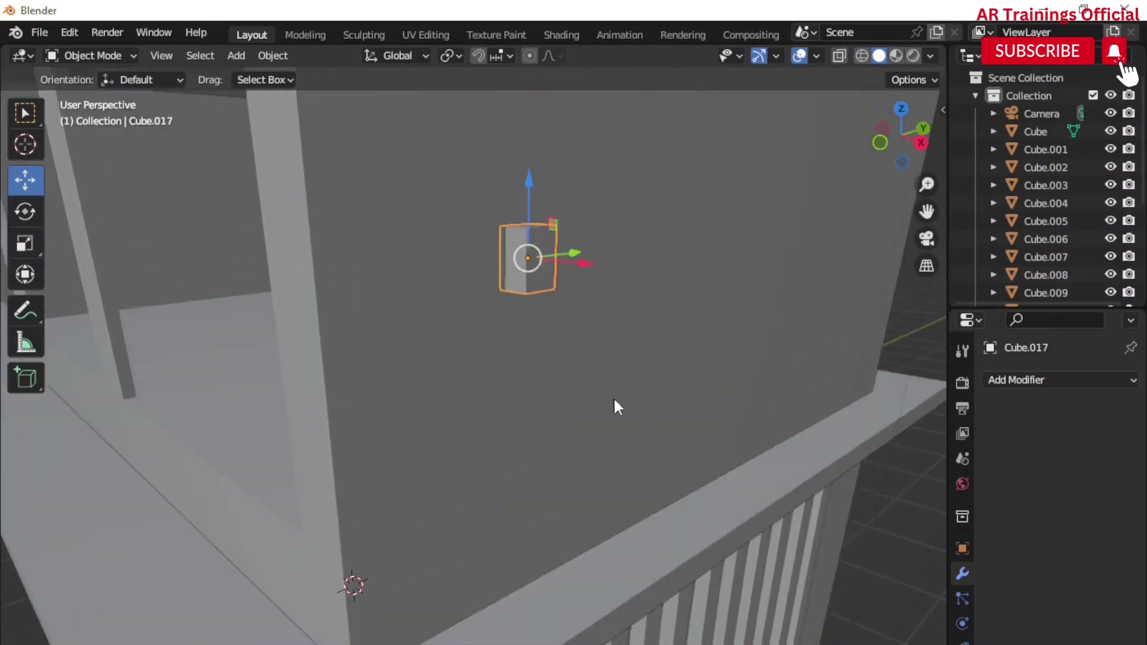
# Rescale the upper-floor copy along X and Z into a small wall block
pyautogui.press('s')
pyautogui.press('x')
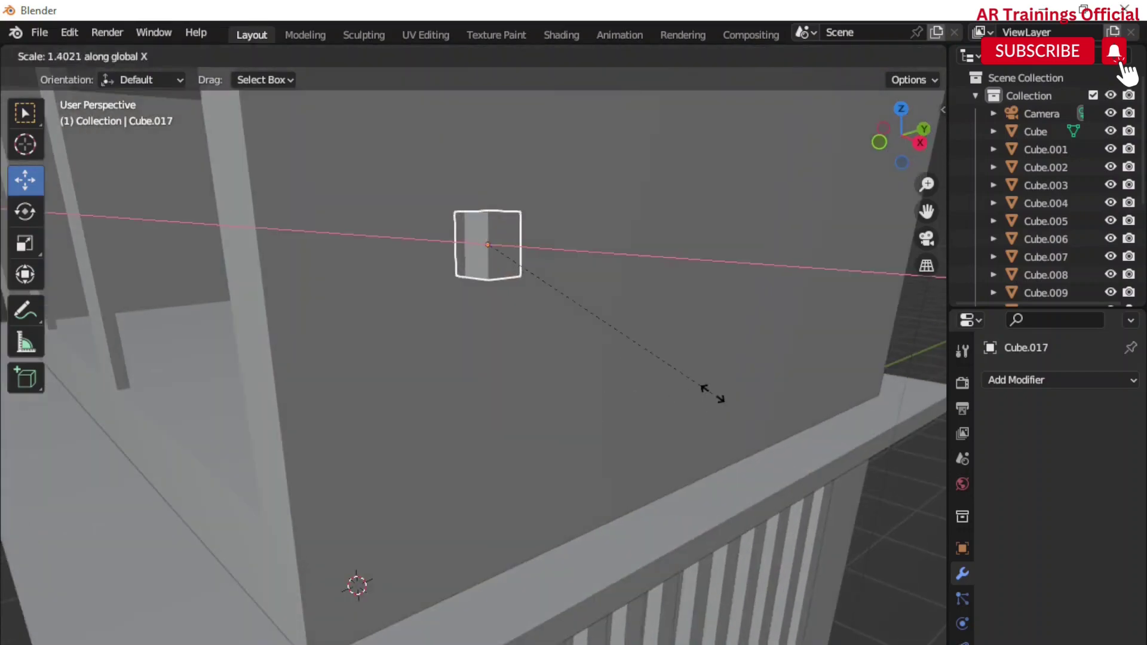
pyautogui.press('x')
pyautogui.press('x')
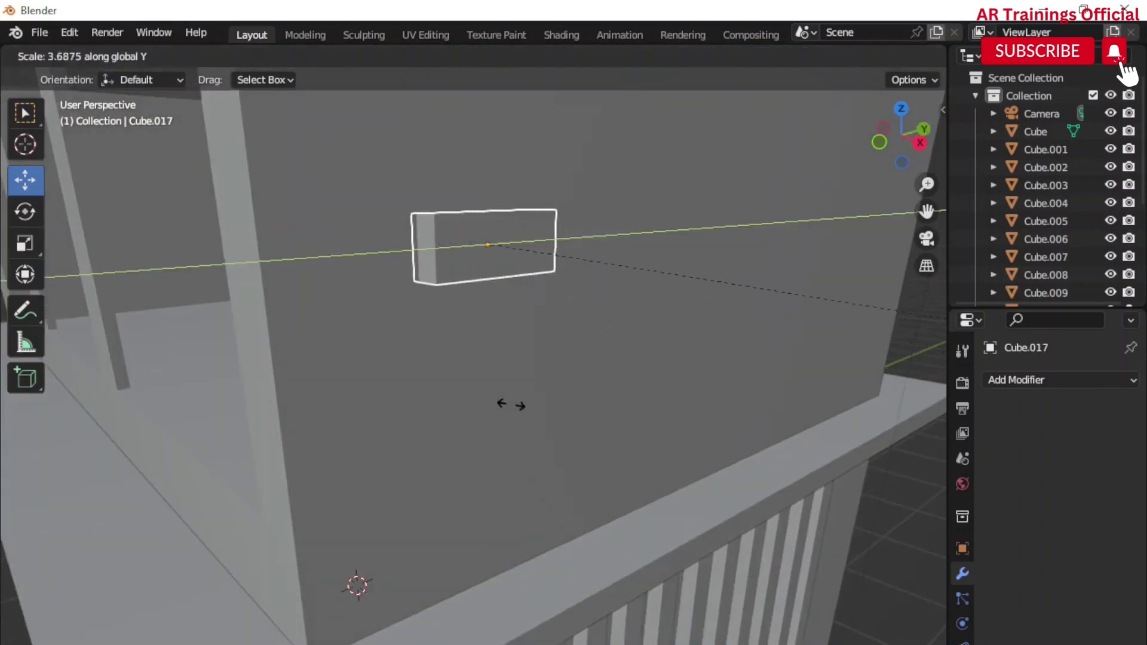
pyautogui.click(452, 403)
pyautogui.press('s')
pyautogui.press('z')
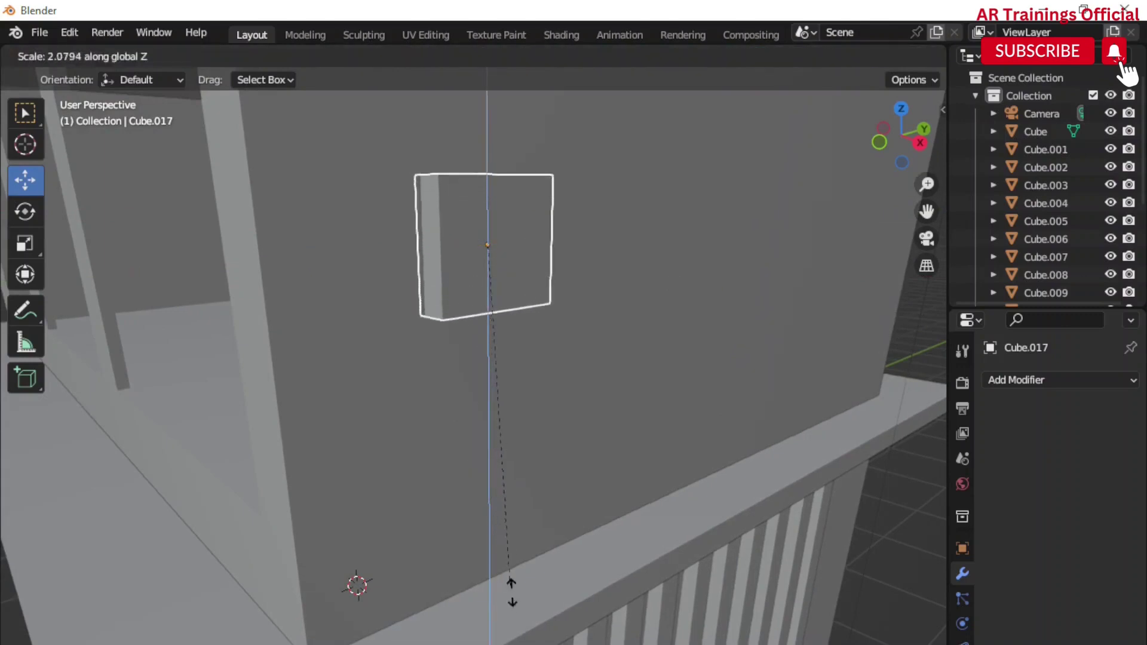
pyautogui.click(520, 589)
pyautogui.scroll(-2, 522, 589)
pyautogui.moveTo(546, 396)
pyautogui.keyDown('shift'); pyautogui.mouseDown(button='middle')
pyautogui.moveTo(536, 418)
pyautogui.moveTo(471, 337)
pyautogui.mouseUp(button='middle'); pyautogui.keyUp('shift')
# Duplicate the block onto the front ledge and slide it against the wall
pyautogui.hotkey('shift', 'd')
pyautogui.press('y')
pyautogui.click(422, 494)
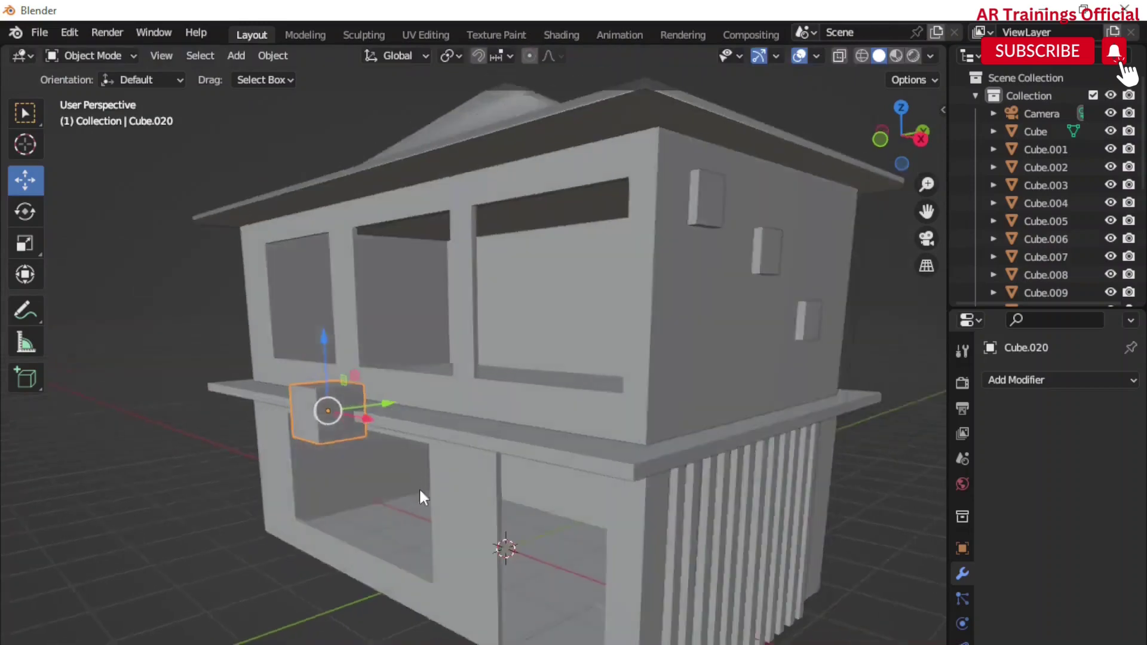
pyautogui.scroll(5, 334, 509)
pyautogui.moveTo(334, 509)
pyautogui.mouseDown(button='middle')
pyautogui.moveTo(349, 418)
pyautogui.moveTo(354, 472)
pyautogui.moveTo(339, 492)
pyautogui.moveTo(381, 465)
pyautogui.mouseUp(button='middle')
pyautogui.press('g')
pyautogui.press('y')
pyautogui.click(358, 454)
pyautogui.moveTo(381, 464); pyautogui.dragTo(264, 439)
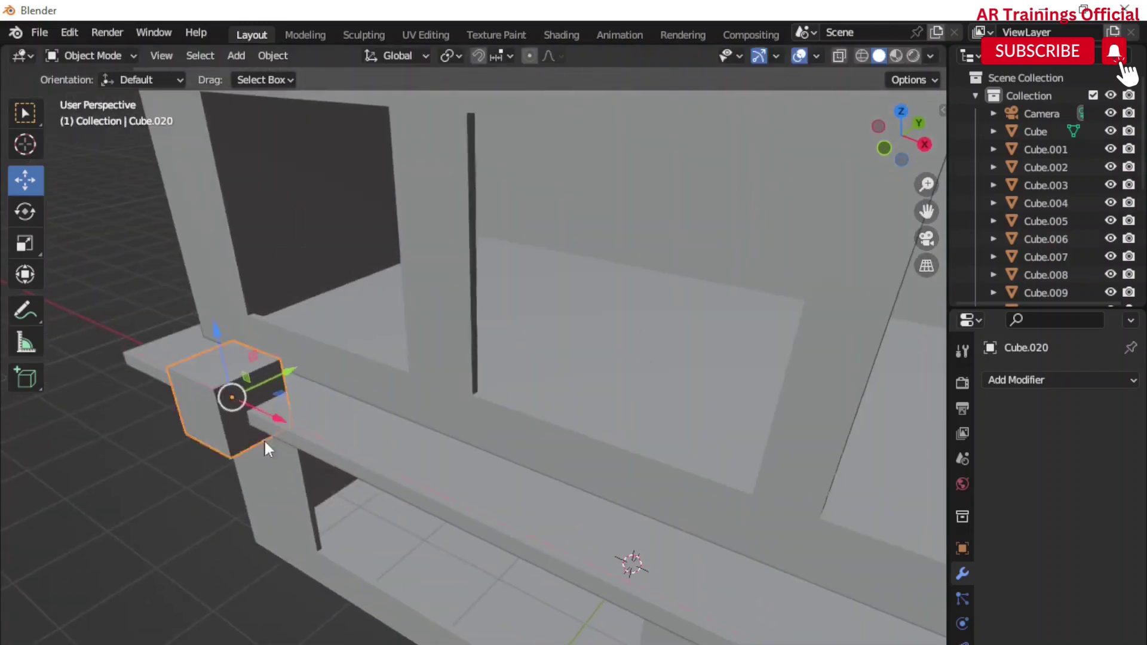
pyautogui.moveTo(264, 439)
pyautogui.mouseDown(button='middle')
pyautogui.moveTo(327, 486)
pyautogui.moveTo(302, 427)
pyautogui.mouseUp(button='middle')
# Place another duplicate of the block further along the ledge in X
pyautogui.hotkey('shift', 'd')
pyautogui.press('x')
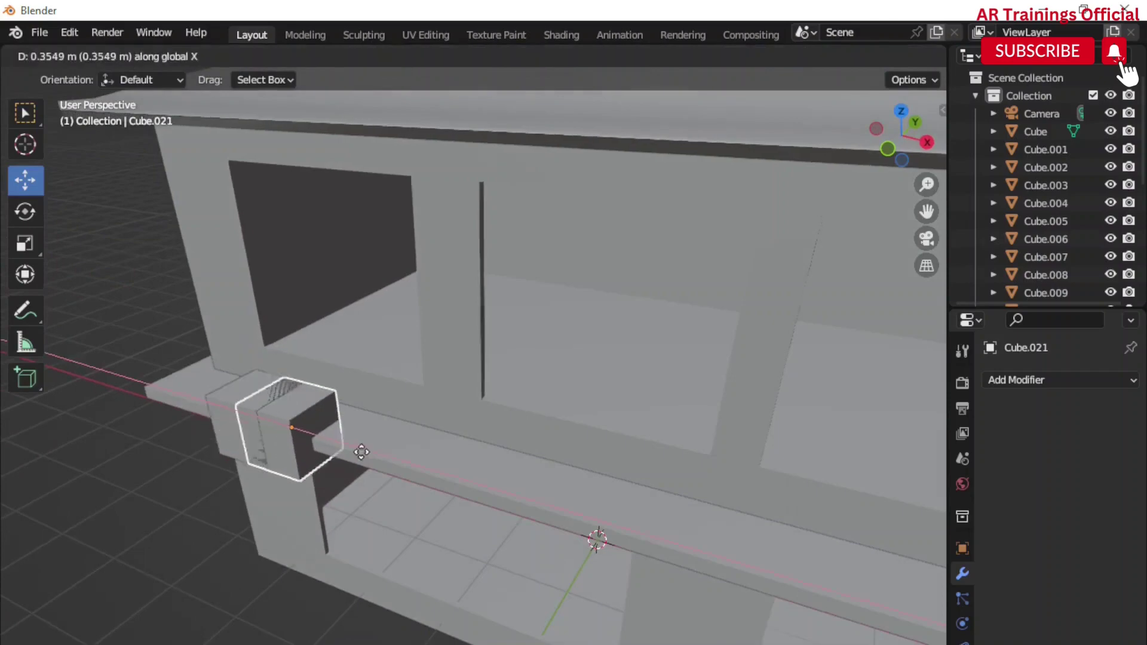
pyautogui.click(501, 546)
pyautogui.scroll(-3, 500, 546)
pyautogui.moveTo(502, 554); pyautogui.dragTo(440, 552, button='middle')
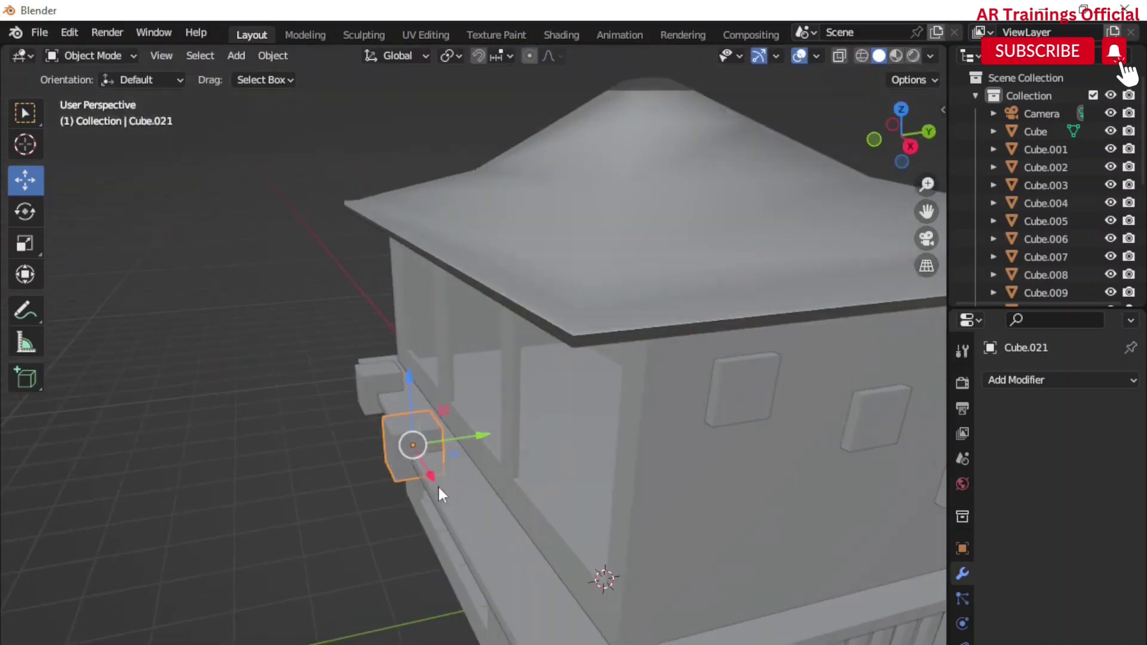
pyautogui.moveTo(438, 485); pyautogui.dragTo(419, 472, button='middle')
# Rotate a ledge block about 49° around vertical and duplicate the angled block along the ledge
pyautogui.click(24, 211)
pyautogui.moveTo(425, 465); pyautogui.dragTo(411, 483)
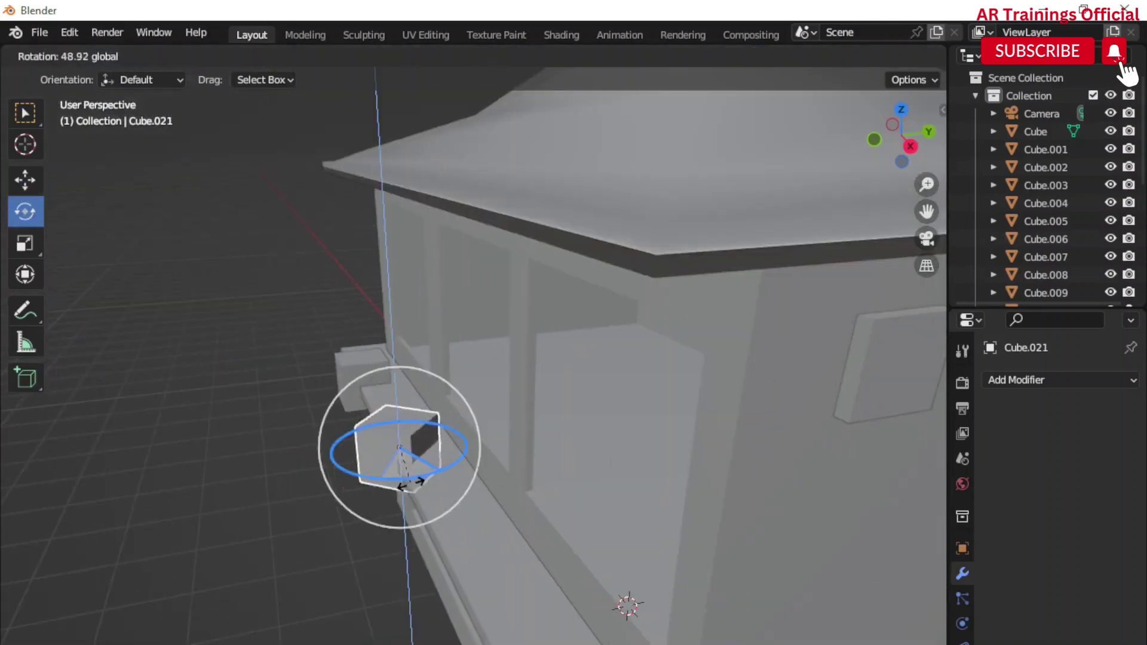
pyautogui.click(25, 180)
pyautogui.scroll(-4, 461, 550)
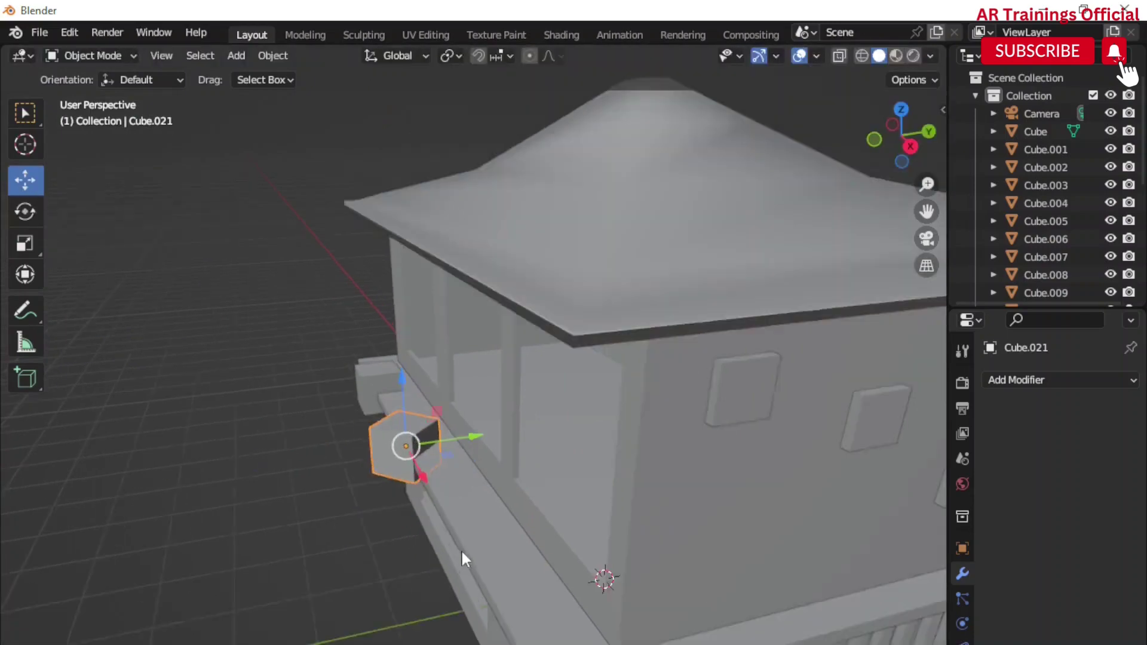
pyautogui.moveTo(462, 549)
pyautogui.mouseDown(button='middle')
pyautogui.moveTo(503, 525)
pyautogui.moveTo(442, 563)
pyautogui.moveTo(456, 563)
pyautogui.mouseUp(button='middle')
pyautogui.hotkey('shift', 'd')
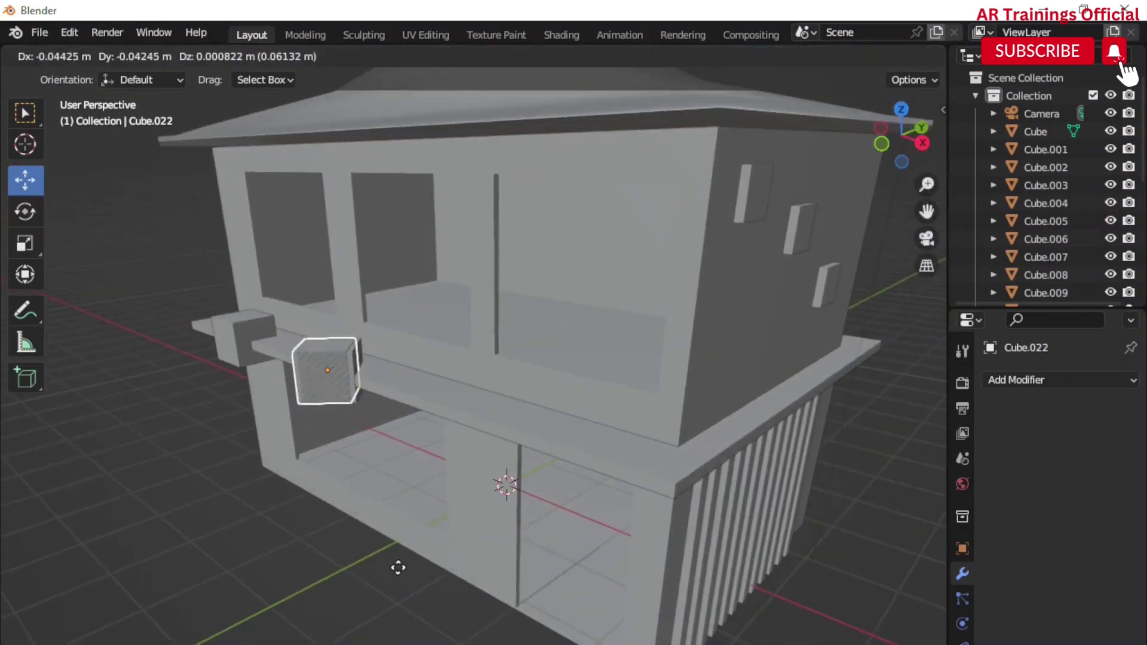
pyautogui.click(398, 568)
# Add an icosphere, shrink it, and raise it to the first-floor slab's front edge
pyautogui.hotkey('shift', 'a')
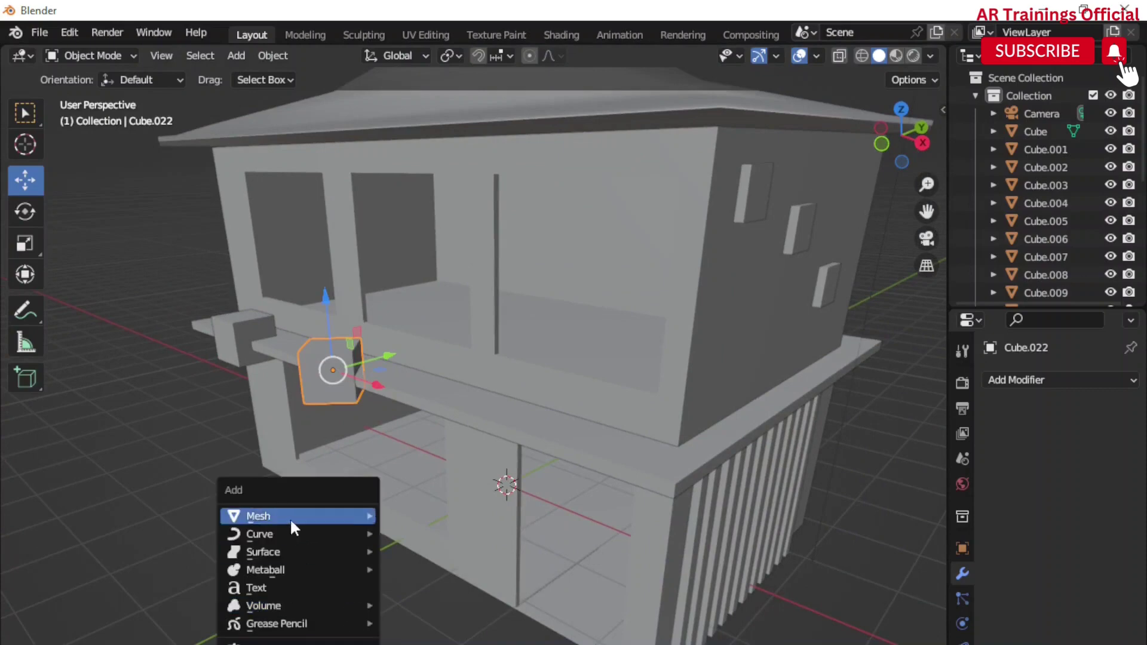
pyautogui.click(449, 143)
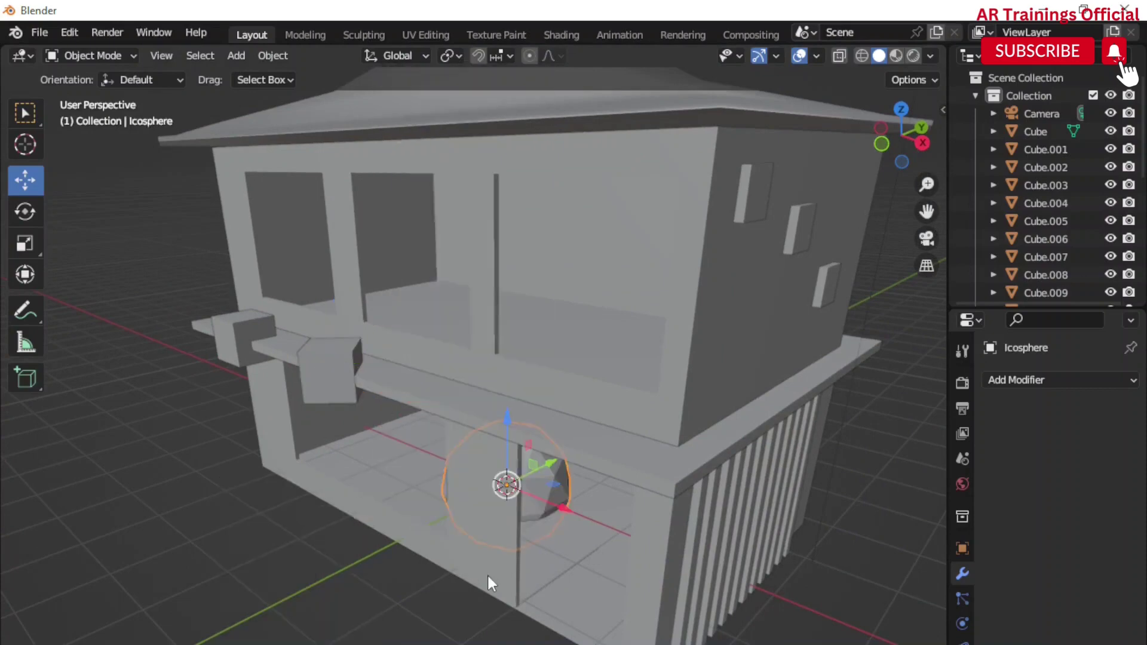
pyautogui.moveTo(486, 572); pyautogui.dragTo(537, 514, button='middle')
pyautogui.moveTo(571, 474); pyautogui.dragTo(386, 544)
pyautogui.press('s')
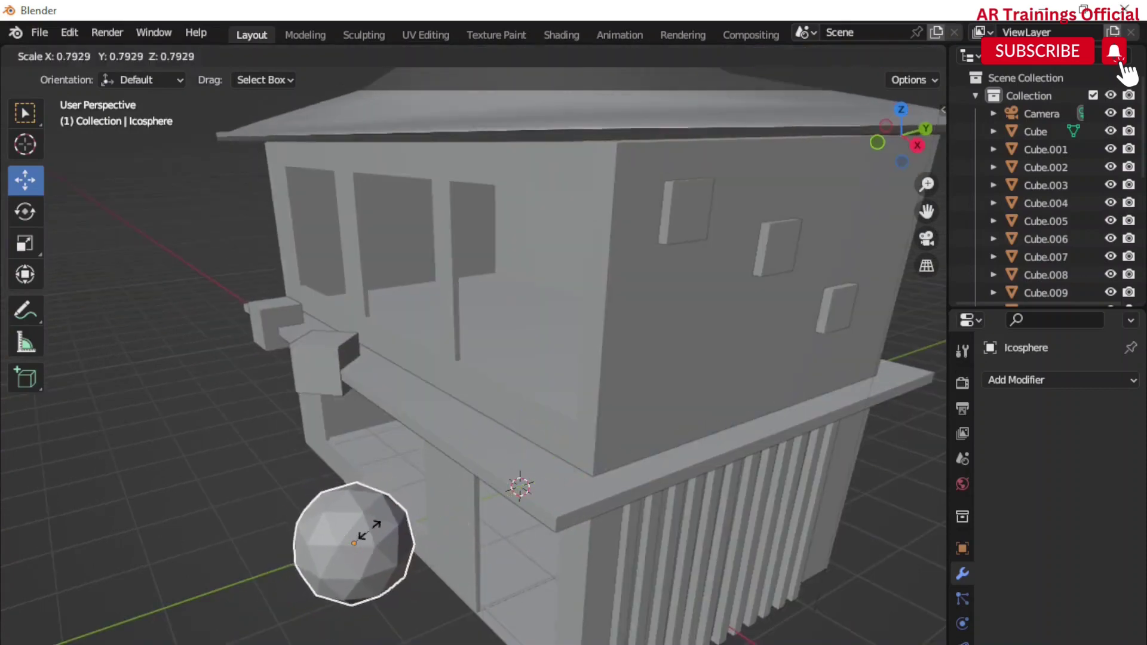
pyautogui.click(367, 534)
pyautogui.press('g')
pyautogui.press('z')
pyautogui.click(364, 469)
# Fine-tune the icosphere's height against the slab edge with repeated vertical moves
pyautogui.moveTo(365, 469); pyautogui.dragTo(379, 446, button='middle')
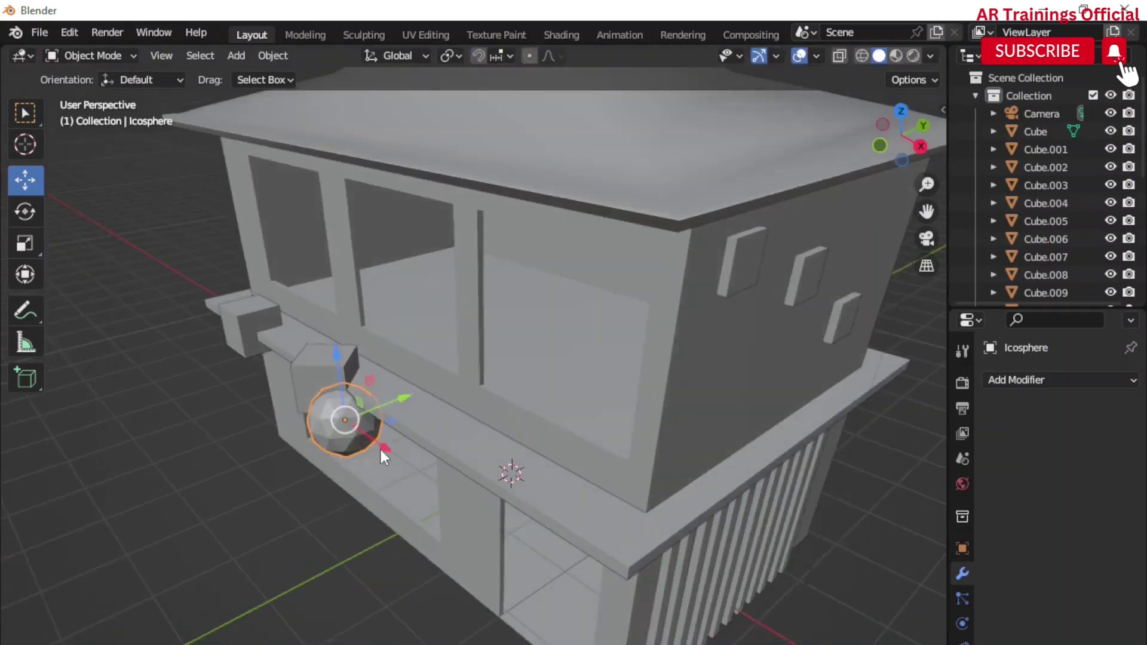
pyautogui.moveTo(496, 522)
pyautogui.mouseDown(button='middle')
pyautogui.moveTo(389, 420)
pyautogui.moveTo(575, 507)
pyautogui.moveTo(474, 478)
pyautogui.mouseUp(button='middle')
pyautogui.press('g')
pyautogui.press('z')
pyautogui.click(394, 393)
pyautogui.scroll(2, 385, 439)
pyautogui.scroll(2, 394, 427)
pyautogui.press('g')
pyautogui.press('z')
pyautogui.click(359, 387)
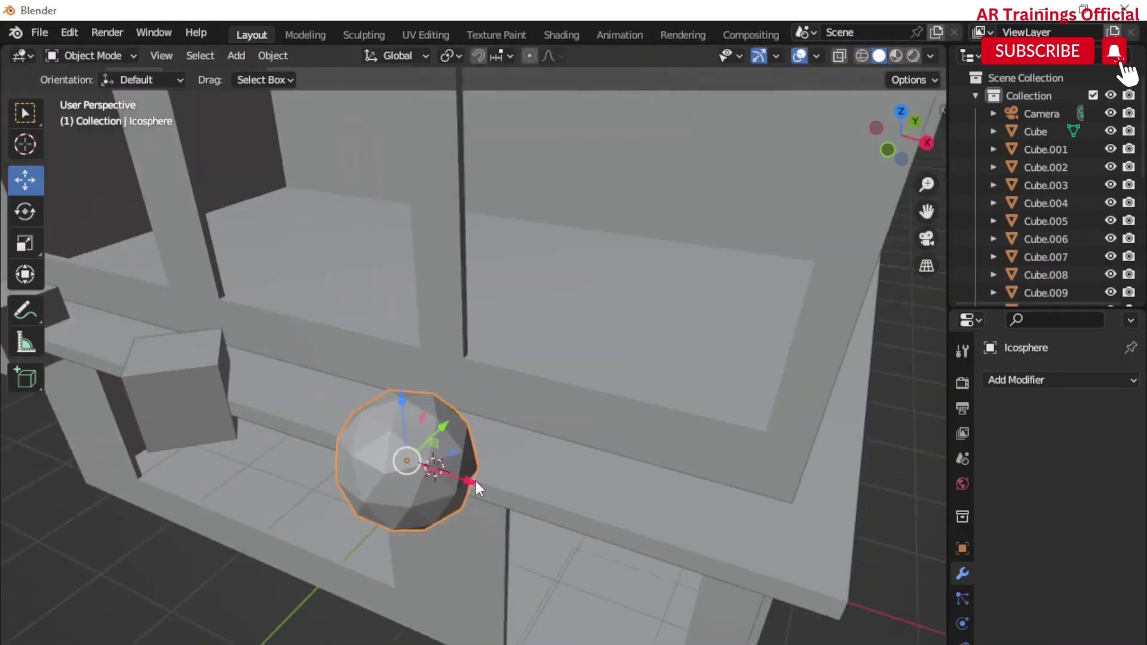
pyautogui.press('g')
pyautogui.press('z')
pyautogui.click(532, 522)
pyautogui.moveTo(532, 522)
pyautogui.mouseDown(button='middle')
pyautogui.moveTo(491, 536)
pyautogui.moveTo(545, 573)
pyautogui.moveTo(412, 500)
pyautogui.moveTo(474, 502)
pyautogui.moveTo(332, 404)
pyautogui.mouseUp(button='middle')
pyautogui.scroll(-4, 412, 500)
pyautogui.scroll(2, 484, 514)
# Duplicate a small ledge box along X and shrink the copy to 0.5813
pyautogui.click(332, 405)
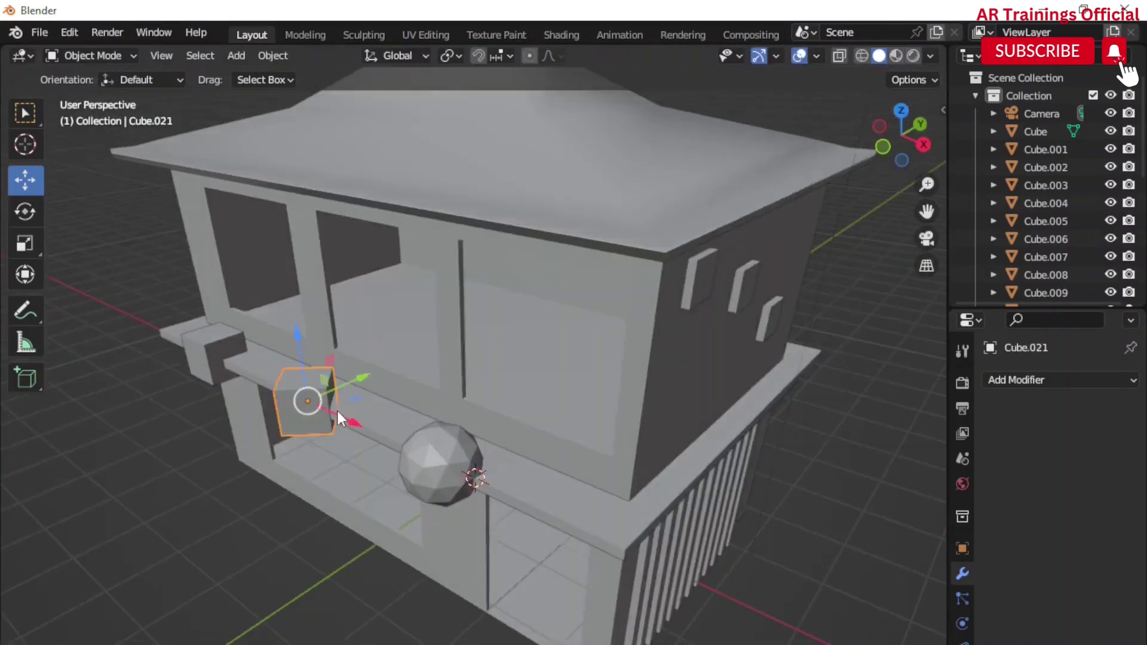
pyautogui.hotkey('shift', 'd')
pyautogui.press('x')
pyautogui.click(603, 535)
pyautogui.moveTo(622, 558)
pyautogui.mouseDown(button='middle')
pyautogui.moveTo(482, 506)
pyautogui.moveTo(484, 517)
pyautogui.mouseUp(button='middle')
pyautogui.press('s')
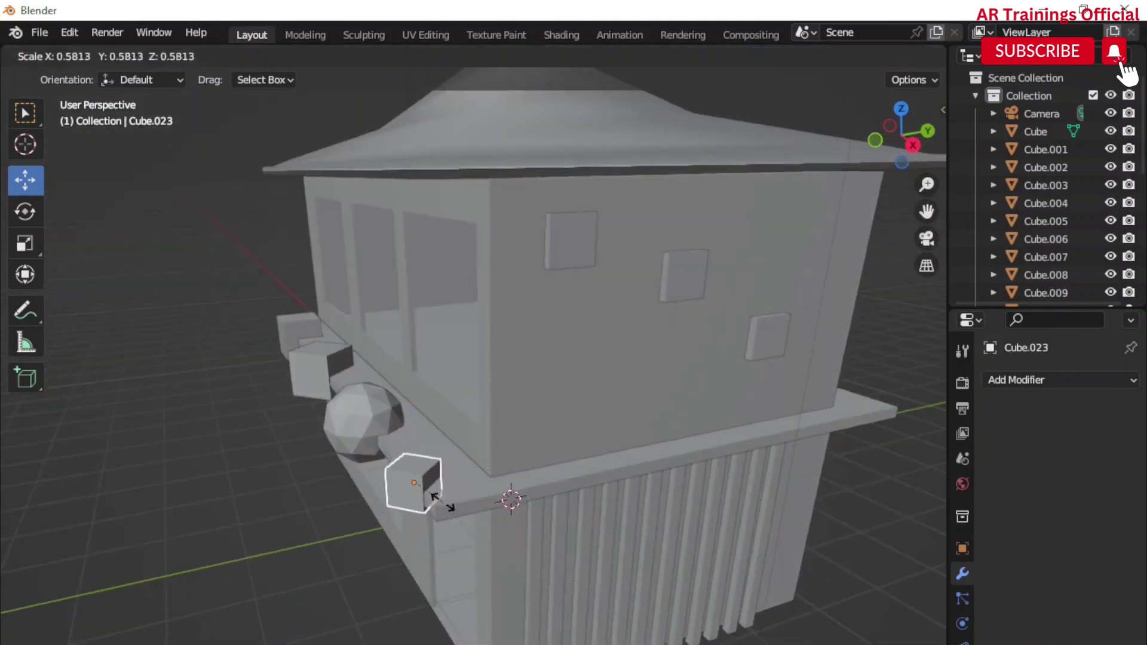
pyautogui.click(433, 505)
# Slide the smaller box along X to its spot on the ledge, then select the slab
pyautogui.scroll(2, 428, 503)
pyautogui.scroll(2, 454, 514)
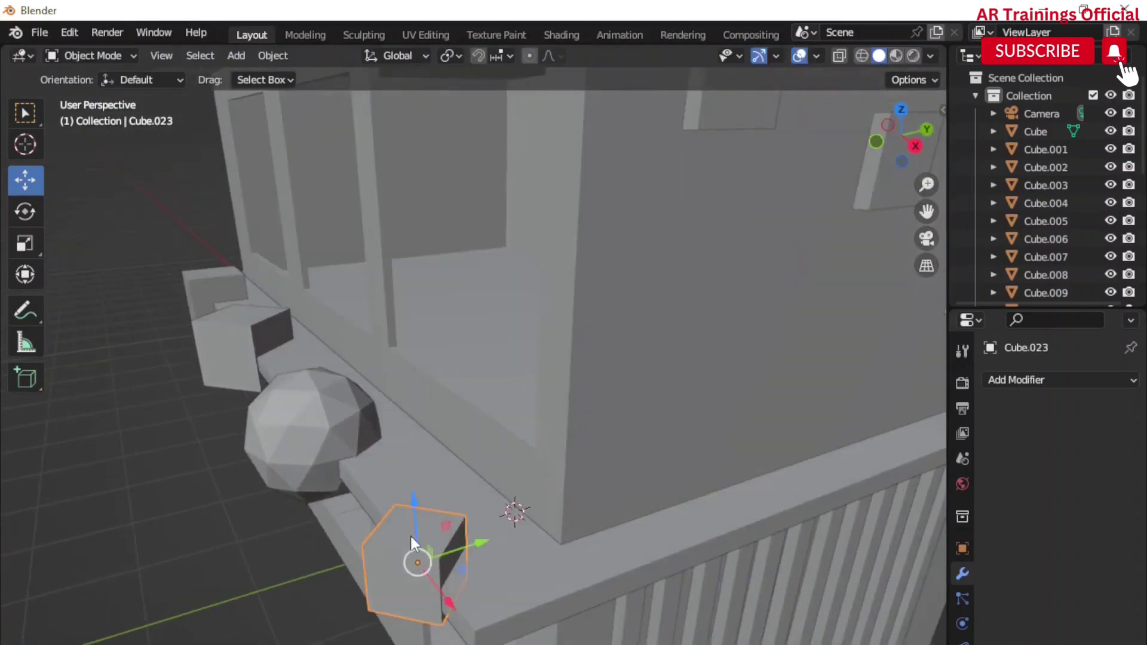
pyautogui.press('g')
pyautogui.press('x')
pyautogui.click(433, 580)
pyautogui.scroll(-3, 460, 567)
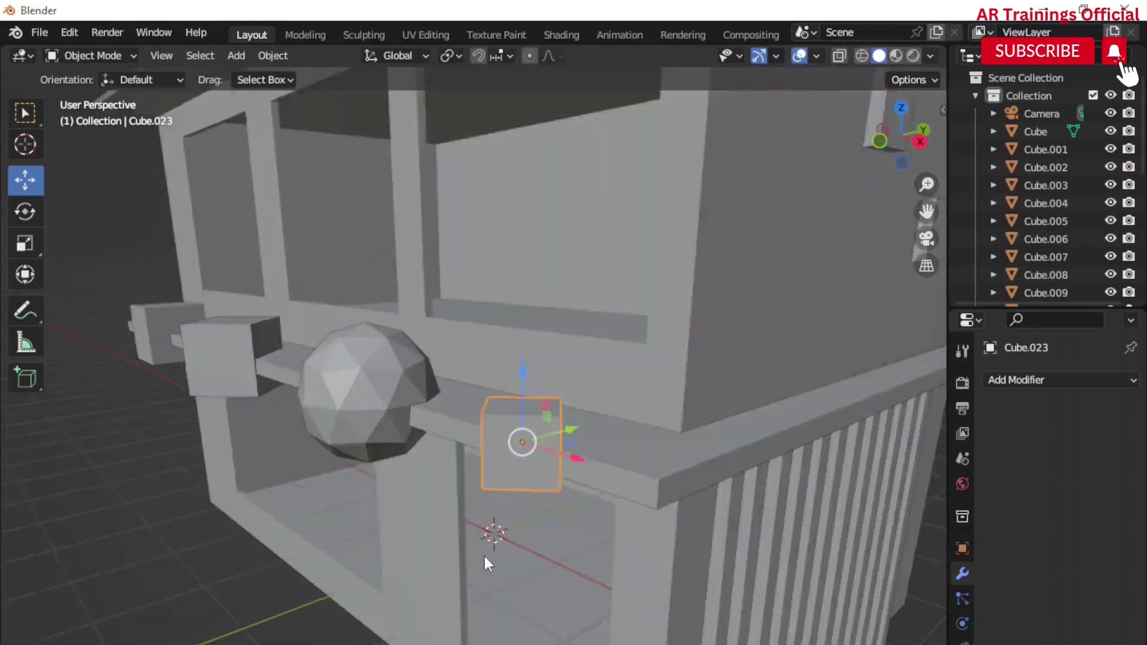
pyautogui.scroll(-1, 486, 559)
pyautogui.moveTo(488, 554); pyautogui.dragTo(503, 575, button='middle')
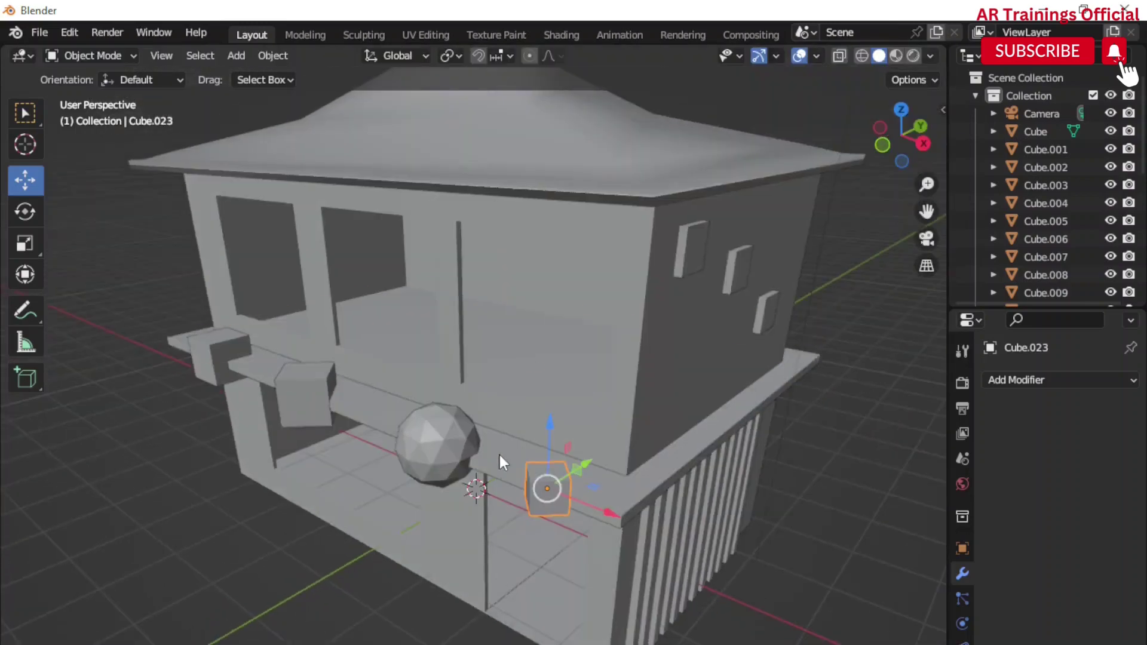
pyautogui.click(511, 443)
# Add a Boolean Difference modifier to the slab using the icosphere and apply it
pyautogui.click(1080, 380)
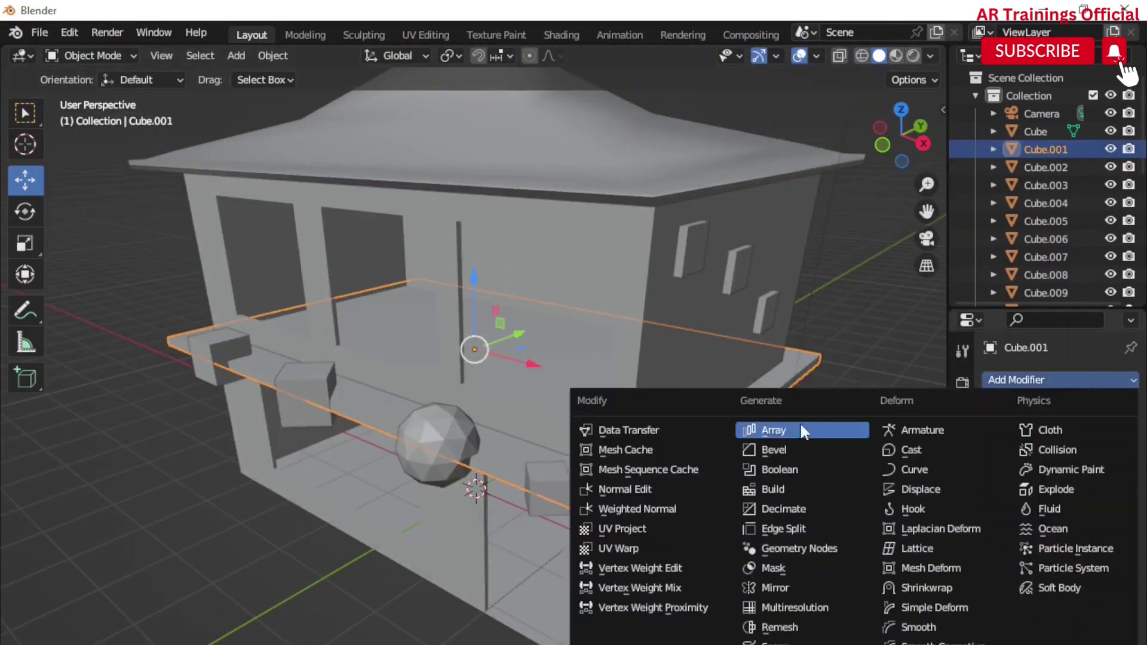
pyautogui.click(805, 471)
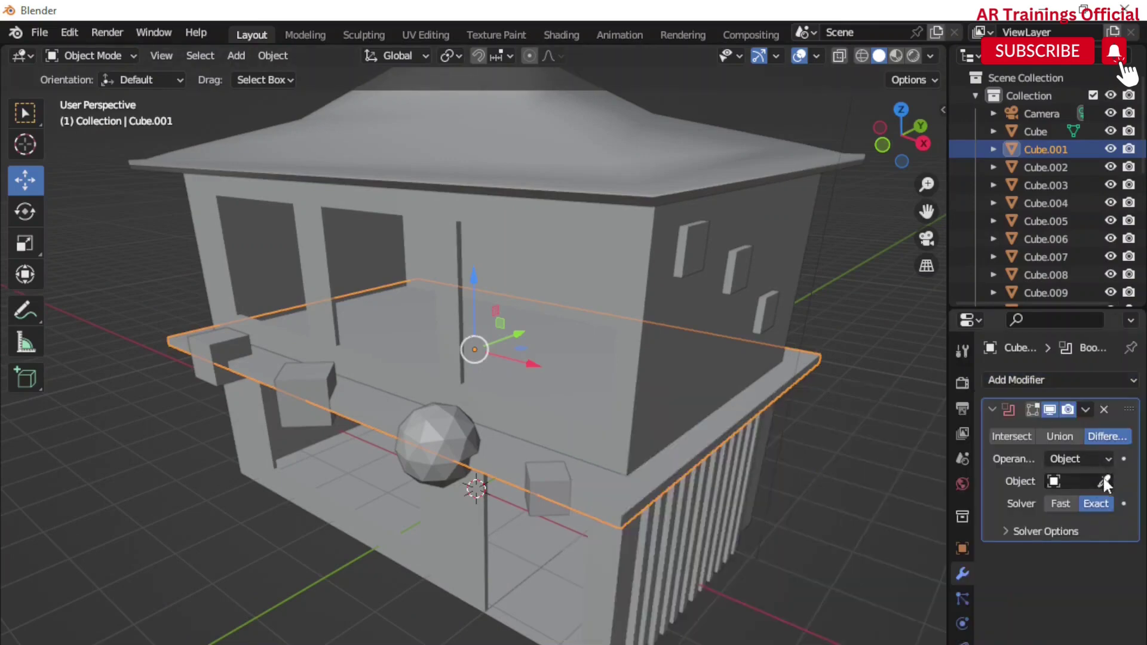
pyautogui.click(1086, 408)
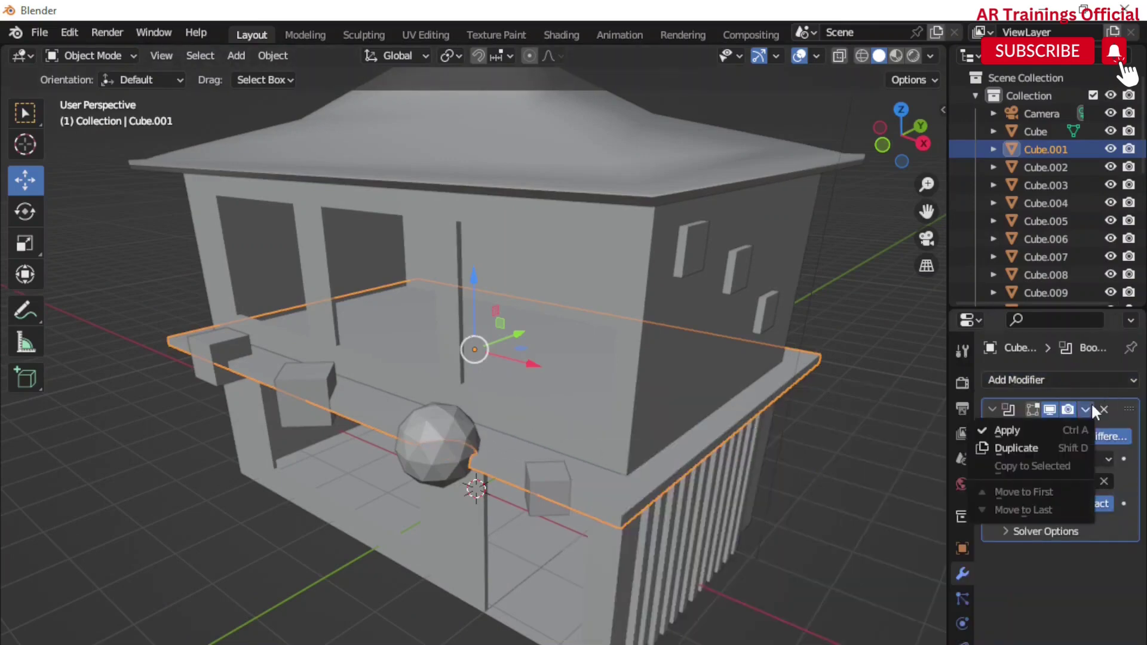
pyautogui.click(1053, 422)
# Delete the icosphere and inspect the rounded notch in the slab edge
pyautogui.click(466, 449)
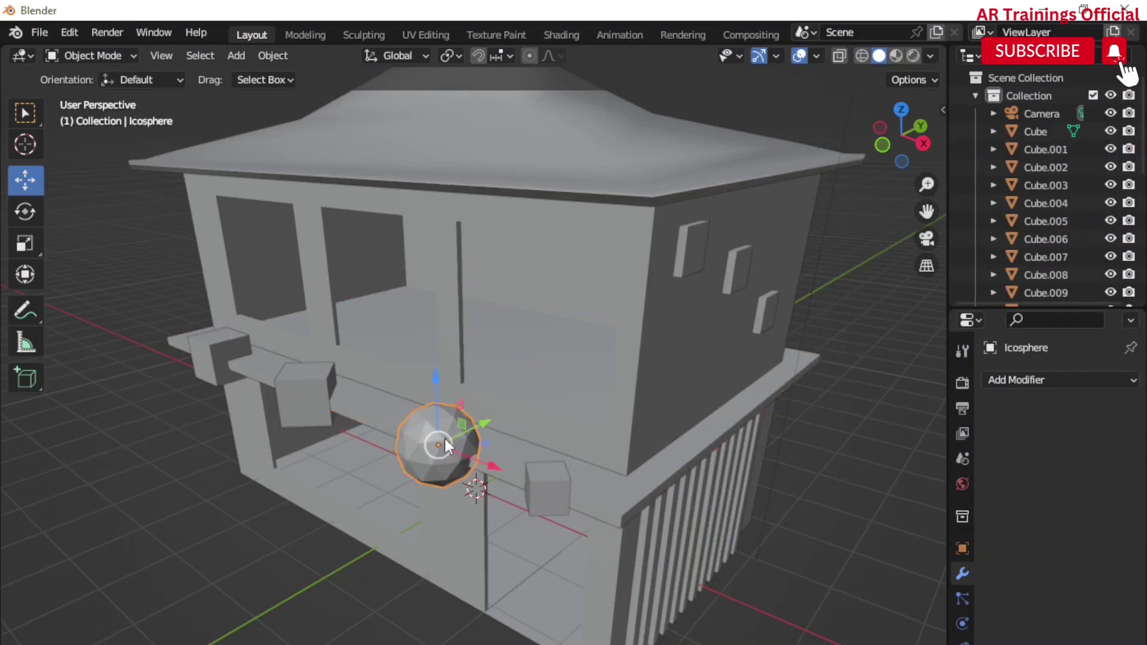
pyautogui.press('Delete')
pyautogui.moveTo(497, 496)
pyautogui.mouseDown(button='middle')
pyautogui.moveTo(519, 522)
pyautogui.moveTo(599, 513)
pyautogui.moveTo(565, 487)
pyautogui.mouseUp(button='middle')
pyautogui.click(589, 517)
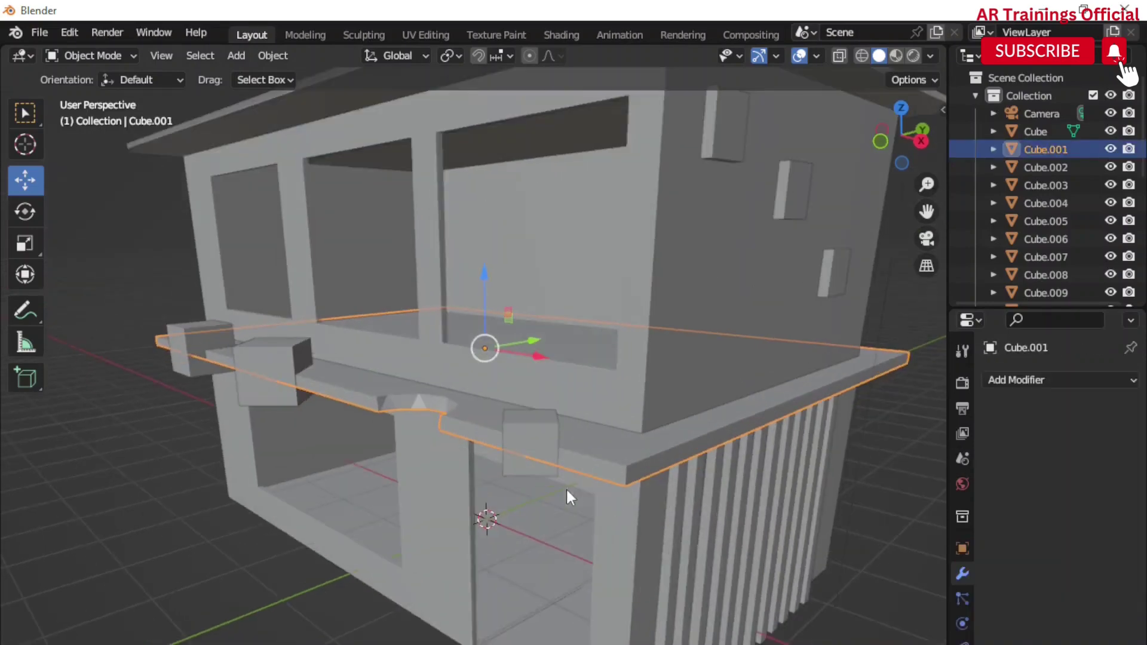
pyautogui.moveTo(647, 461); pyautogui.dragTo(356, 493, button='middle')
pyautogui.click(356, 494)
# Snap the 3D cursor to the bottom edge of the ground-floor wall opening
pyautogui.click(320, 511)
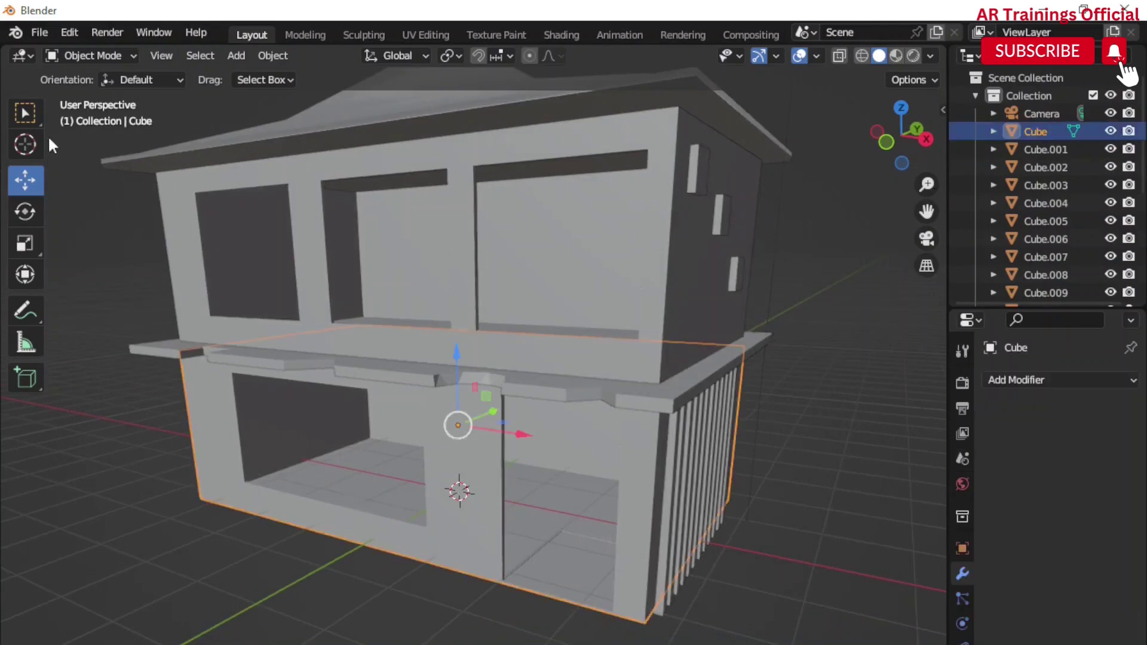
pyautogui.click(107, 56)
pyautogui.click(91, 92)
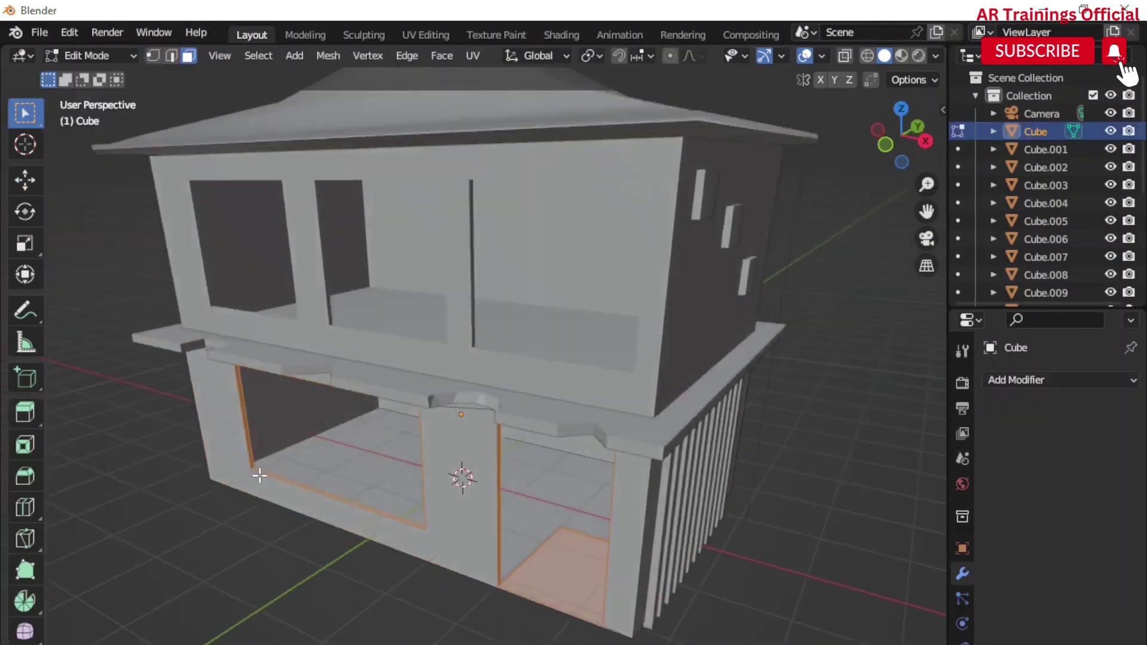
pyautogui.scroll(5, 334, 423)
pyautogui.moveTo(334, 423)
pyautogui.mouseDown(button='middle')
pyautogui.moveTo(230, 415)
pyautogui.moveTo(295, 419)
pyautogui.mouseUp(button='middle')
pyautogui.scroll(2, 239, 421)
pyautogui.click(250, 428)
pyautogui.hotkey('shift', 's')
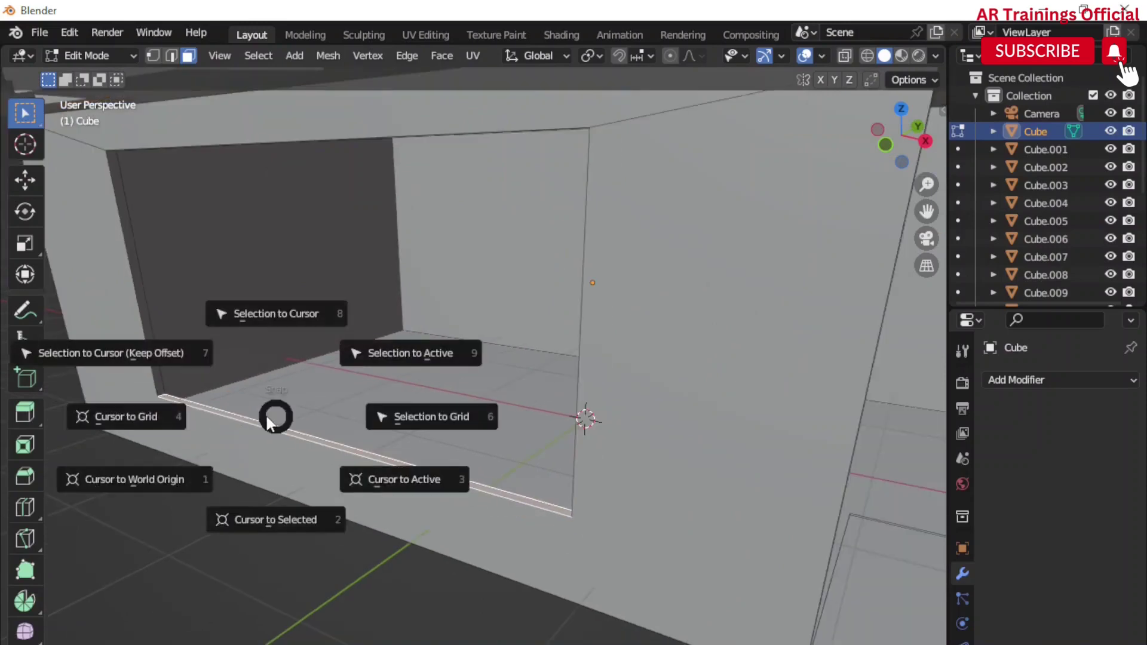
pyautogui.click(286, 520)
pyautogui.click(63, 56)
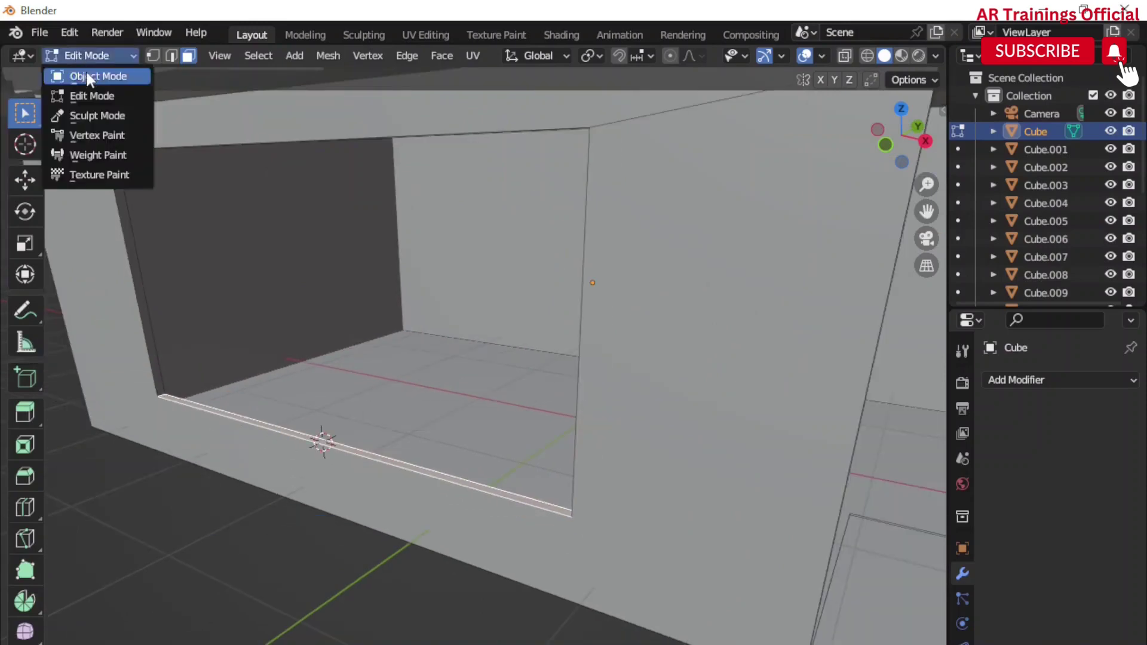
pyautogui.click(89, 76)
# Confirm the Archimesh add-on is enabled in Preferences and bring up its add menu
pyautogui.hotkey('shift', 'a')
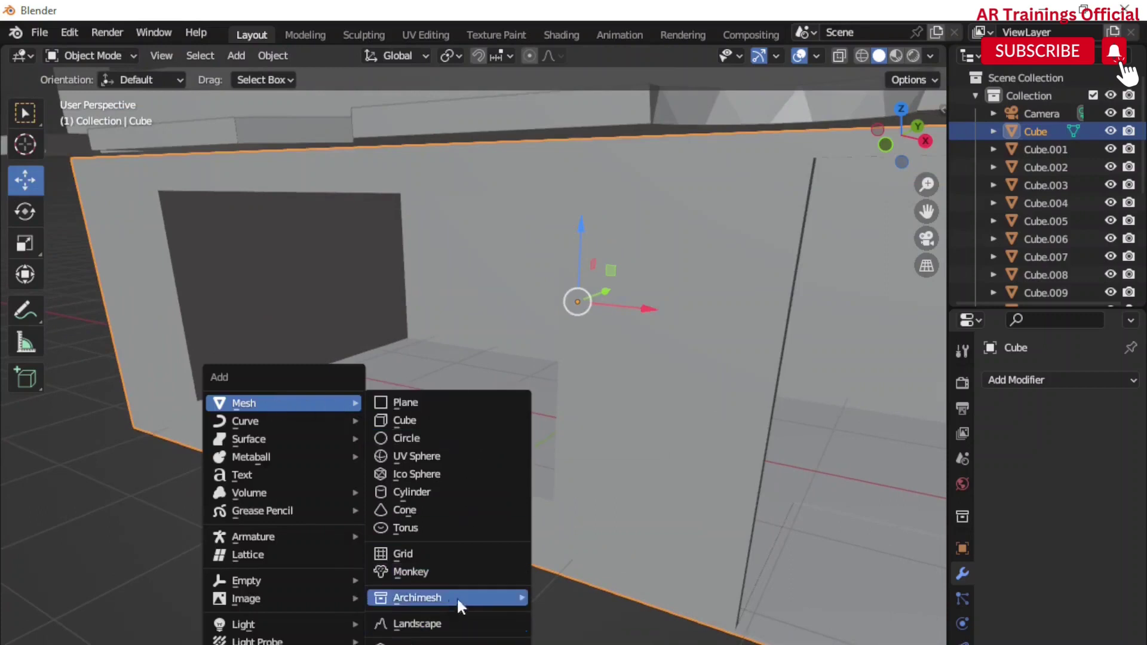
pyautogui.click(69, 32)
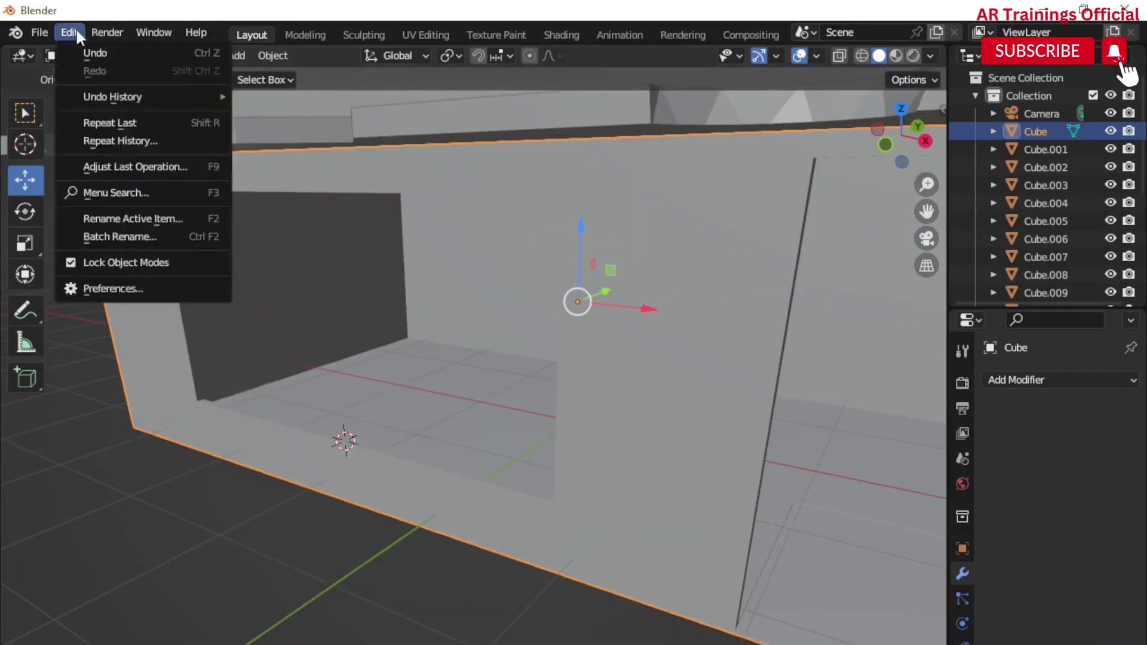
pyautogui.click(114, 290)
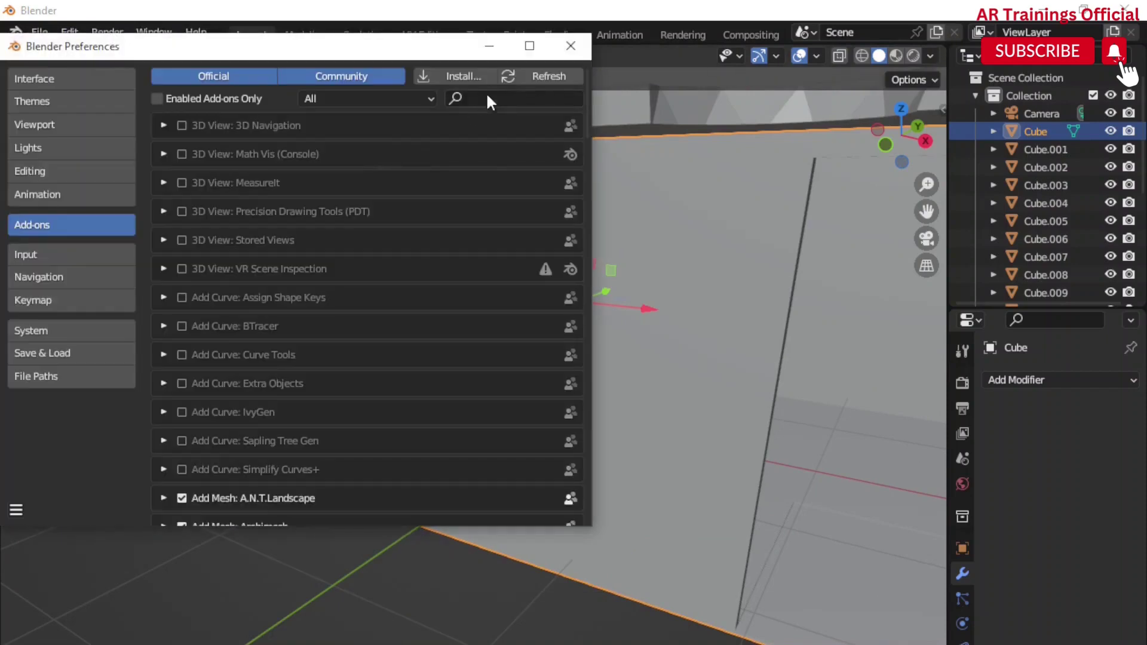
pyautogui.write('archi')
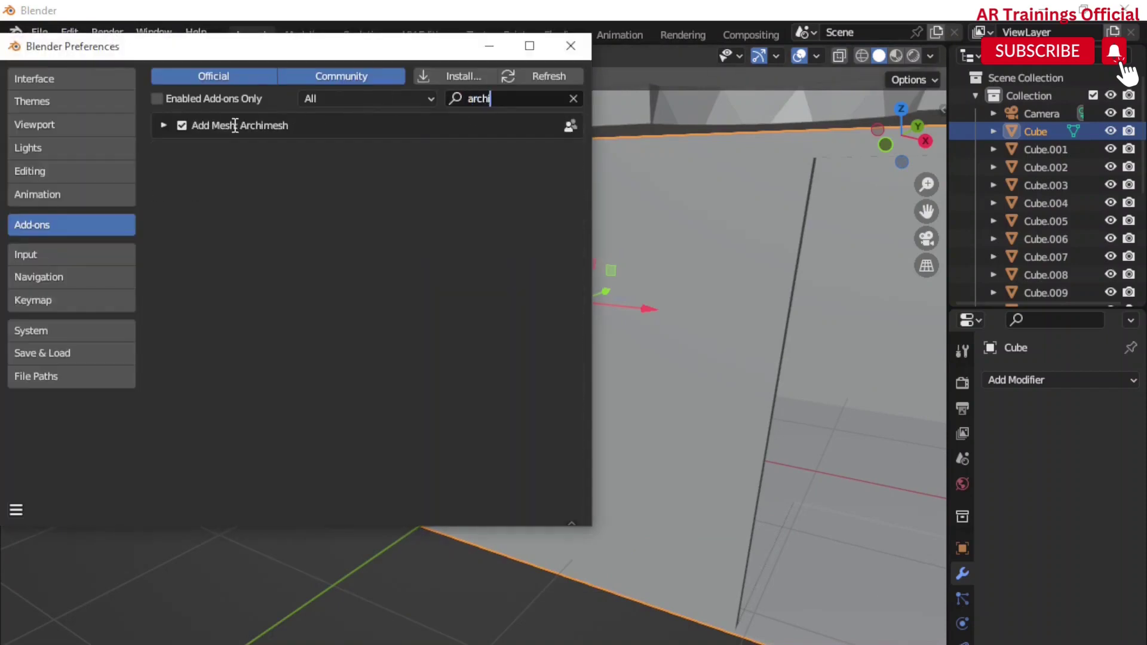
pyautogui.click(569, 46)
pyautogui.hotkey('shift', 'a')
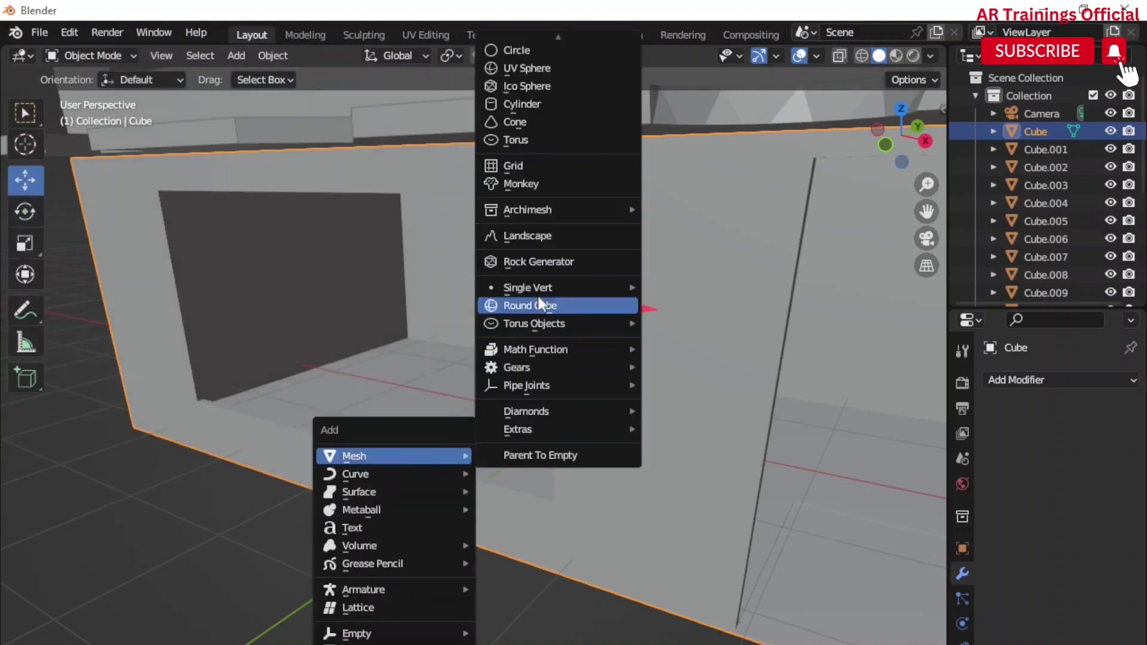
pyautogui.moveTo(527, 210)
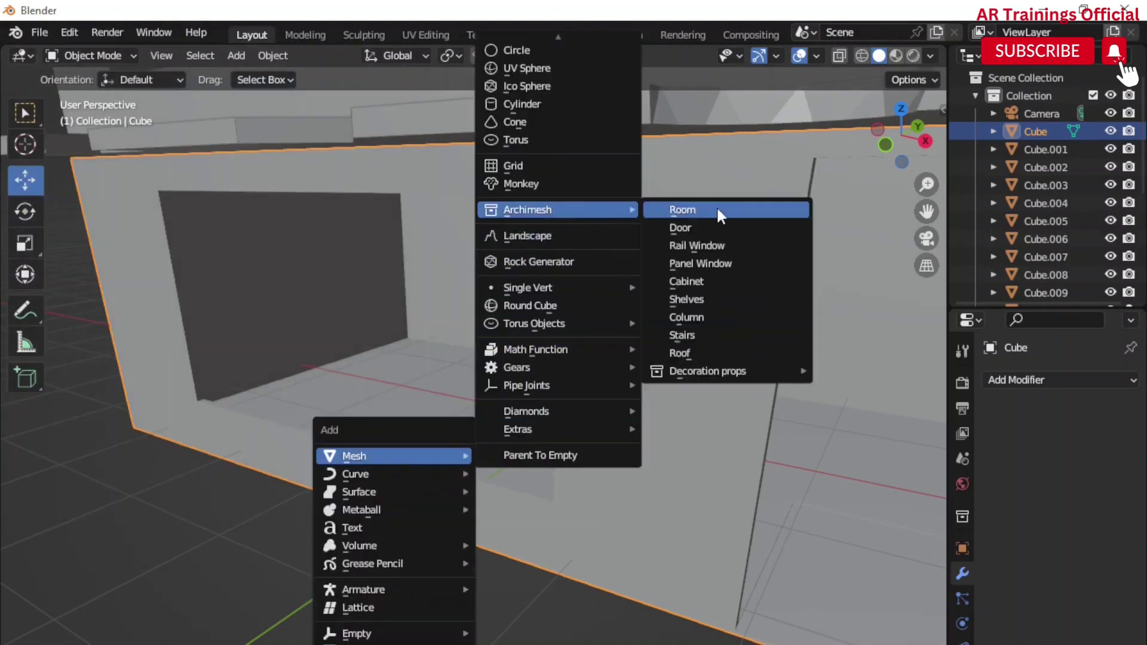
# Add an Archimesh Rail Window at the cursor and scale it 1.6512× taller
pyautogui.click(715, 247)
pyautogui.moveTo(395, 393)
pyautogui.mouseDown(button='middle')
pyautogui.moveTo(465, 396)
pyautogui.moveTo(475, 375)
pyautogui.moveTo(448, 375)
pyautogui.moveTo(431, 399)
pyautogui.mouseUp(button='middle')
pyautogui.press('s')
pyautogui.press('z')
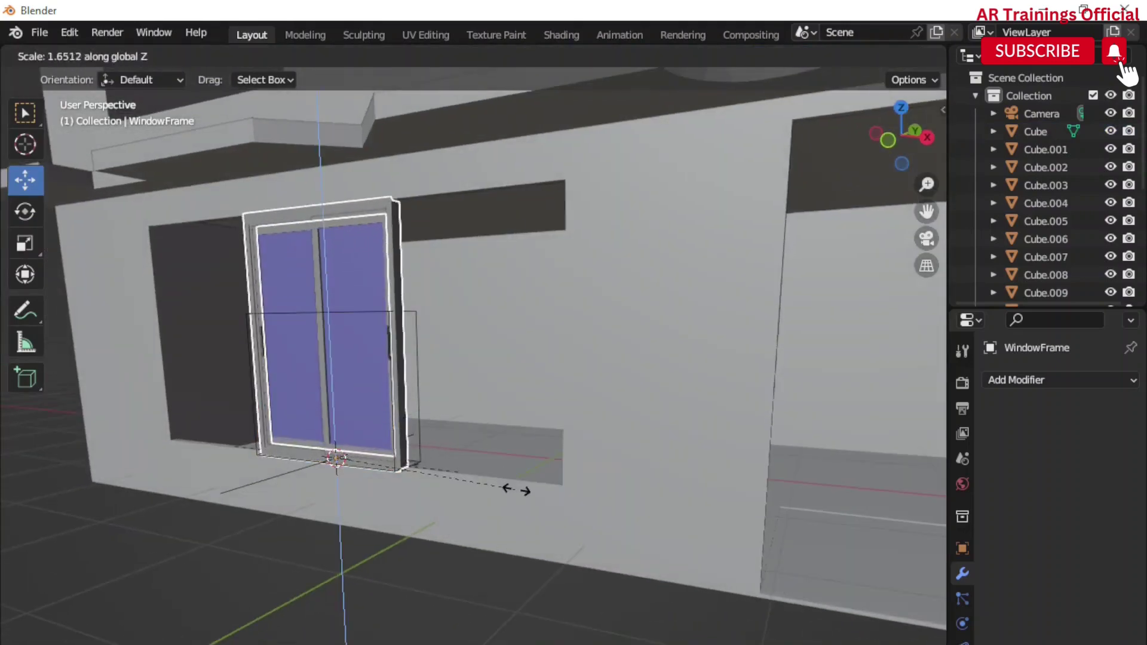
pyautogui.click(478, 478)
# Widen the rail window 2.7511× along X to fill the opening
pyautogui.moveTo(476, 476)
pyautogui.mouseDown(button='middle')
pyautogui.moveTo(529, 475)
pyautogui.moveTo(514, 479)
pyautogui.mouseUp(button='middle')
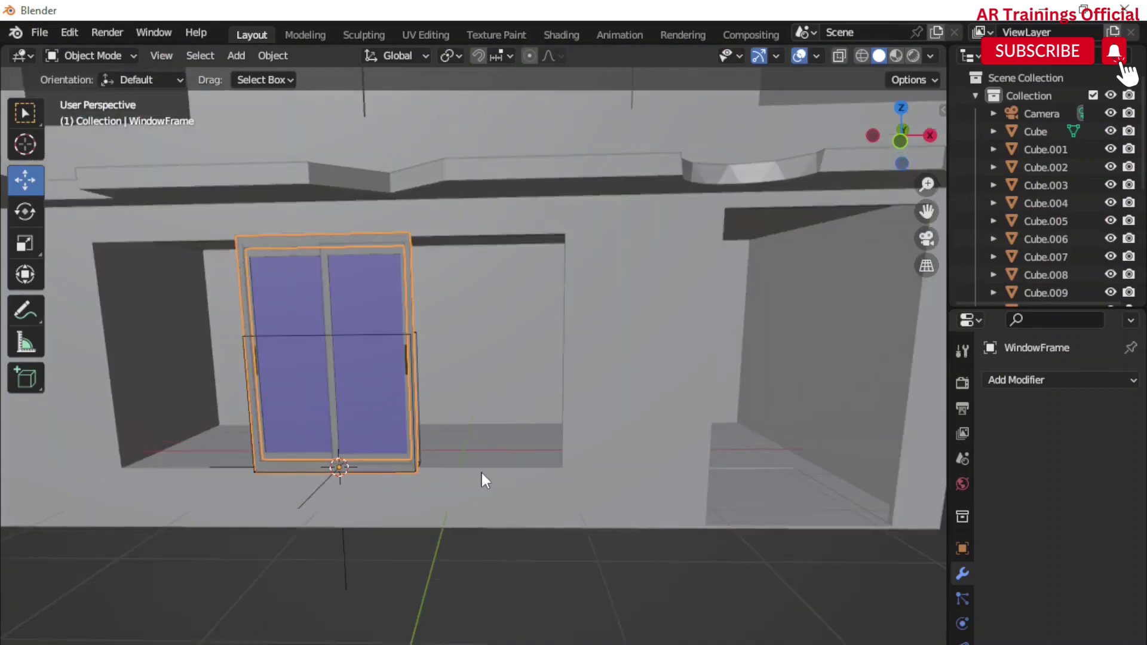
pyautogui.press('s')
pyautogui.press('x')
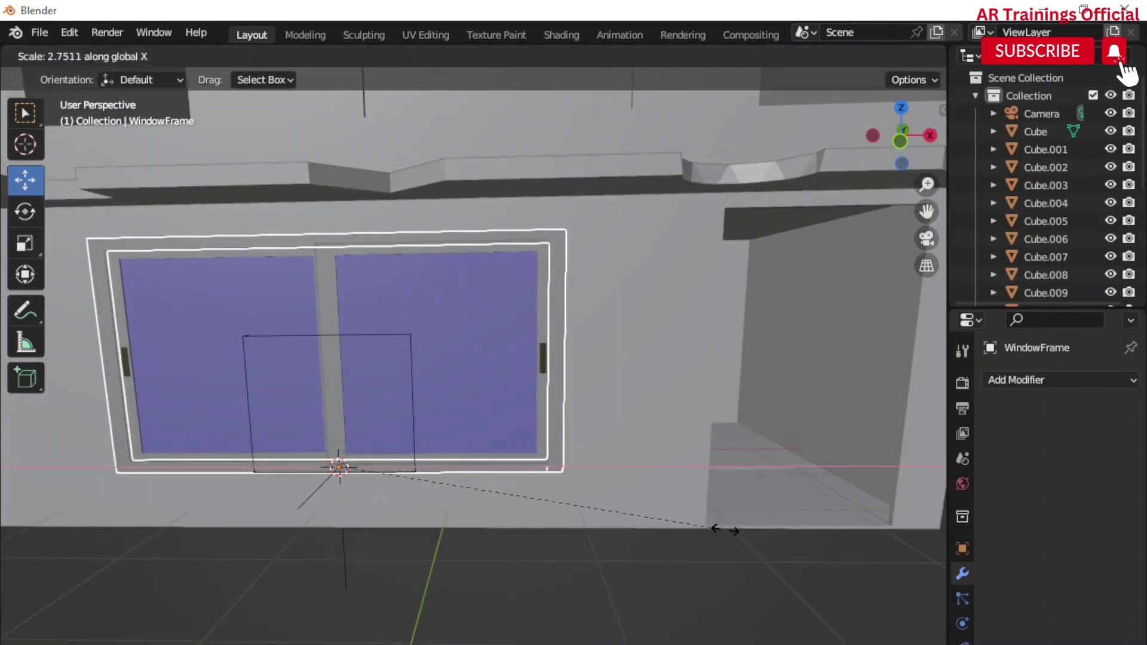
pyautogui.click(642, 506)
pyautogui.scroll(-5, 671, 524)
pyautogui.moveTo(592, 543); pyautogui.dragTo(357, 378, button='middle')
pyautogui.scroll(3, 328, 287)
pyautogui.scroll(3, 399, 393)
# Snap the 3D cursor to the bottom edge of the upper-floor wall opening
pyautogui.click(351, 364)
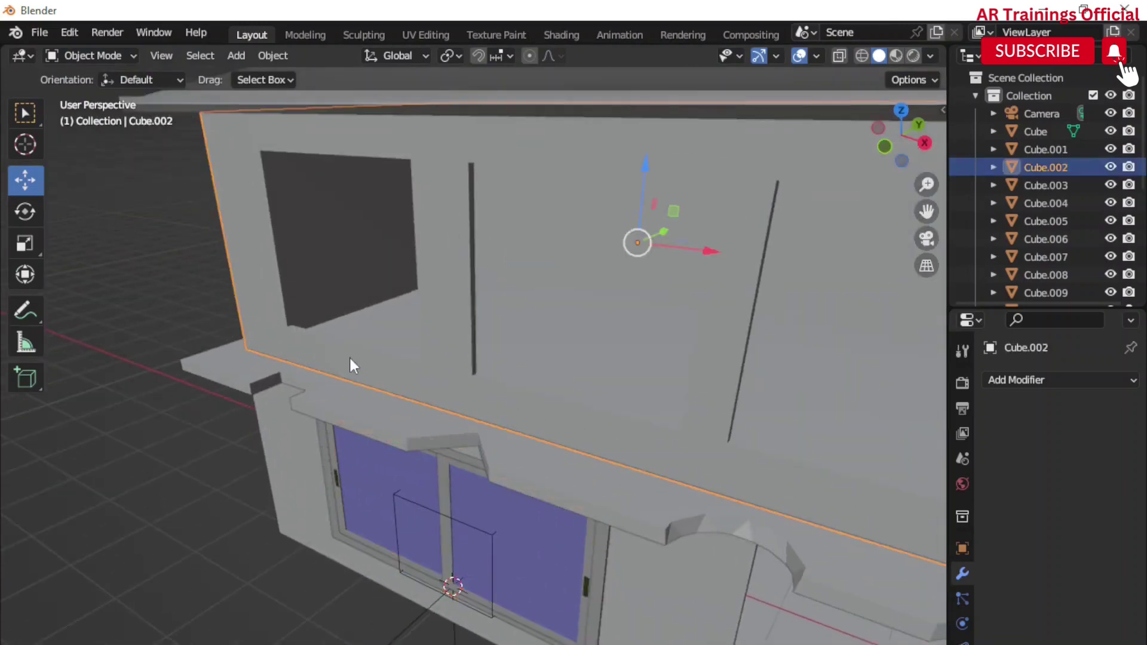
pyautogui.click(91, 56)
pyautogui.click(89, 94)
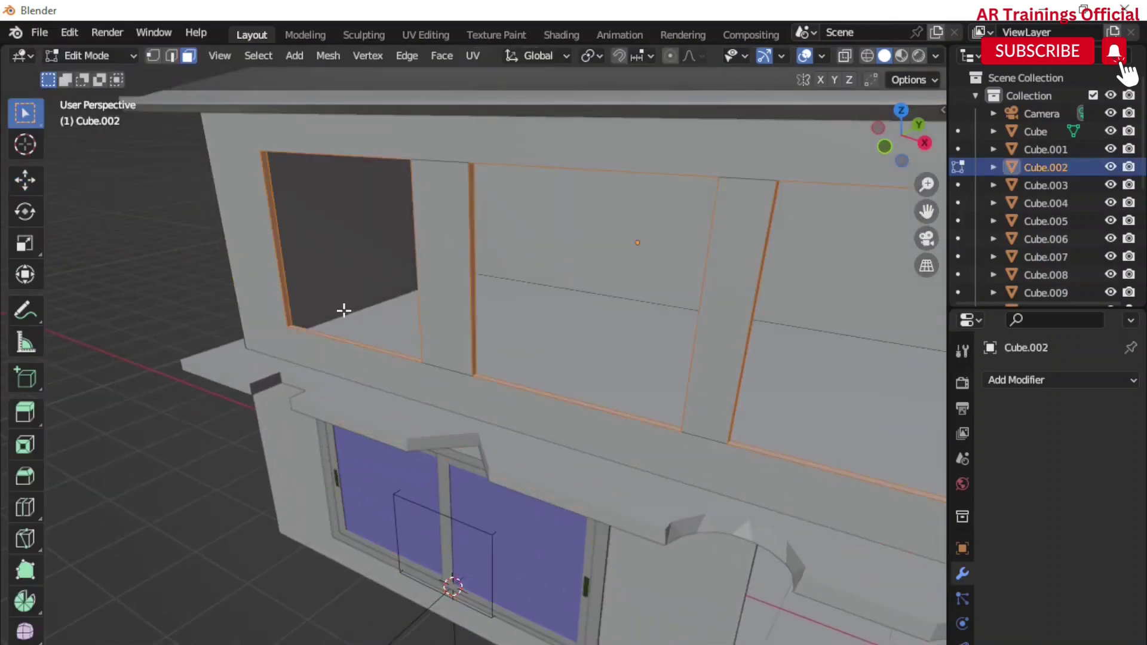
pyautogui.click(326, 336)
pyautogui.hotkey('shift', 's')
pyautogui.click(96, 55)
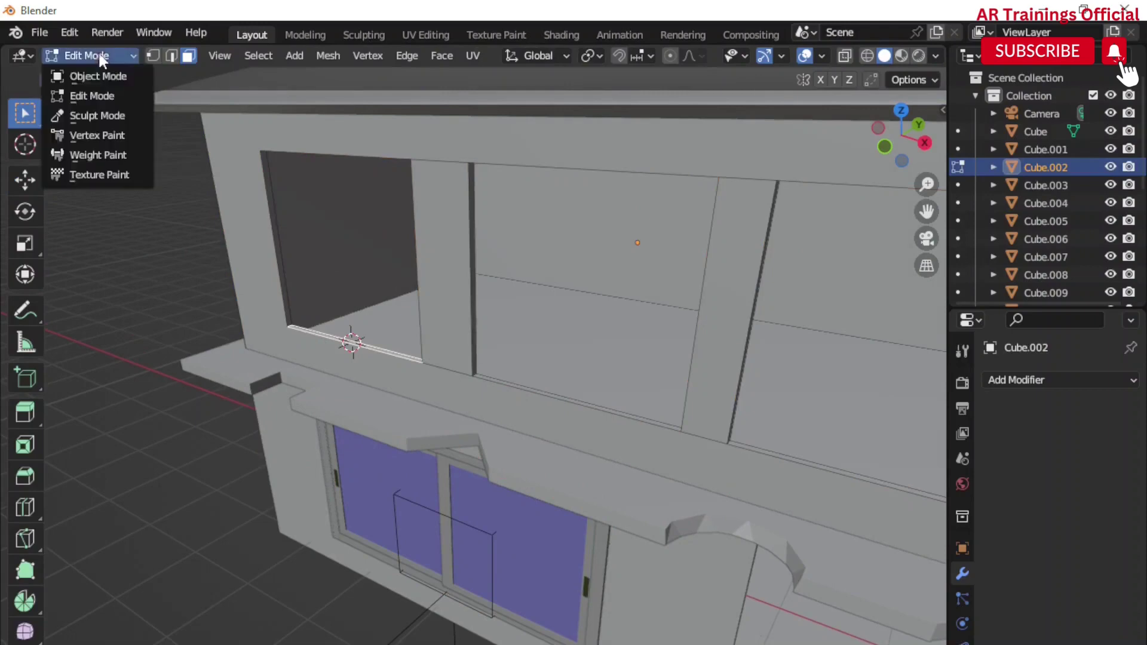
pyautogui.click(107, 79)
# Add an Archimesh Rail Window in the upper opening and stretch it taller and wider
pyautogui.hotkey('shift', 'a')
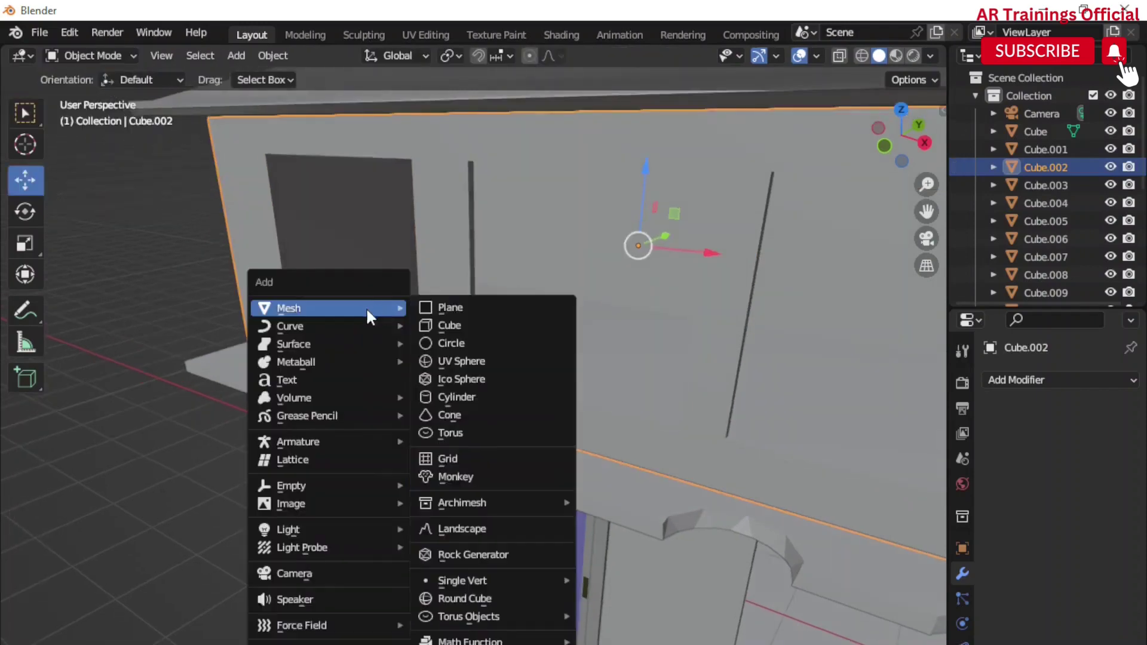
pyautogui.click(636, 539)
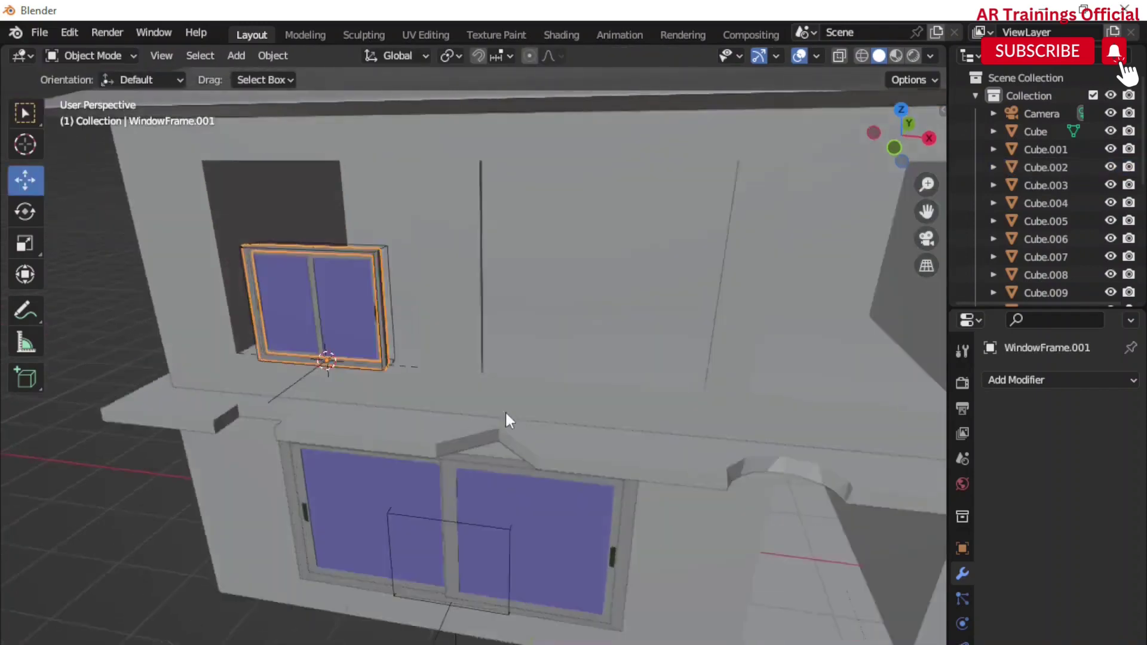
pyautogui.moveTo(511, 392); pyautogui.dragTo(565, 421, button='middle')
pyautogui.press('s')
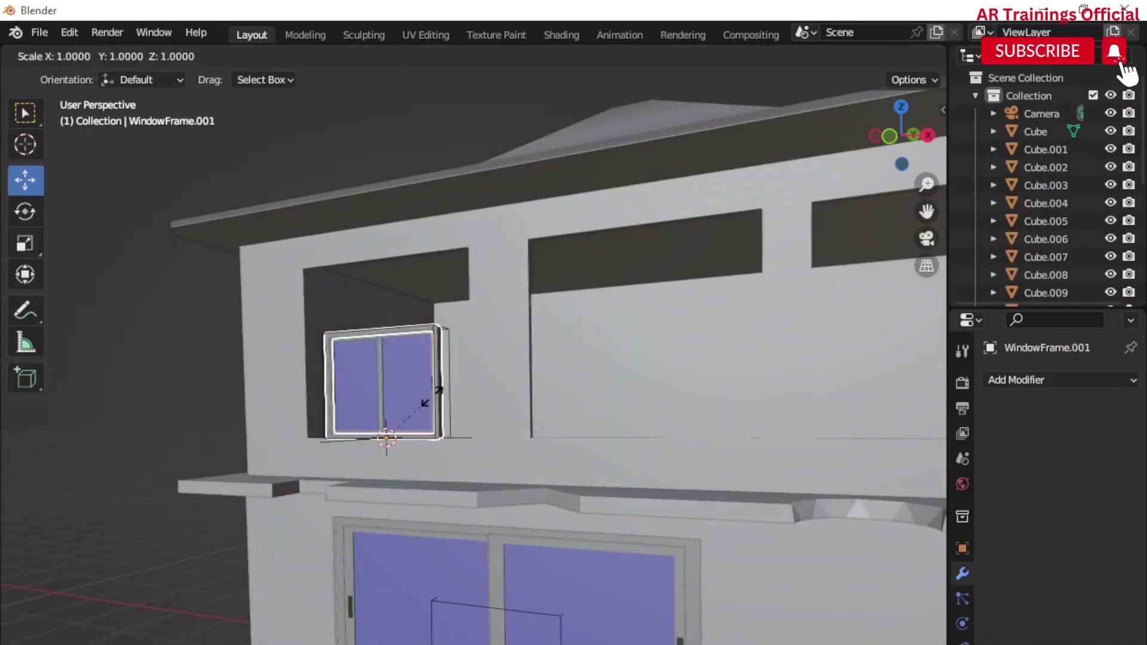
pyautogui.press('z')
pyautogui.click(443, 353)
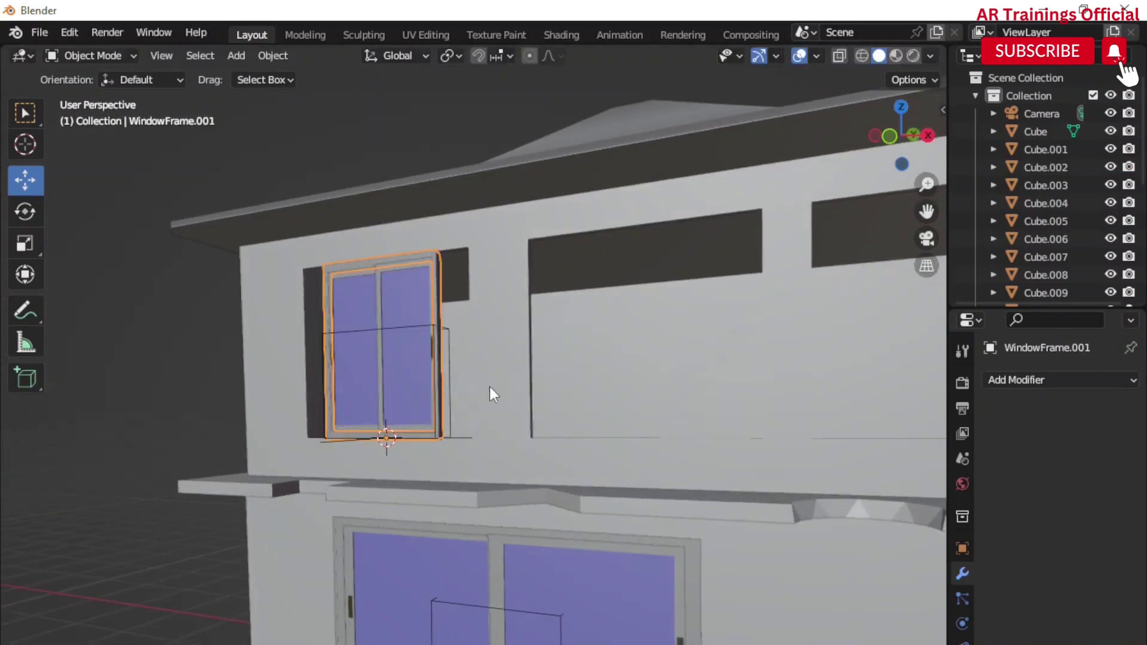
pyautogui.moveTo(492, 392); pyautogui.dragTo(507, 390, button='middle')
pyautogui.press('s')
pyautogui.press('x')
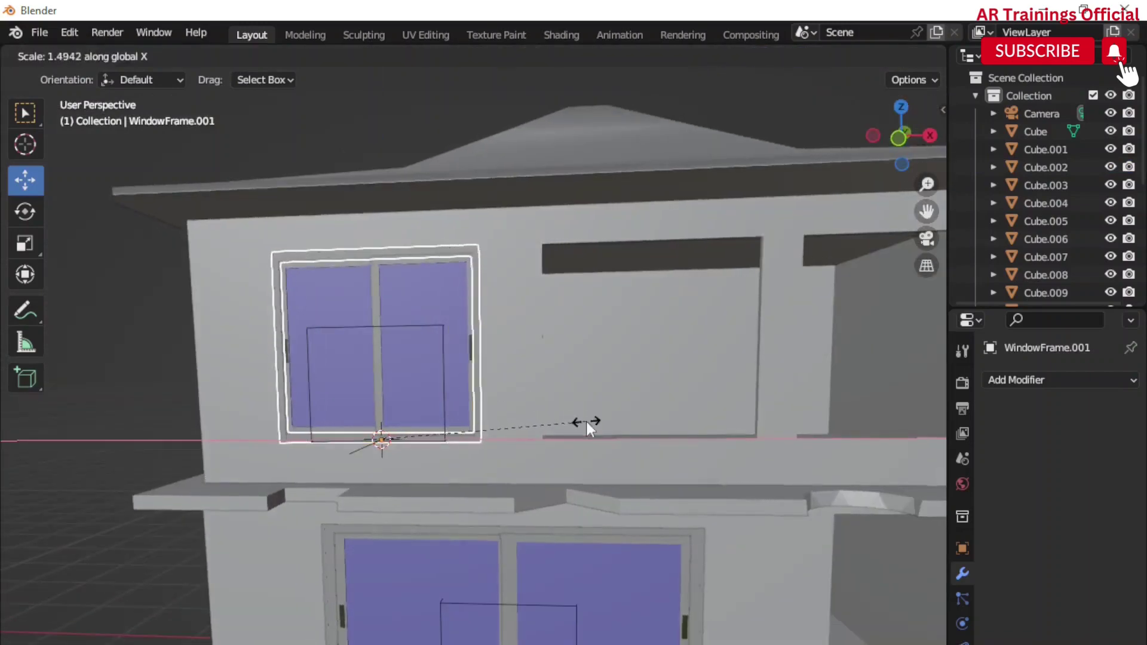
pyautogui.click(586, 420)
pyautogui.moveTo(585, 420); pyautogui.dragTo(471, 446, button='middle')
pyautogui.scroll(-3, 506, 442)
# Add an Archimesh door in the ground-floor doorway and widen its frame along X
pyautogui.click(462, 458)
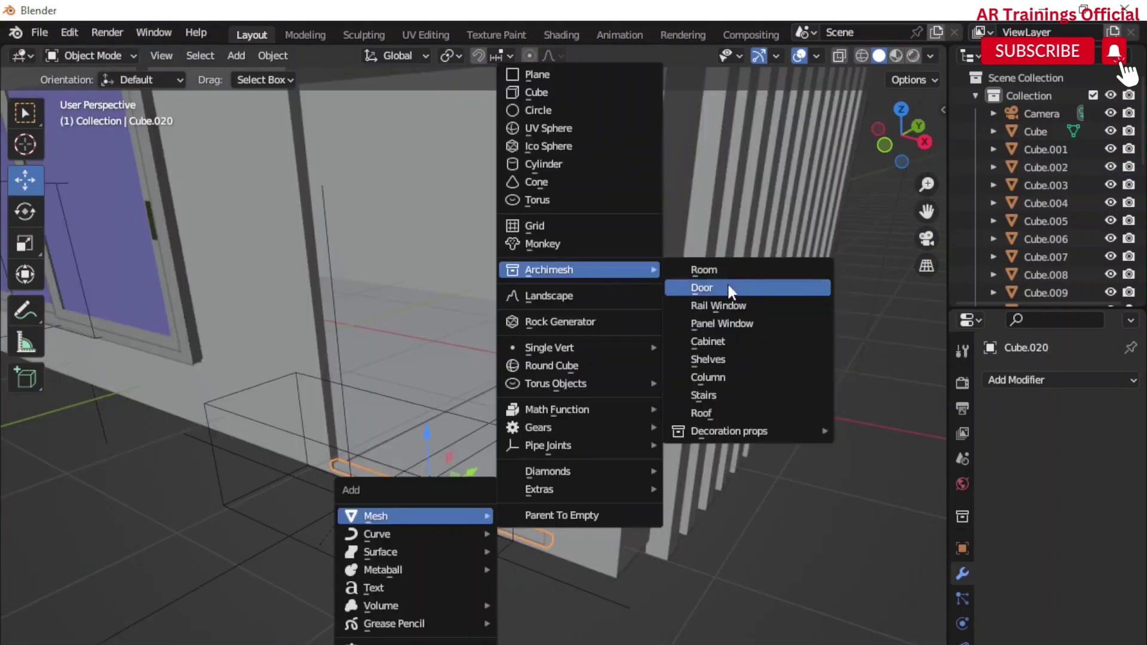
pyautogui.click(728, 288)
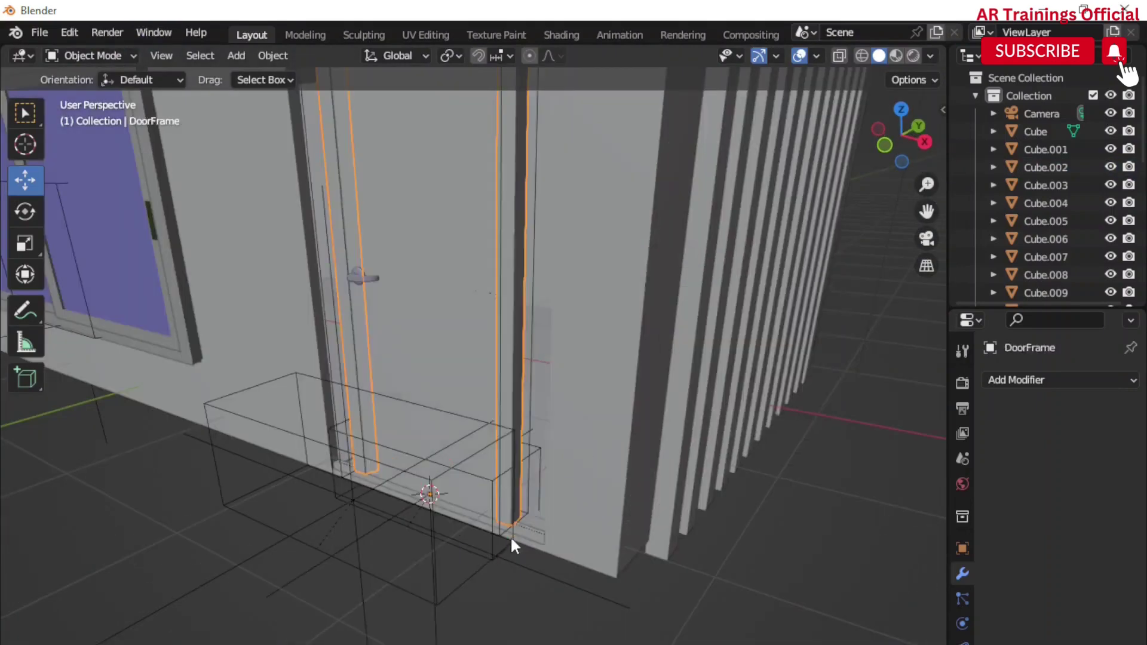
pyautogui.scroll(-3, 510, 532)
pyautogui.moveTo(510, 524); pyautogui.dragTo(563, 572, button='middle')
pyautogui.scroll(3, 521, 457)
pyautogui.moveTo(520, 456)
pyautogui.mouseDown(button='middle')
pyautogui.moveTo(561, 517)
pyautogui.moveTo(553, 597)
pyautogui.mouseUp(button='middle')
pyautogui.scroll(2, 493, 554)
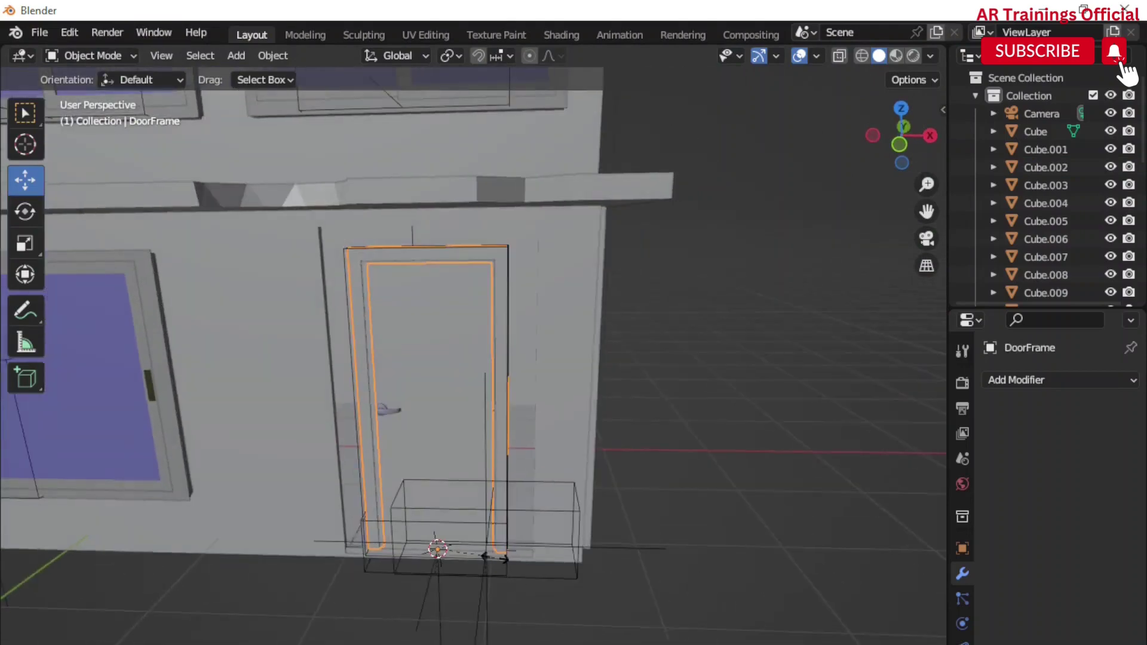
pyautogui.press('s')
pyautogui.press('x')
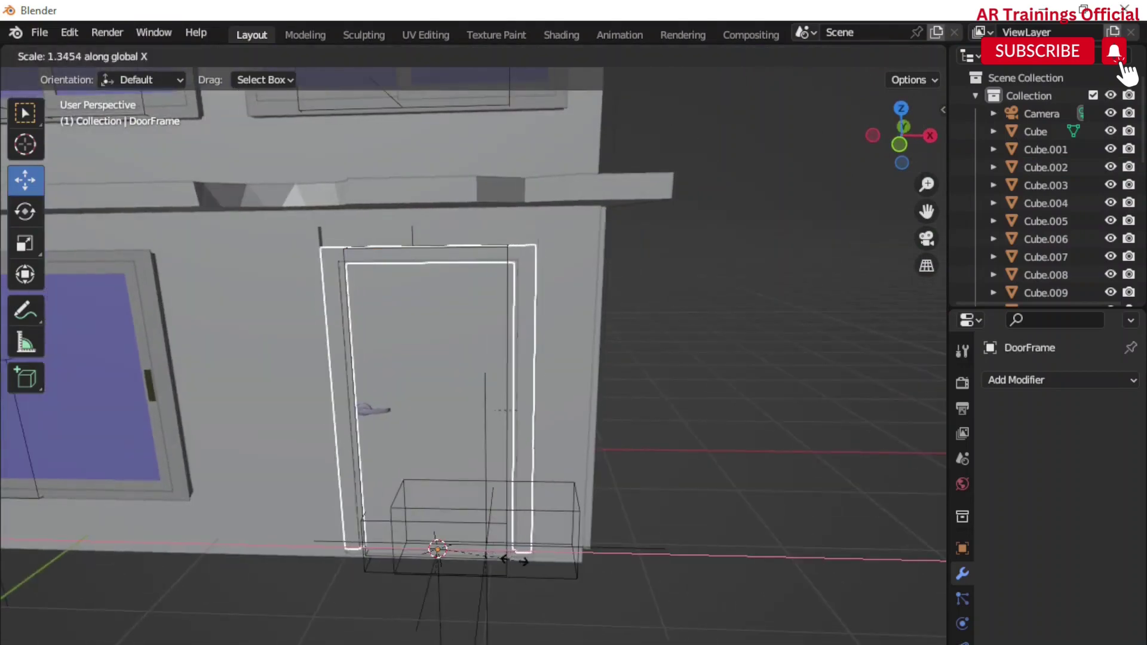
pyautogui.click(515, 561)
# Delete one glass pane from each of the three upper windows
pyautogui.click(515, 230)
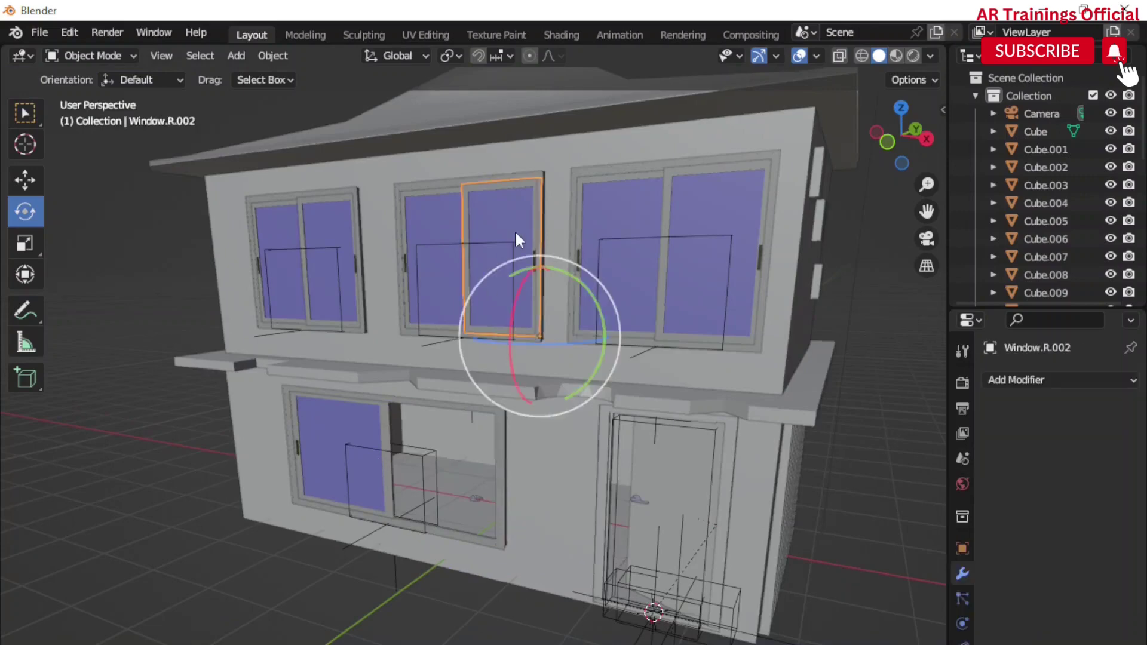
pyautogui.press('Delete')
pyautogui.click(273, 240)
pyautogui.press('Delete')
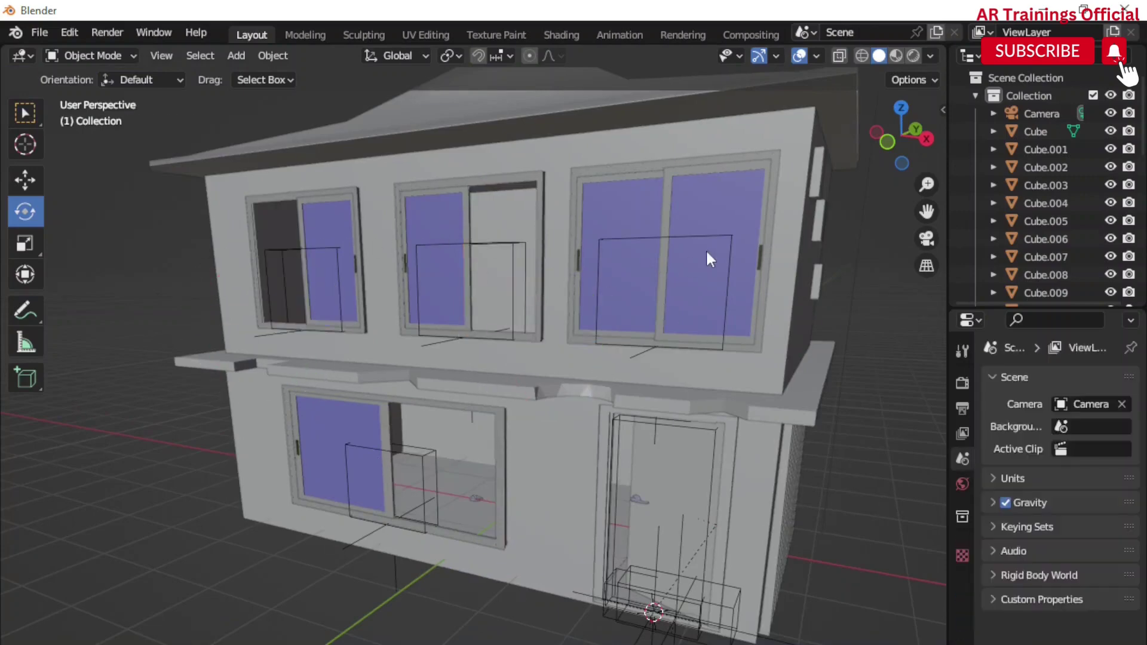
pyautogui.click(705, 249)
pyautogui.press('Delete')
pyautogui.moveTo(734, 496); pyautogui.dragTo(715, 471, button='middle')
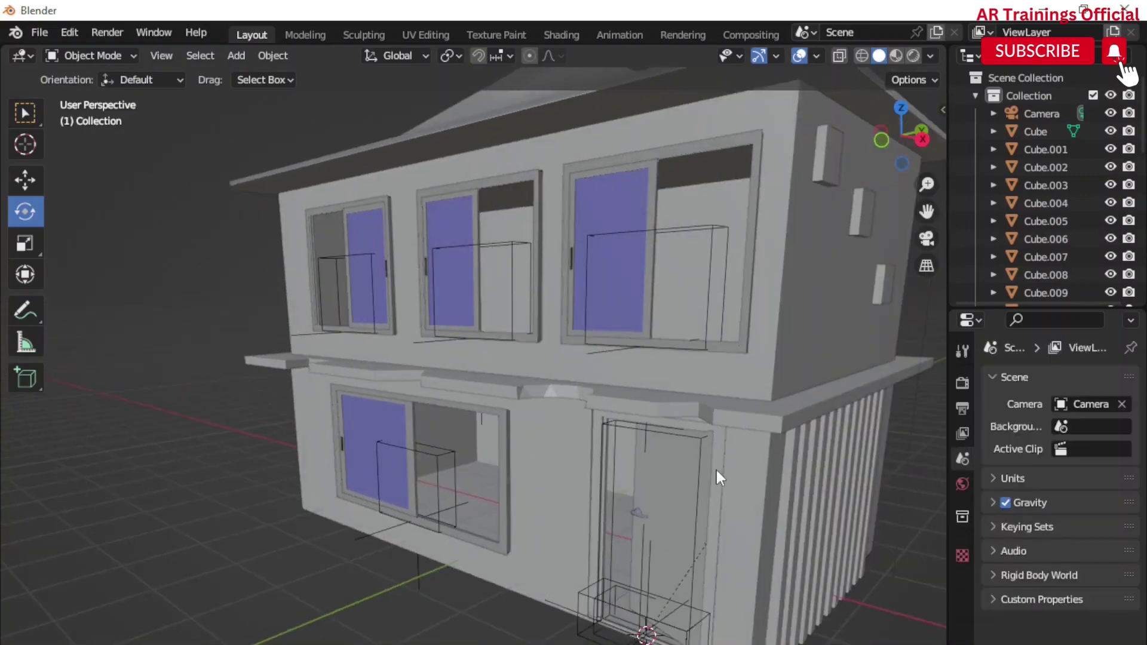
# Slide the lower-left window Window.L sideways along X
pyautogui.click(391, 413)
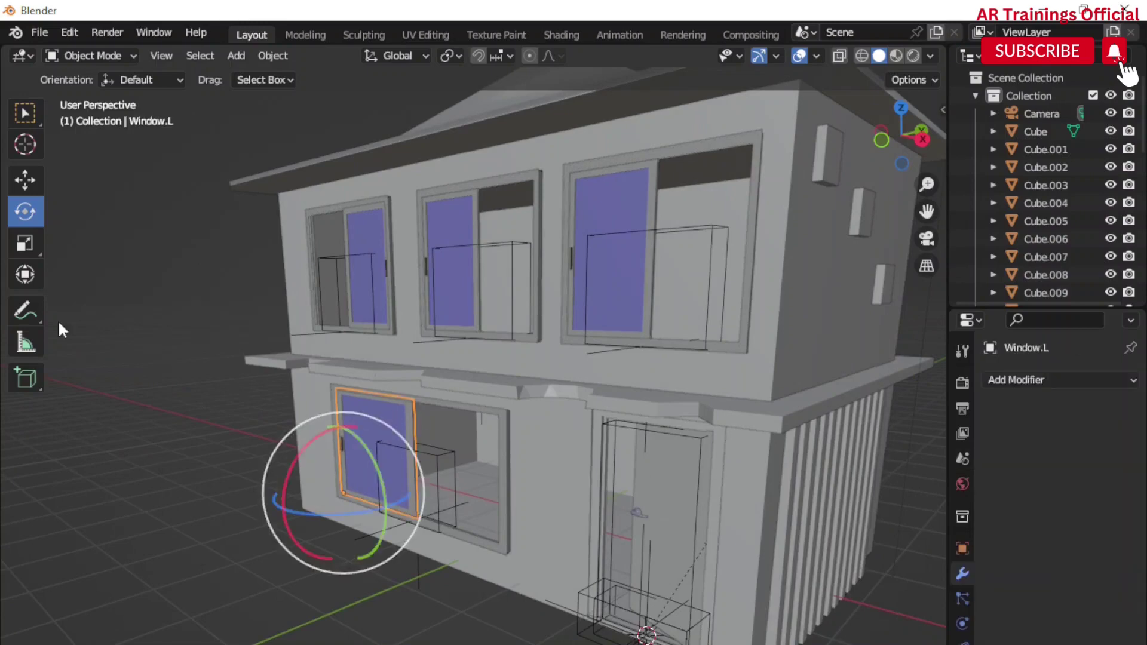
pyautogui.click(24, 179)
pyautogui.moveTo(371, 498); pyautogui.dragTo(458, 520)
pyautogui.moveTo(458, 519)
pyautogui.mouseDown(button='middle')
pyautogui.moveTo(601, 554)
pyautogui.moveTo(575, 549)
pyautogui.moveTo(639, 579)
pyautogui.mouseUp(button='middle')
pyautogui.moveTo(525, 600)
pyautogui.mouseDown(button='middle')
pyautogui.moveTo(542, 595)
pyautogui.moveTo(593, 288)
pyautogui.moveTo(623, 331)
pyautogui.moveTo(598, 303)
pyautogui.moveTo(629, 323)
pyautogui.mouseUp(button='middle')
# Show Material Properties and select the ground-floor wall Cube for an empty material slot
pyautogui.click(565, 576)
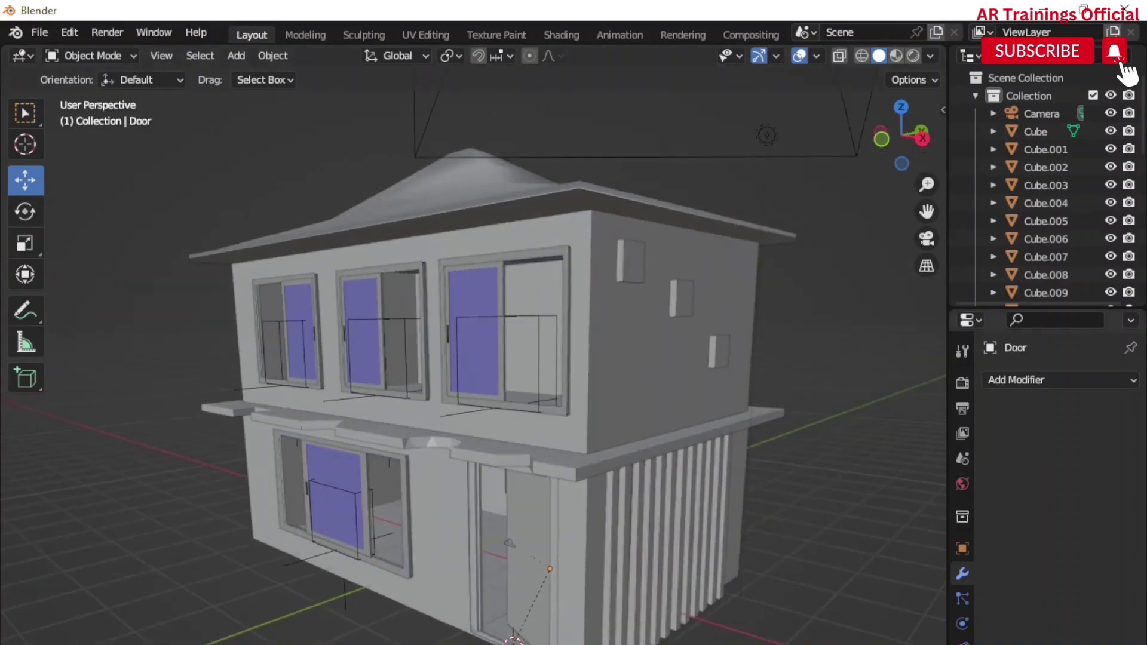
pyautogui.click(962, 640)
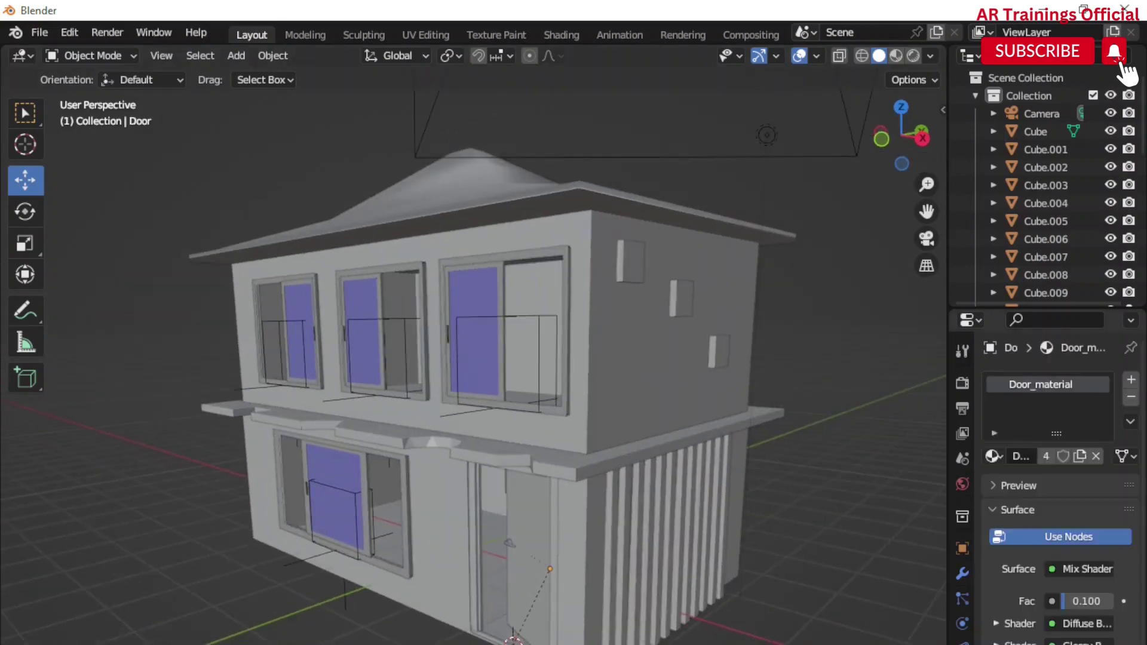
pyautogui.click(558, 600)
pyautogui.moveTo(558, 600); pyautogui.dragTo(615, 594, button='middle')
# Add a new material slot to the wall cube and name its material 'ground floor front'
pyautogui.click(1131, 380)
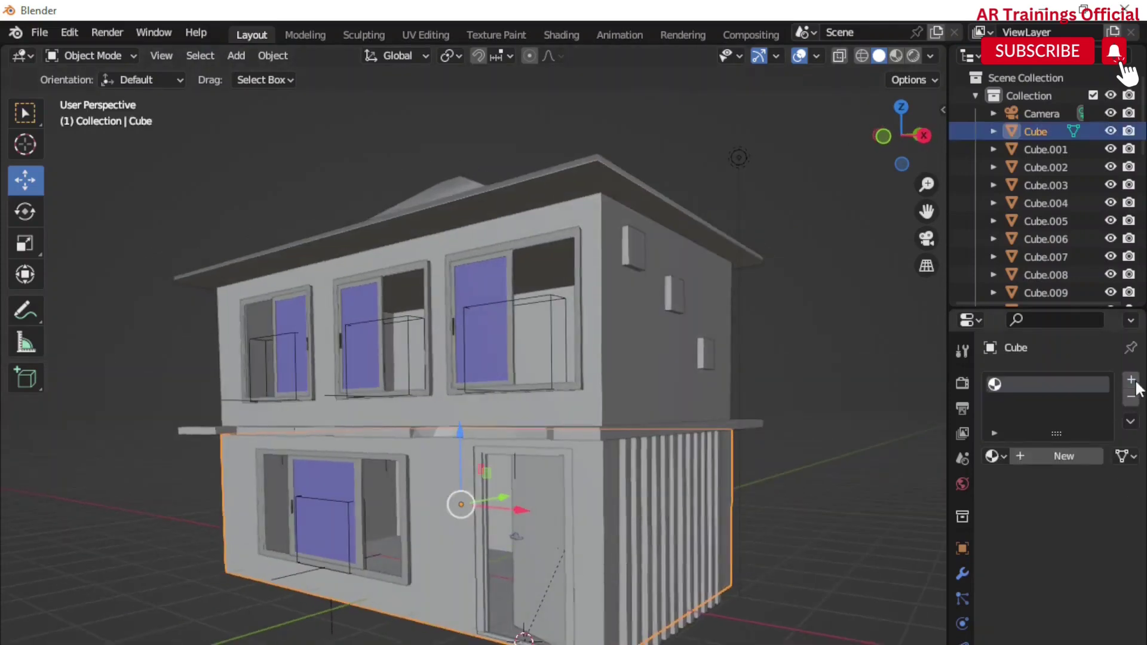
pyautogui.click(1084, 454)
pyautogui.click(1095, 590)
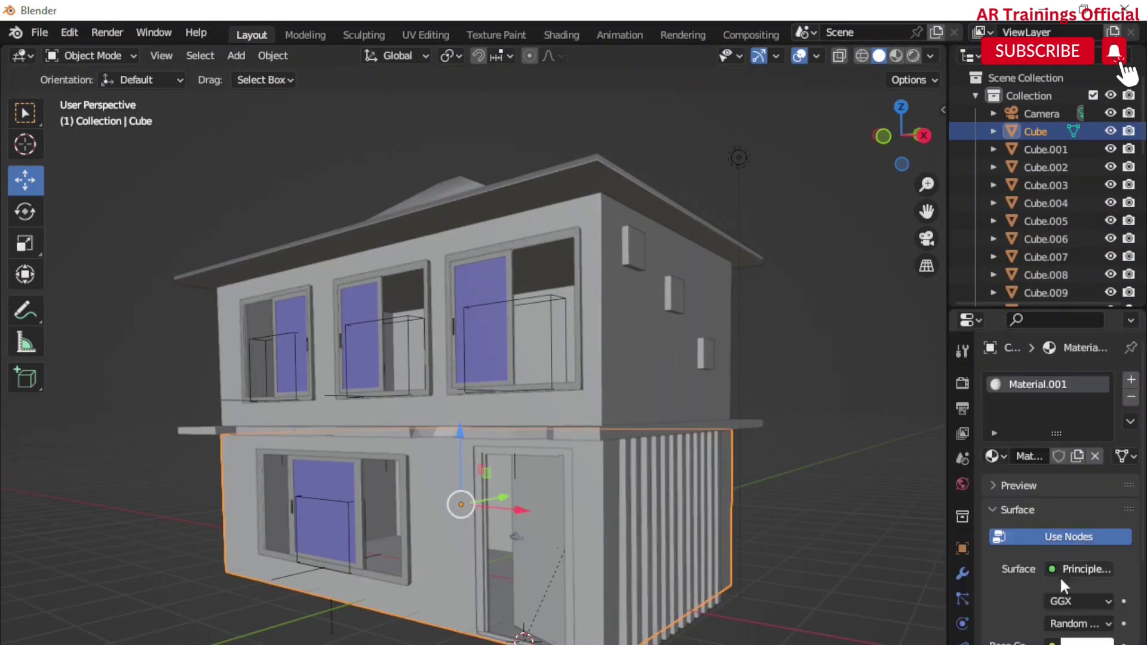
pyautogui.click(1130, 380)
pyautogui.click(1063, 490)
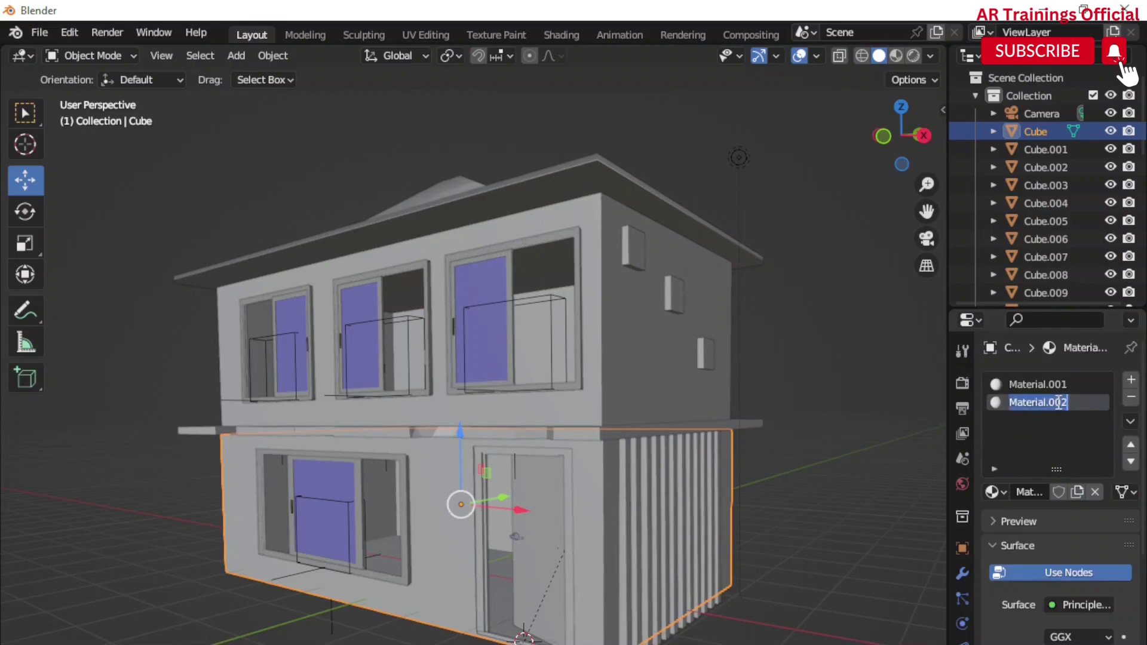
pyautogui.write('ground floor face 1')
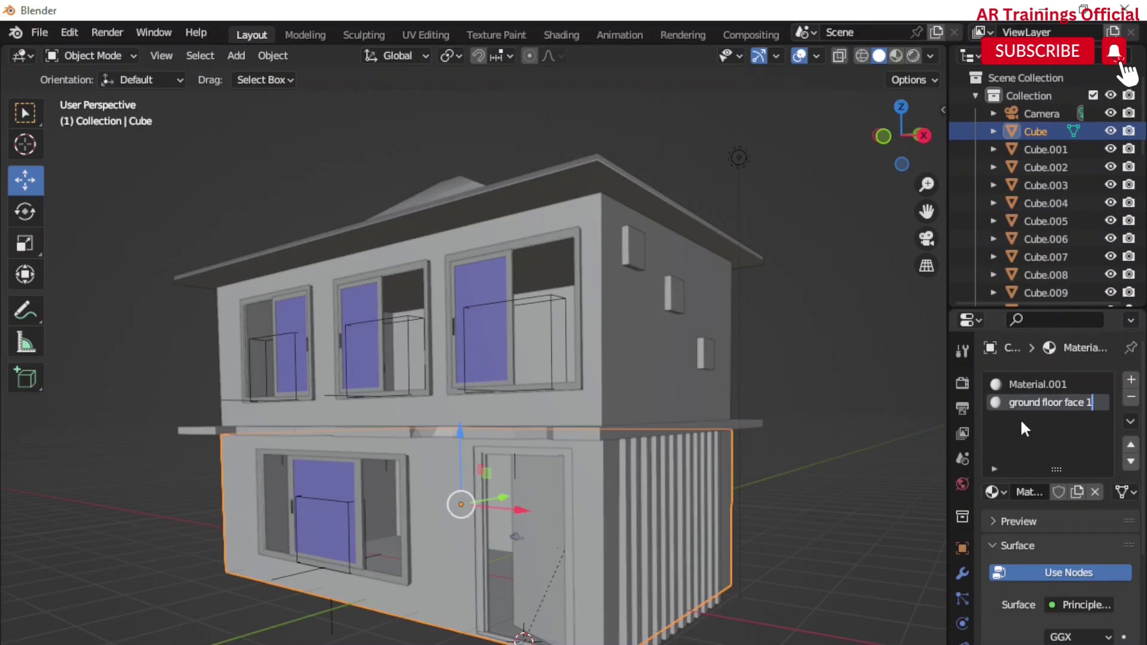
pyautogui.press('Return')
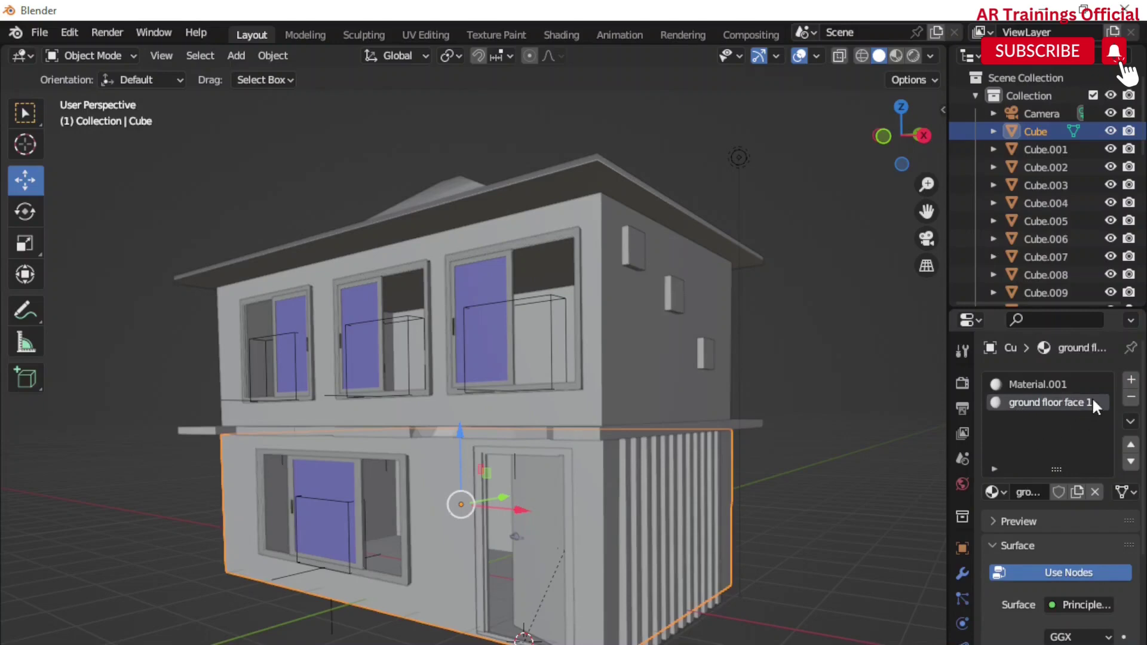
pyautogui.doubleClick(1092, 402)
pyautogui.press('BackSpace')
pyautogui.press('BackSpace')
pyautogui.press('BackSpace')
pyautogui.press('Return')
# Add a third slot named 'Ground Floor Side', then make 'ground floor front' active again
pyautogui.click(1130, 380)
pyautogui.click(1077, 482)
pyautogui.doubleClick(1078, 420)
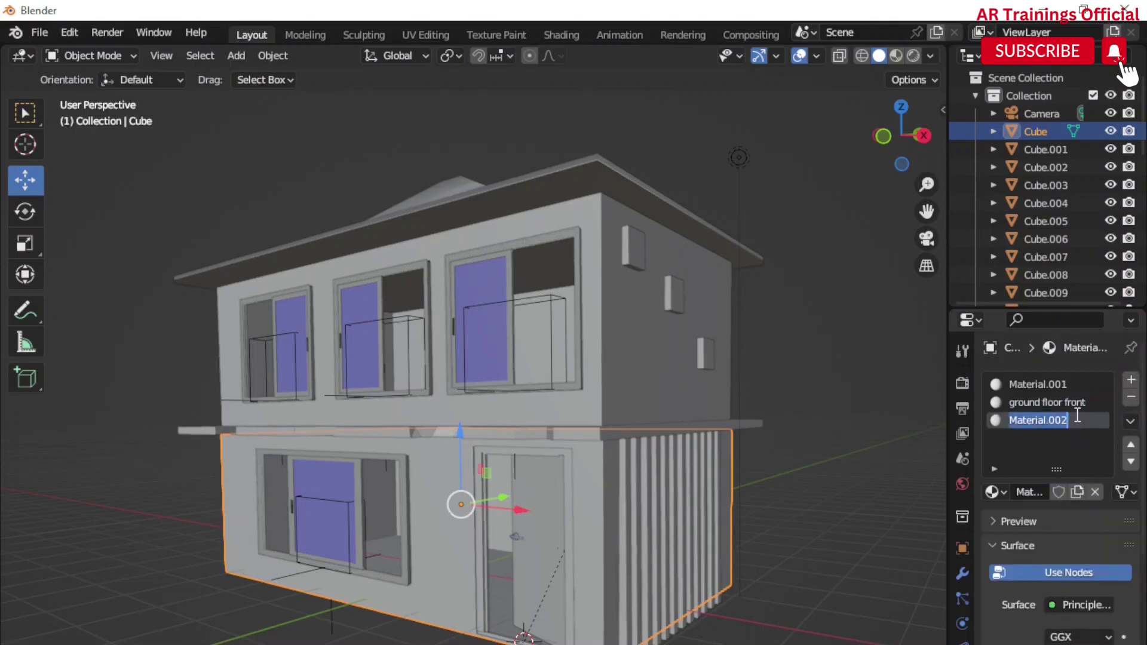
pyautogui.write('Ground')
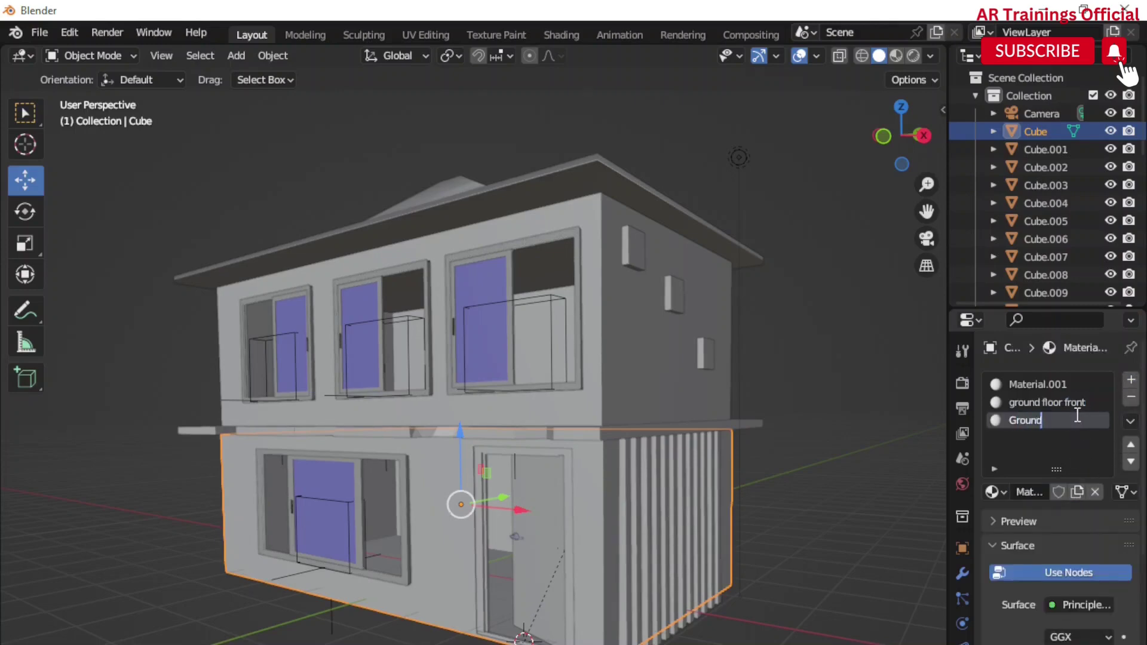
pyautogui.write(' Floor Side')
pyautogui.press('Return')
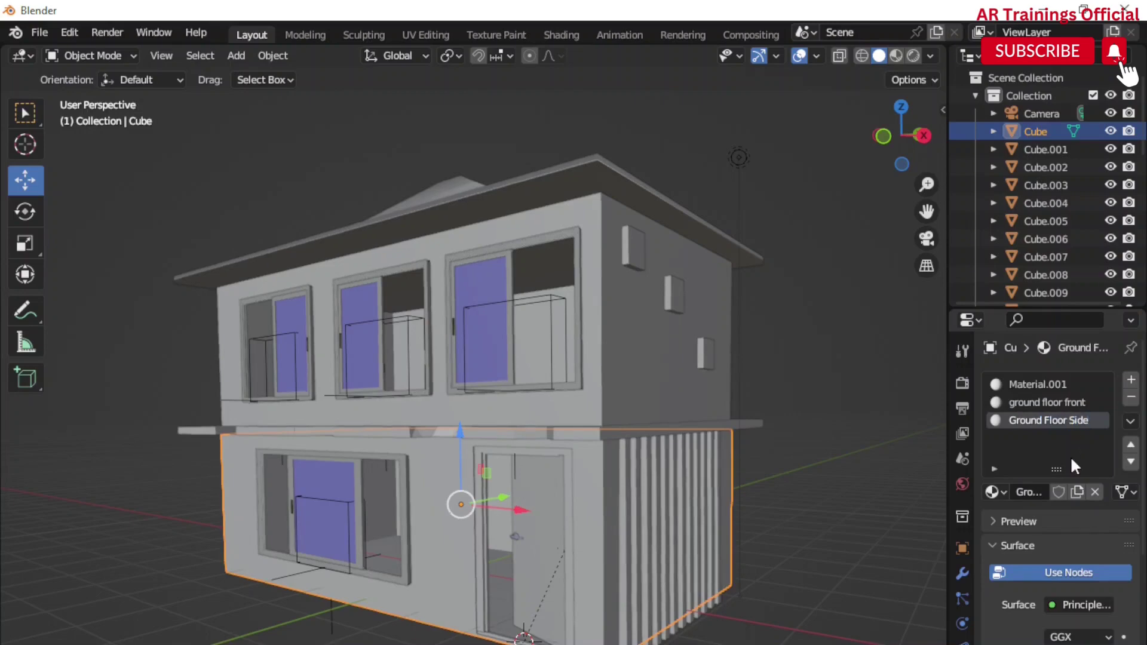
pyautogui.keyDown('shift'); pyautogui.moveTo(752, 561); pyautogui.dragTo(756, 536, button='middle'); pyautogui.keyUp('shift')
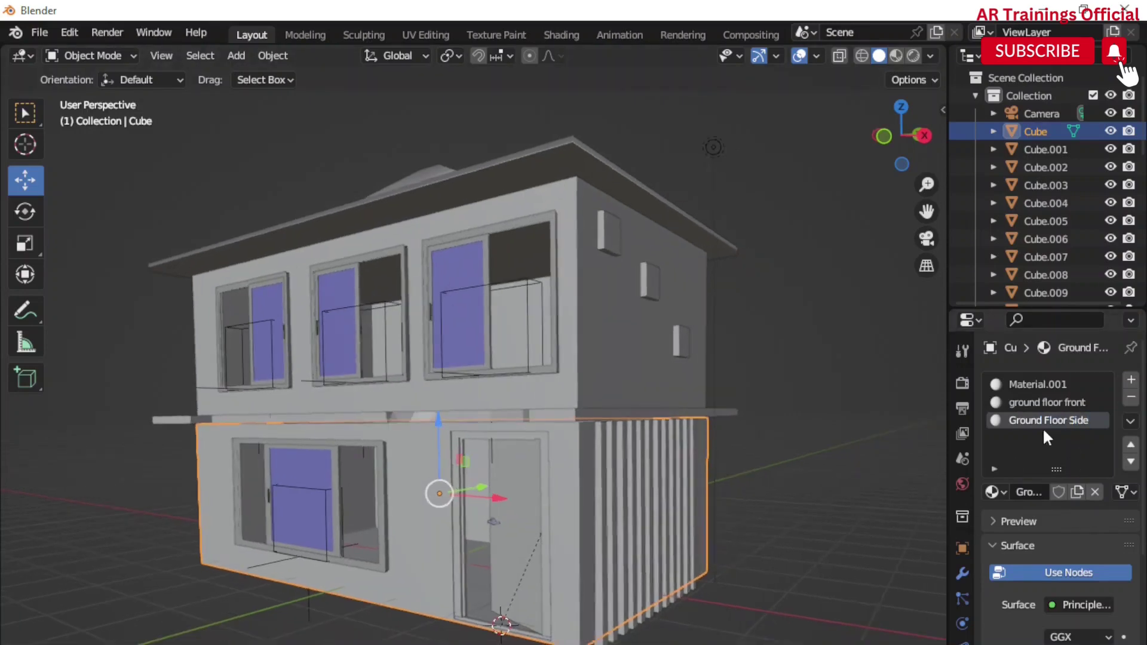
pyautogui.click(1047, 404)
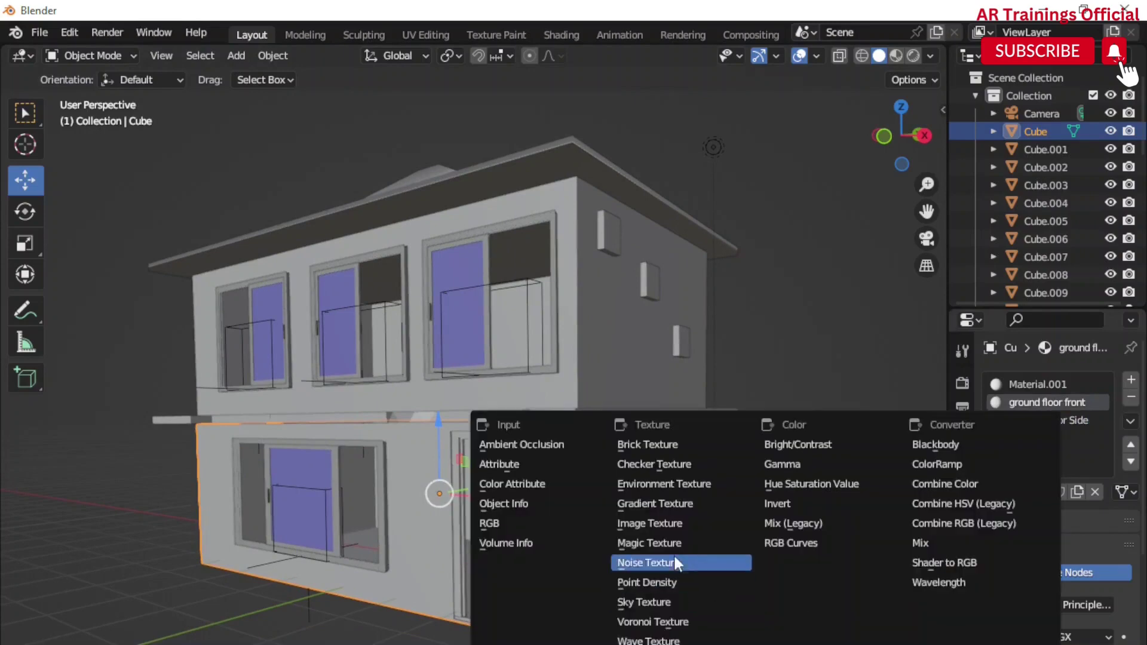
# Feed an image texture into ground floor front's Base Color, checking it in Material Preview
pyautogui.click(671, 522)
pyautogui.moveTo(708, 572); pyautogui.dragTo(672, 582, button='middle')
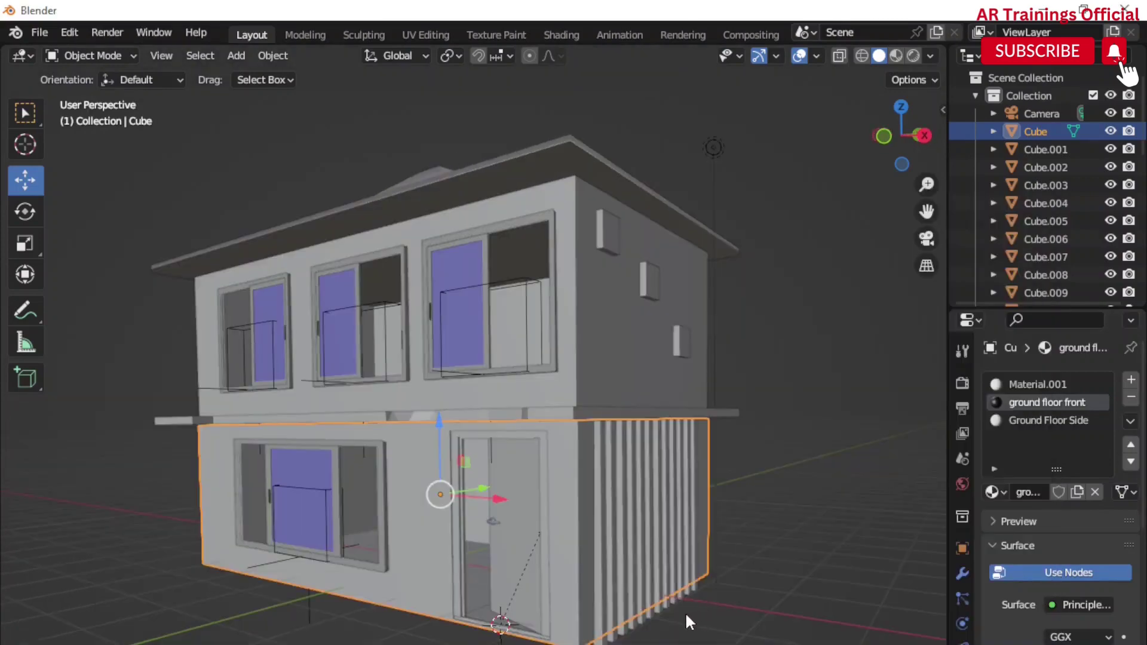
pyautogui.moveTo(686, 612)
pyautogui.mouseDown(button='middle')
pyautogui.moveTo(705, 530)
pyautogui.moveTo(740, 558)
pyautogui.mouseUp(button='middle')
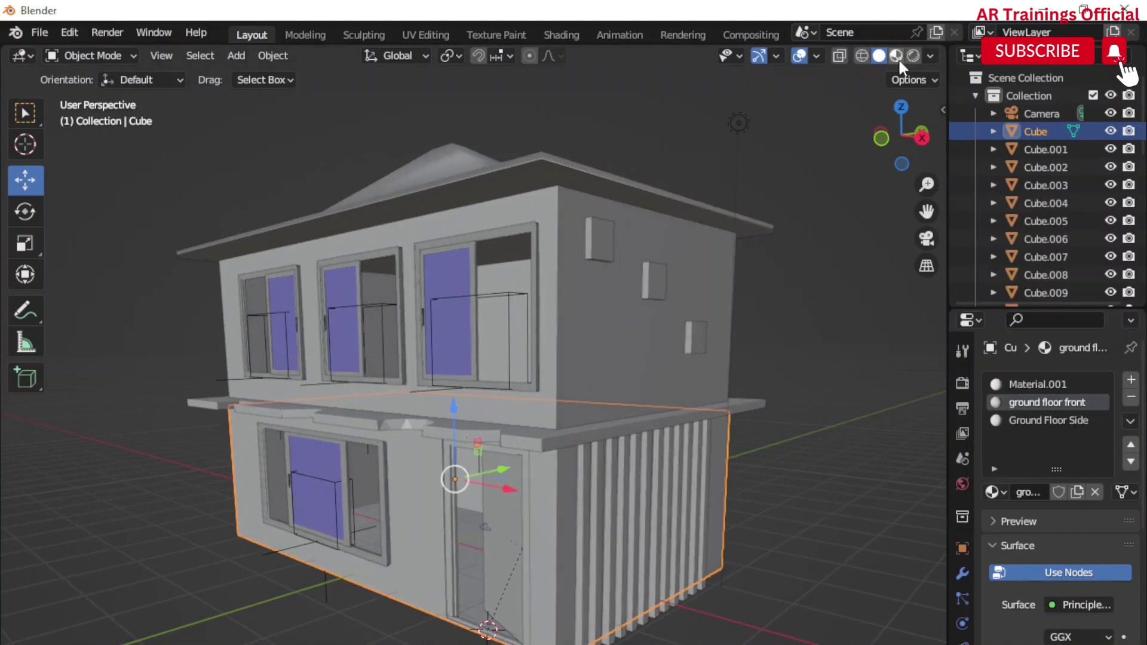
pyautogui.press('z')
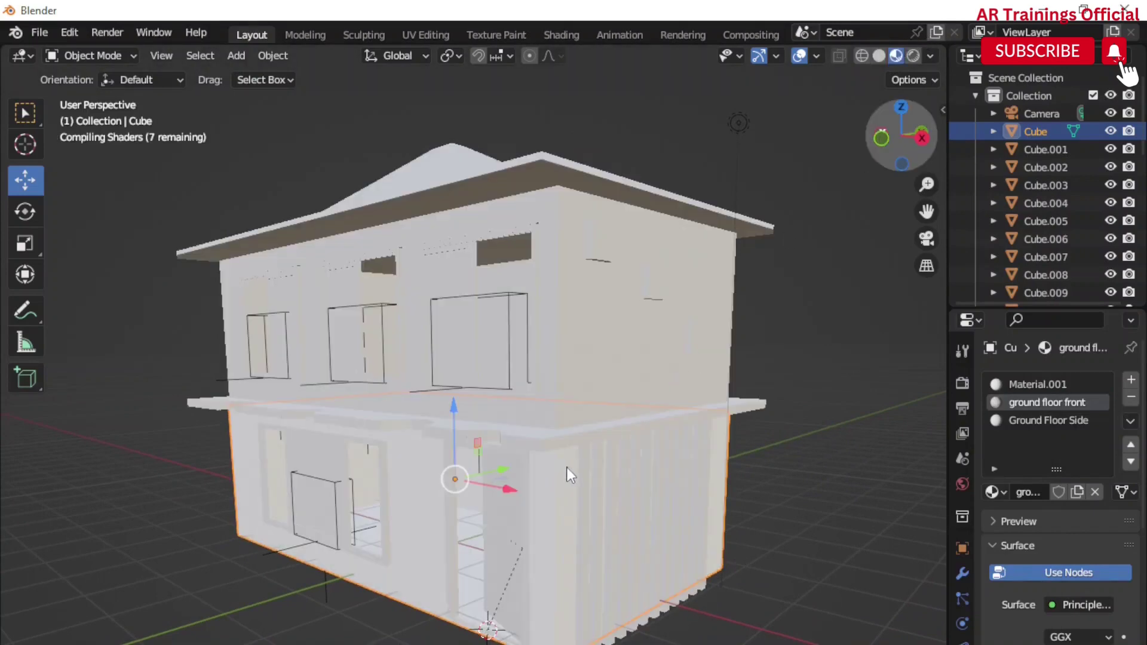
pyautogui.moveTo(568, 474); pyautogui.dragTo(599, 457, button='middle')
pyautogui.moveTo(673, 501); pyautogui.dragTo(658, 505, button='middle')
pyautogui.moveTo(575, 505); pyautogui.dragTo(598, 499, button='middle')
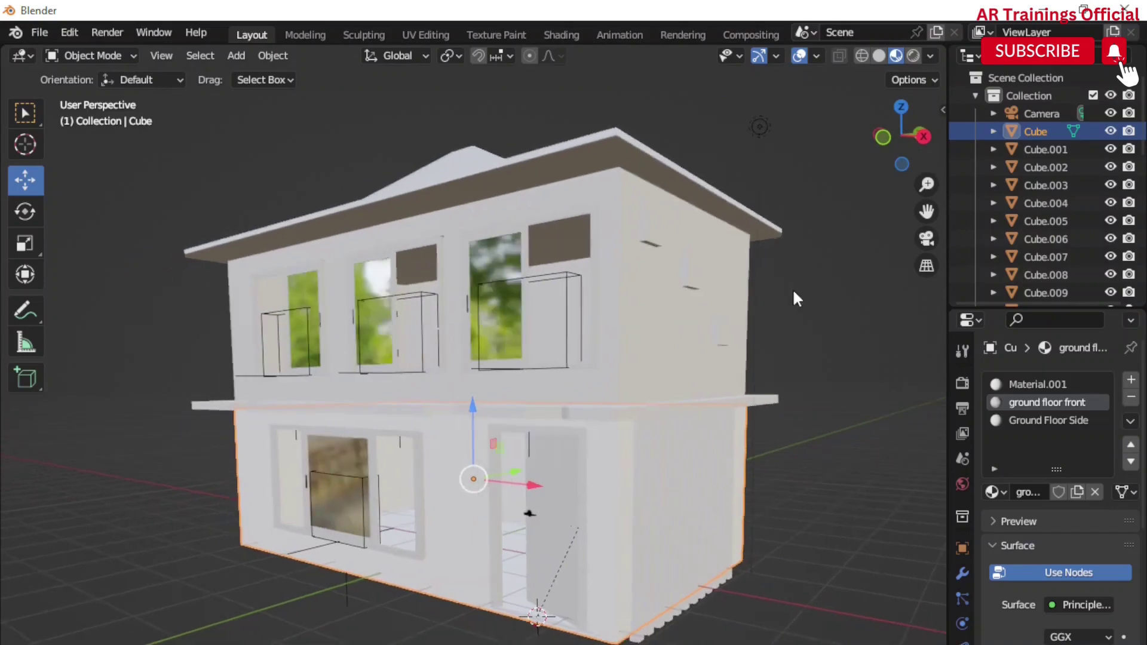
pyautogui.click(878, 56)
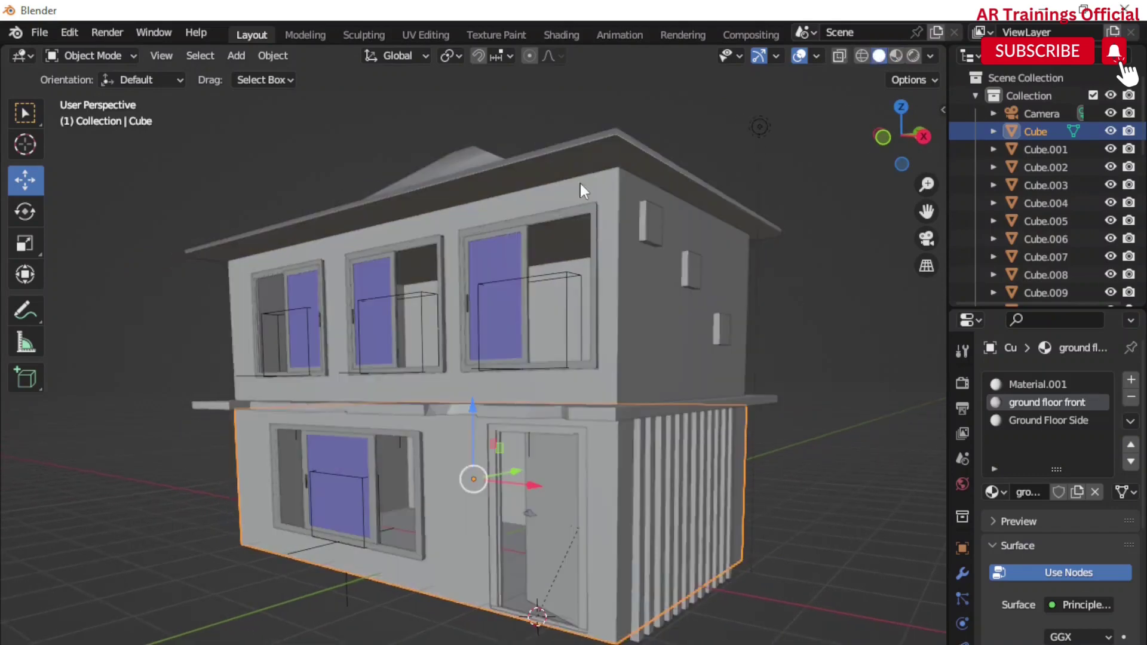
# In Edit Mode, select the ground-floor front, thin top and right-side wall faces
pyautogui.click(107, 58)
pyautogui.click(98, 94)
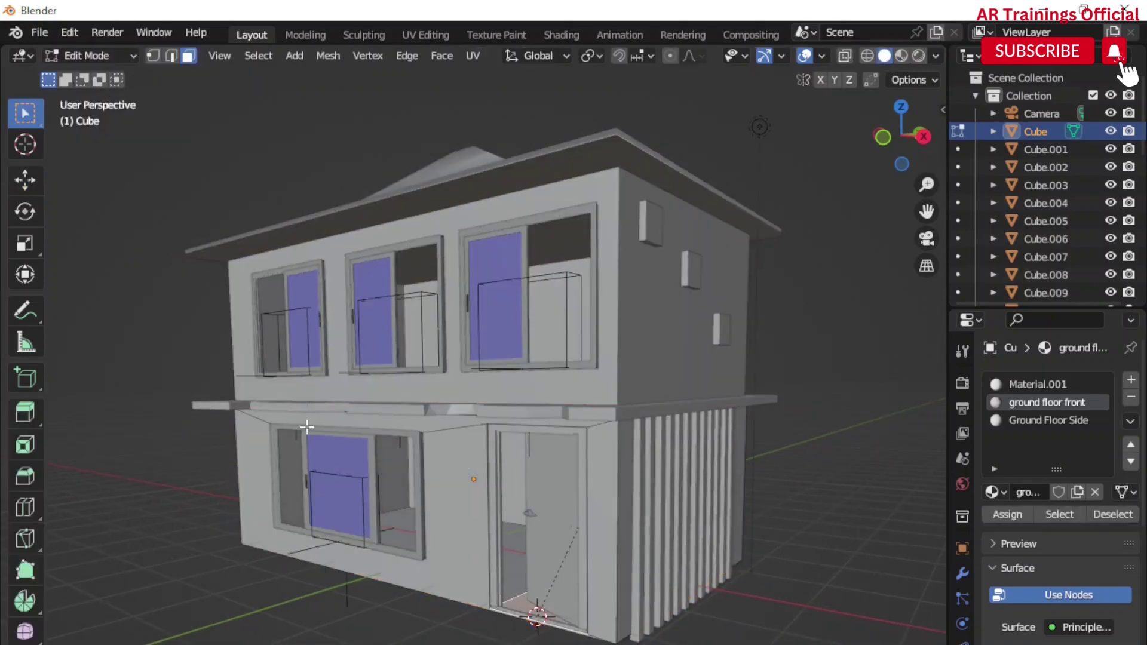
pyautogui.click(276, 442)
pyautogui.keyDown('shift'); pyautogui.click(398, 421); pyautogui.keyUp('shift')
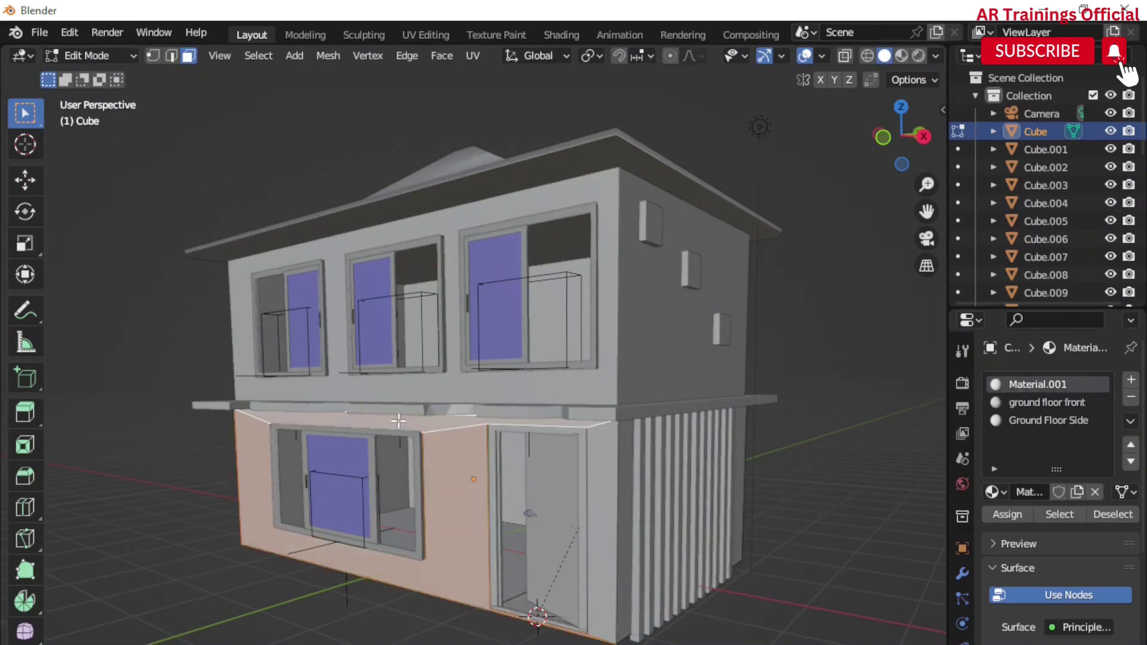
pyautogui.keyDown('shift'); pyautogui.click(591, 466); pyautogui.keyUp('shift')
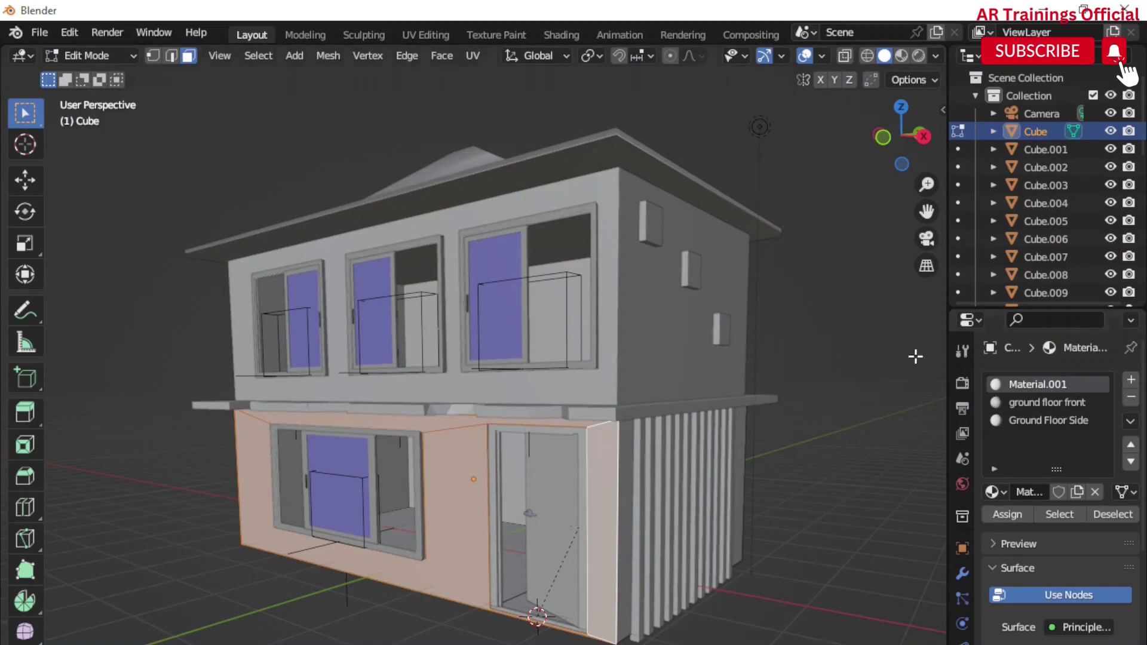
# Assign the 'ground floor front' brick material to the selected faces in Material Preview
pyautogui.click(901, 55)
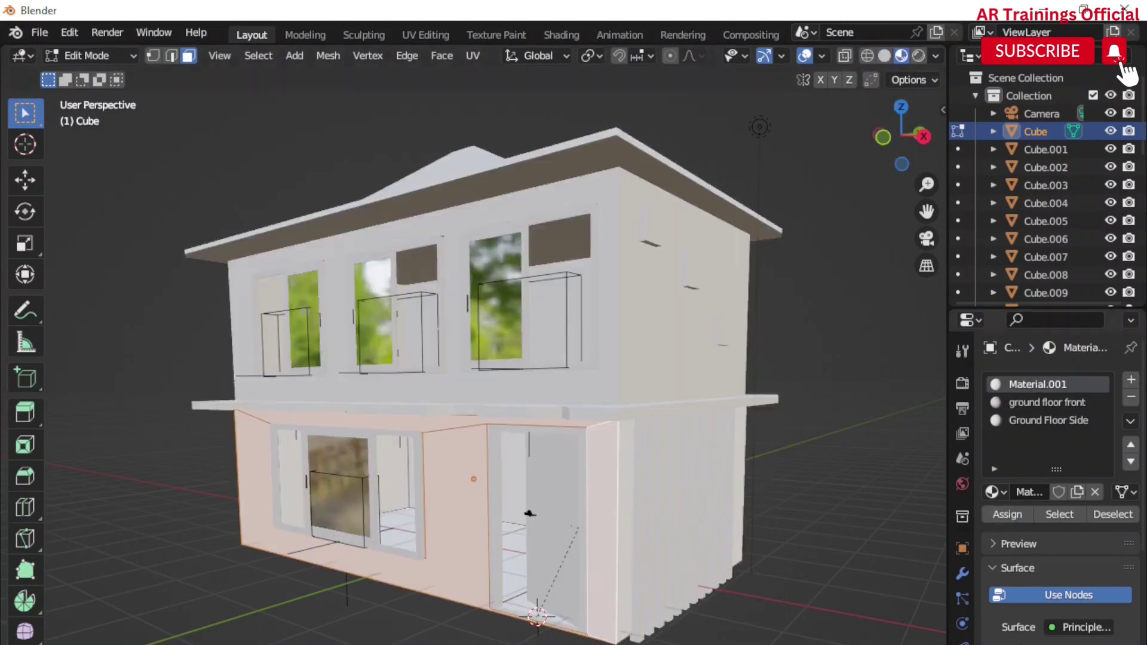
pyautogui.click(1031, 401)
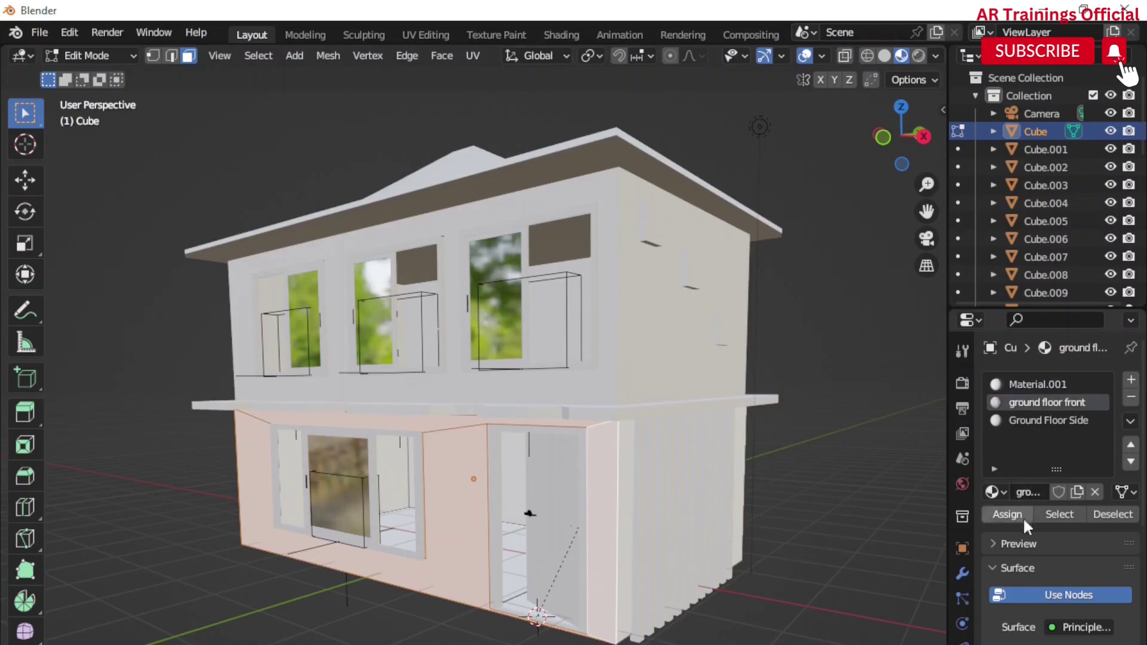
pyautogui.click(1007, 513)
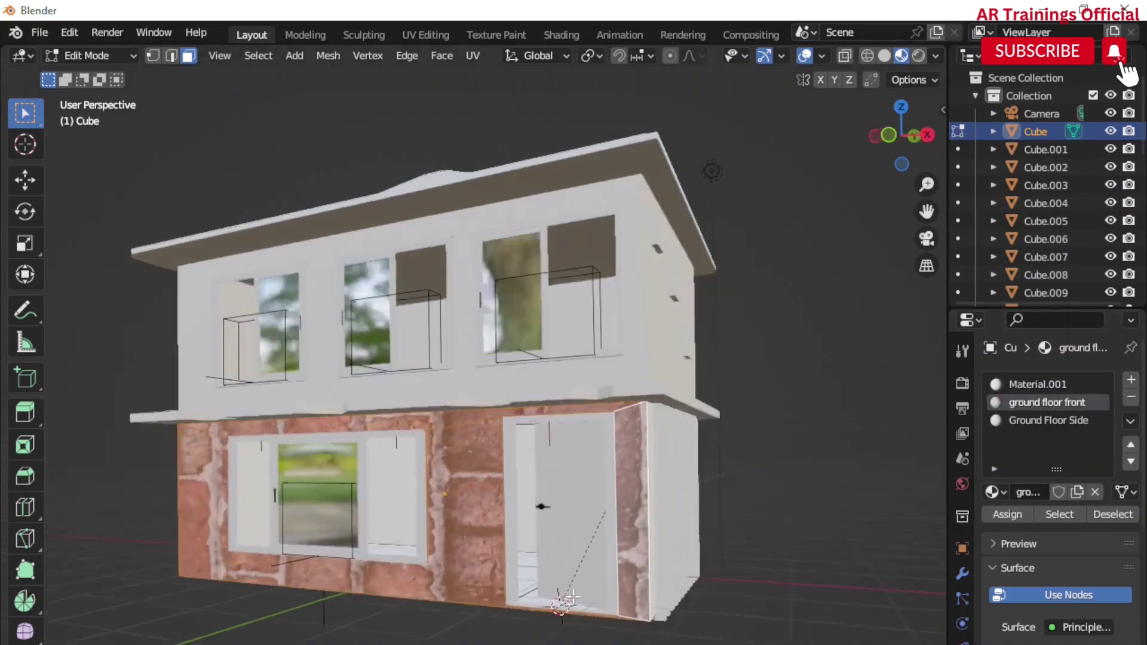
pyautogui.moveTo(358, 299); pyautogui.dragTo(126, 67, button='middle')
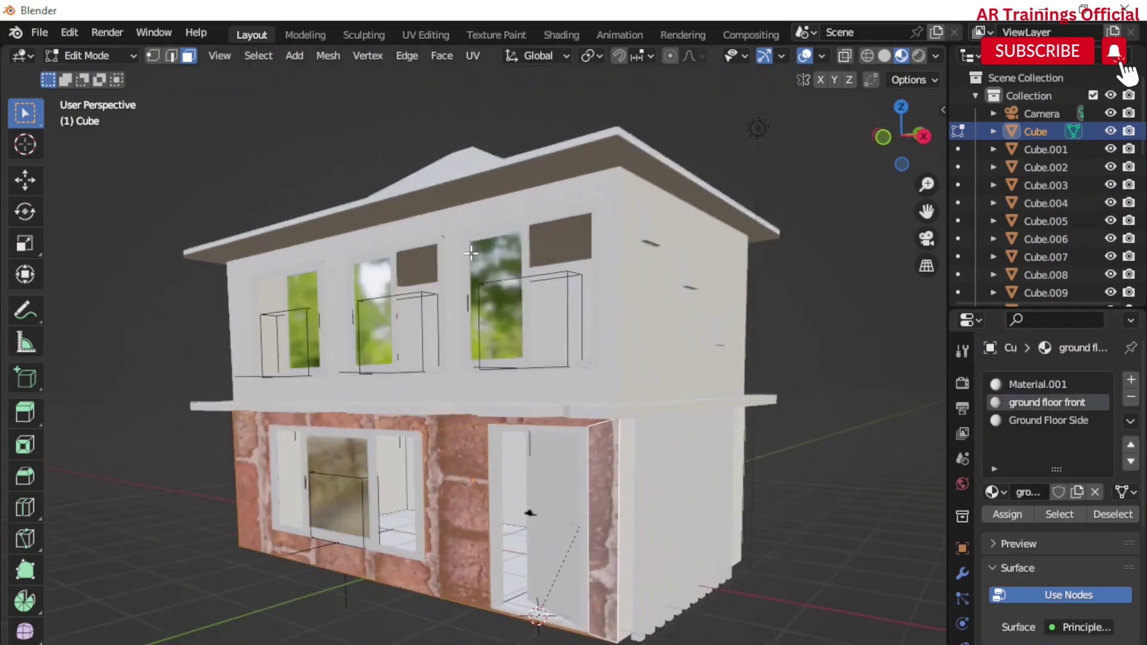
pyautogui.click(106, 54)
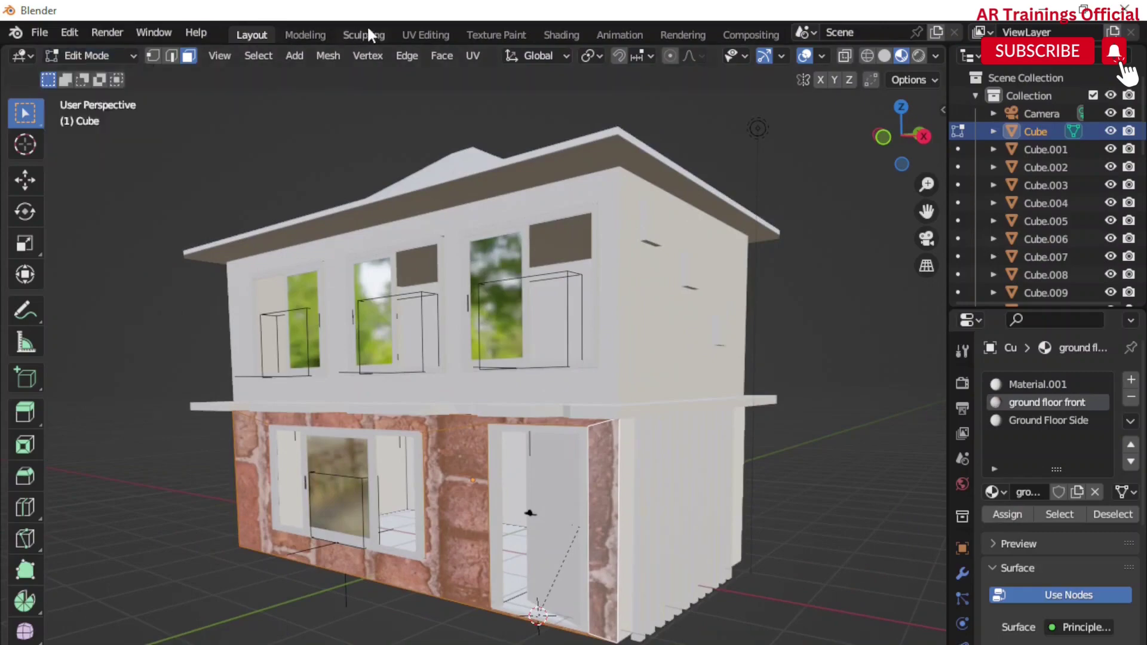
# In UV Editing, move the front wall's UV island to the texture's middle and enlarge it
pyautogui.click(425, 35)
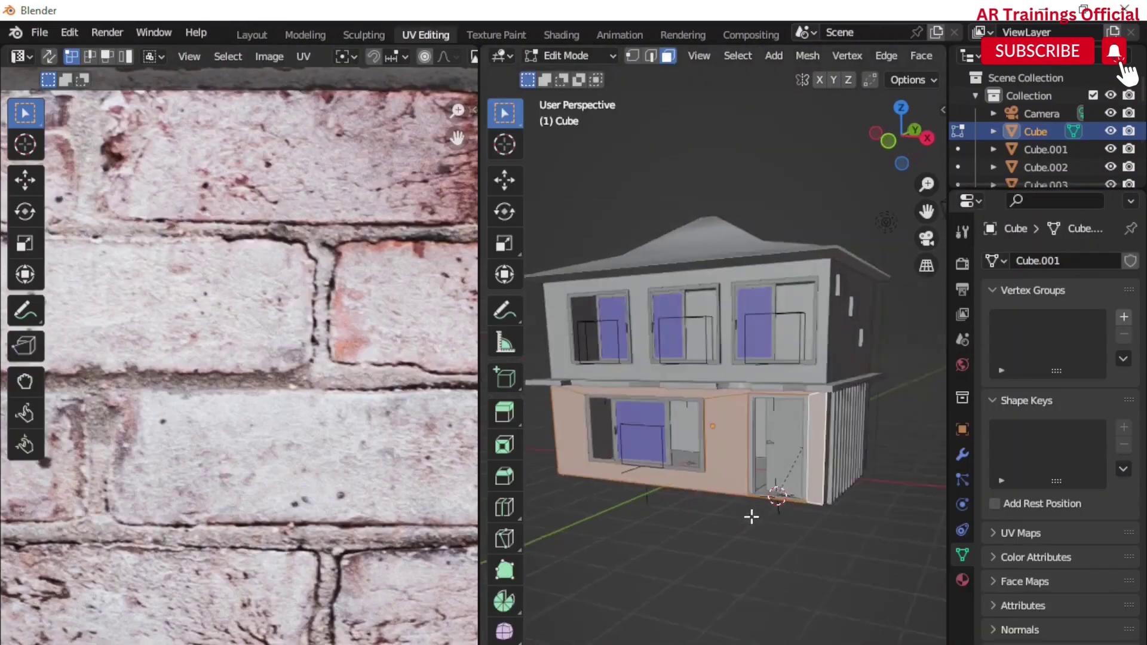
pyautogui.scroll(-4, 331, 507)
pyautogui.scroll(-4, 331, 506)
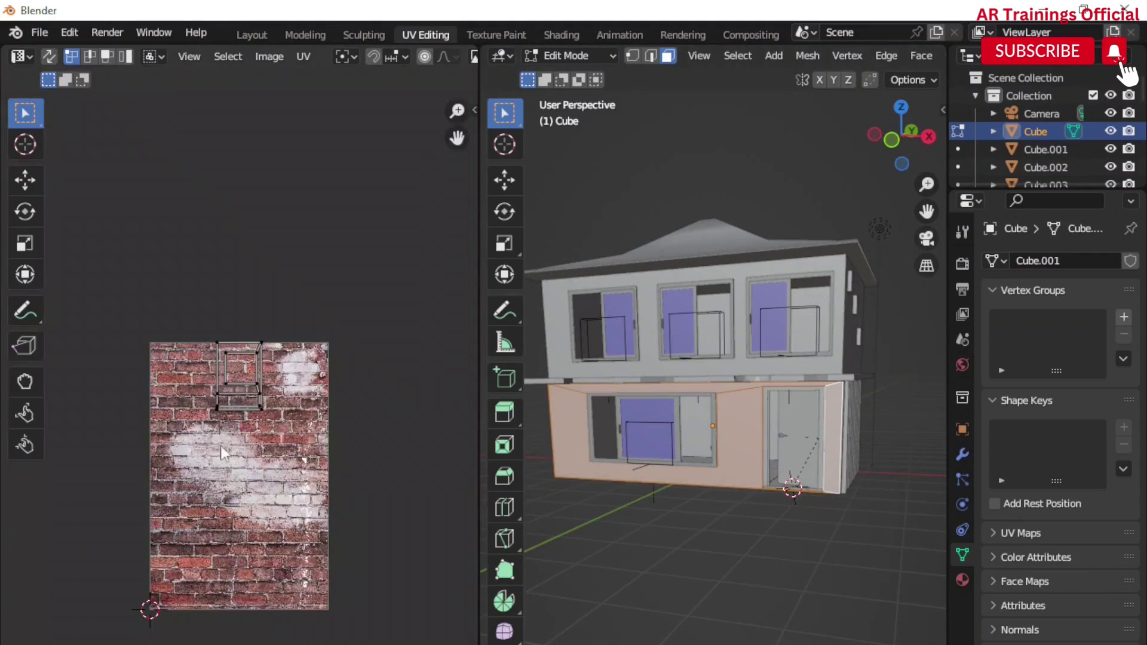
pyautogui.scroll(1, 238, 471)
pyautogui.moveTo(295, 428); pyautogui.dragTo(201, 292)
pyautogui.press('g')
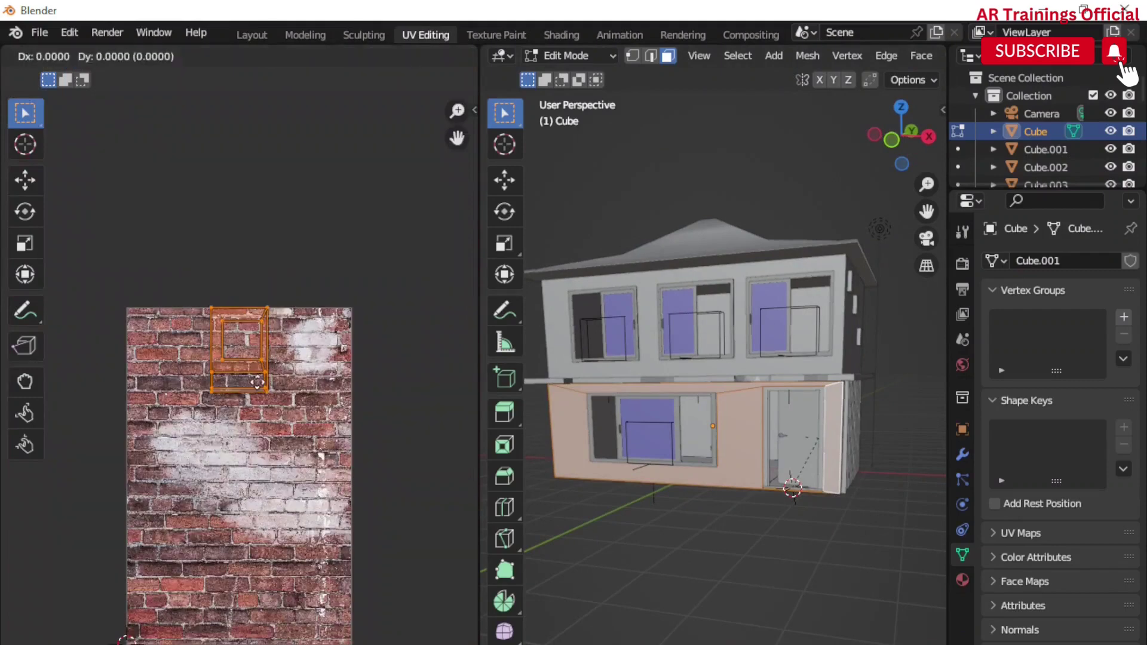
pyautogui.press('Escape')
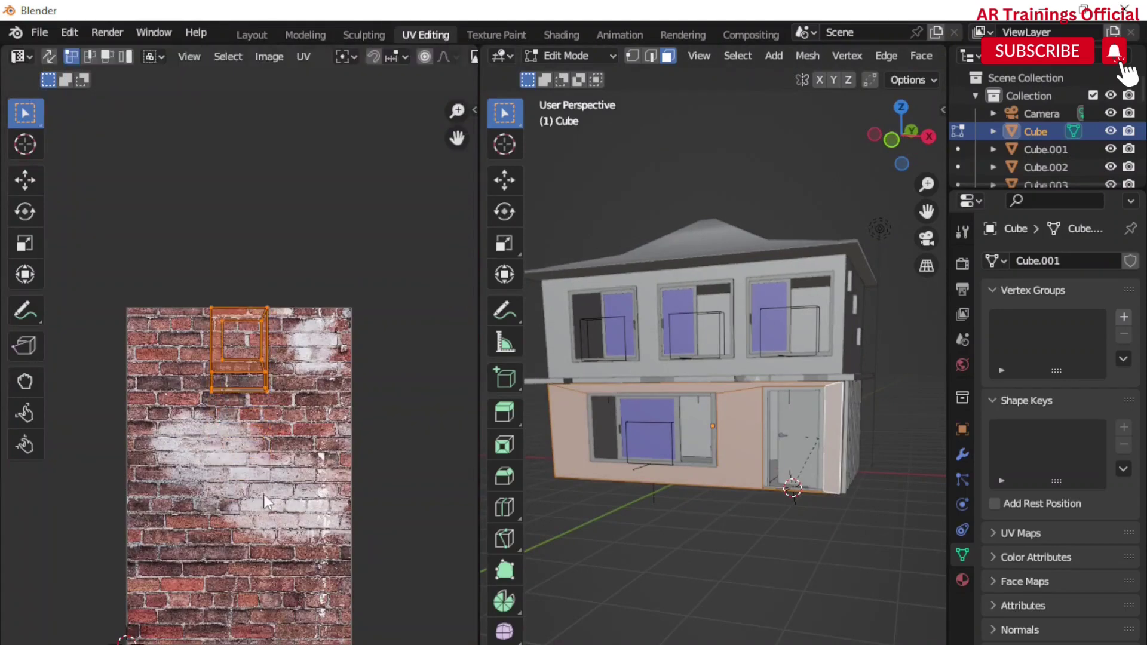
pyautogui.press('g')
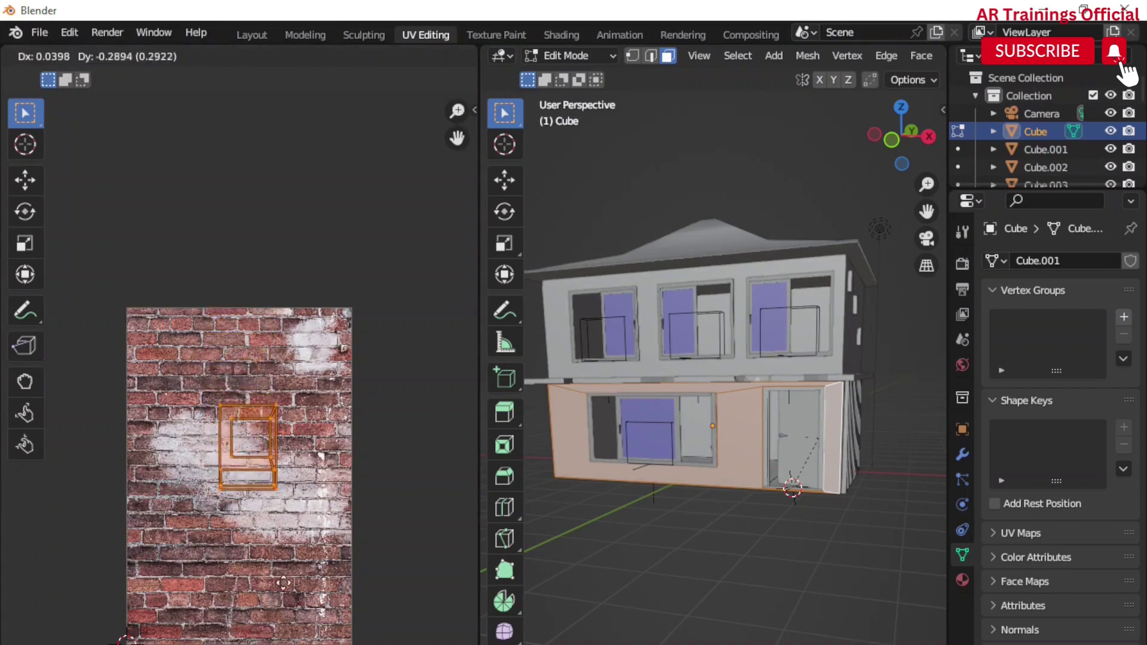
pyautogui.click(275, 592)
pyautogui.press('s')
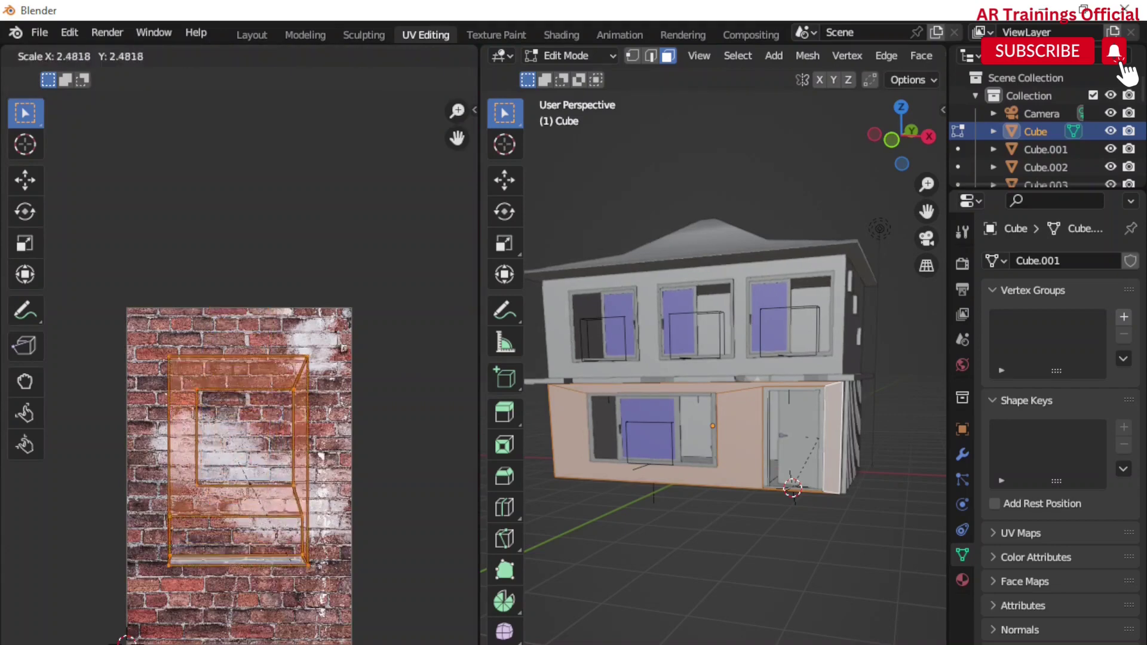
pyautogui.click(464, 87)
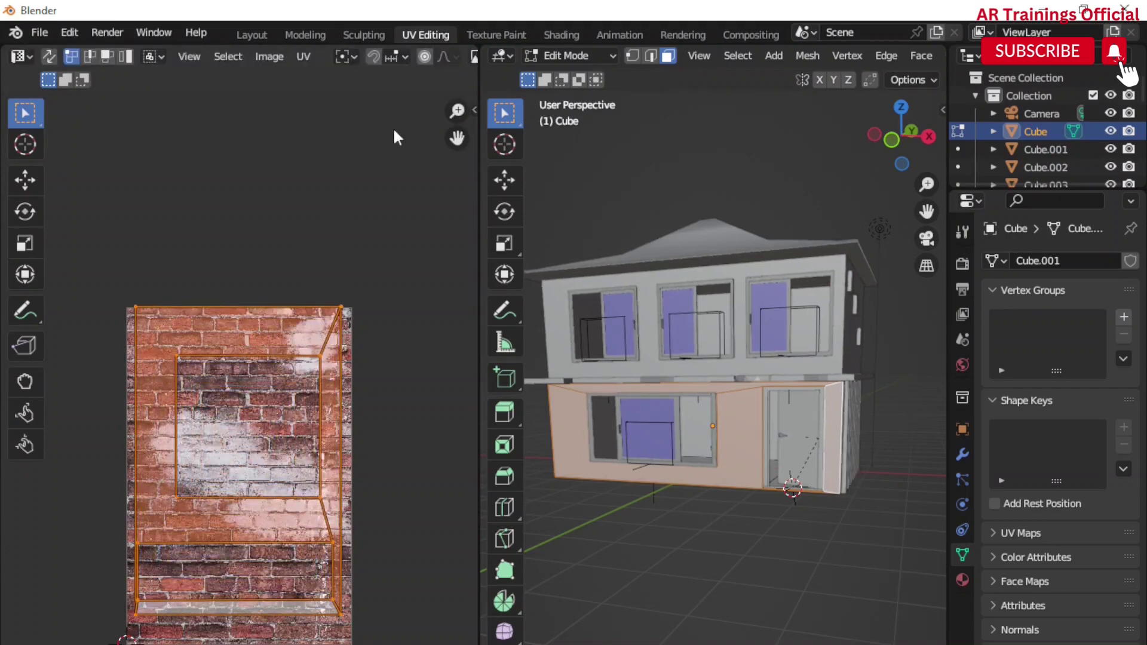
# Select all UV faces and fine-tune their position and scale over the brick image
pyautogui.moveTo(404, 596); pyautogui.dragTo(99, 257)
pyautogui.click(26, 179)
pyautogui.moveTo(239, 400); pyautogui.dragTo(236, 428)
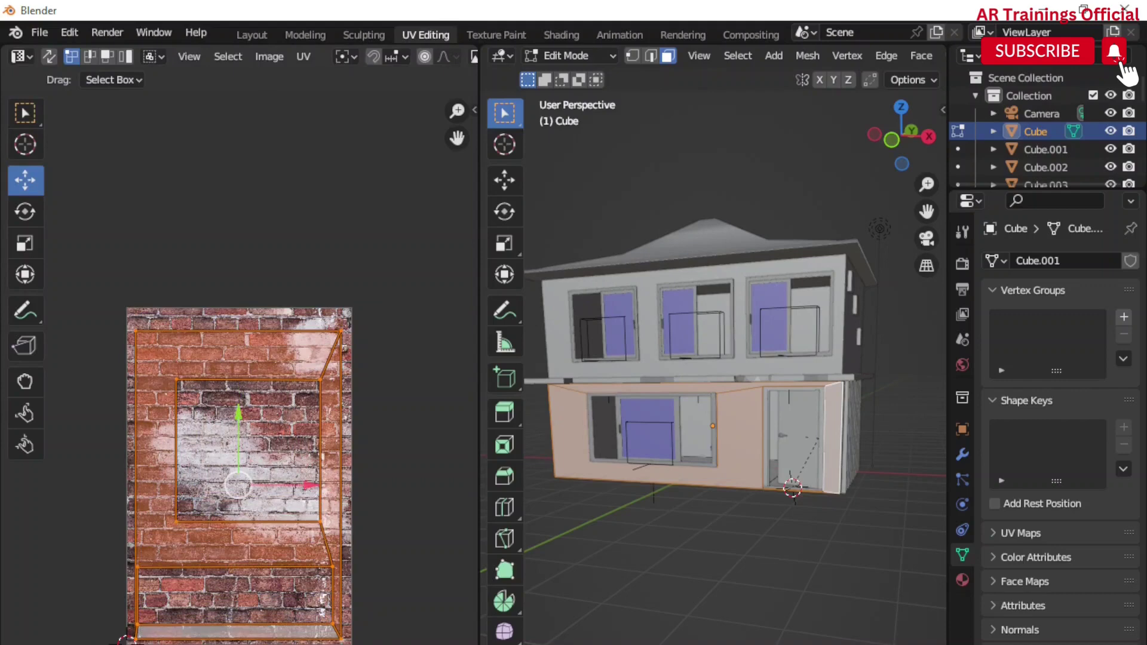
pyautogui.press('s')
pyautogui.click(253, 518)
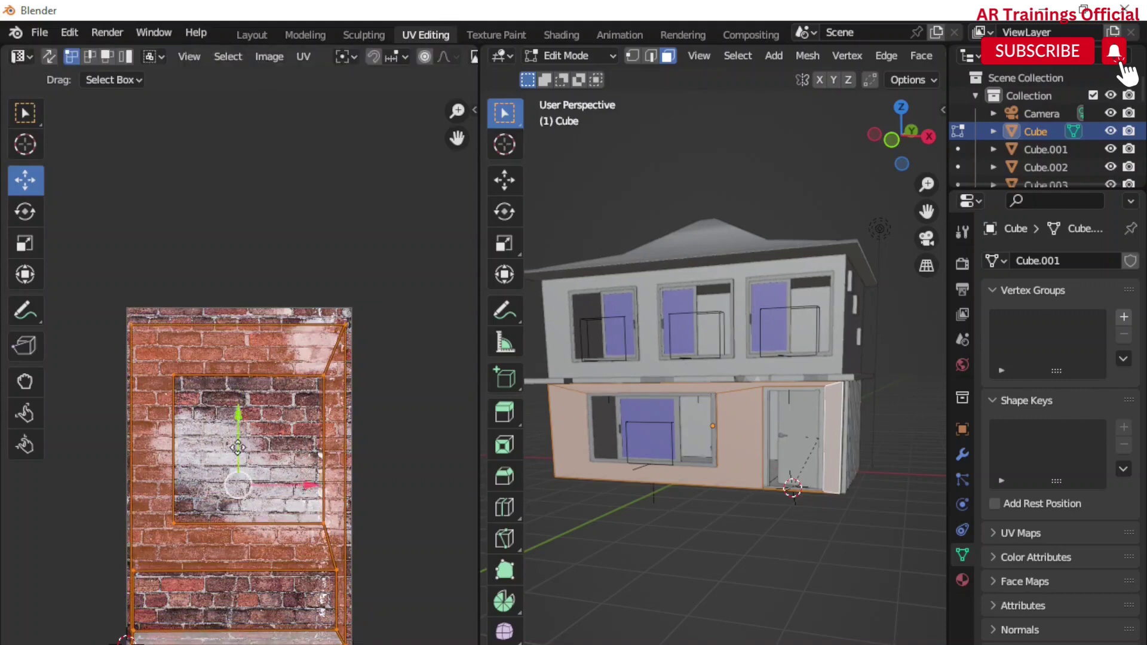
pyautogui.moveTo(237, 448); pyautogui.dragTo(241, 428)
pyautogui.press('s')
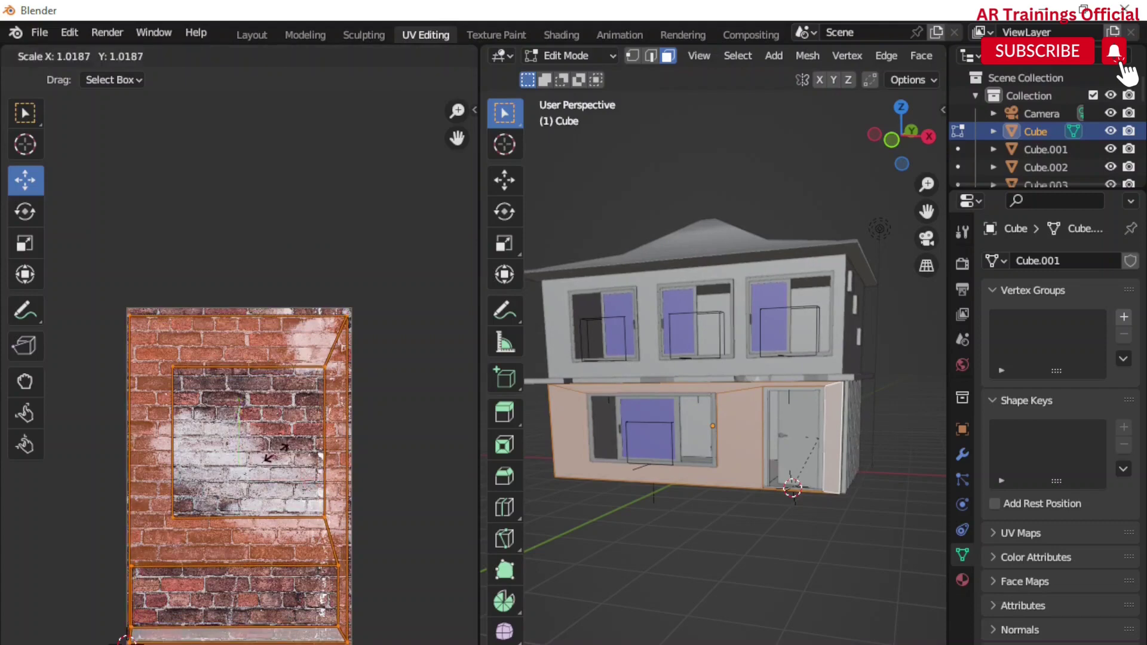
pyautogui.click(274, 452)
pyautogui.moveTo(244, 424); pyautogui.dragTo(278, 418)
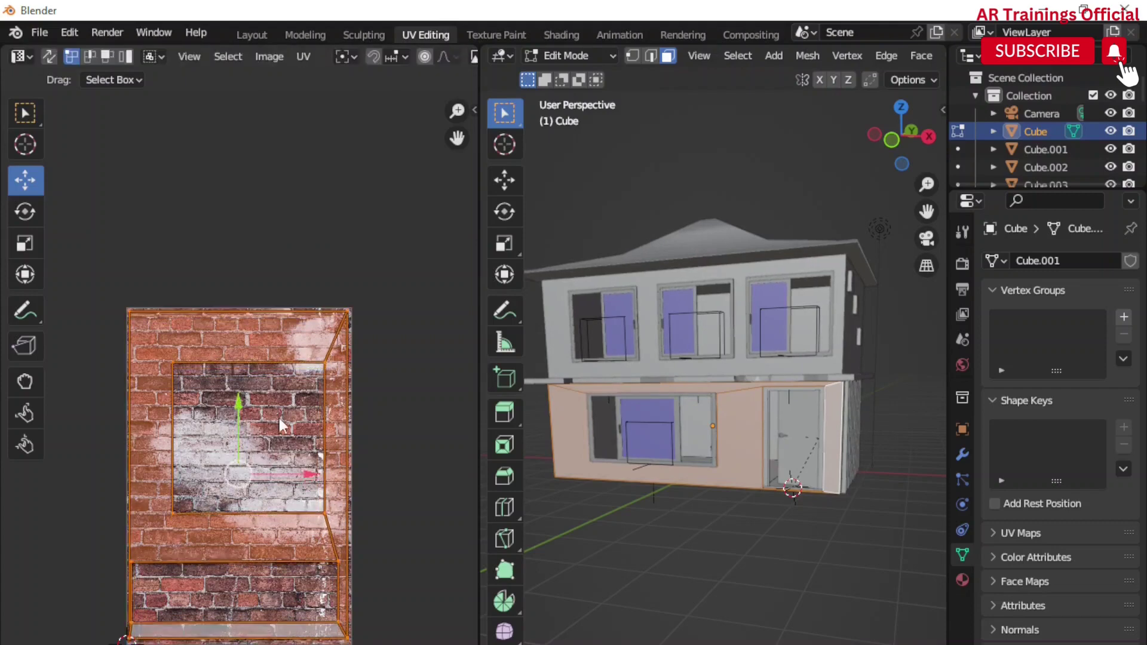
# Check the brick front in Layout, then rotate the UV island about -90°
pyautogui.click(254, 34)
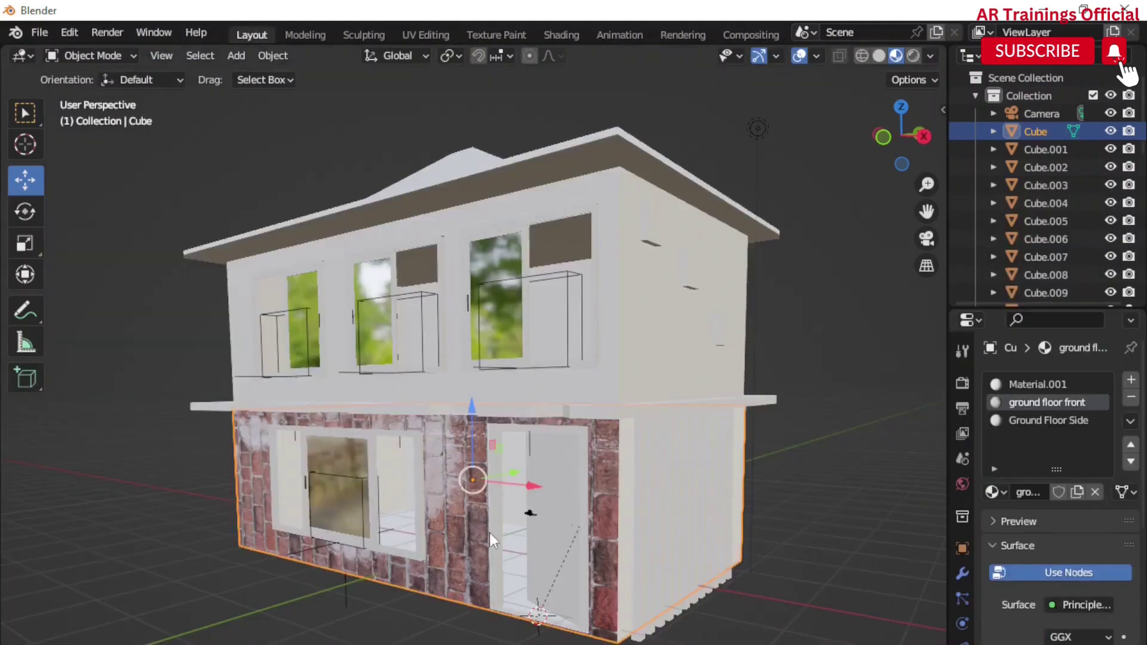
pyautogui.moveTo(520, 511); pyautogui.dragTo(489, 529, button='middle')
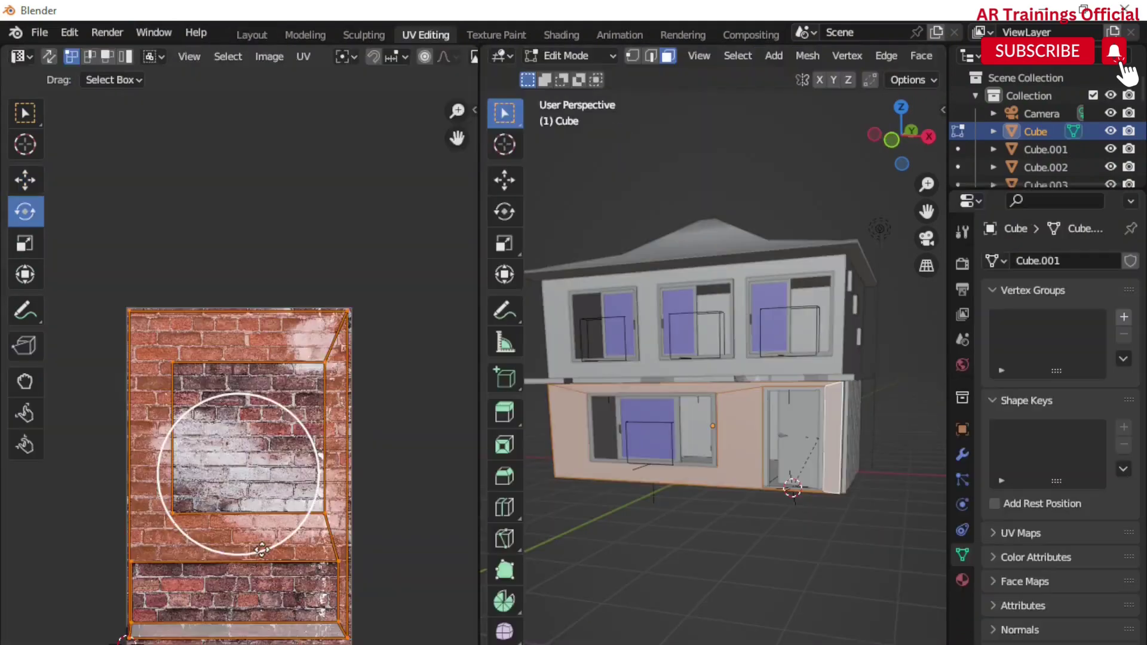
pyautogui.moveTo(262, 550); pyautogui.dragTo(328, 444)
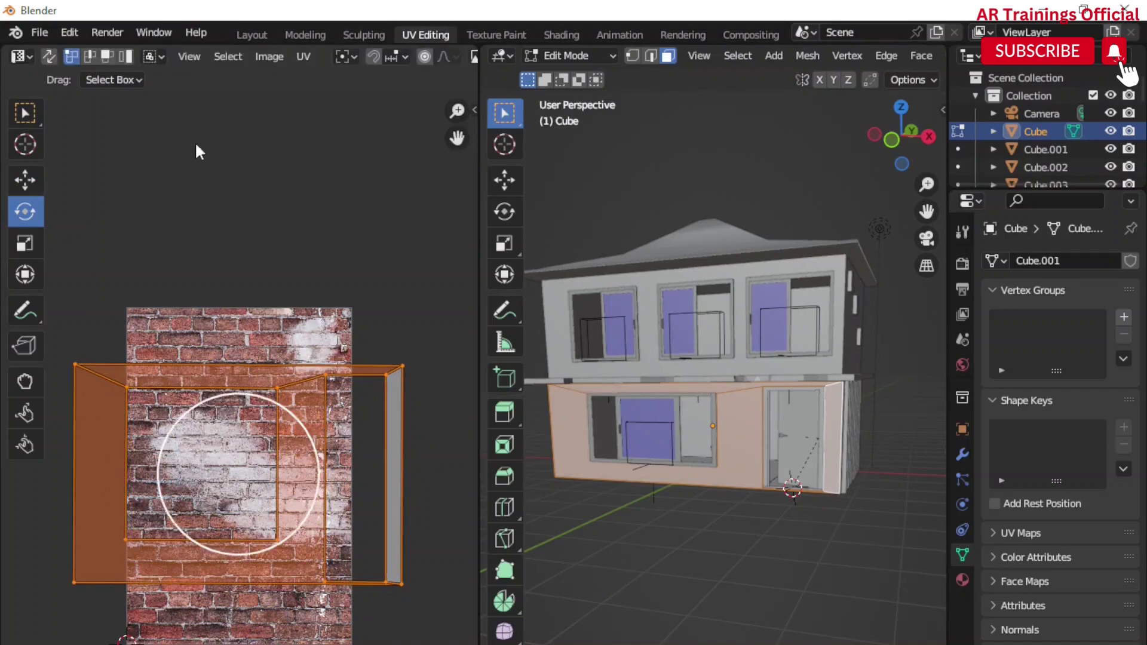
# Return to Layout and put the house into Edit Mode
pyautogui.click(259, 32)
pyautogui.scroll(3, 475, 572)
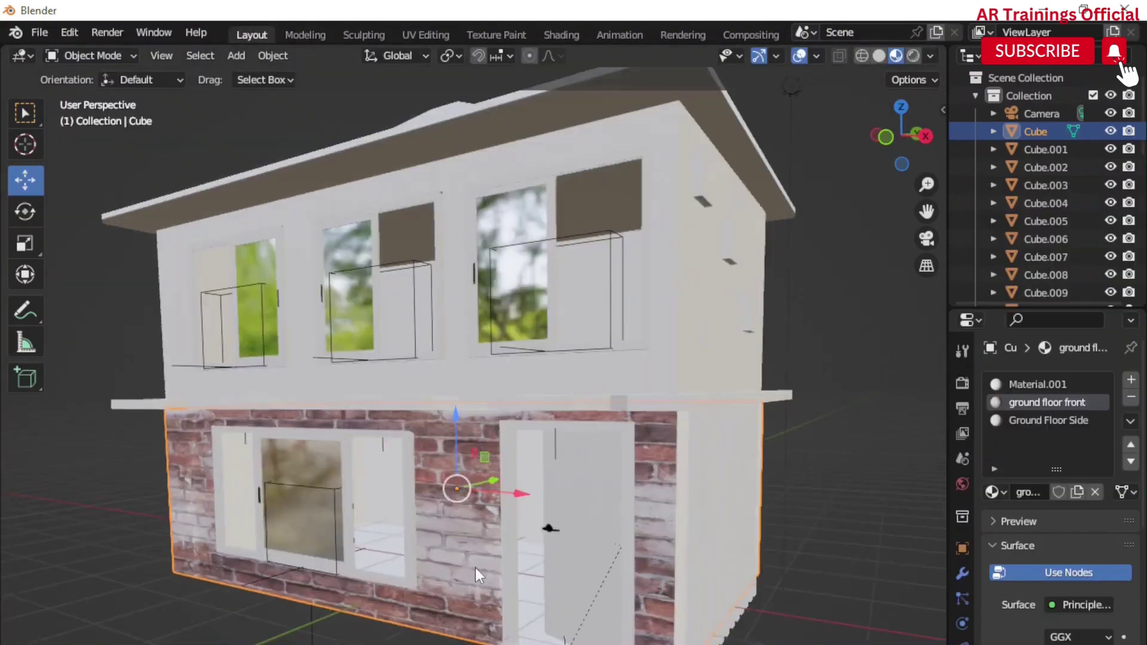
pyautogui.scroll(-3, 475, 568)
pyautogui.moveTo(646, 582)
pyautogui.mouseDown(button='middle')
pyautogui.moveTo(657, 576)
pyautogui.moveTo(512, 468)
pyautogui.mouseUp(button='middle')
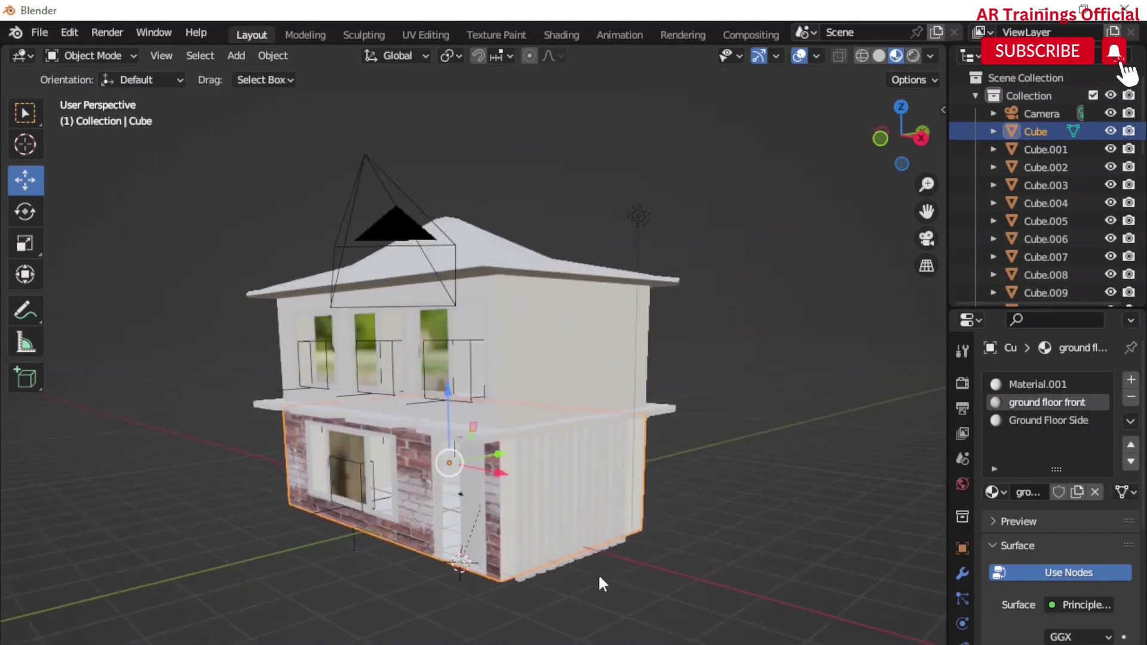
pyautogui.click(92, 55)
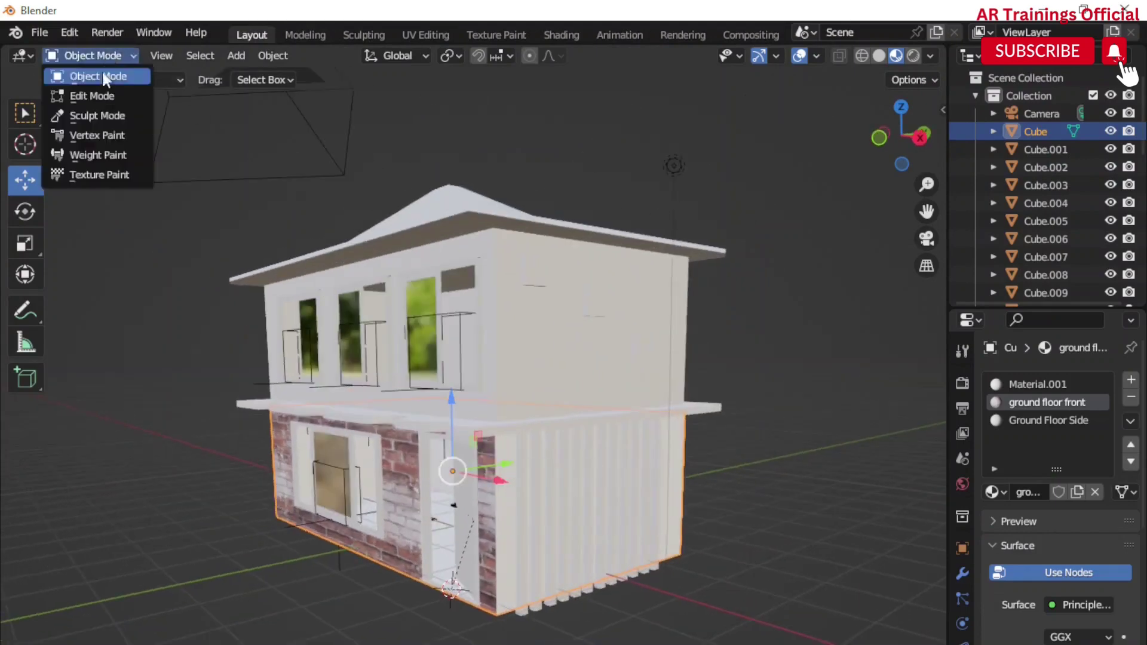
pyautogui.click(97, 95)
# Assign Ground Floor Side to the ground floor's right side wall face and orbit to check it
pyautogui.click(513, 474)
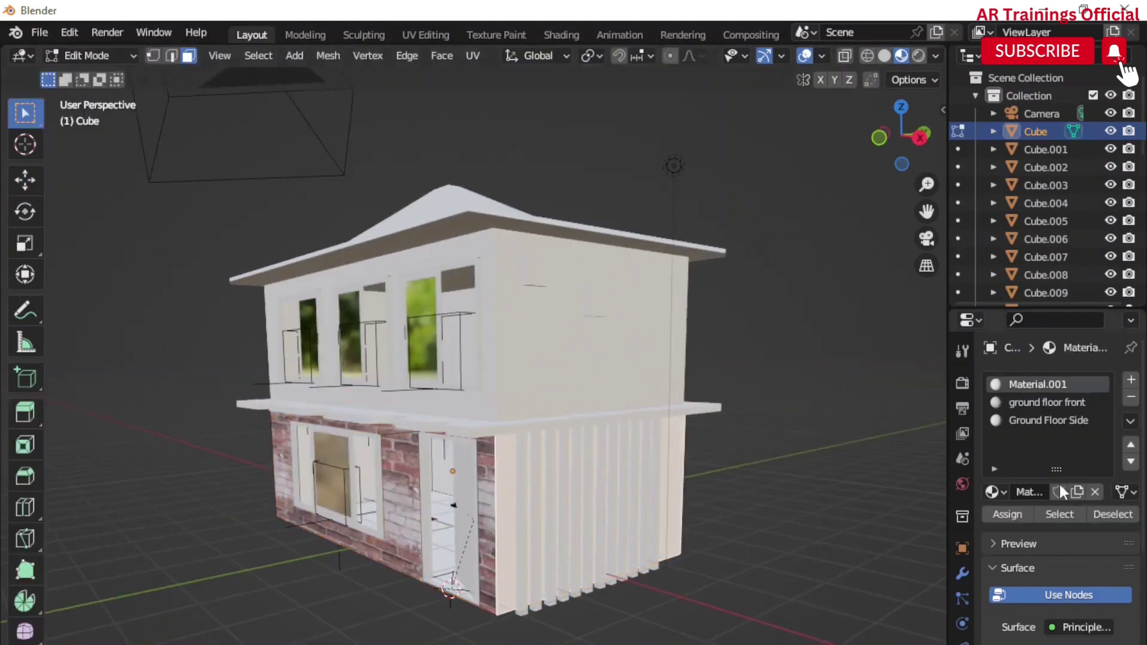
pyautogui.click(1041, 423)
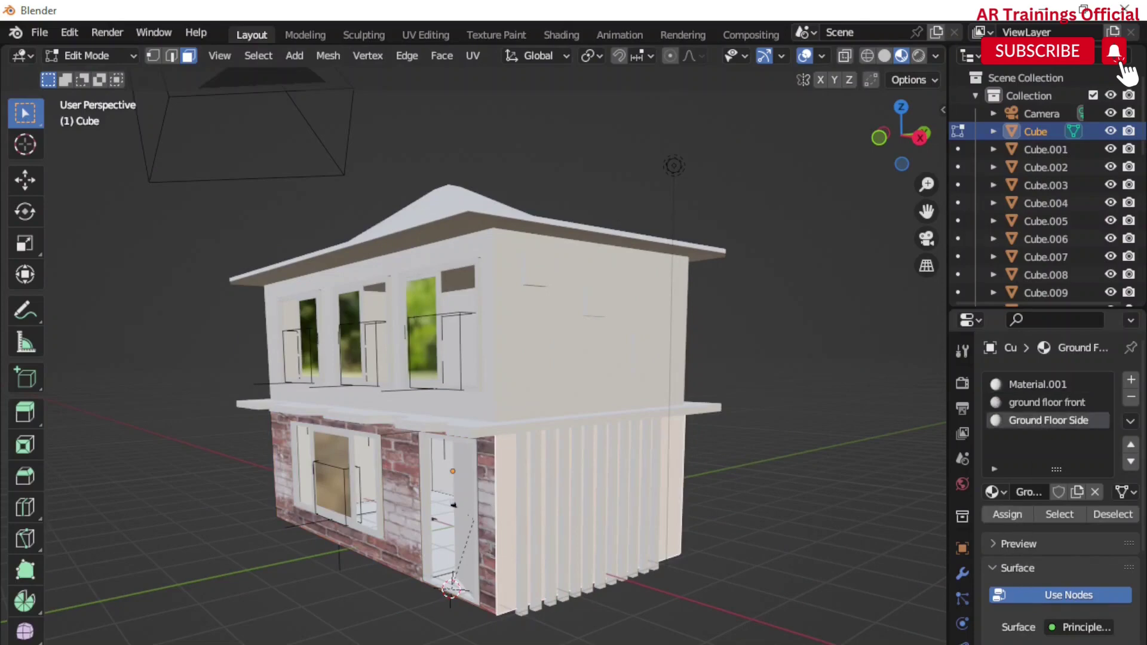
pyautogui.click(994, 492)
pyautogui.click(1051, 627)
pyautogui.moveTo(793, 594); pyautogui.dragTo(730, 630, button='middle')
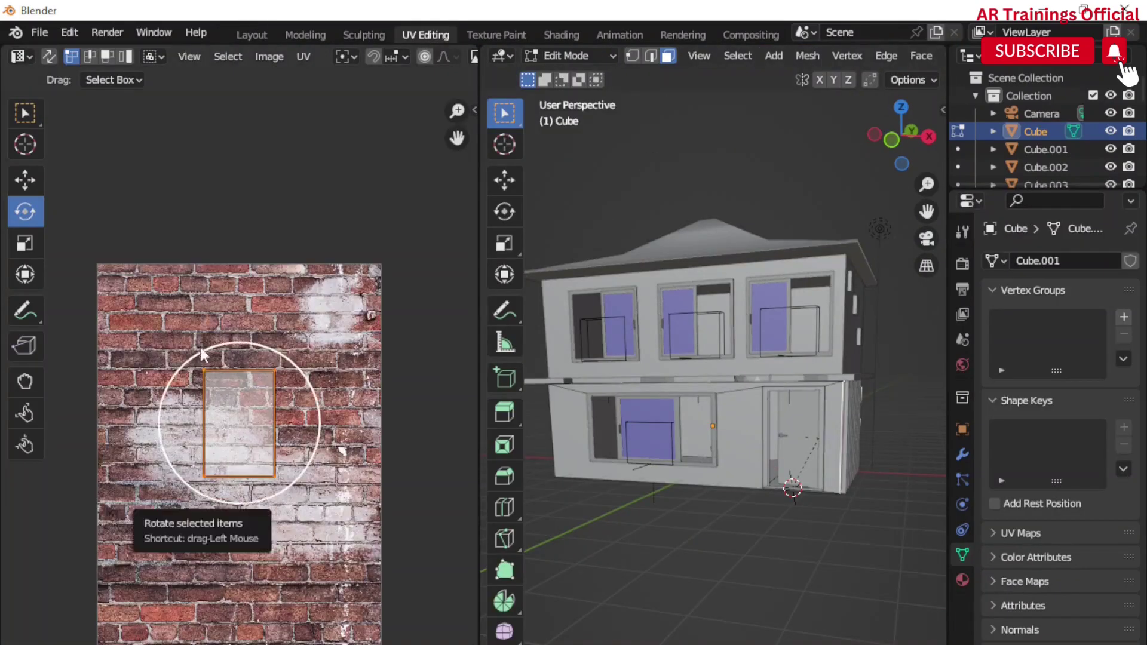
# Scale the side-wall UV island to about 0.94 and reposition it, then view the house in Layout
pyautogui.click(27, 179)
pyautogui.press('s')
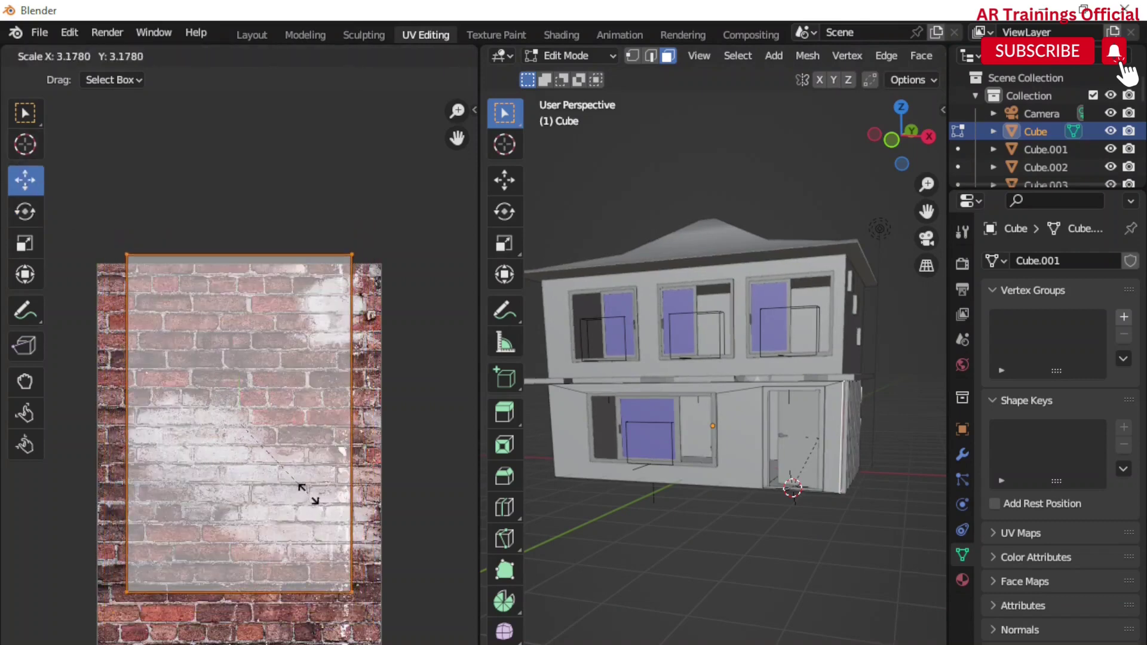
pyautogui.press('g')
pyautogui.press('s')
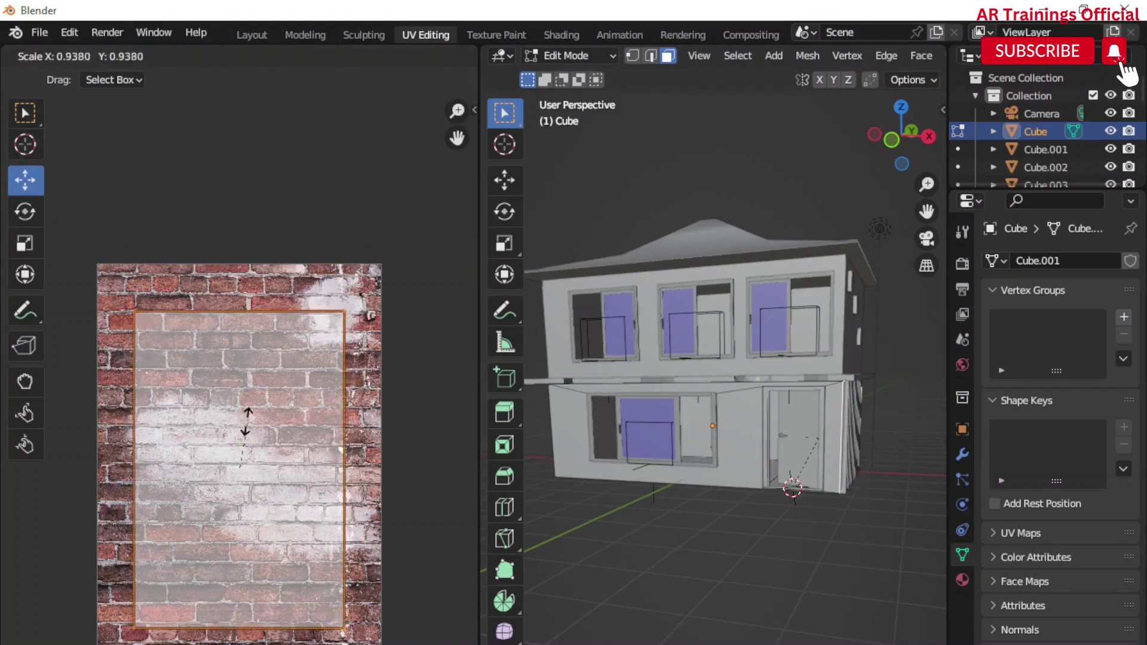
pyautogui.click(244, 420)
pyautogui.click(252, 35)
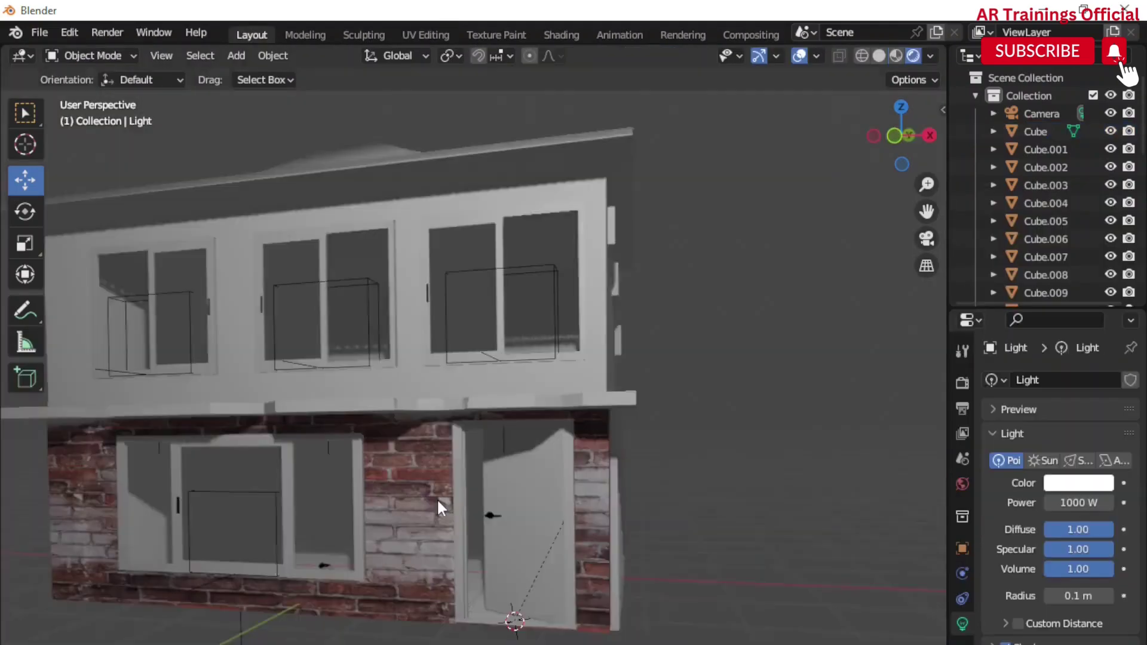
pyautogui.moveTo(436, 496)
pyautogui.mouseDown(button='middle')
pyautogui.moveTo(546, 474)
pyautogui.moveTo(532, 467)
pyautogui.mouseUp(button='middle')
pyautogui.scroll(-3, 554, 471)
pyautogui.scroll(2, 555, 480)
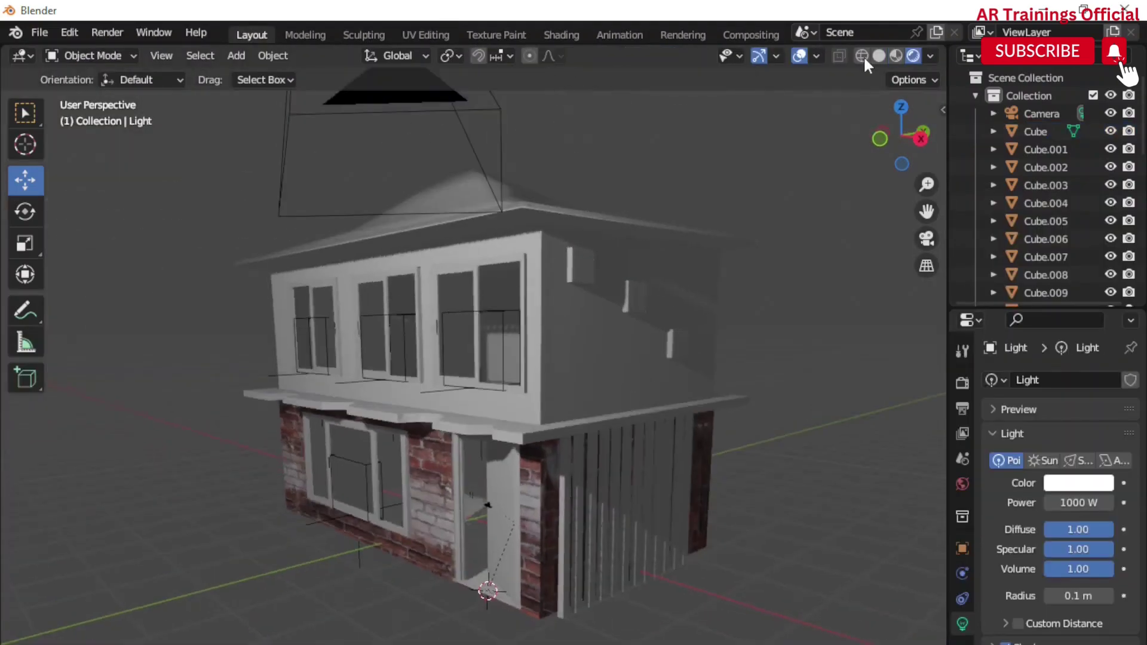
# In solid shading, select the upper floor Cube.002, enter Edit Mode and create a new material
pyautogui.click(880, 55)
pyautogui.click(579, 328)
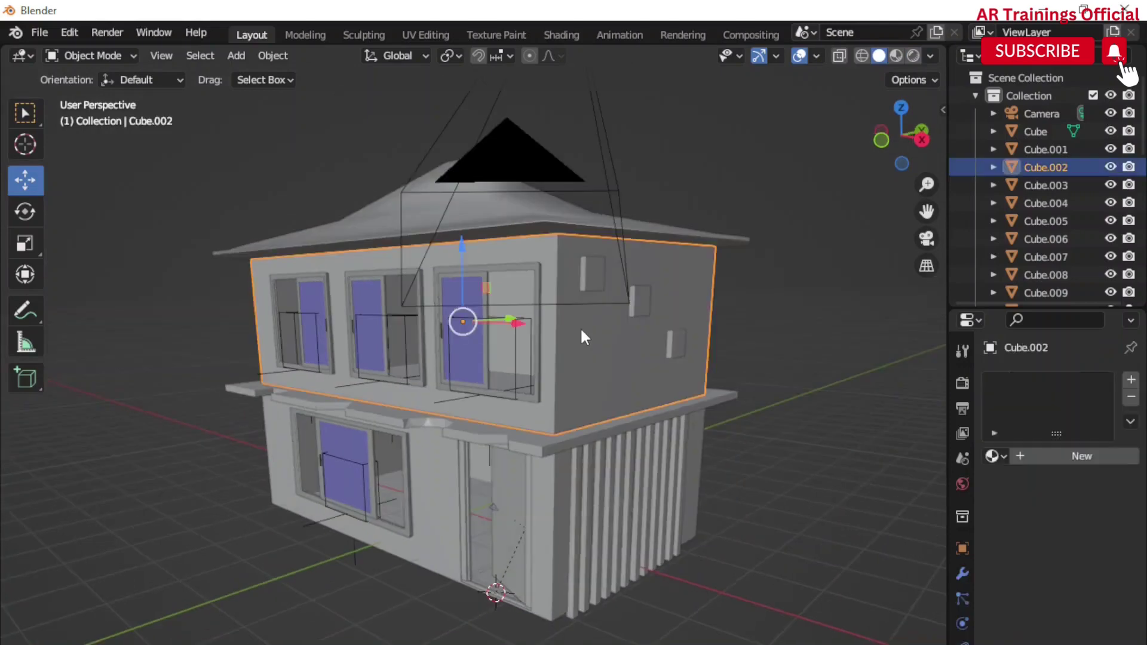
pyautogui.click(114, 57)
pyautogui.click(84, 98)
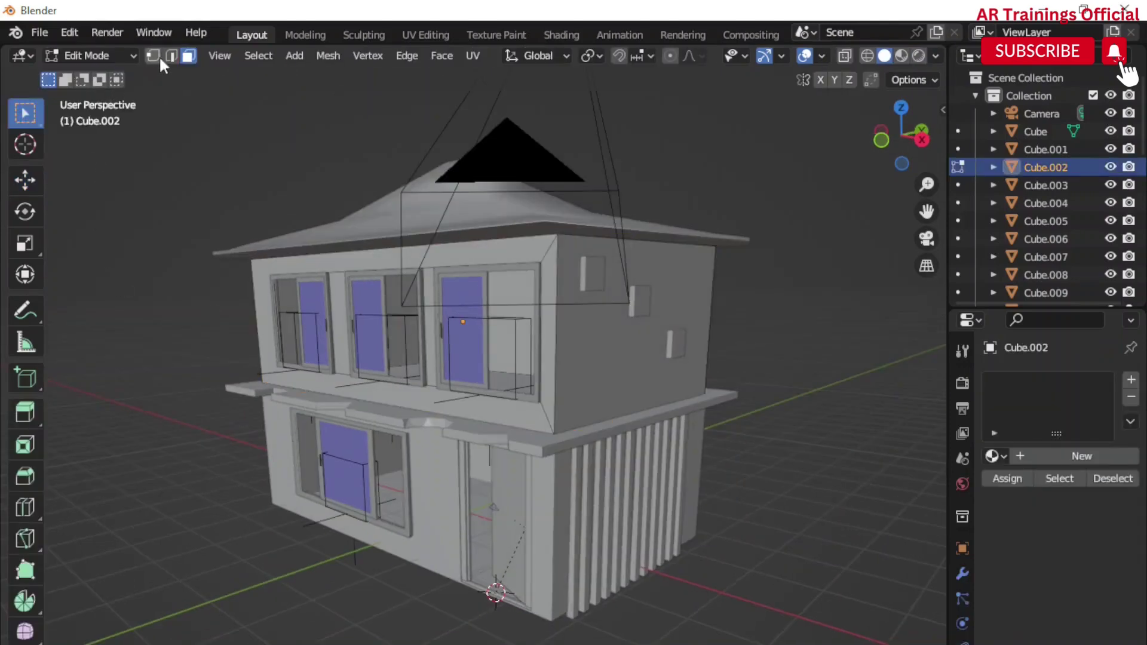
pyautogui.click(1075, 455)
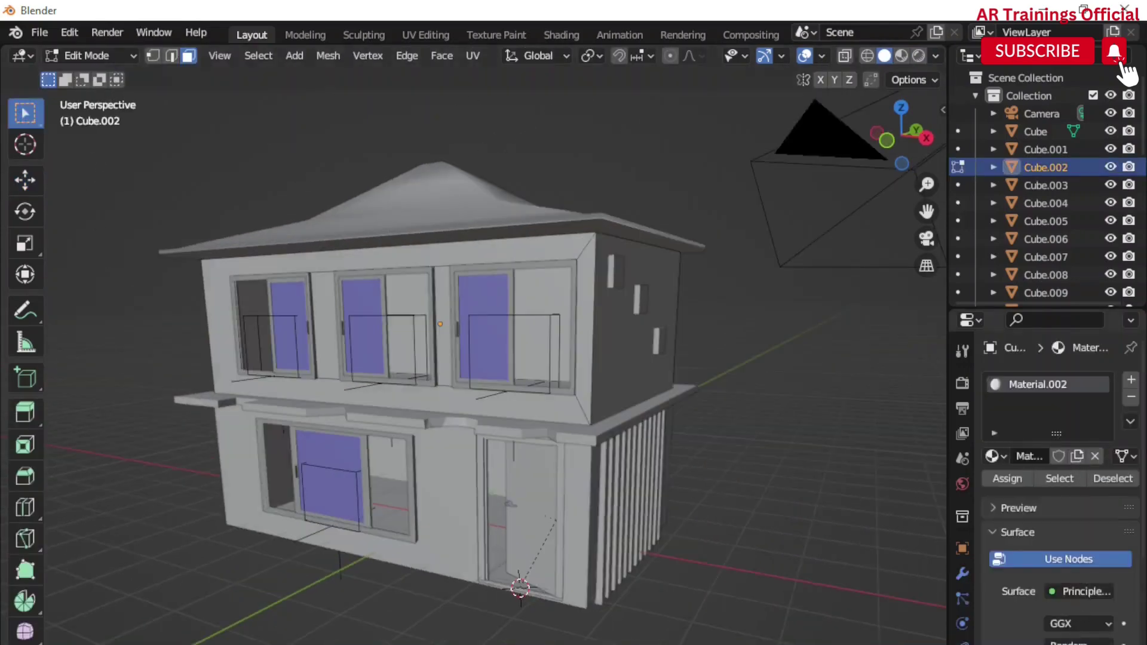
pyautogui.click(1096, 478)
# Add two more material slots named 'first floor front' and 'first floor side'
pyautogui.click(1131, 379)
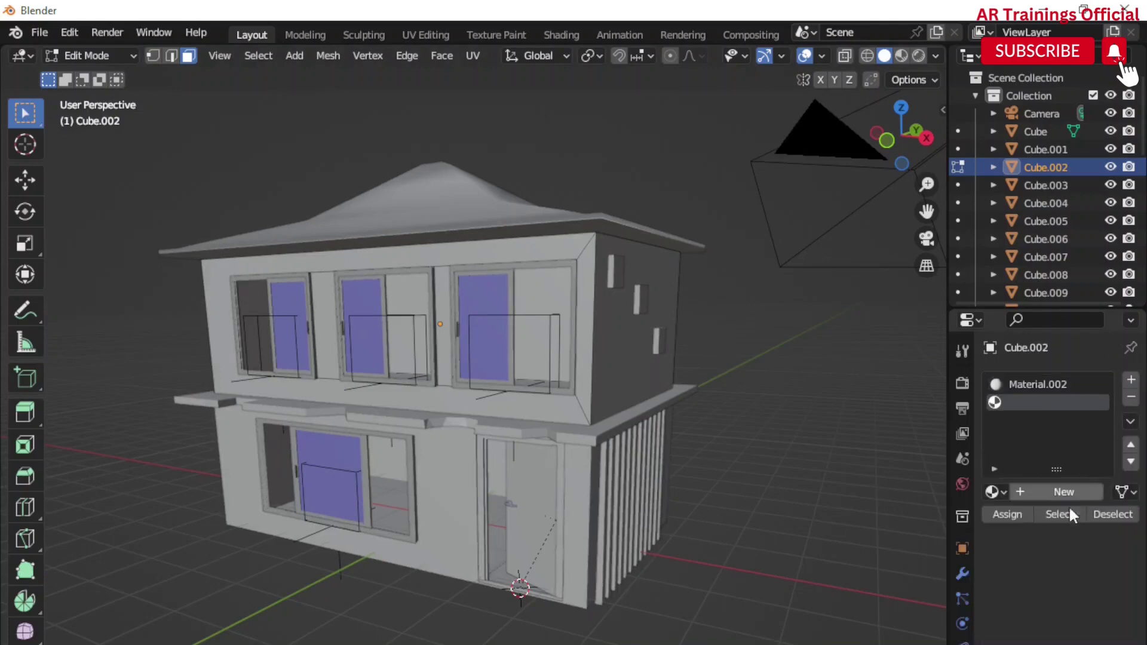
pyautogui.click(1069, 492)
pyautogui.doubleClick(1064, 402)
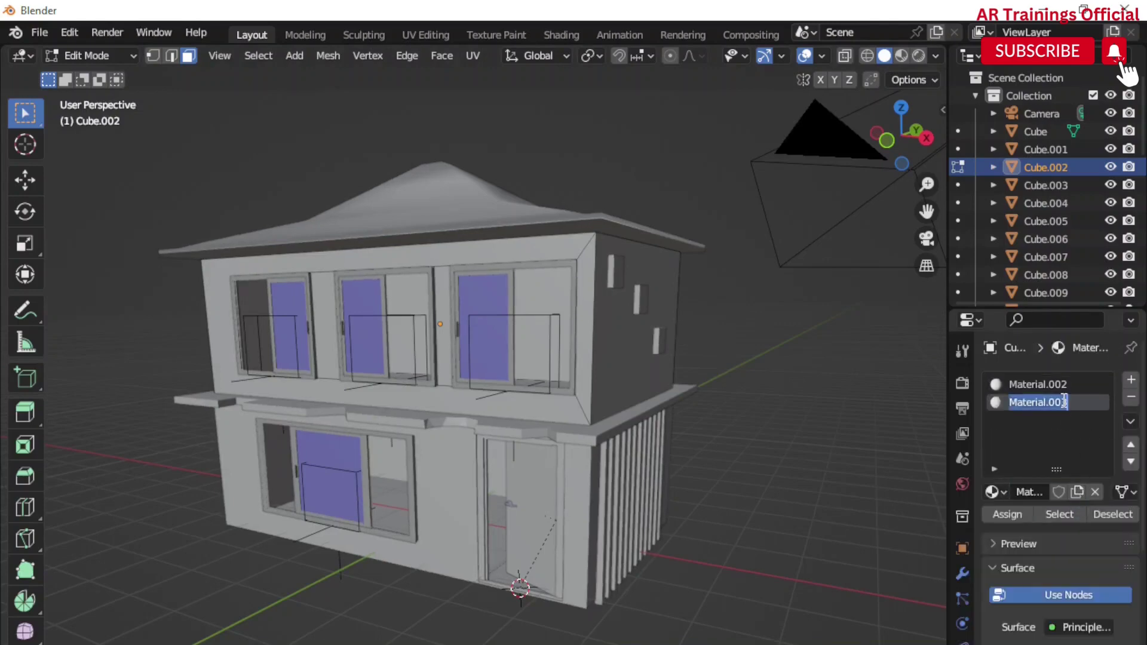
pyautogui.write('u')
pyautogui.write(' front')
pyautogui.press('Return')
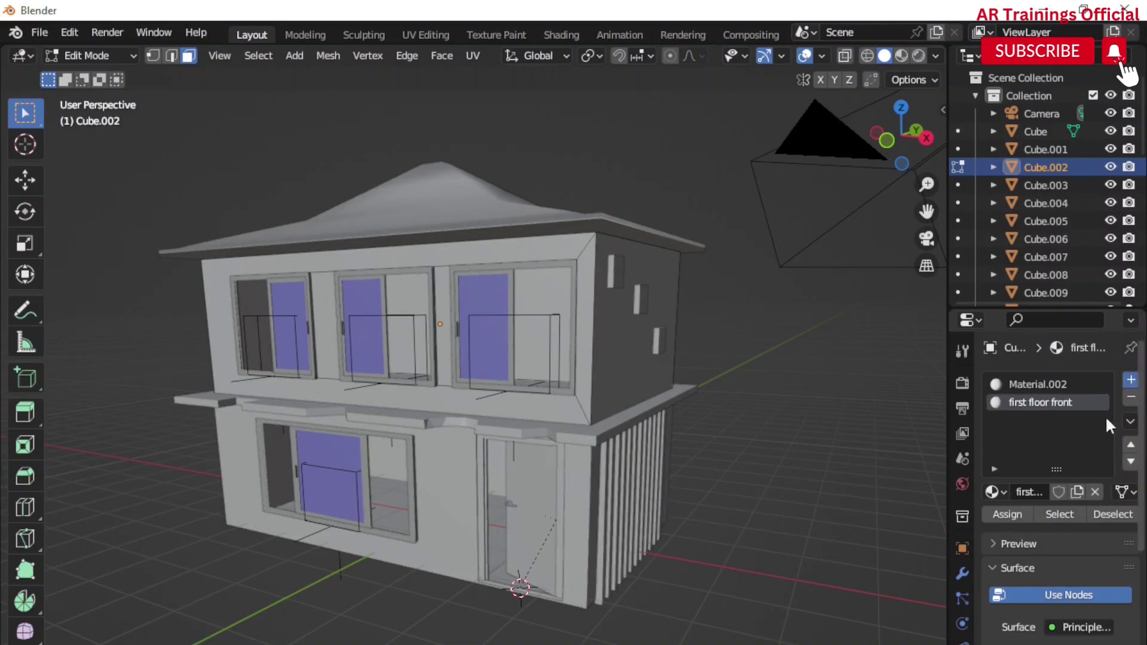
pyautogui.click(1131, 379)
pyautogui.click(1066, 493)
pyautogui.write('fir')
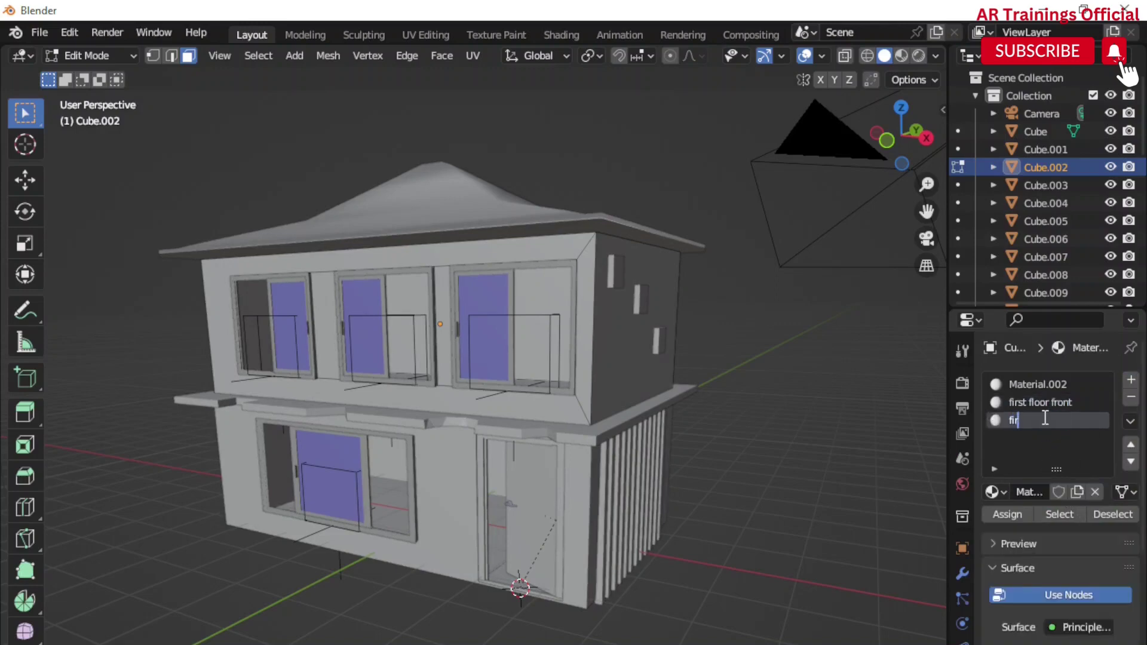
pyautogui.write('st floor side')
pyautogui.press('Return')
# Load a pale textured photo from Downloads as first floor front's Base Color image texture
pyautogui.click(1053, 402)
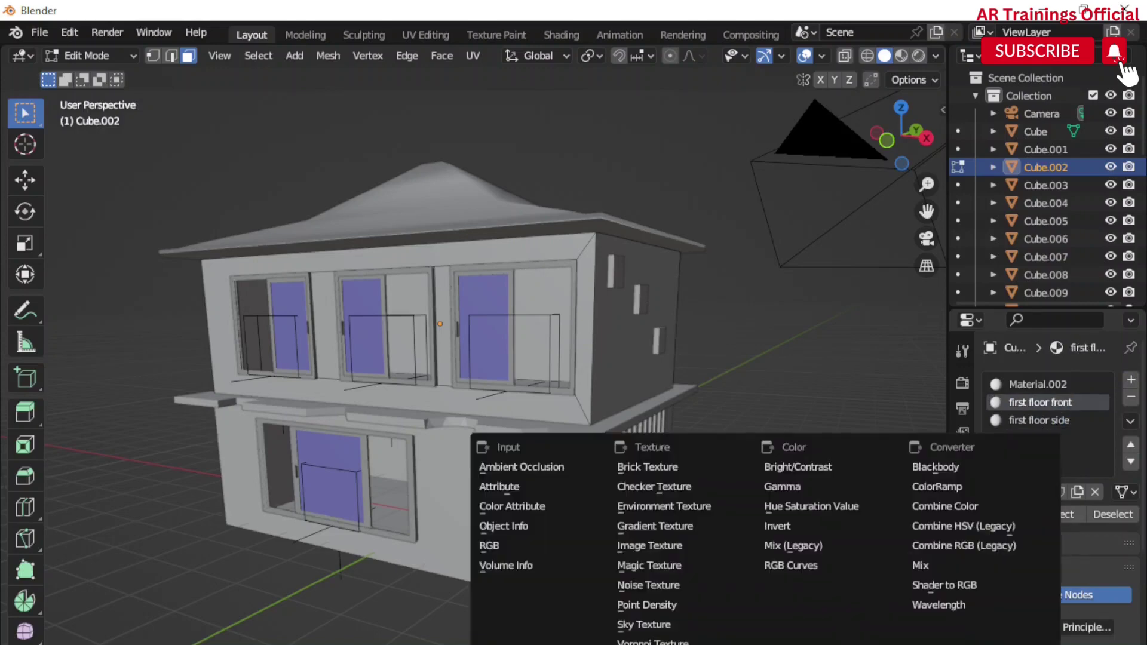
pyautogui.click(687, 545)
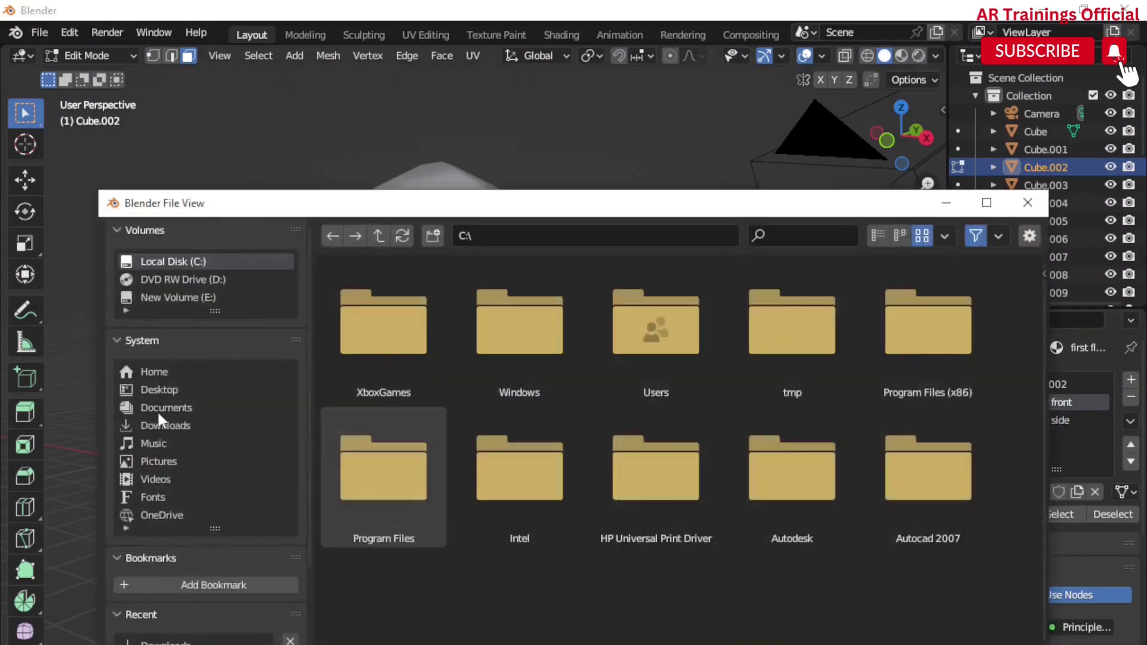
pyautogui.click(166, 425)
pyautogui.scroll(-5, 693, 479)
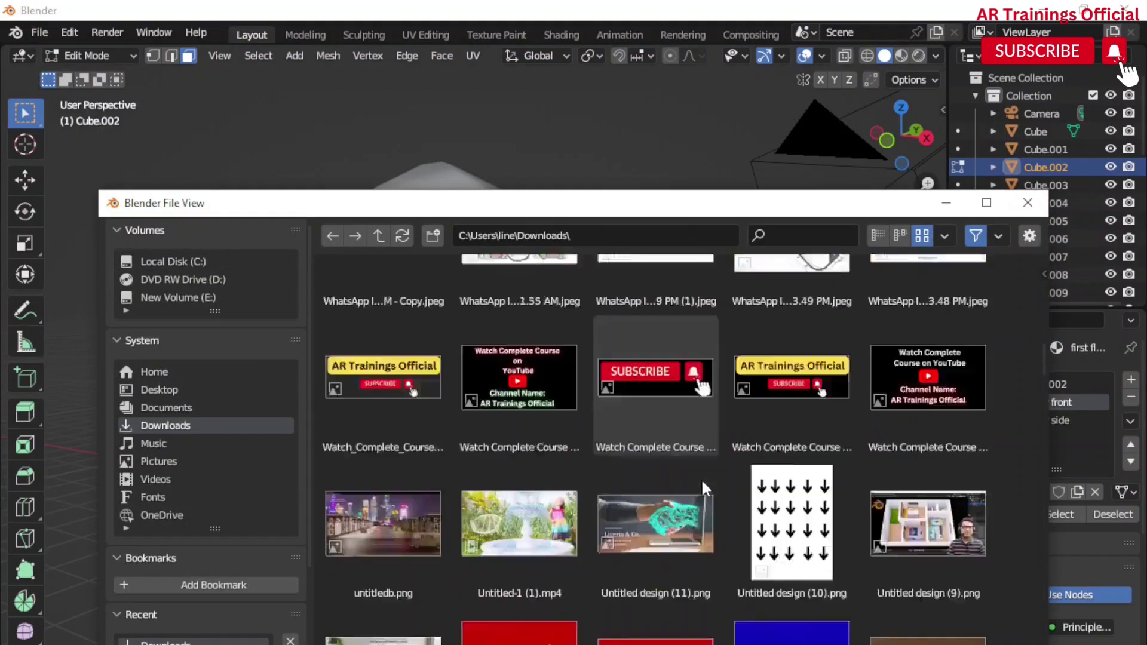
pyautogui.scroll(-4, 701, 481)
pyautogui.scroll(-4, 701, 482)
pyautogui.scroll(-5, 711, 473)
pyautogui.click(383, 376)
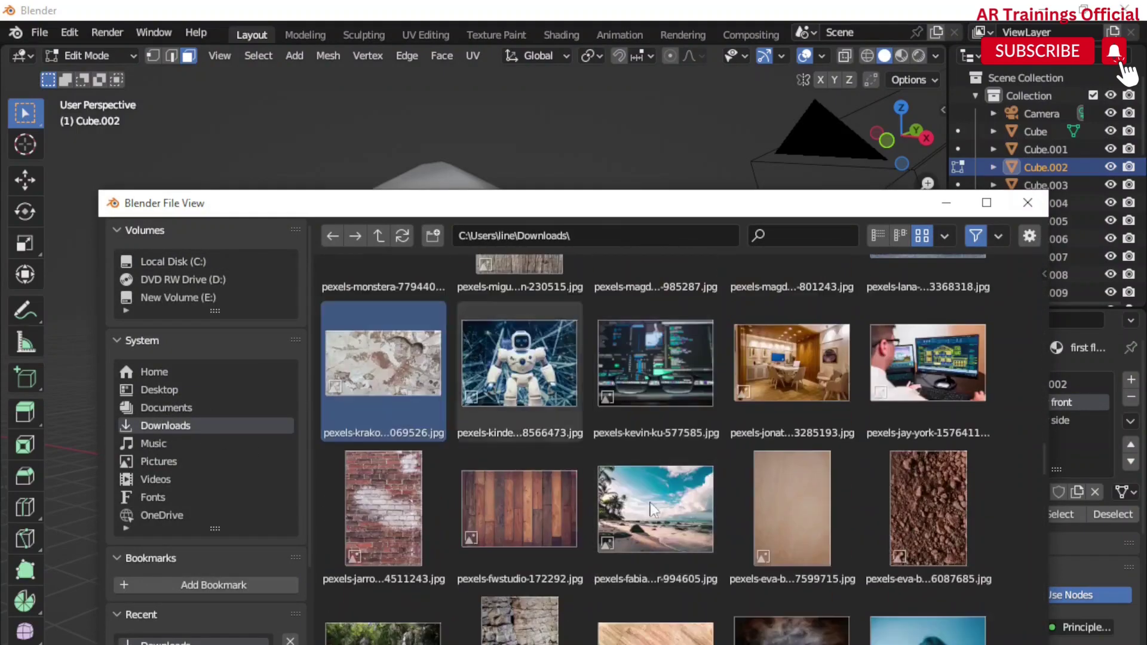
pyautogui.click(917, 634)
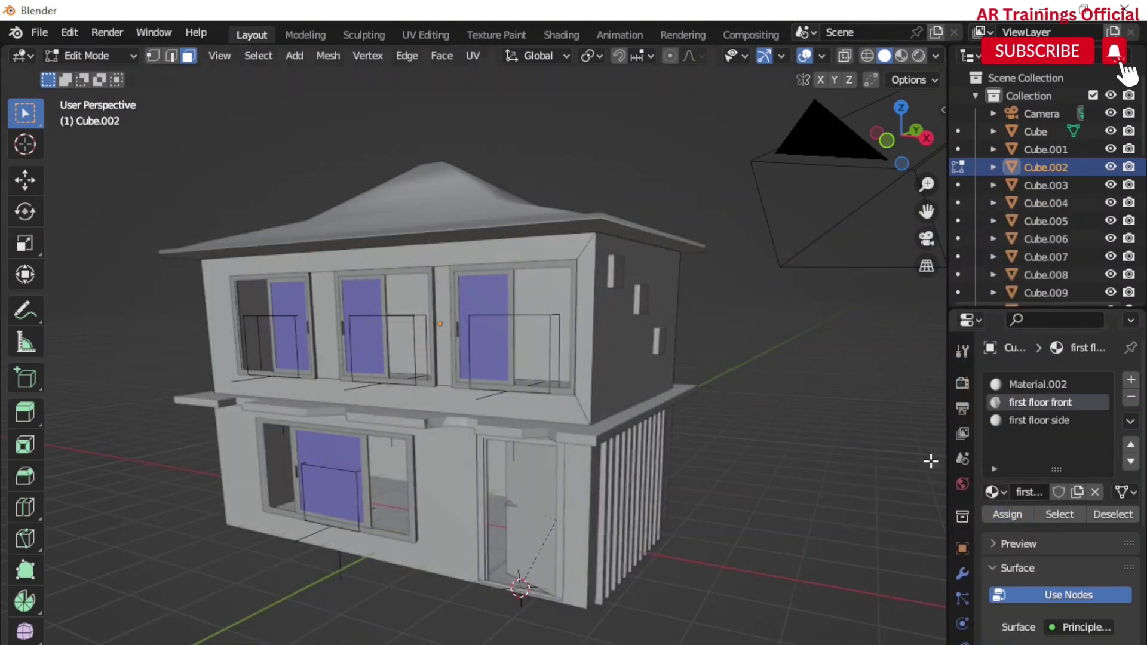
# Assign first floor front to the upper floor's front wall face in Material Preview
pyautogui.click(901, 55)
pyautogui.moveTo(599, 370); pyautogui.dragTo(548, 374, button='middle')
pyautogui.click(509, 208)
pyautogui.moveTo(509, 208)
pyautogui.mouseDown(button='middle')
pyautogui.moveTo(605, 306)
pyautogui.moveTo(575, 441)
pyautogui.mouseUp(button='middle')
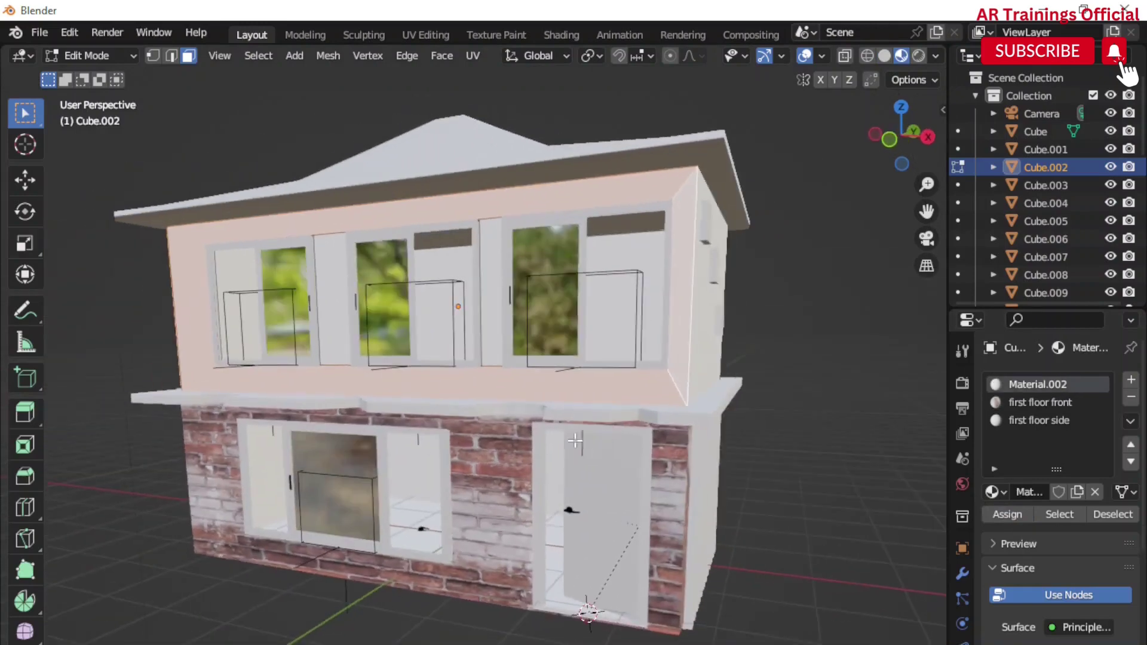
pyautogui.click(1014, 404)
pyautogui.click(1013, 513)
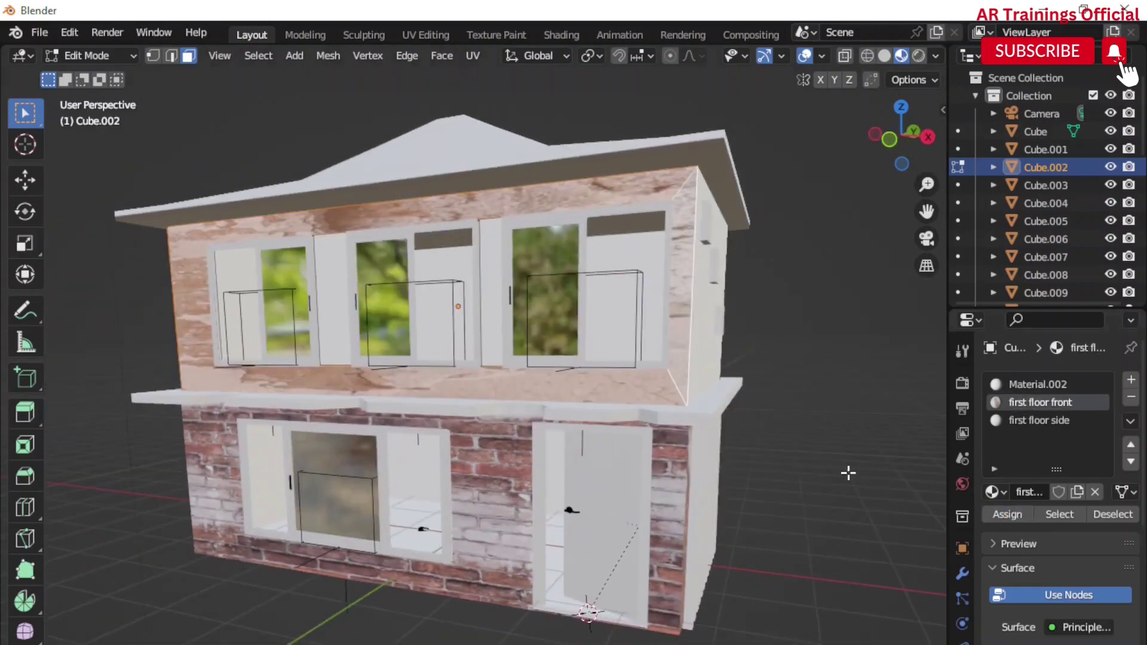
pyautogui.moveTo(848, 472); pyautogui.dragTo(645, 326, button='middle')
# In UV Editing, move and scale the front wall's UV island to fill the texture
pyautogui.click(425, 35)
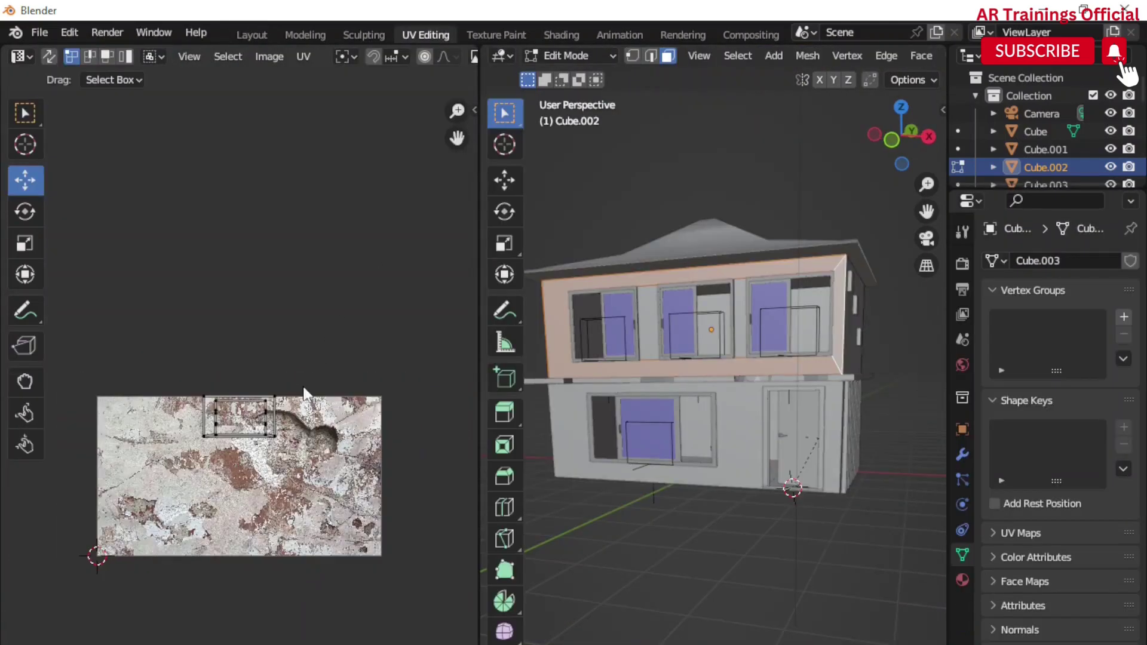
pyautogui.moveTo(236, 383); pyautogui.dragTo(236, 445)
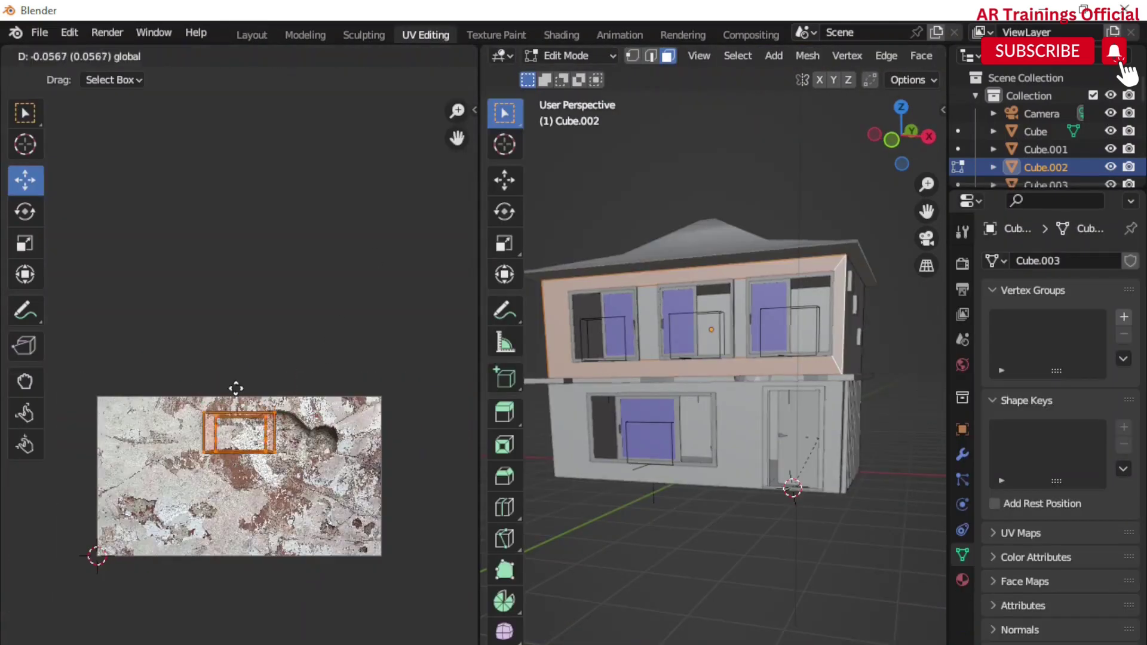
pyautogui.moveTo(284, 477); pyautogui.dragTo(272, 484)
pyautogui.press('s')
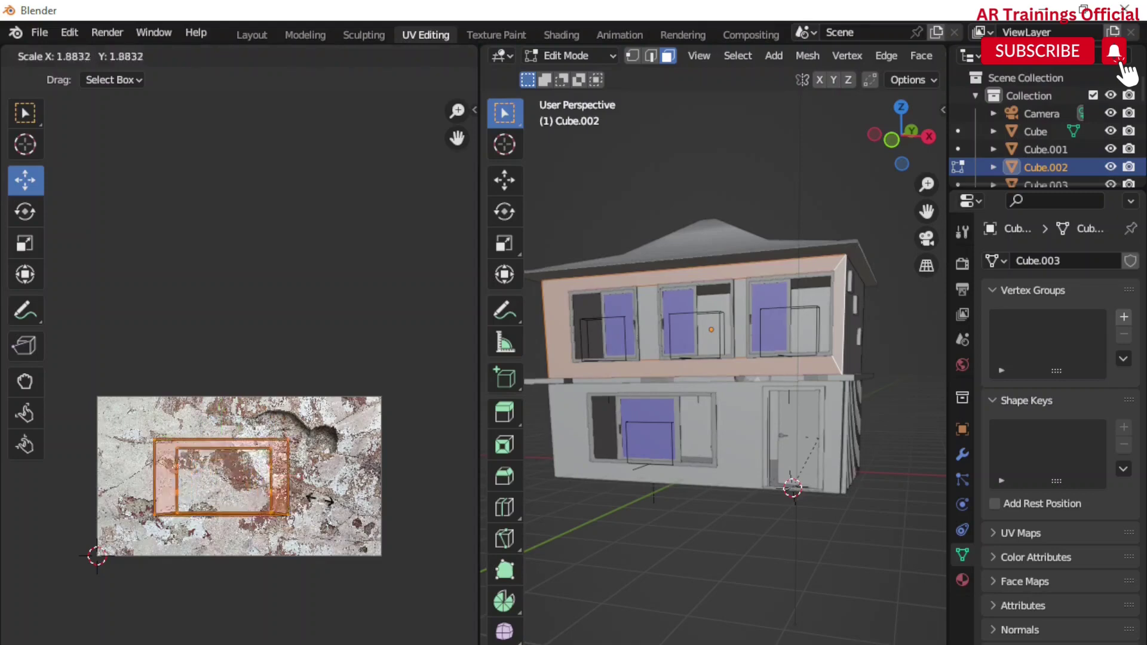
pyautogui.press('g')
pyautogui.click(301, 481)
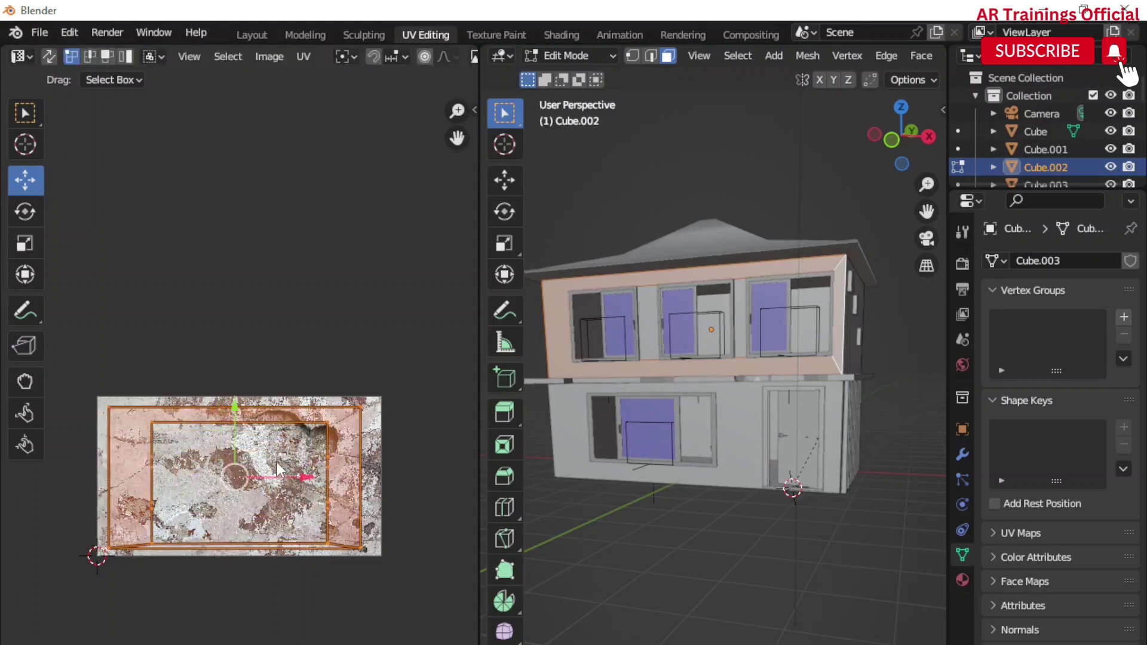
pyautogui.press('s')
pyautogui.click(398, 445)
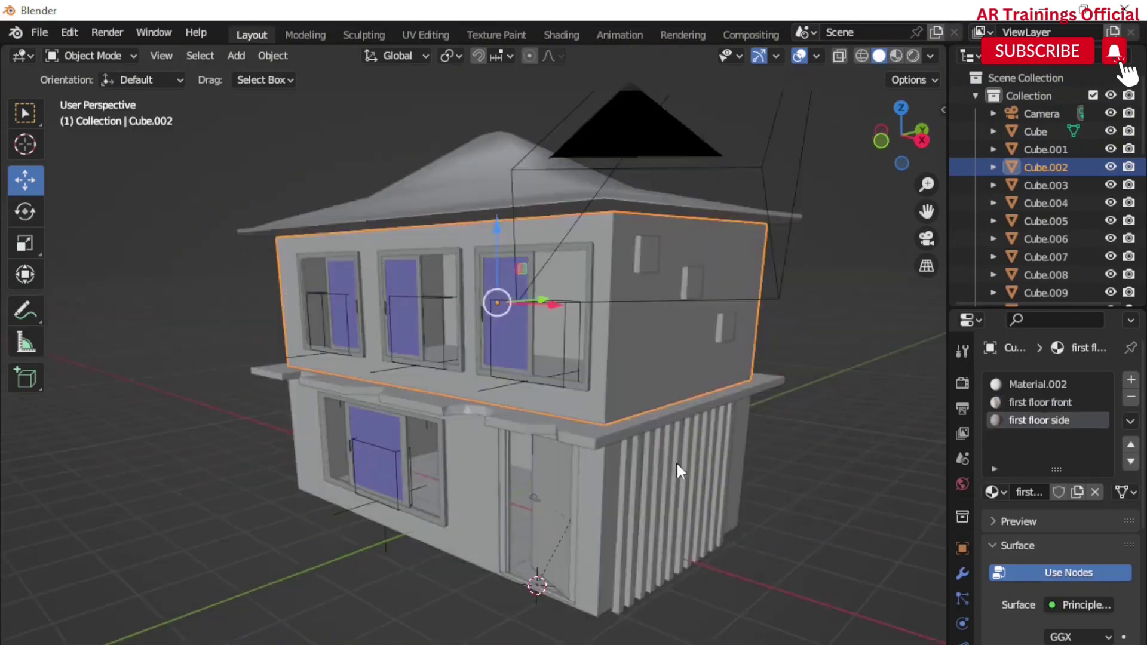
# Give the roof a new black material and view the textured house in Material Preview
pyautogui.click(1131, 383)
pyautogui.click(1095, 459)
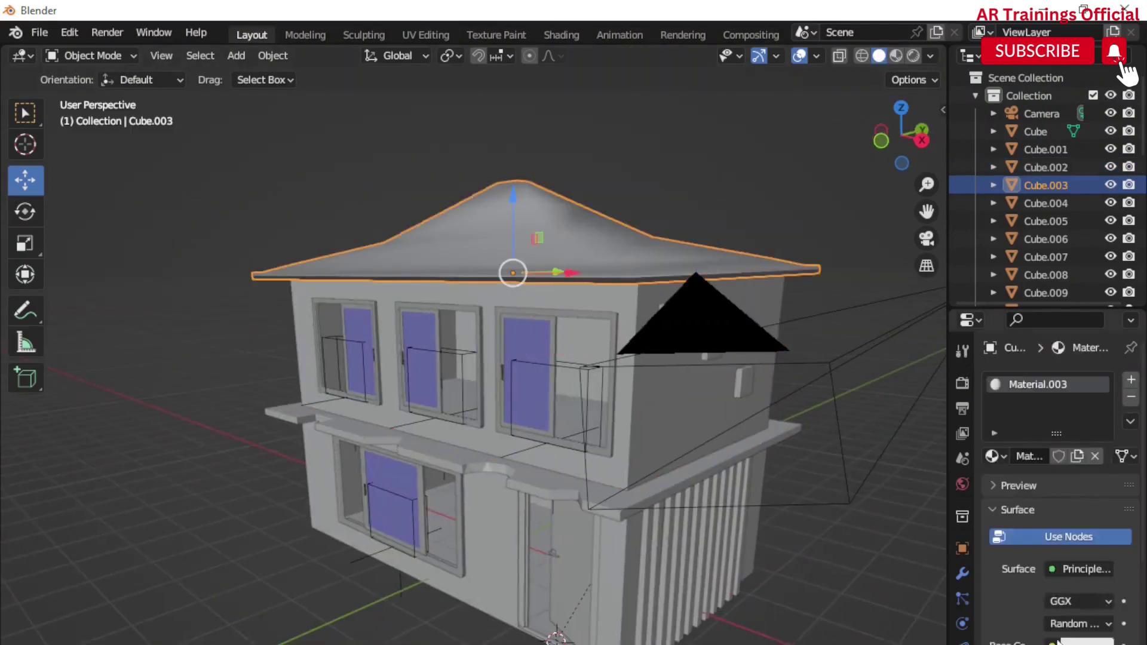
pyautogui.click(1086, 643)
pyautogui.moveTo(1099, 399); pyautogui.dragTo(1099, 517)
pyautogui.click(895, 55)
pyautogui.moveTo(746, 429)
pyautogui.mouseDown(button='middle')
pyautogui.moveTo(523, 505)
pyautogui.moveTo(525, 525)
pyautogui.moveTo(527, 499)
pyautogui.moveTo(815, 403)
pyautogui.mouseUp(button='middle')
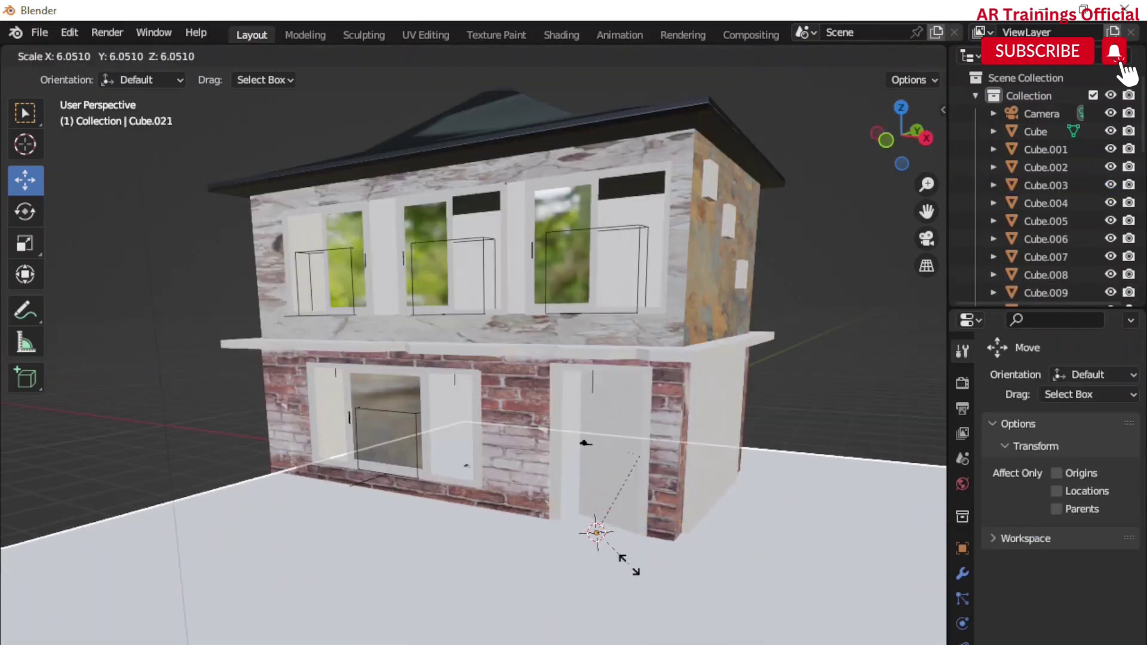
# Slide the ground plane along X and subdivide it once in Edit Mode
pyautogui.click(628, 564)
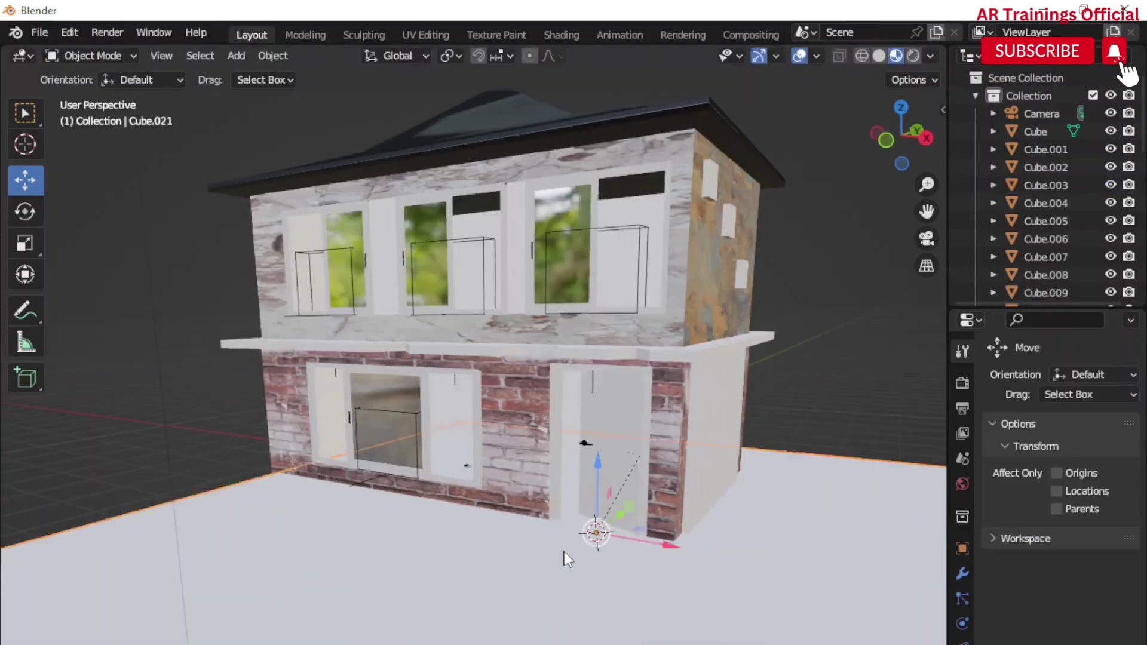
pyautogui.moveTo(564, 551)
pyautogui.mouseDown(button='middle')
pyautogui.moveTo(577, 557)
pyautogui.moveTo(610, 525)
pyautogui.mouseUp(button='middle')
pyautogui.moveTo(610, 525)
pyautogui.mouseDown()
pyautogui.moveTo(591, 521)
pyautogui.moveTo(633, 531)
pyautogui.mouseUp()
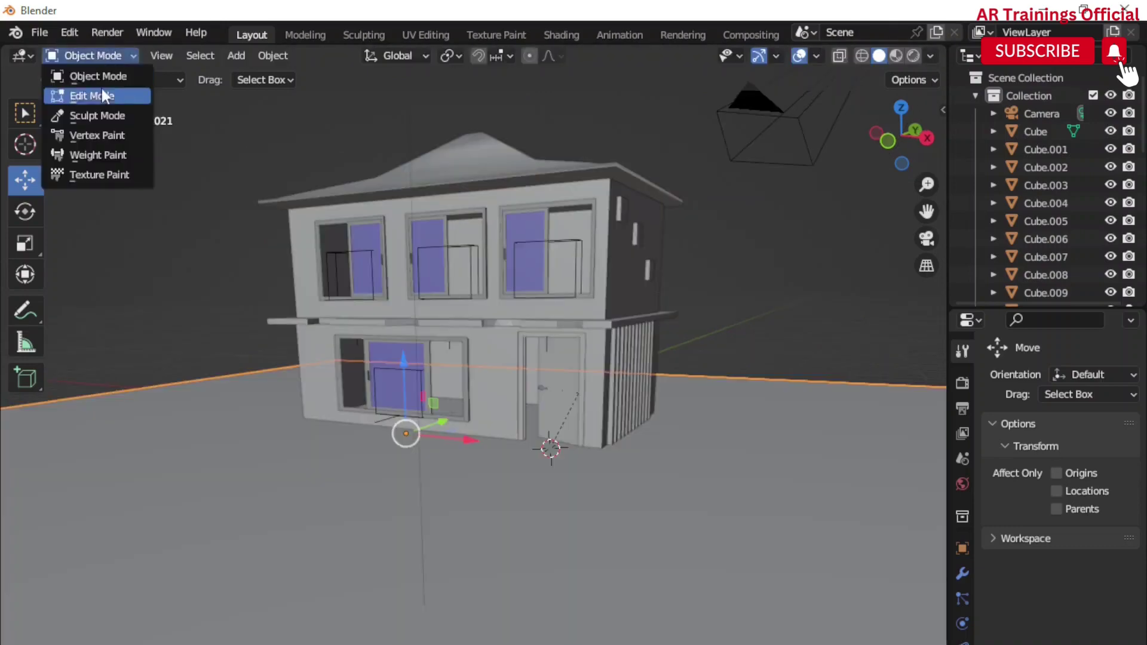
pyautogui.click(90, 94)
pyautogui.rightClick(169, 625)
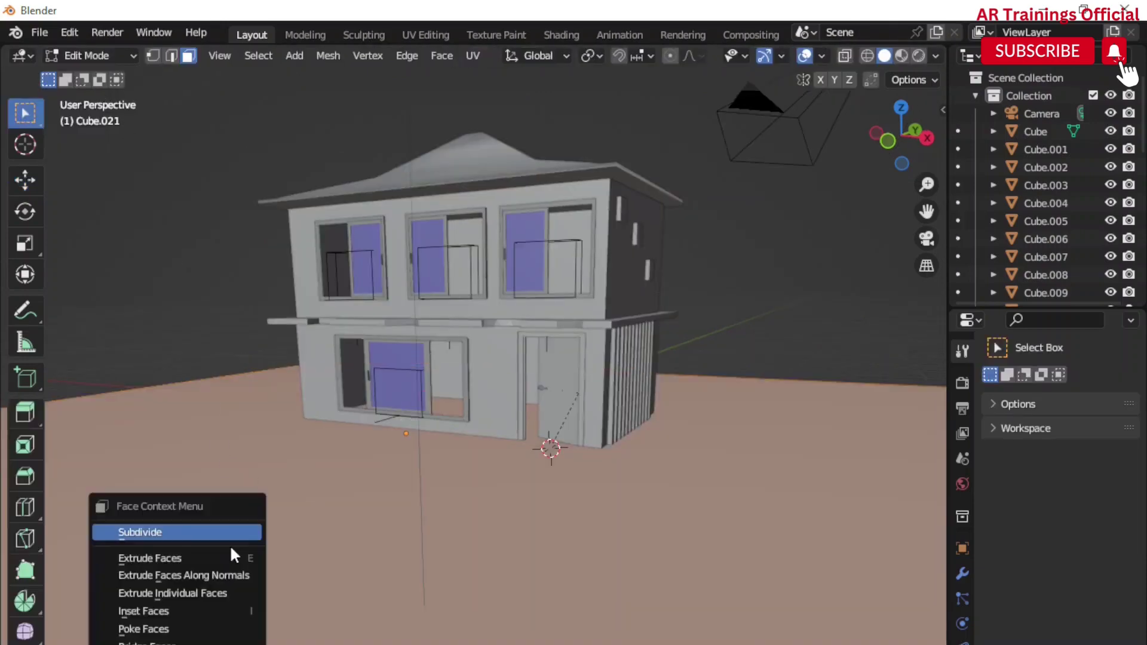
pyautogui.click(229, 544)
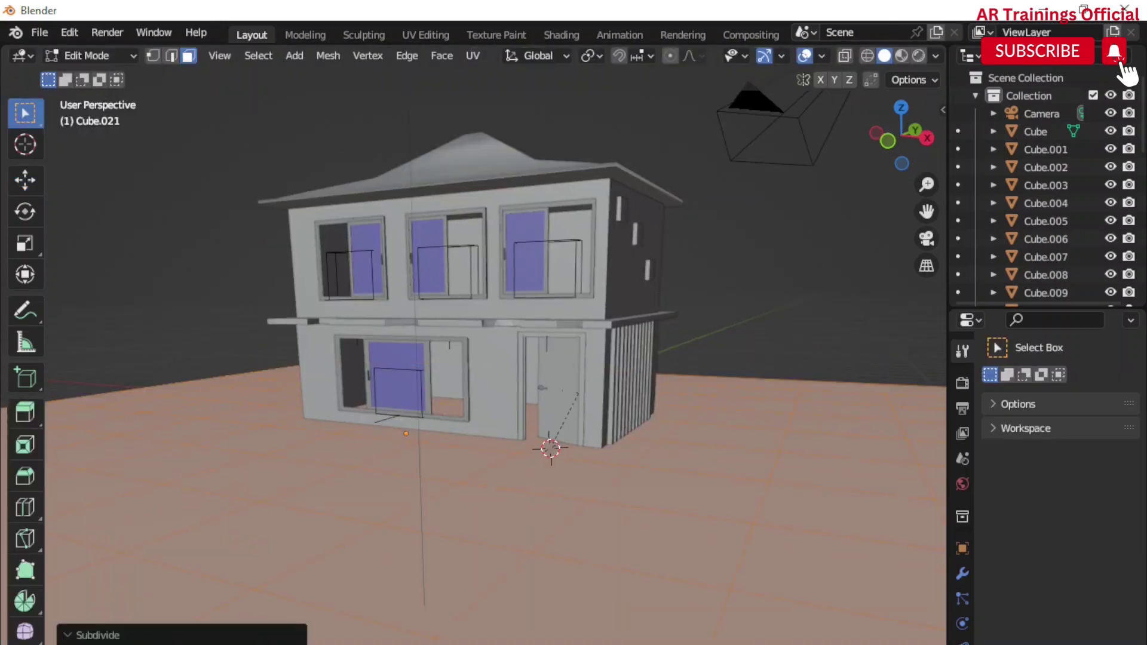
# Subdivide the ground plane a second time and return to Object Mode
pyautogui.click(92, 55)
pyautogui.click(95, 76)
pyautogui.rightClick(218, 446)
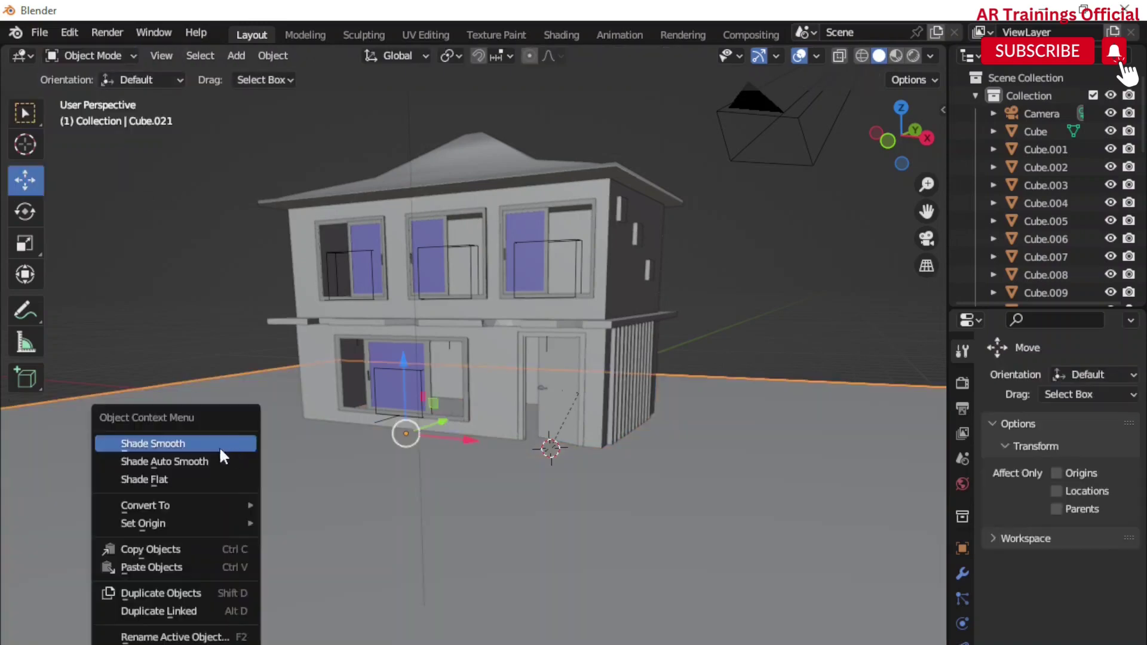
pyautogui.click(105, 54)
pyautogui.click(96, 96)
pyautogui.rightClick(232, 479)
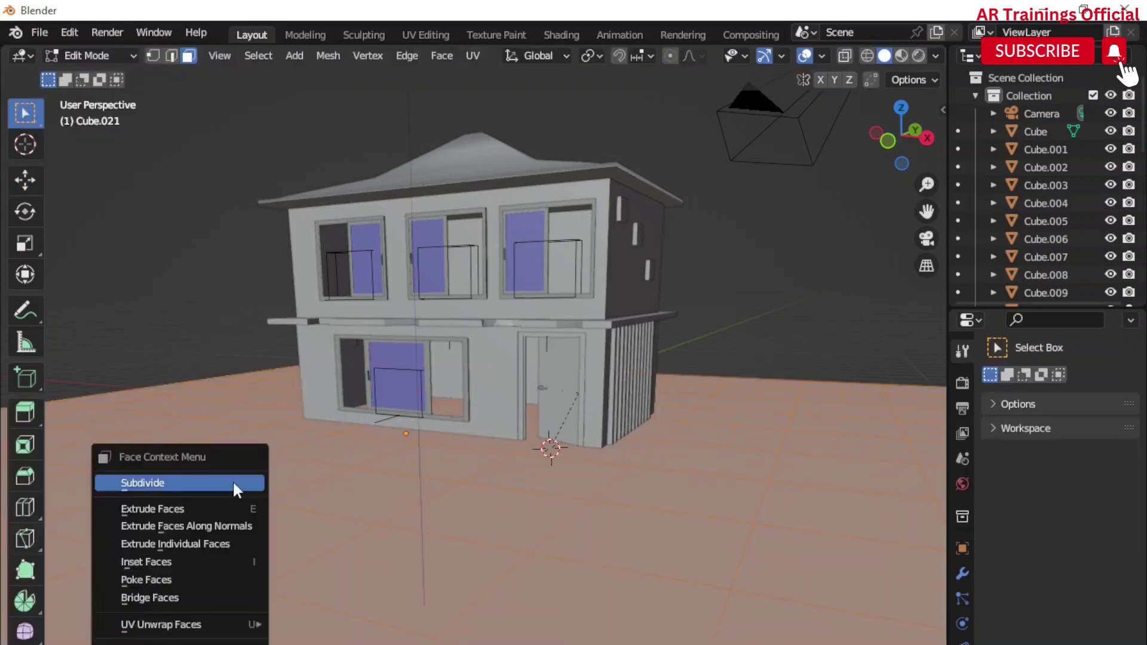
pyautogui.click(232, 479)
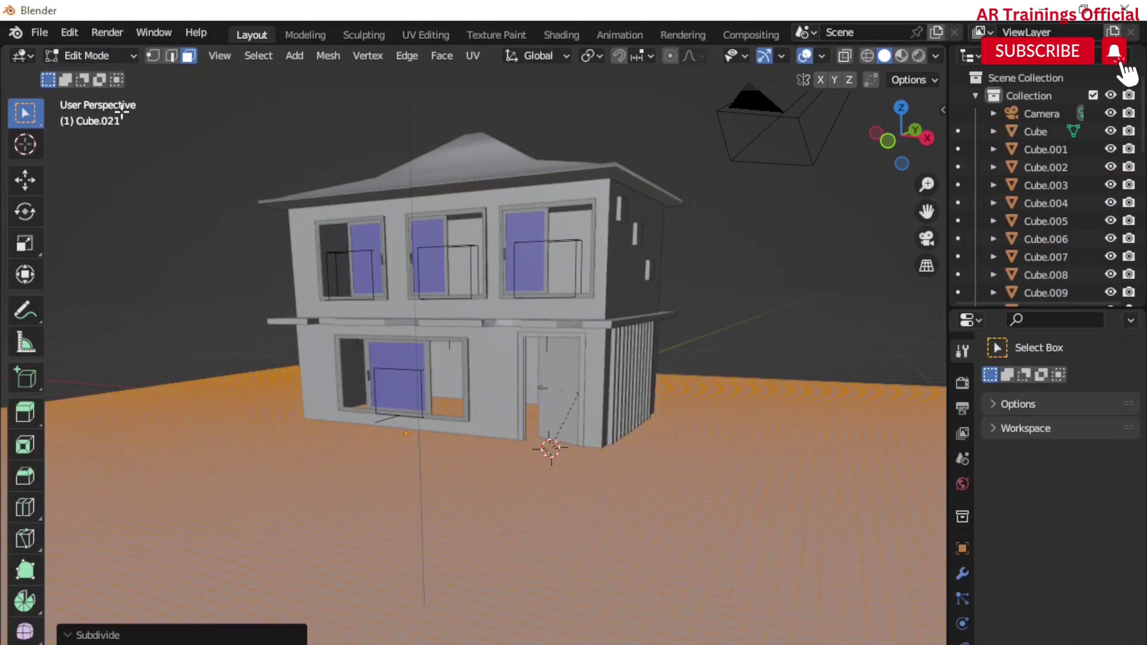
pyautogui.click(89, 55)
pyautogui.click(95, 76)
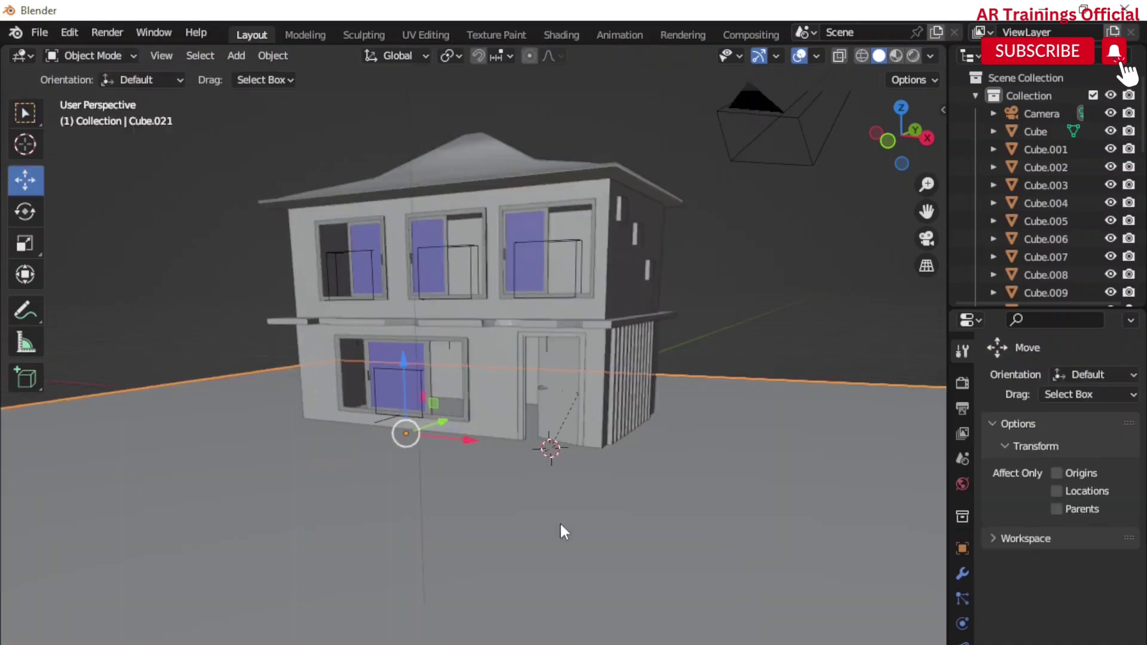
pyautogui.keyDown('shift'); pyautogui.moveTo(561, 524); pyautogui.dragTo(530, 547, button='middle'); pyautogui.keyUp('shift')
pyautogui.click(92, 55)
# Sculpt the ground with a 132 px Grab brush, pulling up a mound and ridge near the house
pyautogui.click(96, 115)
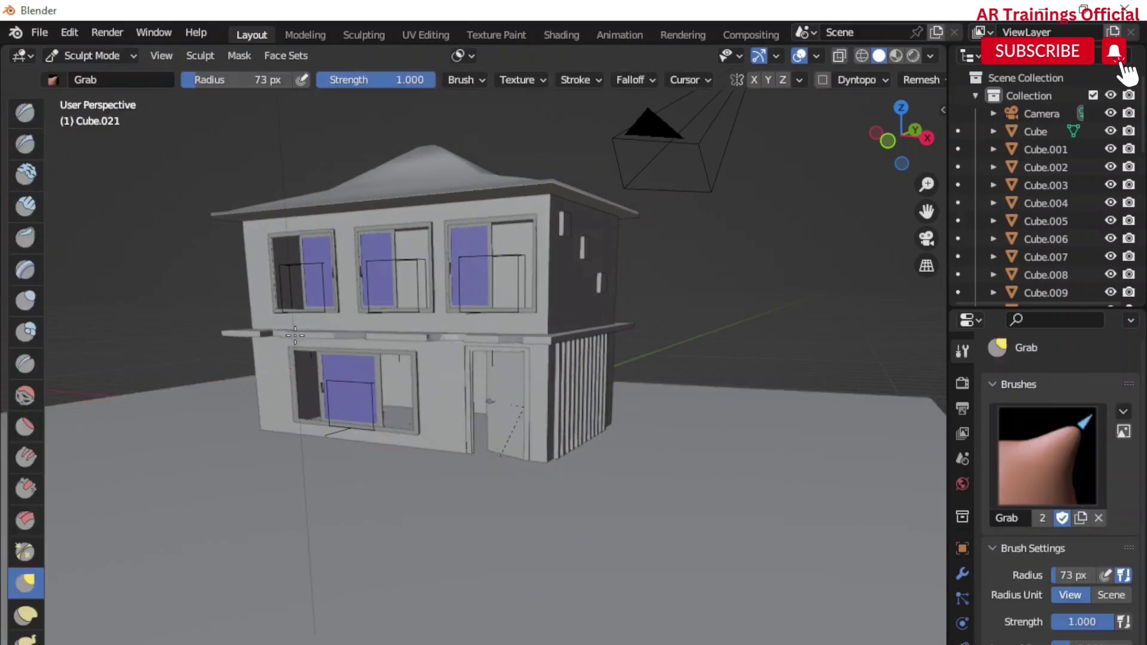
pyautogui.keyDown('shift'); pyautogui.moveTo(295, 334); pyautogui.dragTo(14, 75, button='middle'); pyautogui.keyUp('shift')
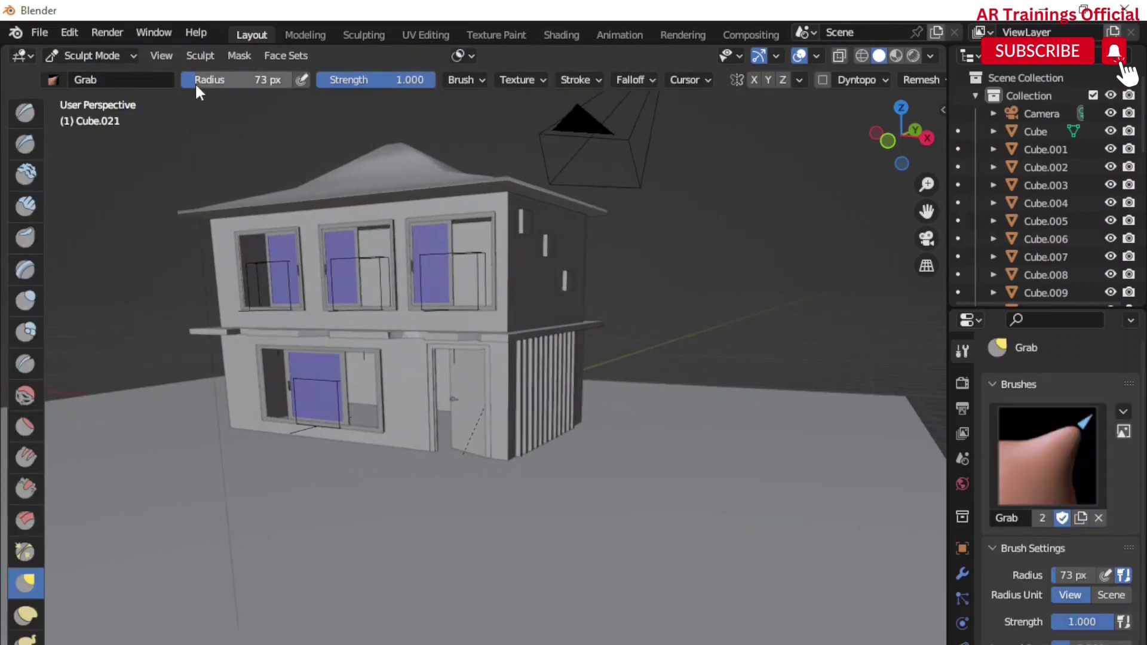
pyautogui.moveTo(195, 82); pyautogui.dragTo(251, 83)
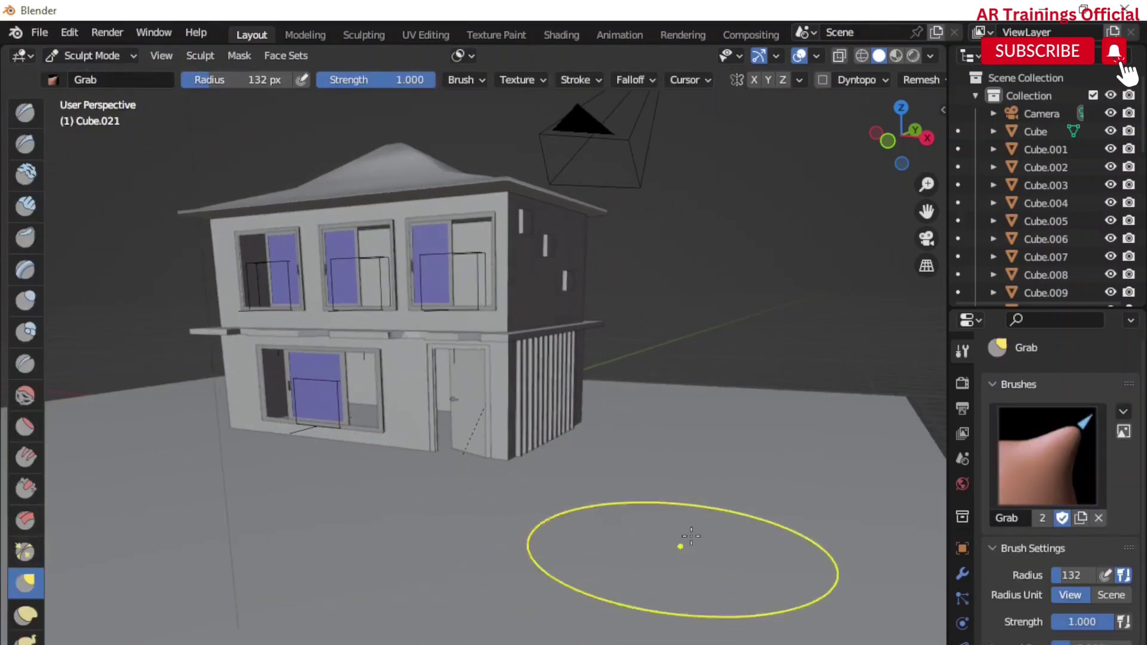
pyautogui.keyDown('shift'); pyautogui.moveTo(691, 536); pyautogui.dragTo(670, 521, button='middle'); pyautogui.keyUp('shift')
pyautogui.moveTo(669, 521); pyautogui.dragTo(693, 395)
pyautogui.moveTo(602, 502); pyautogui.dragTo(585, 477)
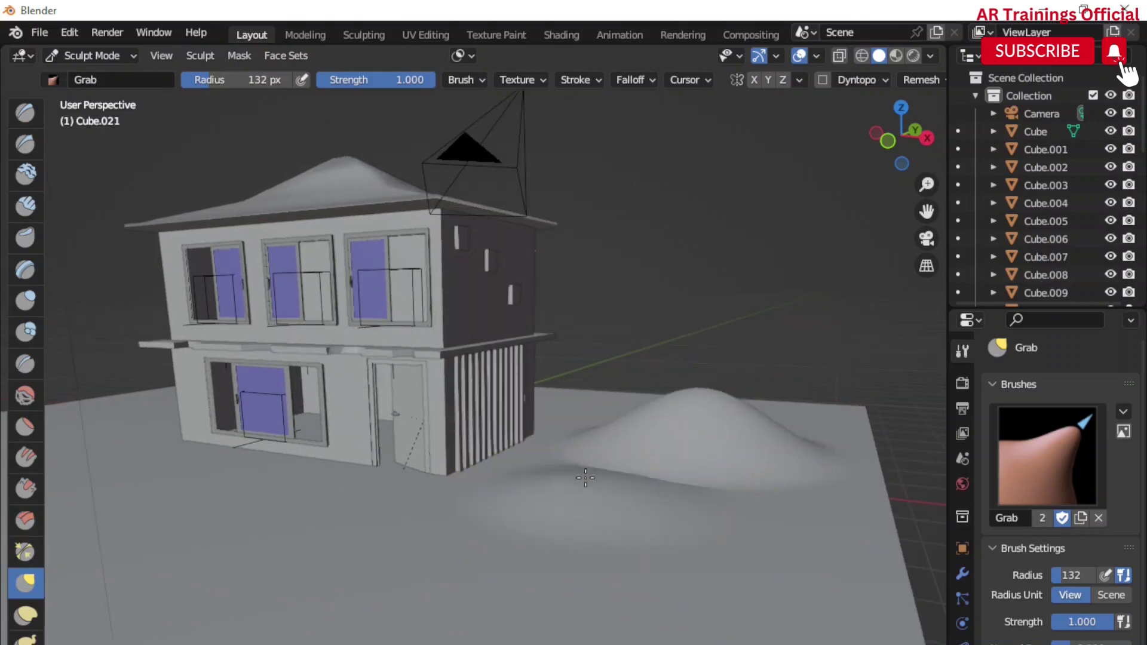
# Raise more humps, including ground beside the slatted wall and a bump in front of the house
pyautogui.scroll(1, 657, 394)
pyautogui.moveTo(640, 398); pyautogui.dragTo(643, 367)
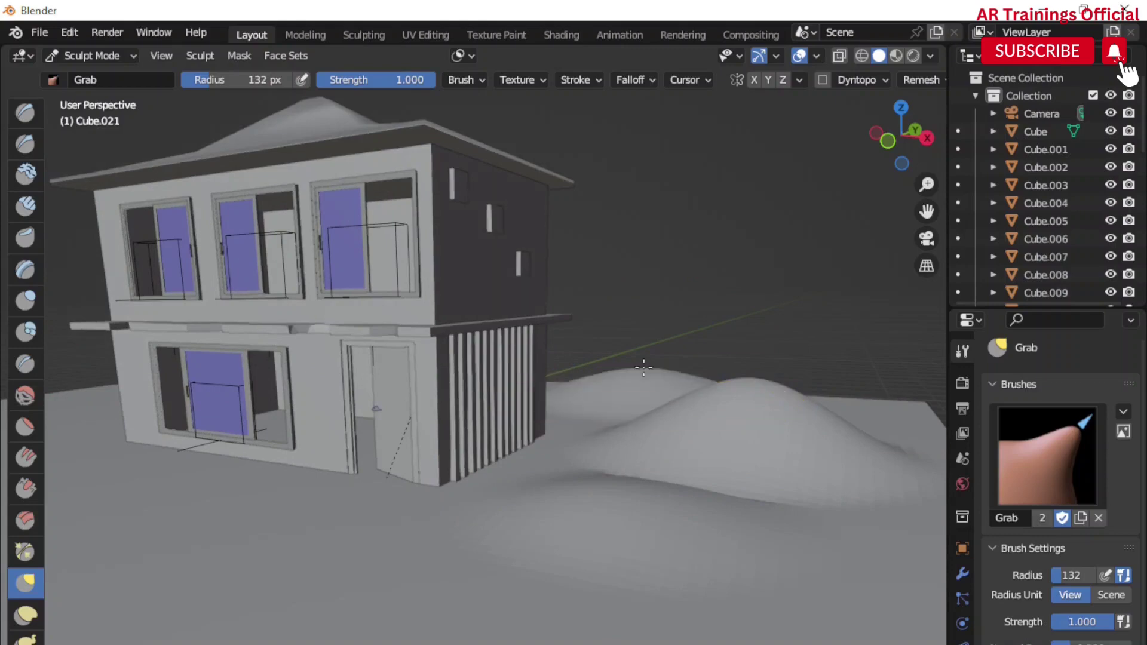
pyautogui.scroll(1, 541, 456)
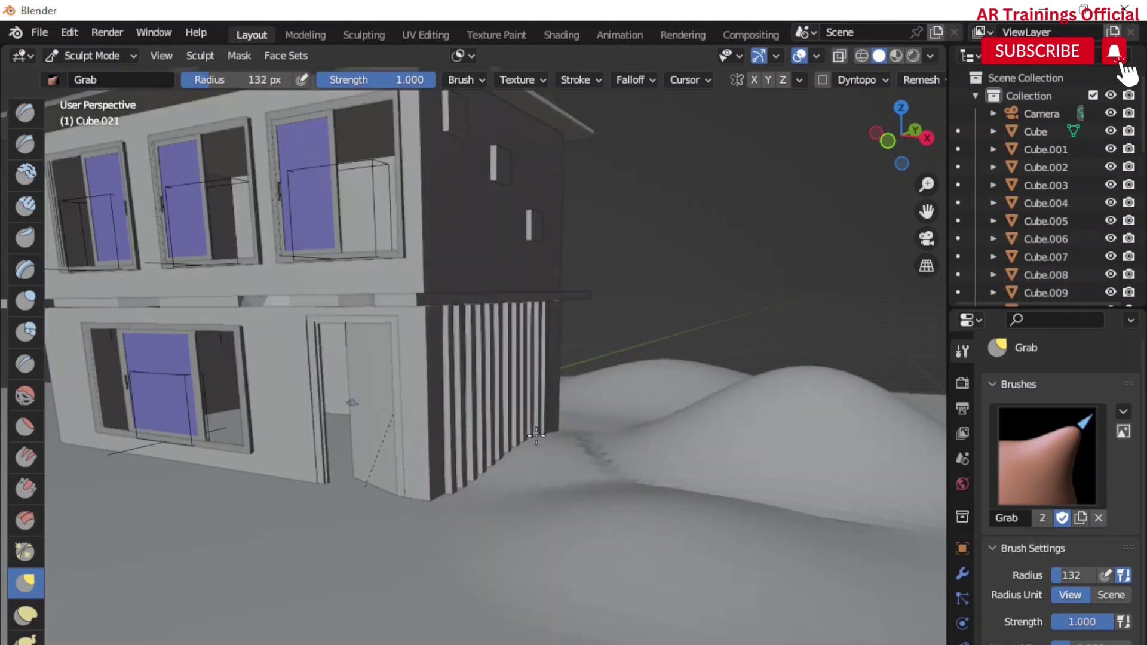
pyautogui.moveTo(536, 435)
pyautogui.mouseDown()
pyautogui.moveTo(505, 464)
pyautogui.moveTo(505, 485)
pyautogui.mouseUp()
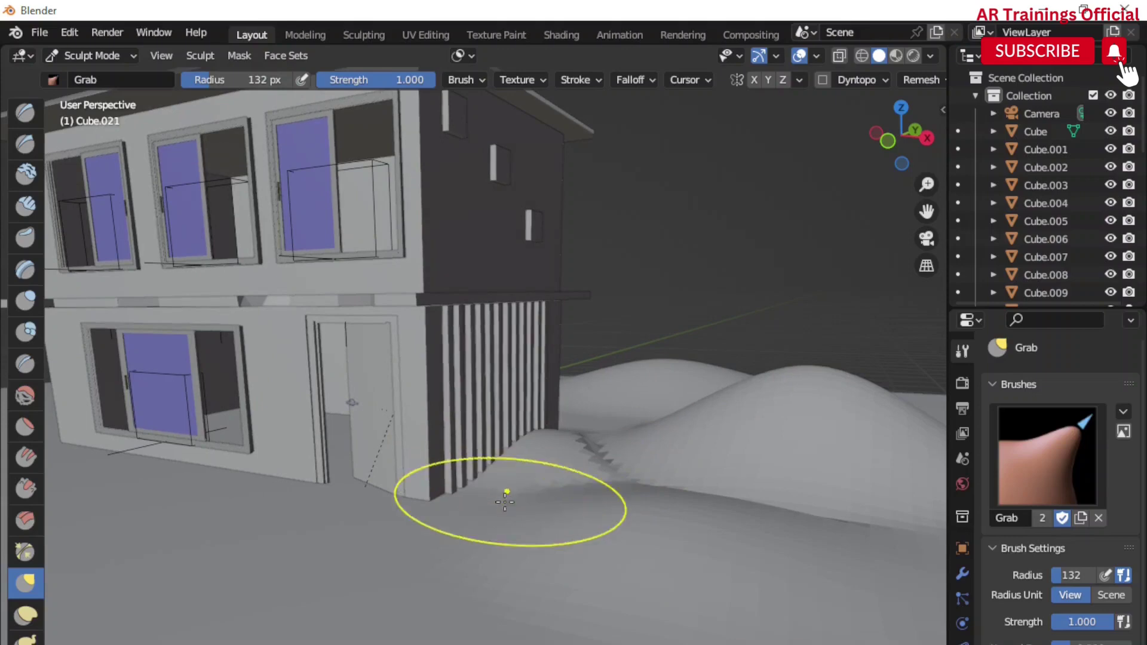
pyautogui.scroll(2, 505, 486)
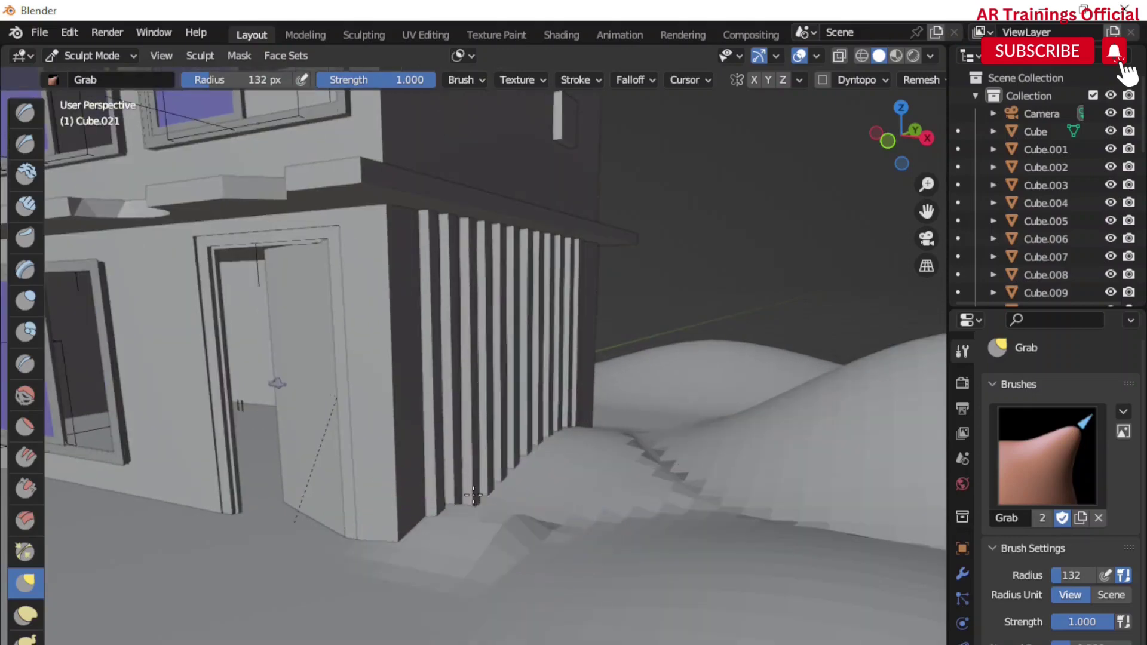
pyautogui.moveTo(478, 529)
pyautogui.mouseDown(button='middle')
pyautogui.moveTo(514, 528)
pyautogui.moveTo(500, 543)
pyautogui.mouseUp(button='middle')
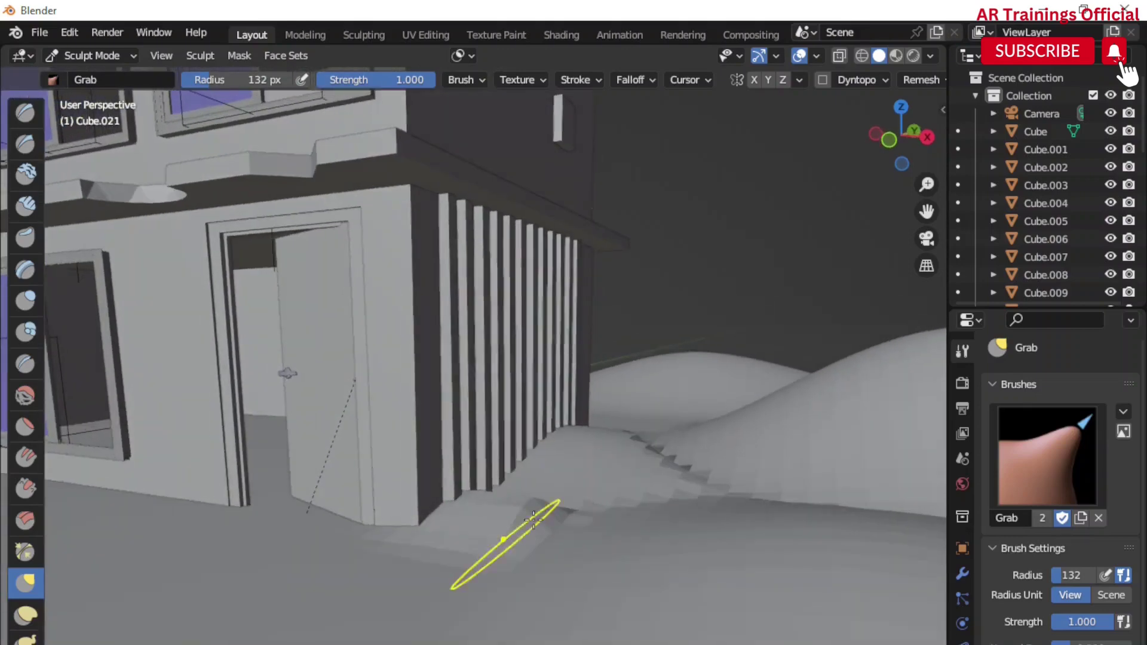
pyautogui.scroll(-2, 545, 511)
pyautogui.moveTo(545, 512)
pyautogui.mouseDown(button='middle')
pyautogui.moveTo(450, 533)
pyautogui.moveTo(315, 489)
pyautogui.mouseUp(button='middle')
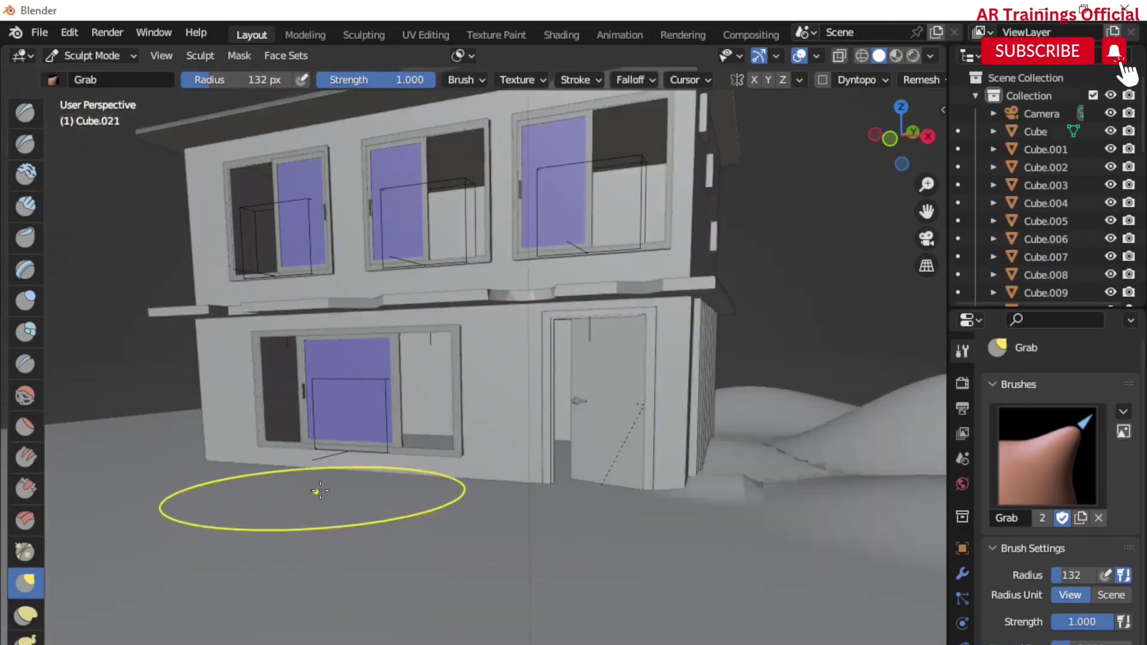
pyautogui.scroll(2, 227, 470)
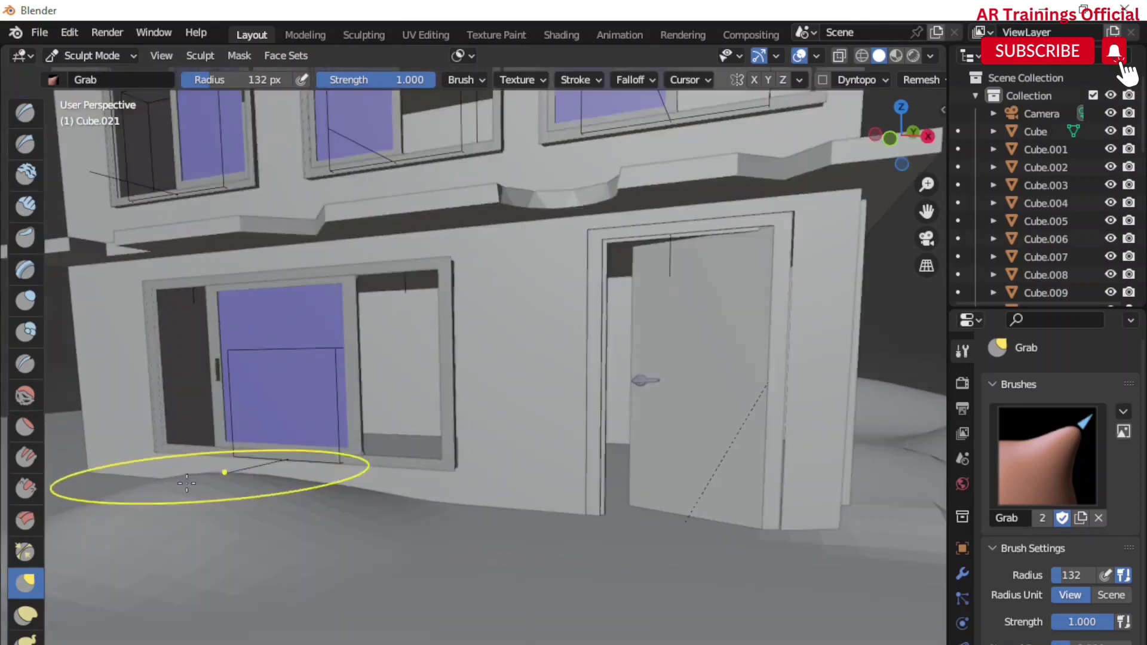
pyautogui.moveTo(227, 470); pyautogui.dragTo(376, 509, button='middle')
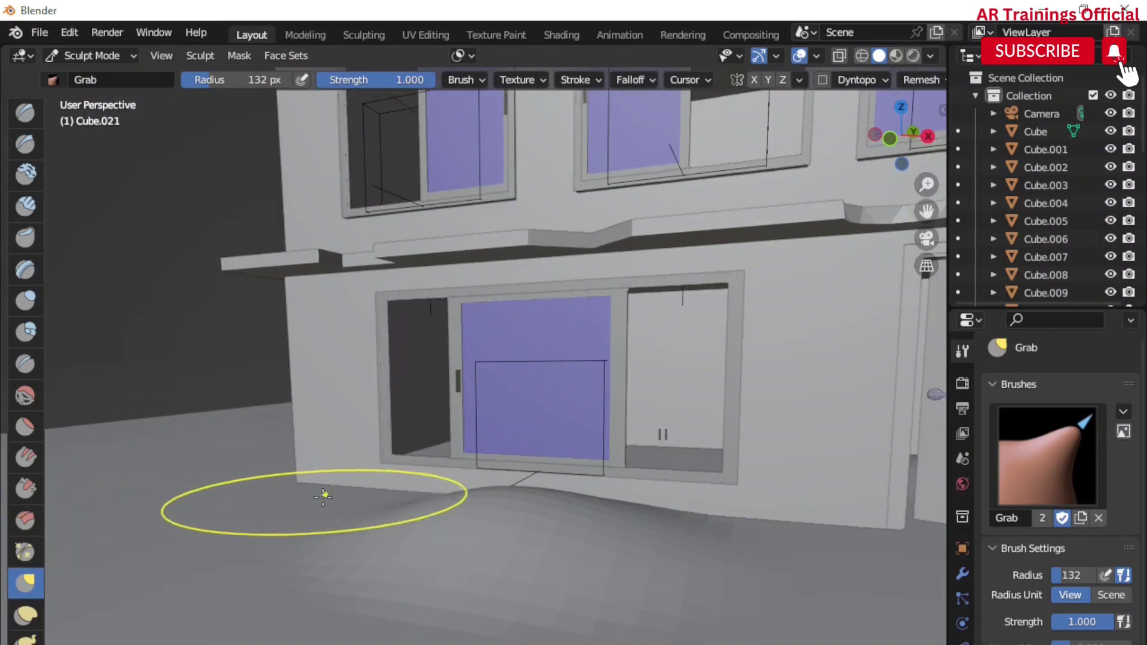
pyautogui.moveTo(323, 494); pyautogui.dragTo(306, 451)
pyautogui.moveTo(375, 562)
pyautogui.mouseDown(button='middle')
pyautogui.moveTo(328, 551)
pyautogui.moveTo(379, 546)
pyautogui.moveTo(446, 562)
pyautogui.moveTo(244, 466)
pyautogui.mouseUp(button='middle')
pyautogui.scroll(-3, 446, 563)
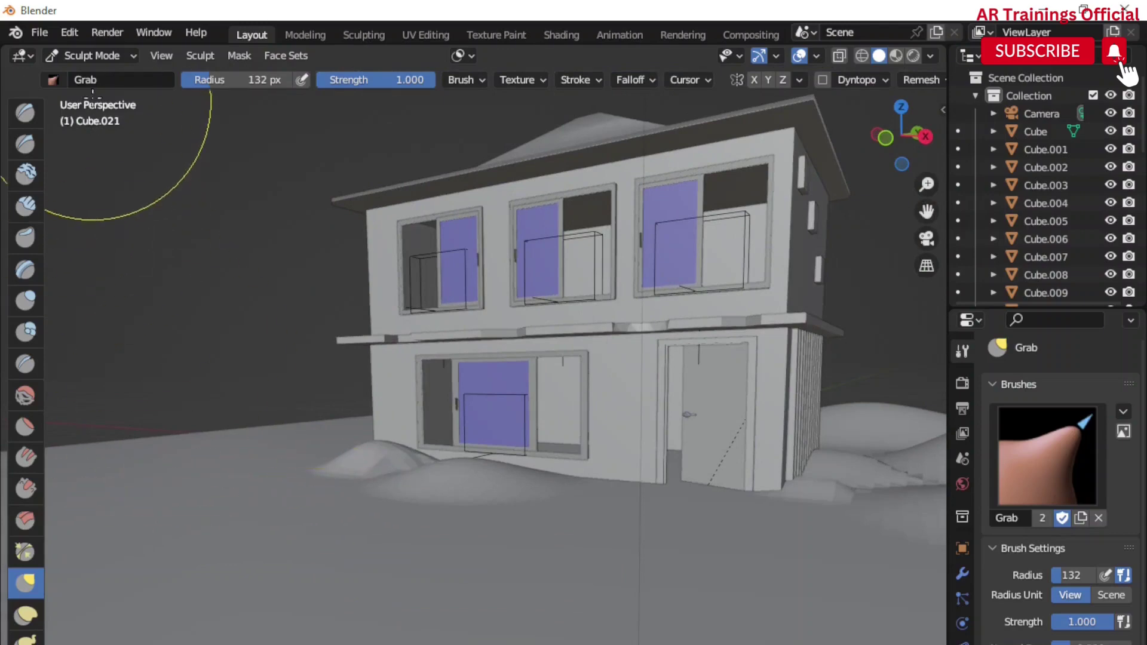
# Widen the brush to 235 px, raise two more terrain bumps, then apply Shade Smooth
pyautogui.moveTo(190, 84); pyautogui.dragTo(251, 84)
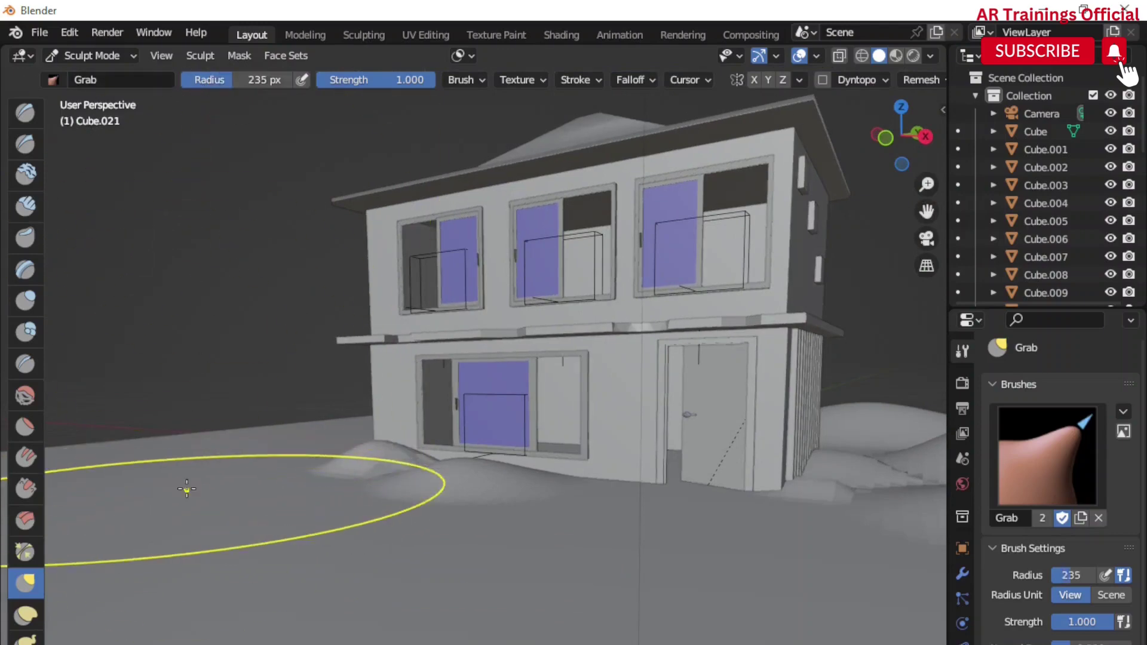
pyautogui.scroll(-3, 149, 453)
pyautogui.moveTo(149, 452); pyautogui.dragTo(383, 540, button='middle')
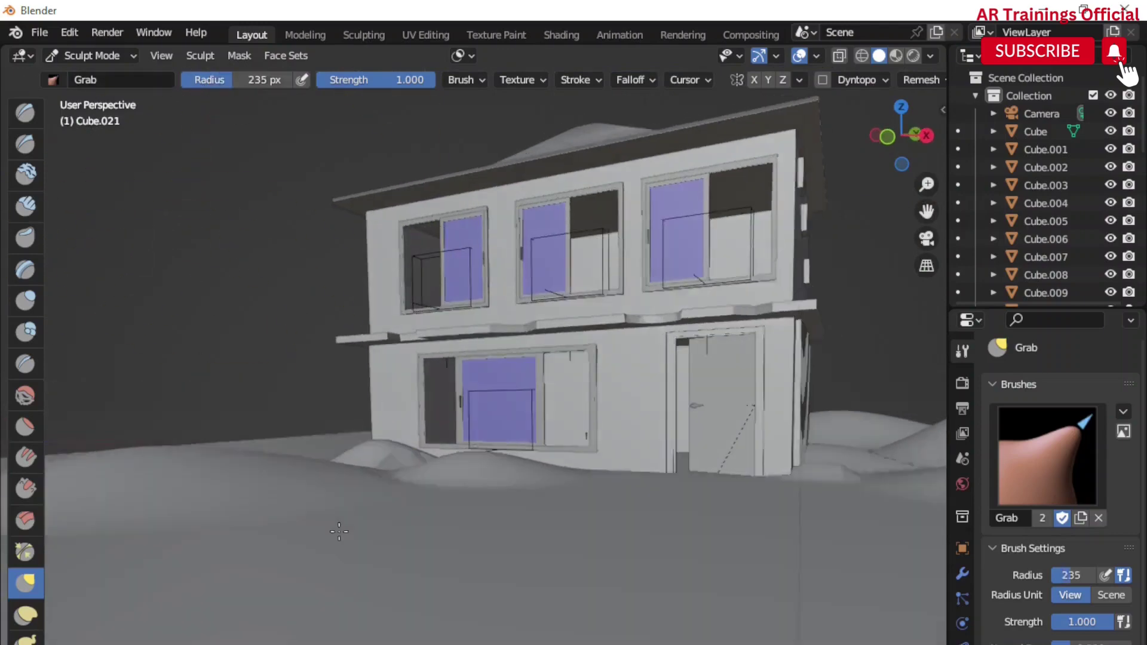
pyautogui.moveTo(485, 567); pyautogui.dragTo(512, 577, button='middle')
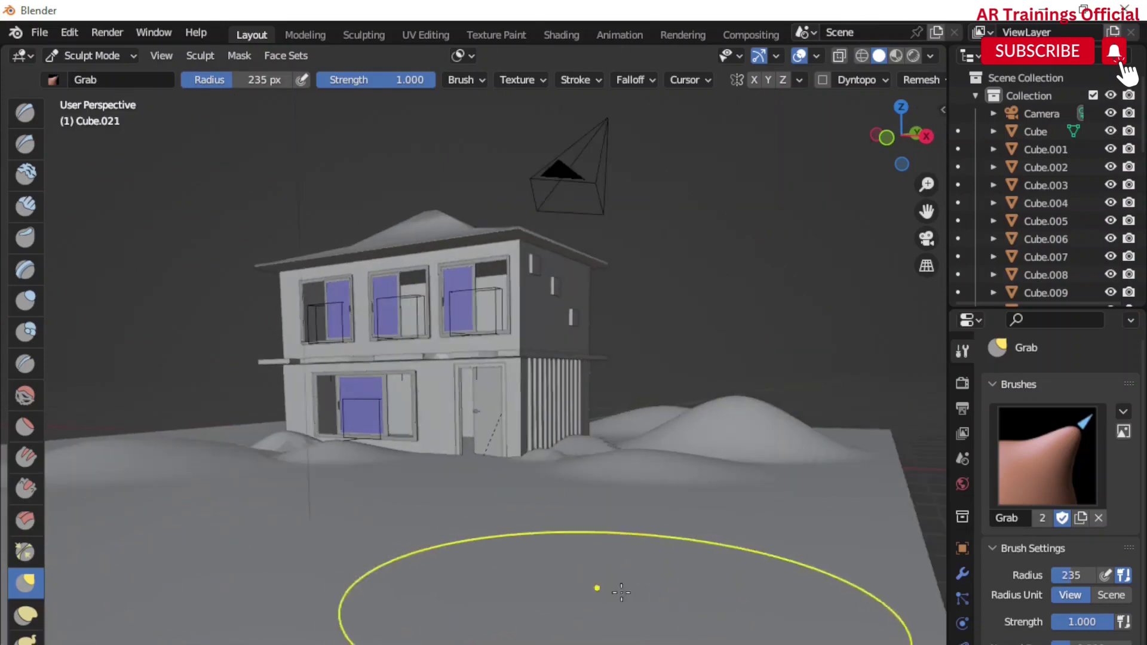
pyautogui.scroll(3, 712, 545)
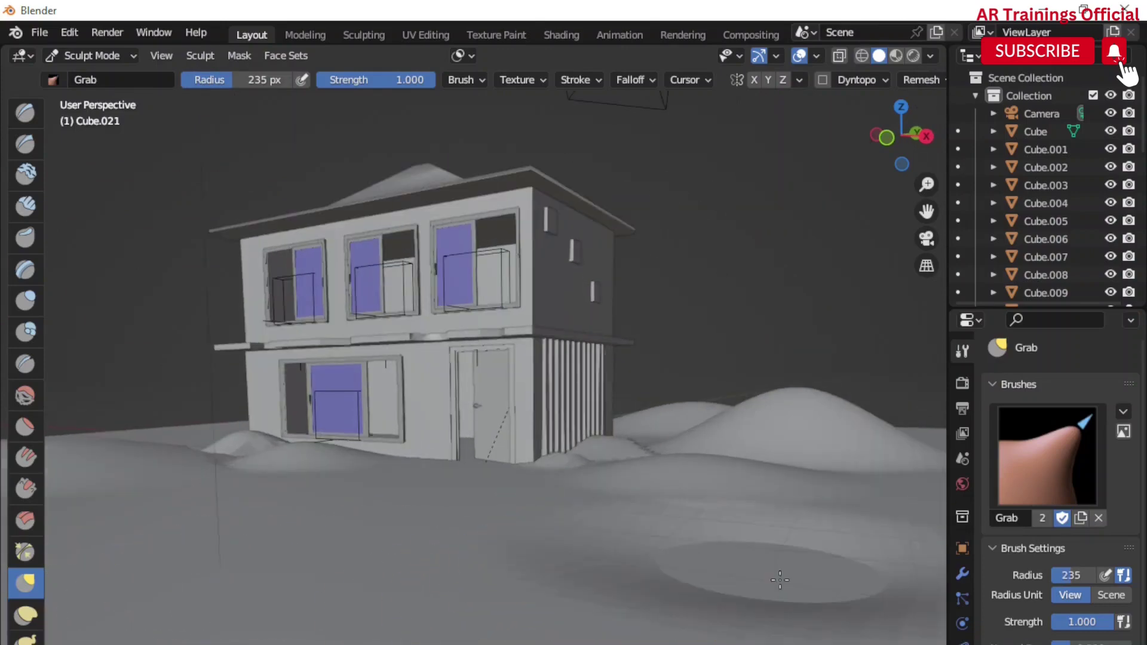
pyautogui.scroll(5, 655, 569)
pyautogui.scroll(-5, 655, 569)
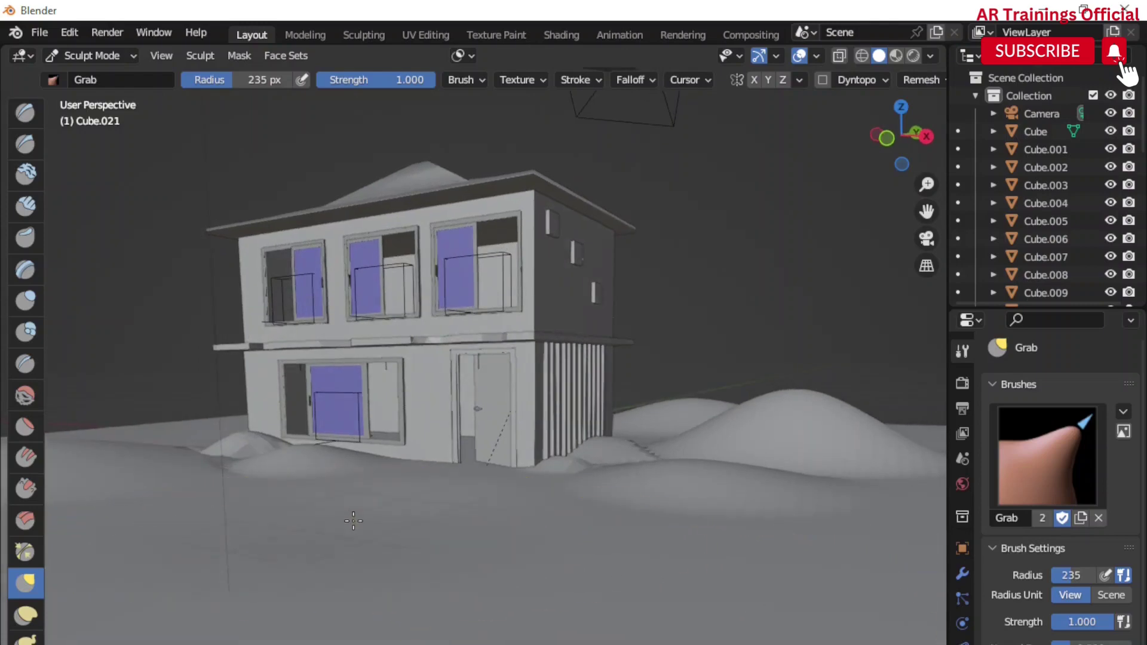
pyautogui.moveTo(460, 538); pyautogui.dragTo(597, 544, button='middle')
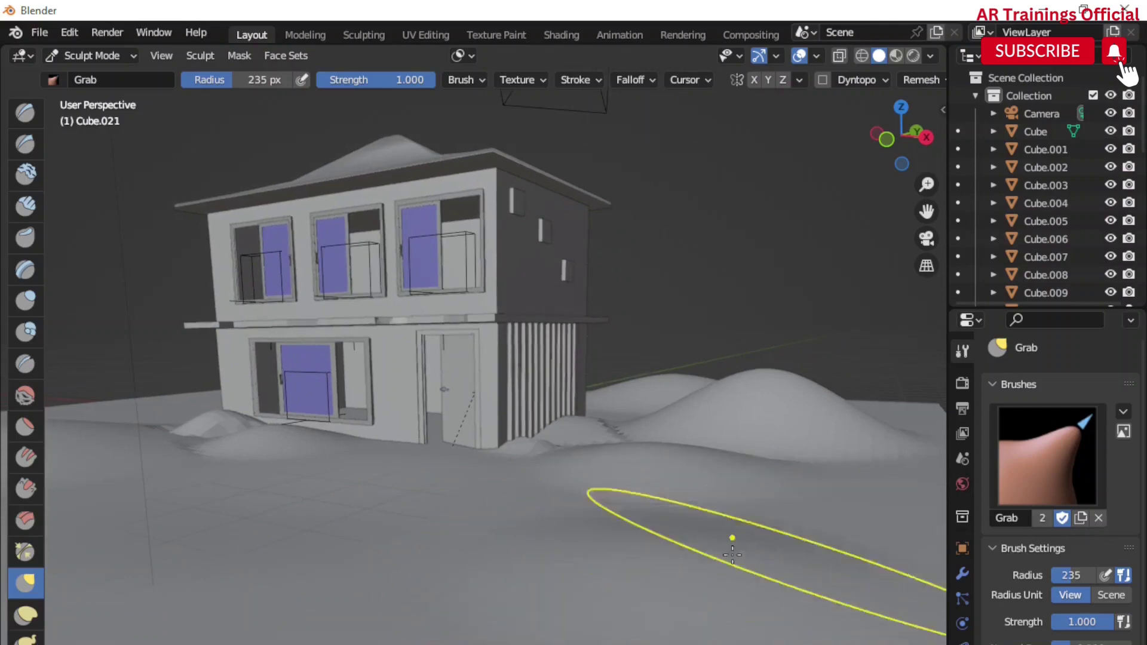
pyautogui.moveTo(732, 554); pyautogui.dragTo(760, 540, button='middle')
pyautogui.moveTo(789, 525); pyautogui.dragTo(788, 492)
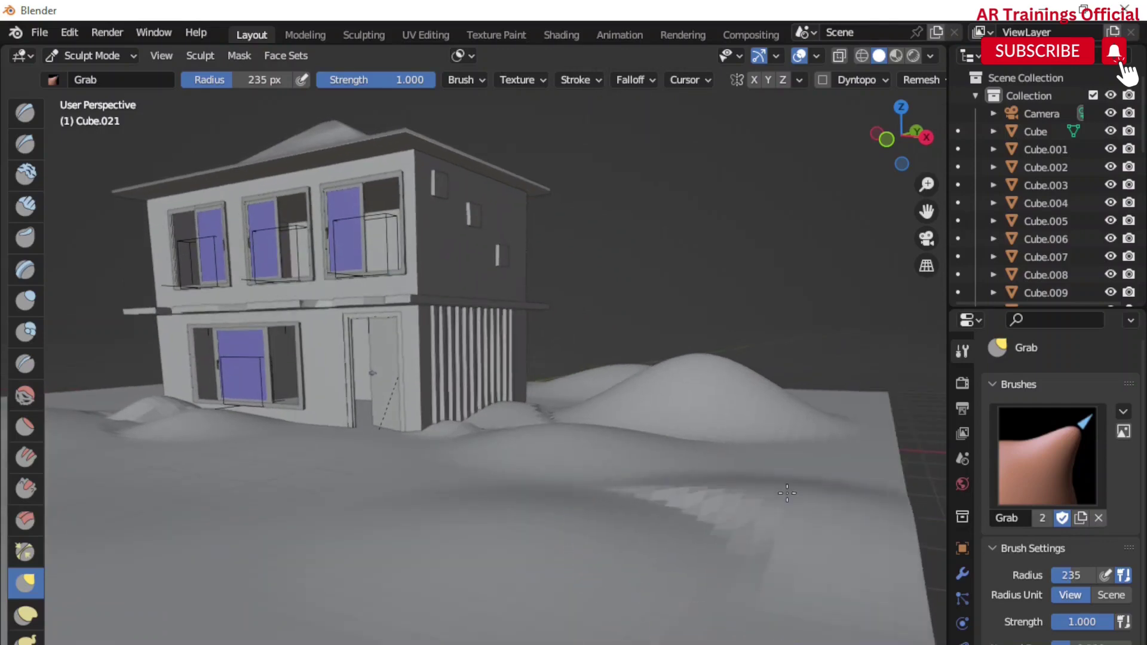
pyautogui.rightClick(604, 532)
pyautogui.click(600, 531)
# Plug a cracked-earth Image Texture into the terrain's Base Color and bring up its UVs
pyautogui.scroll(-3, 621, 544)
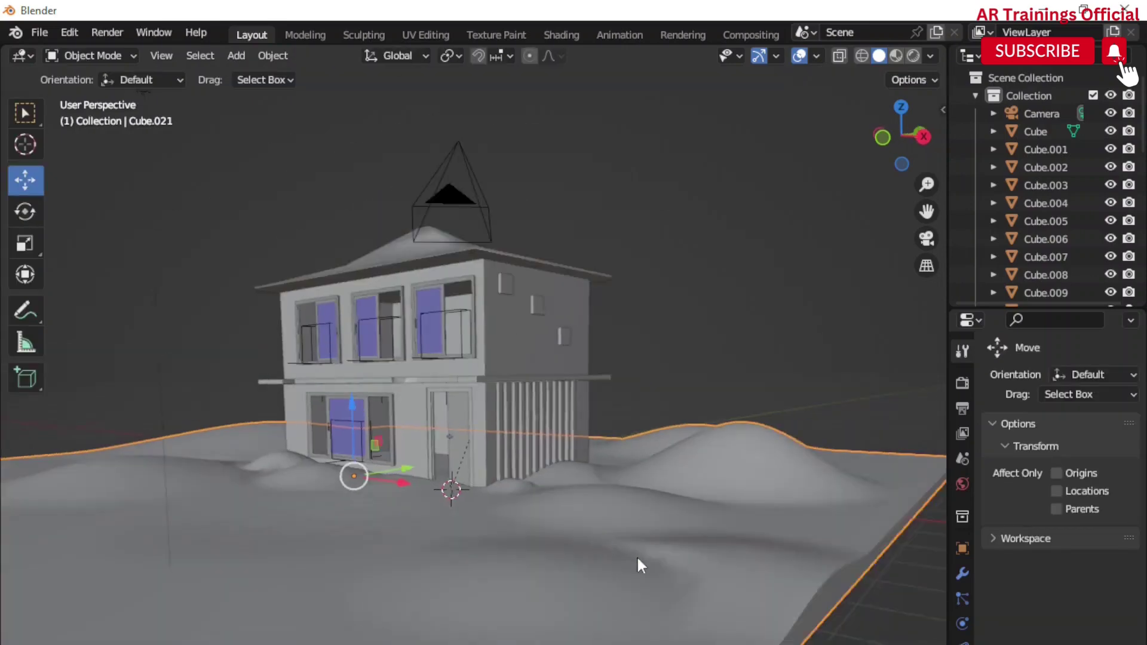
pyautogui.scroll(2, 627, 560)
pyautogui.scroll(1, 622, 564)
pyautogui.scroll(1, 621, 557)
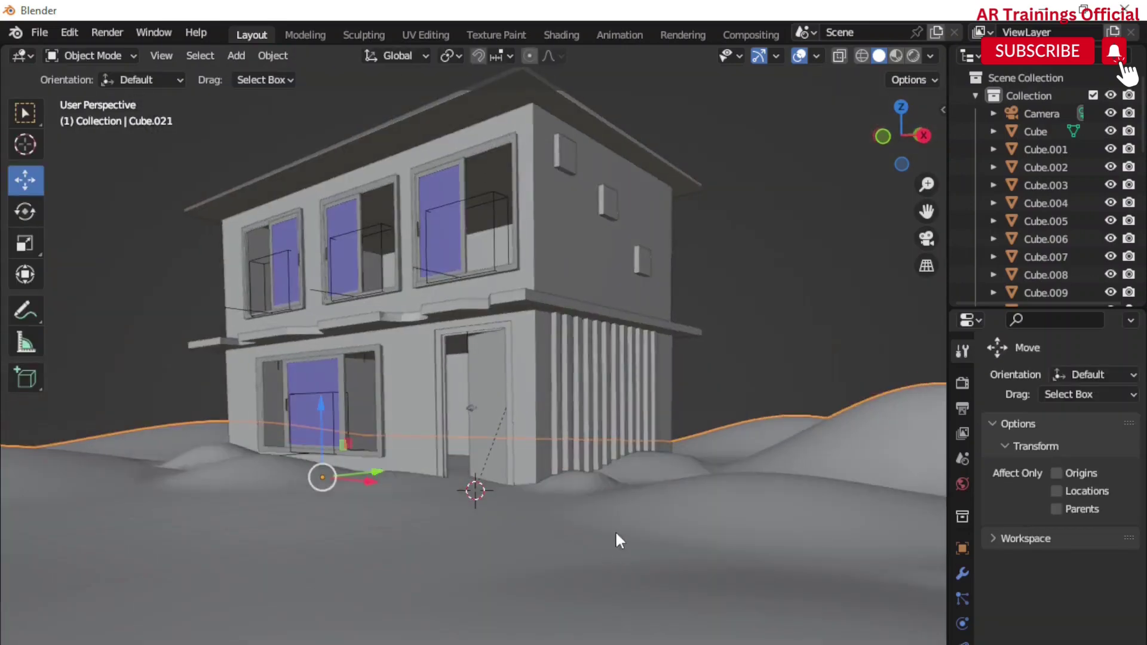
pyautogui.moveTo(614, 529)
pyautogui.mouseDown(button='middle')
pyautogui.moveTo(497, 531)
pyautogui.moveTo(603, 539)
pyautogui.moveTo(614, 508)
pyautogui.moveTo(647, 482)
pyautogui.mouseUp(button='middle')
pyautogui.scroll(1, 504, 495)
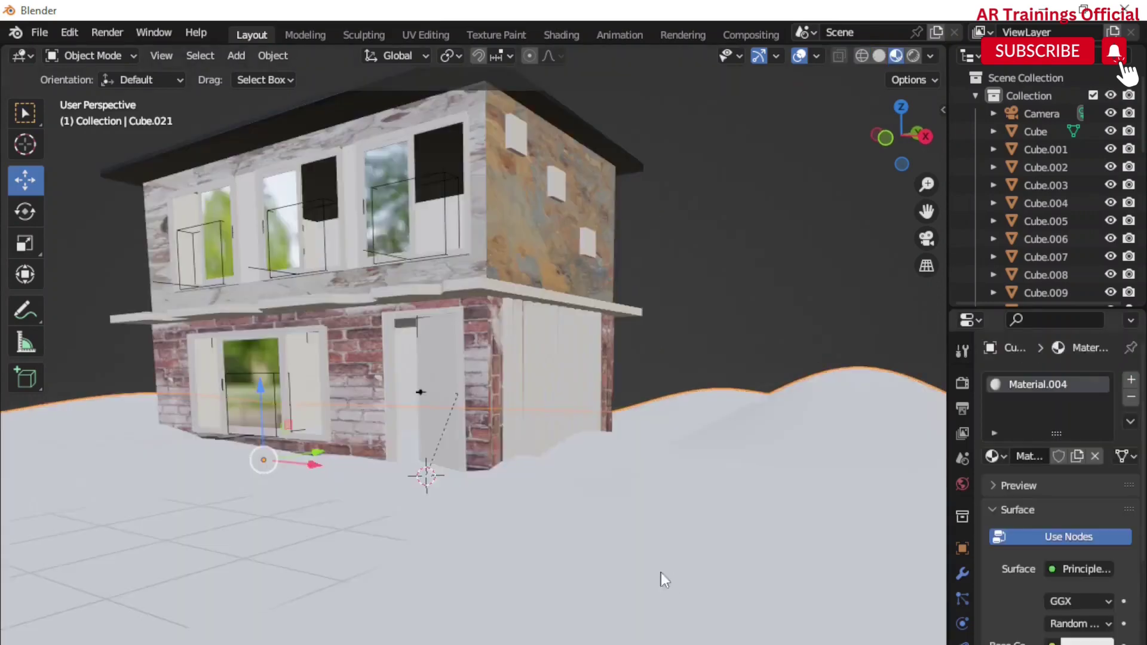
pyautogui.moveTo(661, 572)
pyautogui.mouseDown(button='middle')
pyautogui.moveTo(683, 567)
pyautogui.moveTo(596, 576)
pyautogui.mouseUp(button='middle')
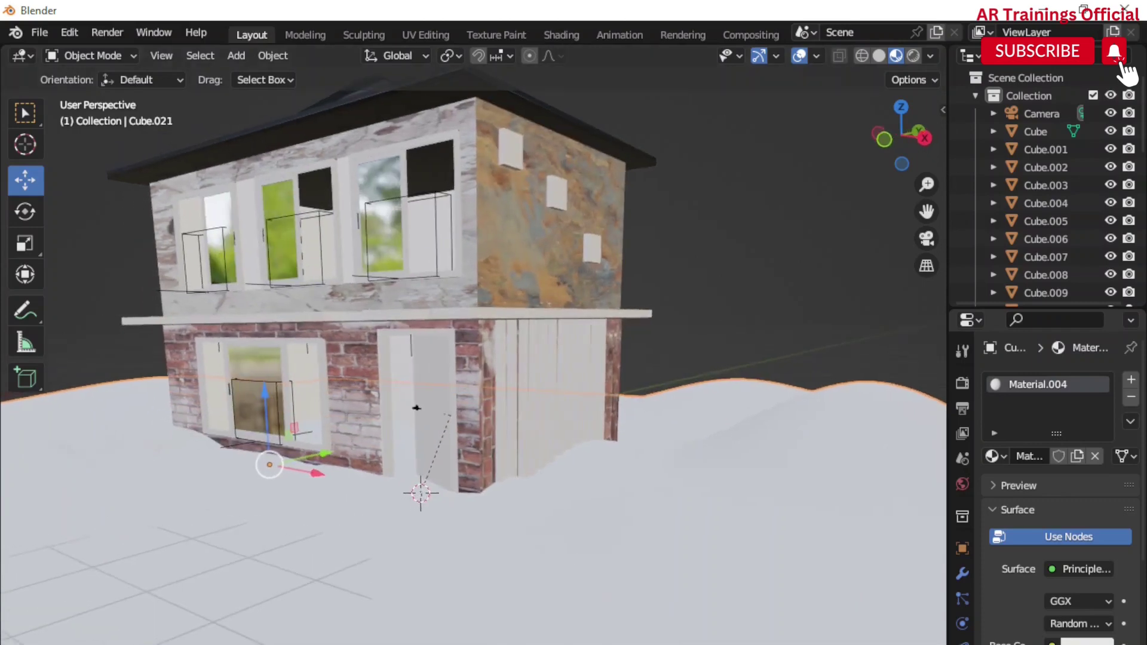
pyautogui.click(1051, 642)
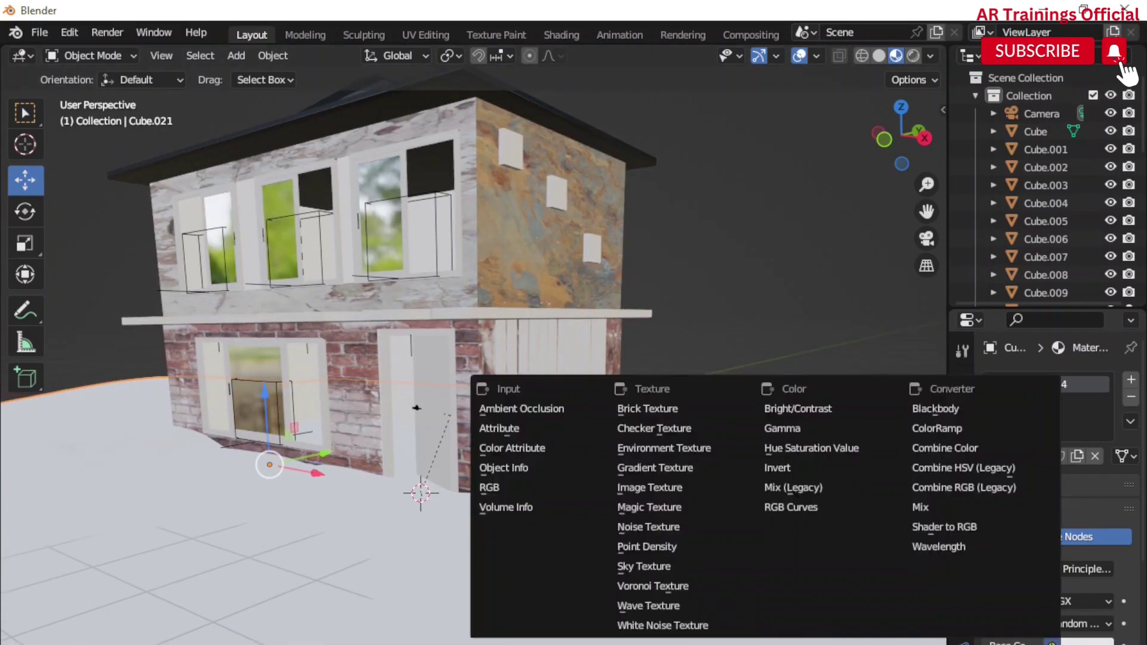
pyautogui.click(685, 487)
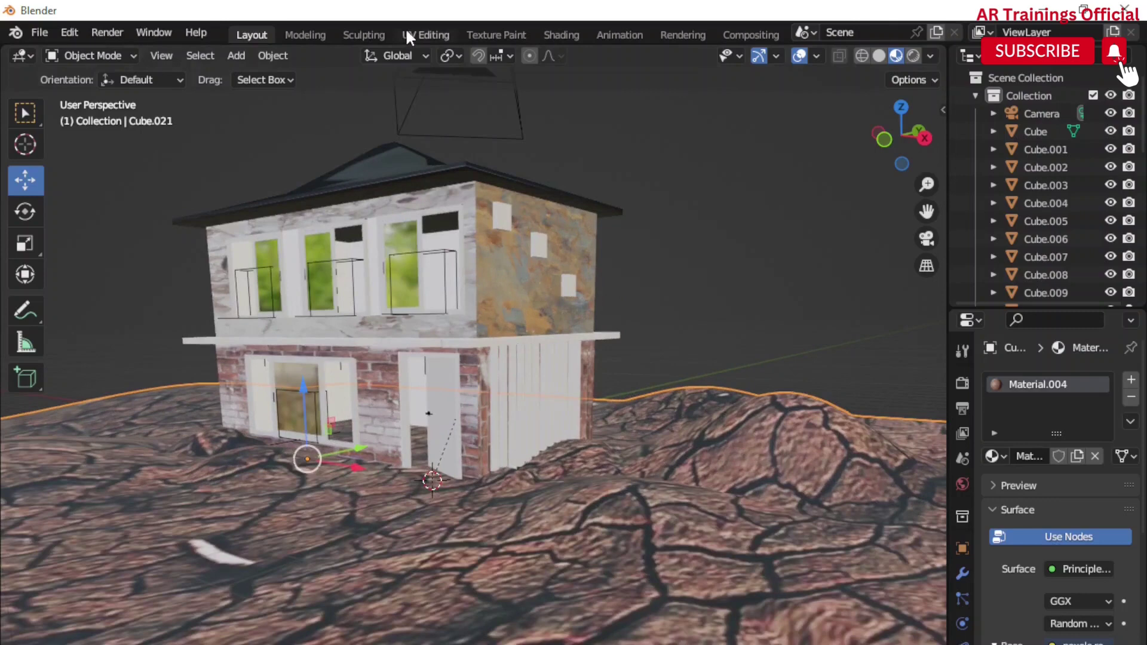
pyautogui.click(407, 34)
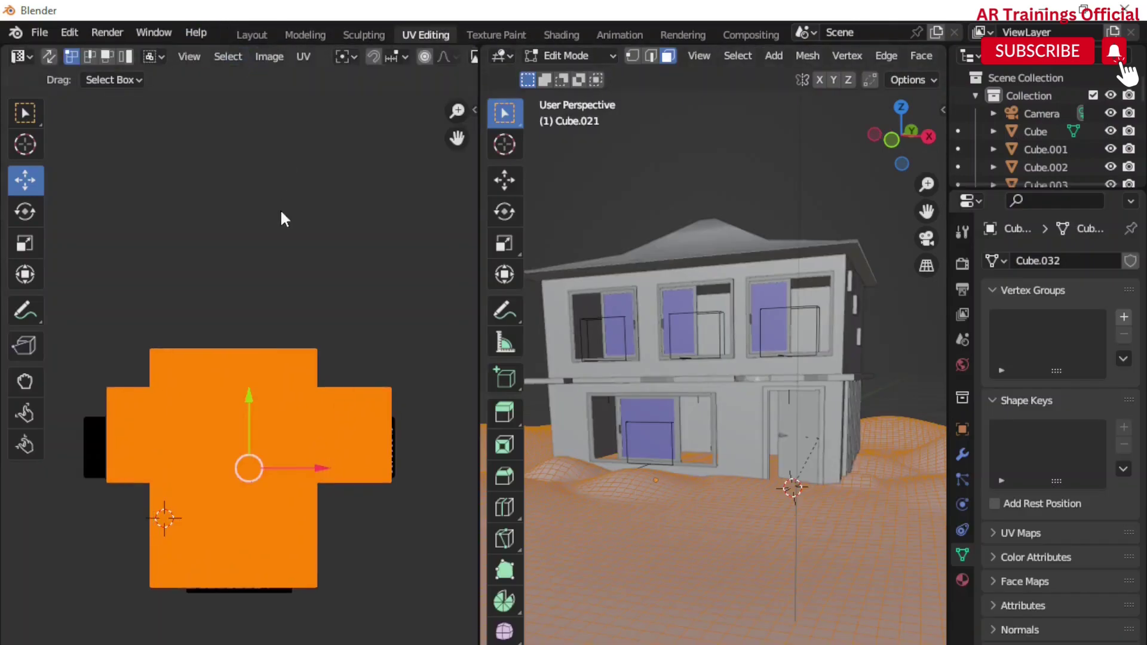
# Scale all the terrain's UVs up about 1.6× and check the finer texture in Layout
pyautogui.moveTo(402, 616); pyautogui.dragTo(70, 320)
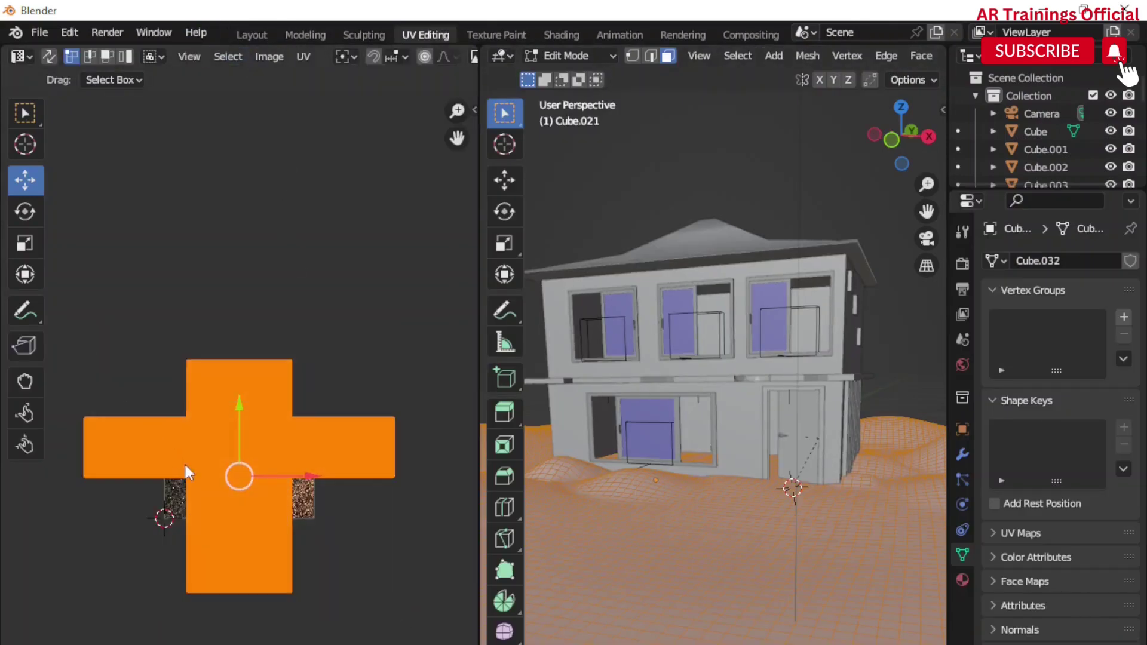
pyautogui.press('s')
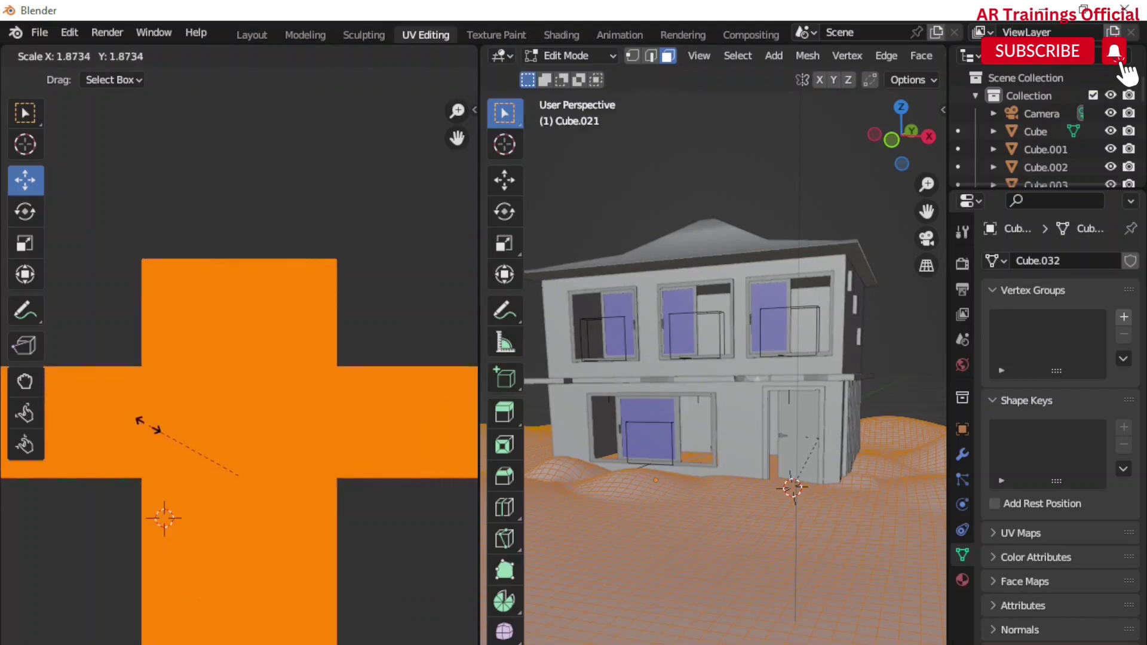
pyautogui.click(147, 425)
pyautogui.click(261, 35)
pyautogui.moveTo(622, 522); pyautogui.dragTo(618, 518, button='middle')
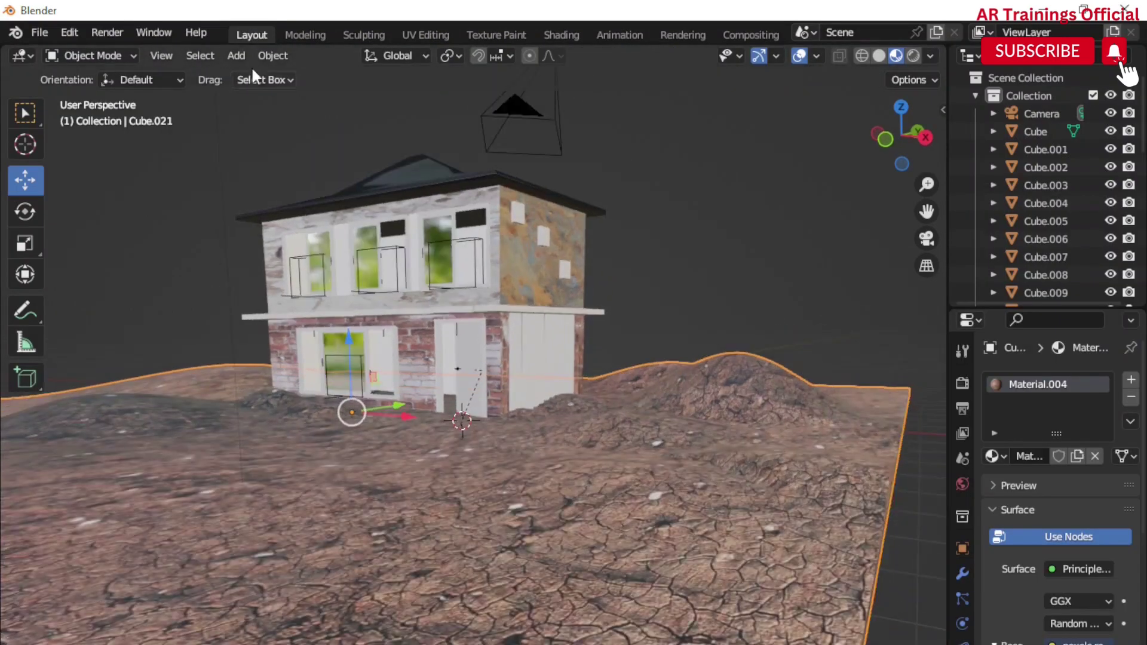
# Scale the whole UV island up again so the cracked earth tiles even finer across the hills
pyautogui.click(425, 34)
pyautogui.scroll(-3, 371, 544)
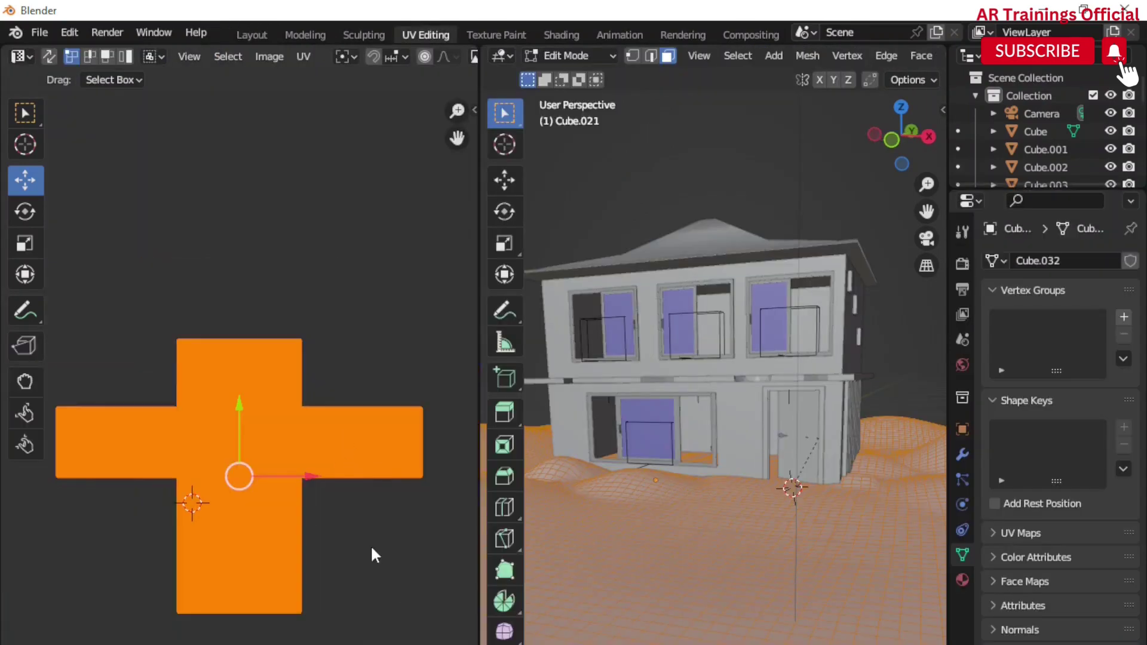
pyautogui.moveTo(443, 642); pyautogui.dragTo(51, 323)
pyautogui.press('s')
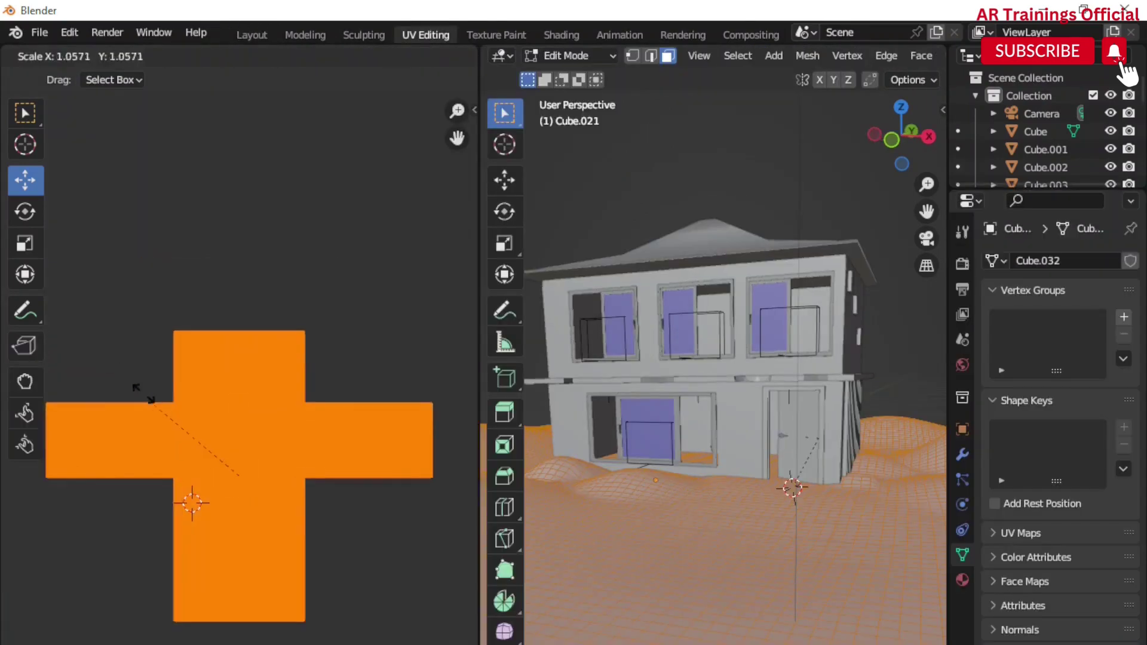
pyautogui.click(123, 364)
pyautogui.click(252, 35)
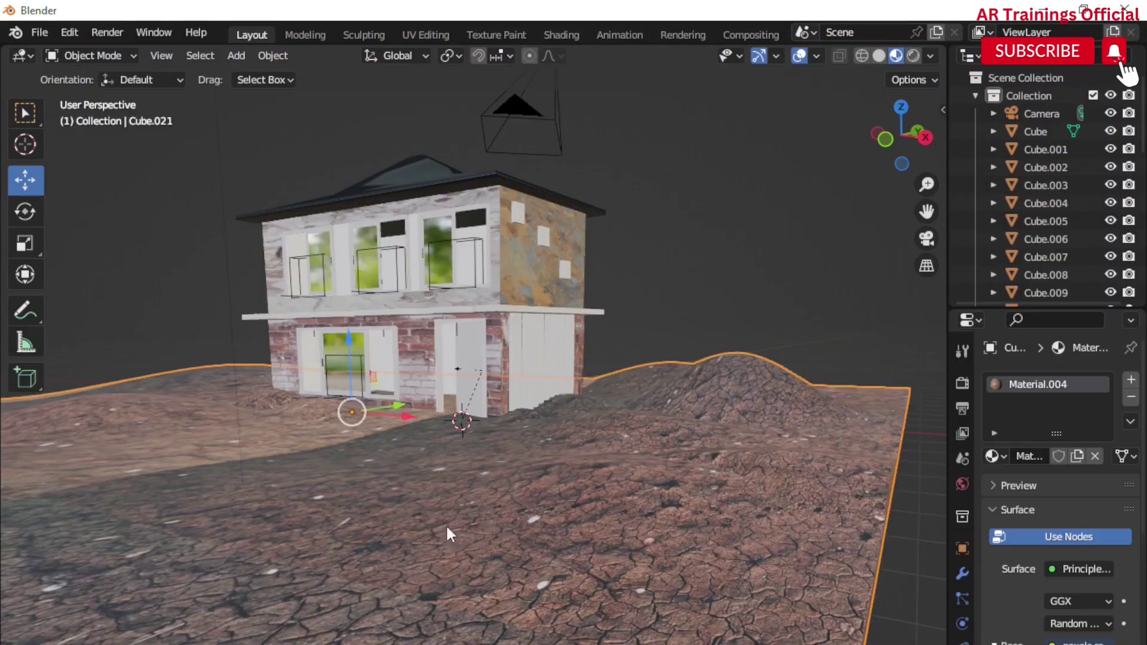
pyautogui.moveTo(446, 525); pyautogui.dragTo(464, 528, button='middle')
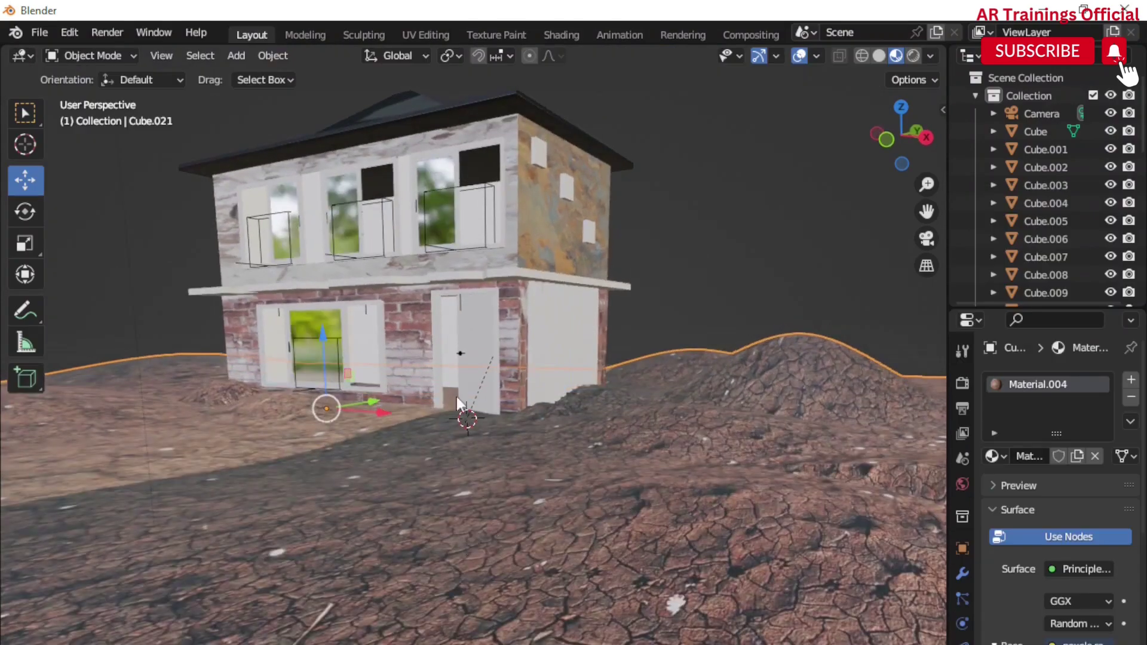
pyautogui.moveTo(471, 441)
pyautogui.mouseDown(button='middle')
pyautogui.moveTo(518, 462)
pyautogui.moveTo(567, 511)
pyautogui.moveTo(554, 511)
pyautogui.mouseUp(button='middle')
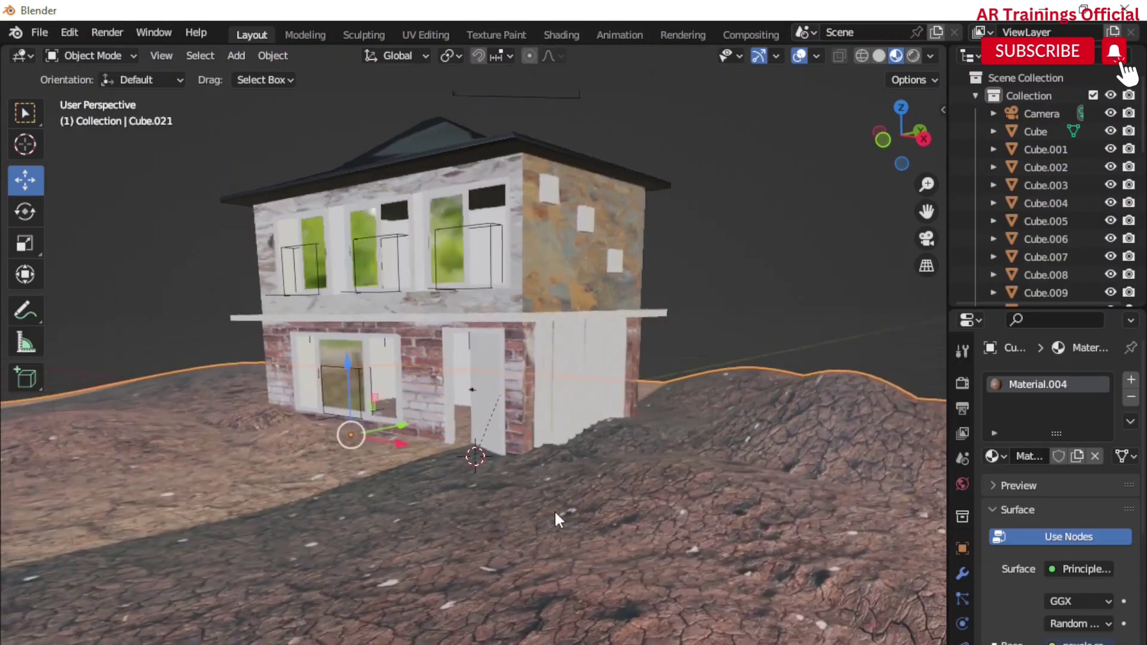
# Import BAMBOO PLANTS 18.FBX from the Downloads 0038 - BAMBOO PLANTS 18 folders
pyautogui.click(271, 447)
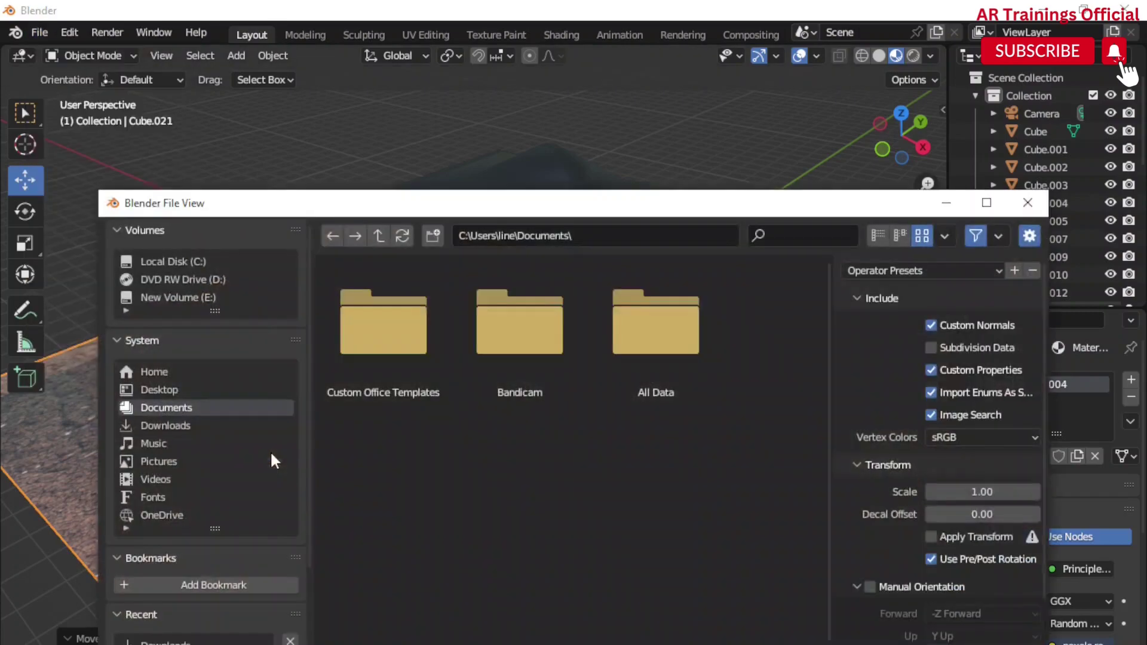
pyautogui.click(173, 425)
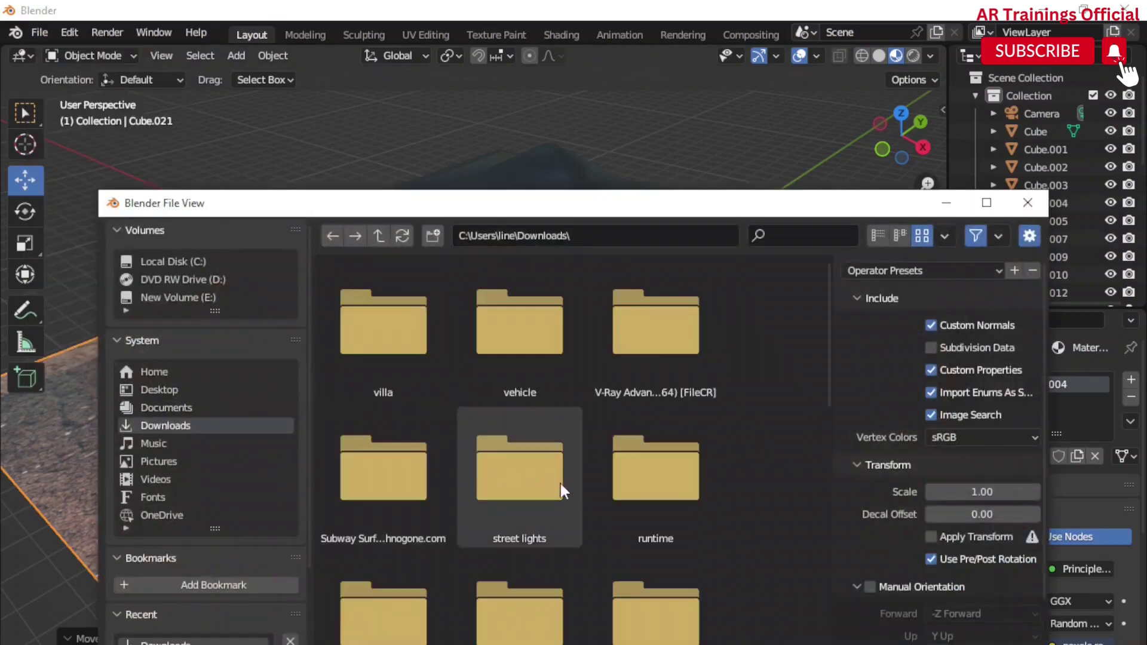
pyautogui.scroll(-3, 739, 508)
pyautogui.scroll(-2, 734, 500)
pyautogui.scroll(-2, 741, 499)
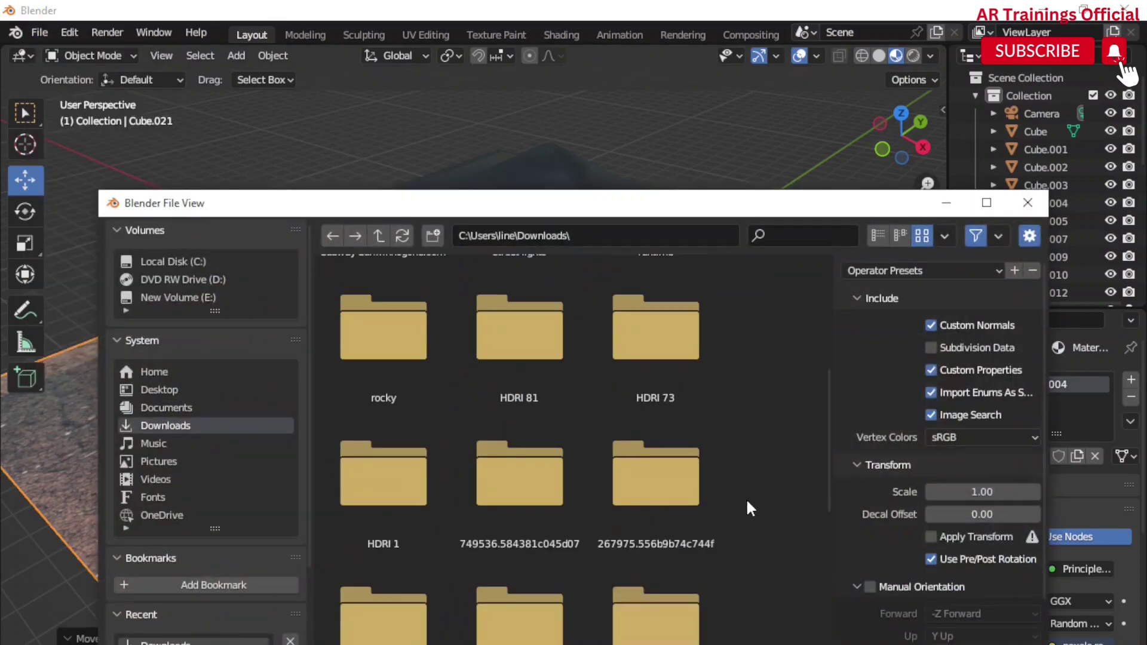
pyautogui.scroll(-2, 741, 526)
pyautogui.scroll(-2, 744, 538)
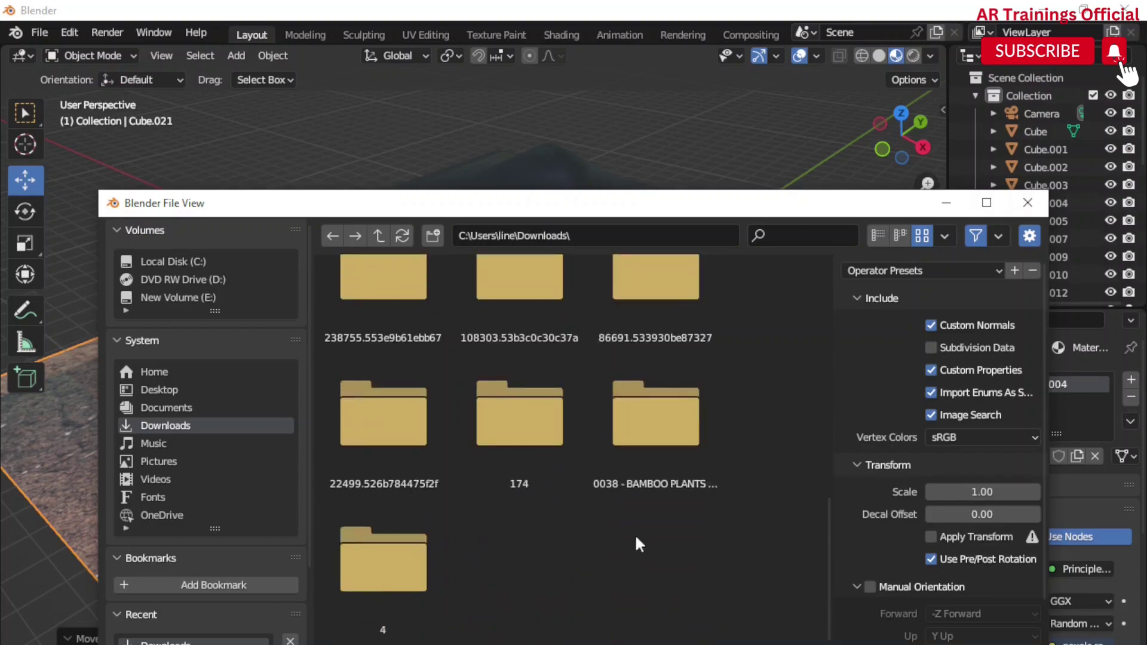
pyautogui.doubleClick(658, 447)
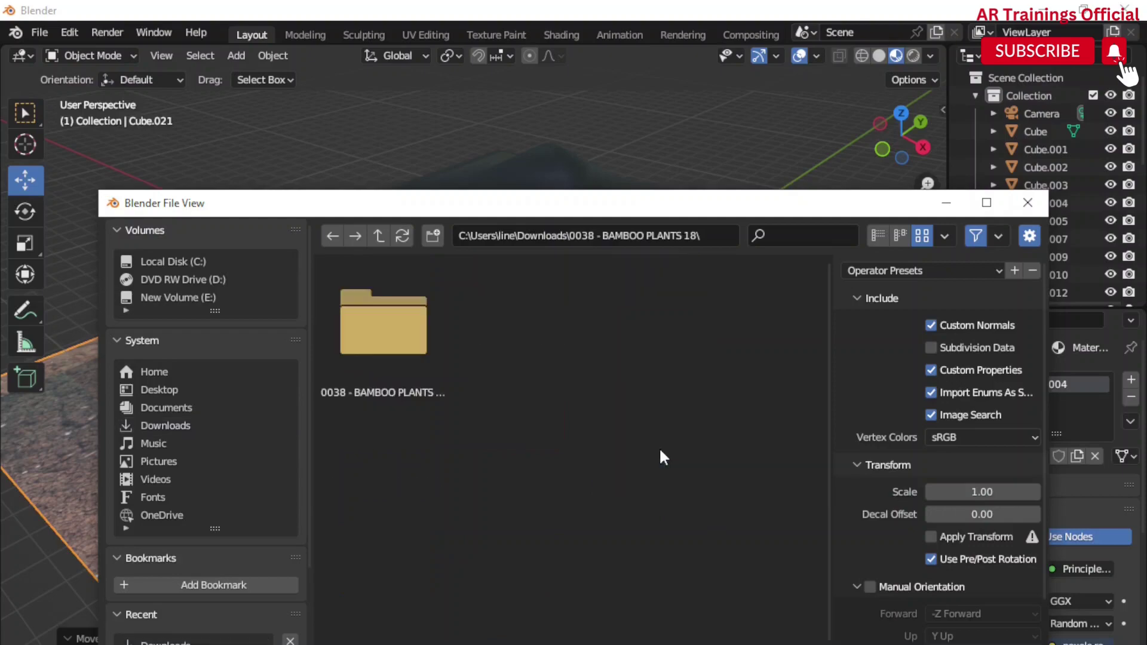
pyautogui.doubleClick(417, 361)
pyautogui.click(415, 373)
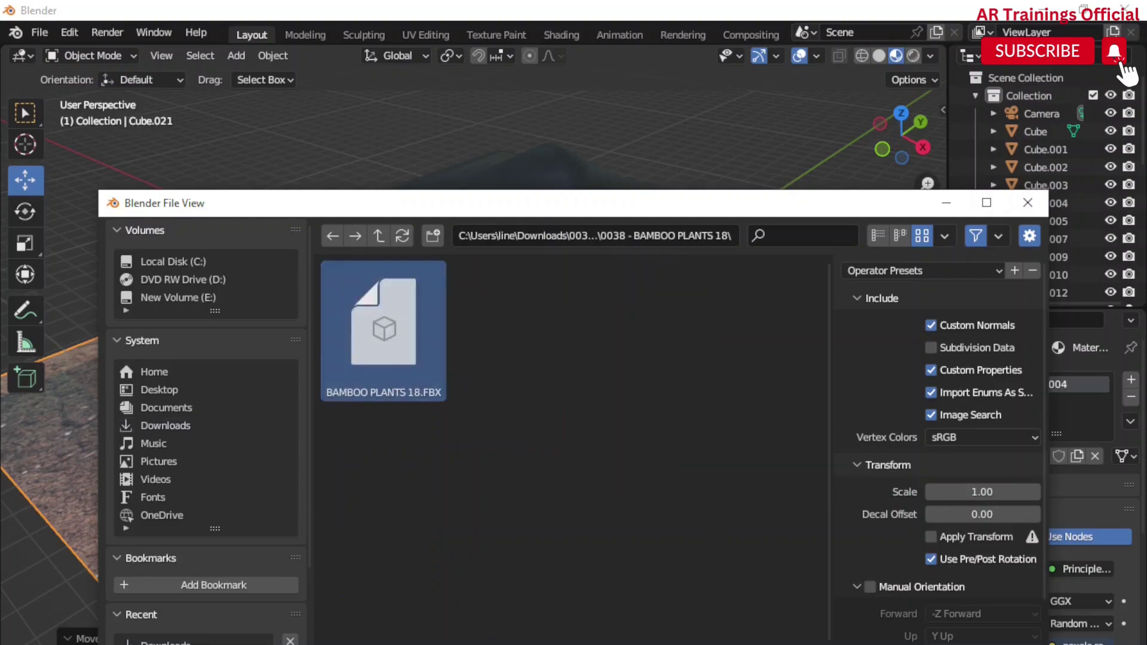
pyautogui.click(696, 615)
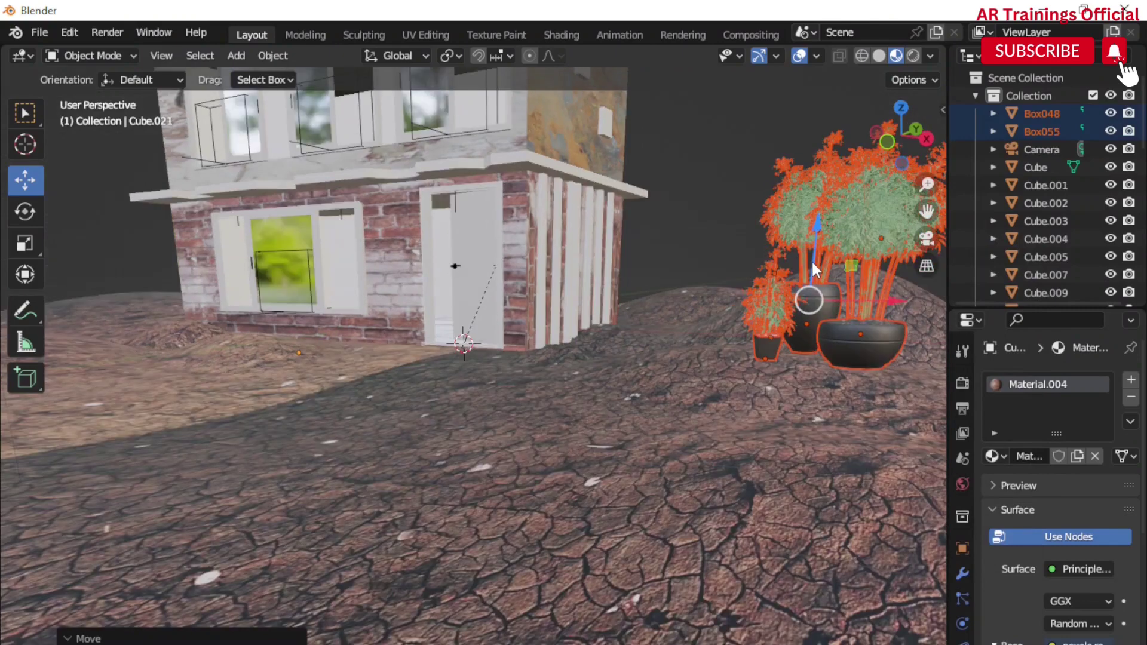
# Move the imported bamboo bush onto the hill beside the house
pyautogui.press('g')
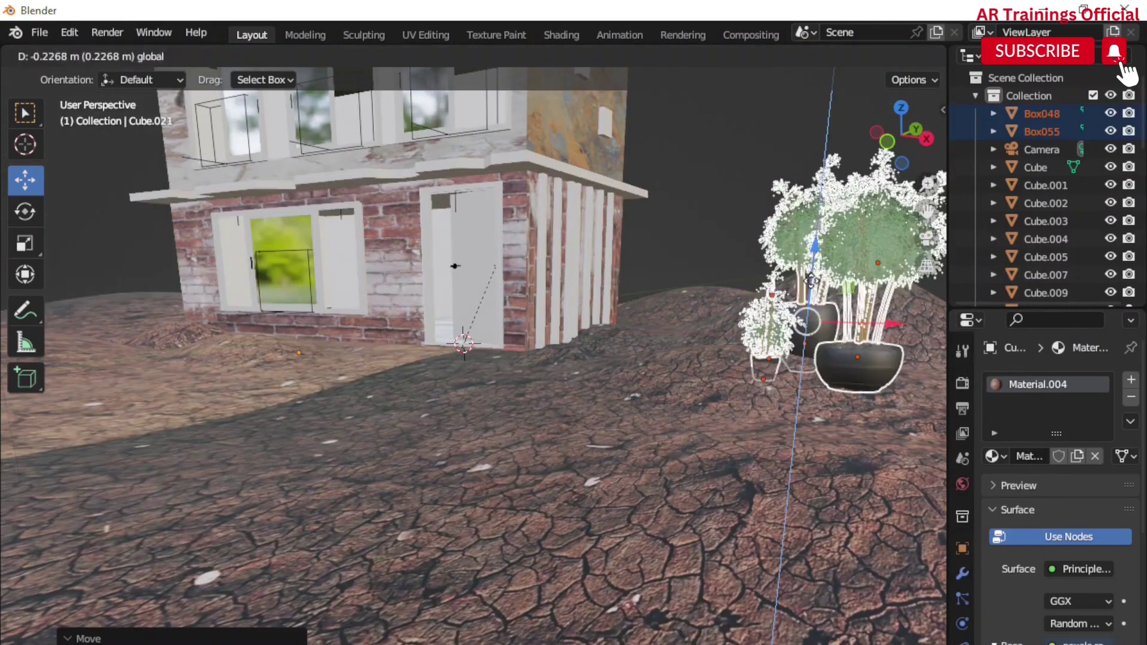
pyautogui.click(442, 270)
pyautogui.press('KP_Decimal')
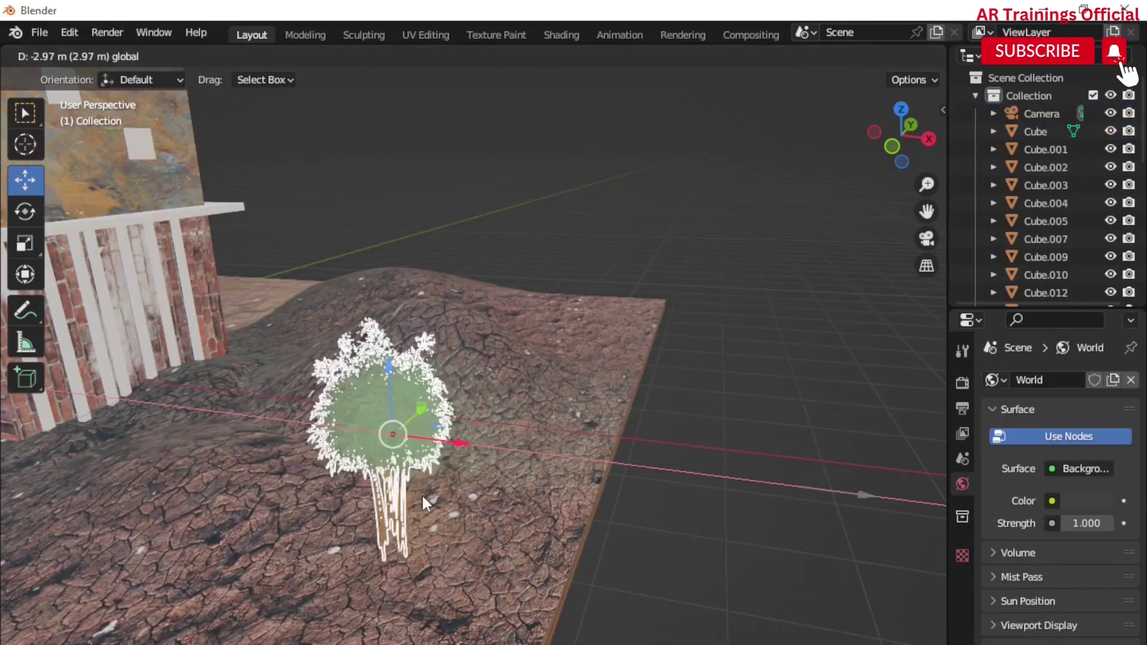
pyautogui.click(421, 493)
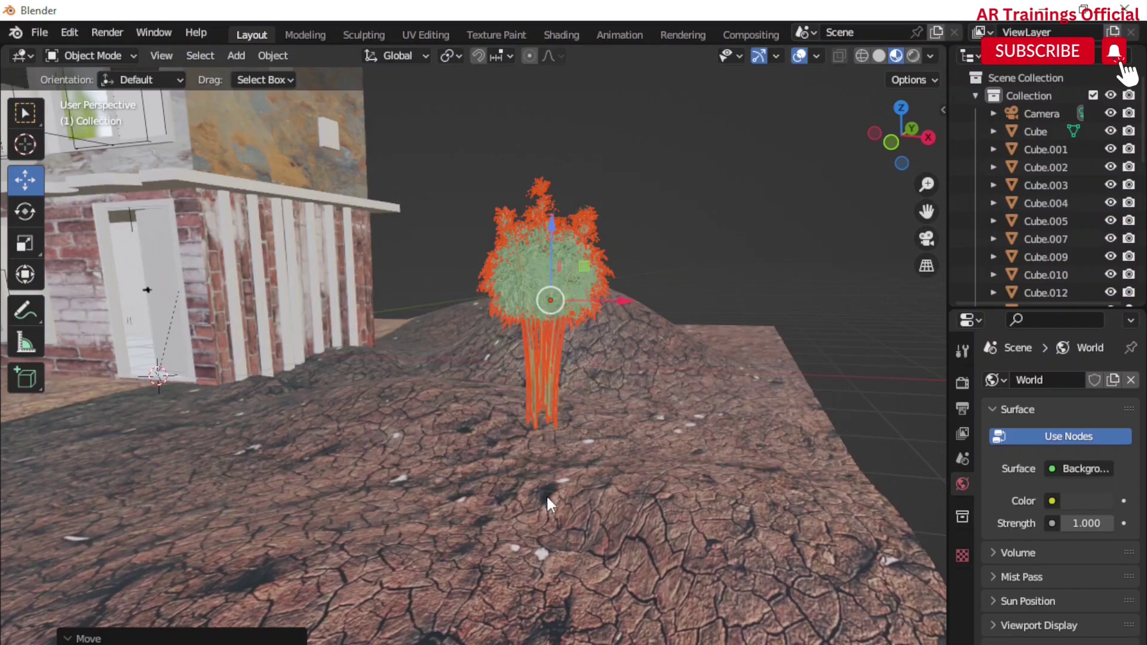
# Lower the bush onto the ground along Z and slide a duplicate -1.525 m along X
pyautogui.press('g')
pyautogui.press('z')
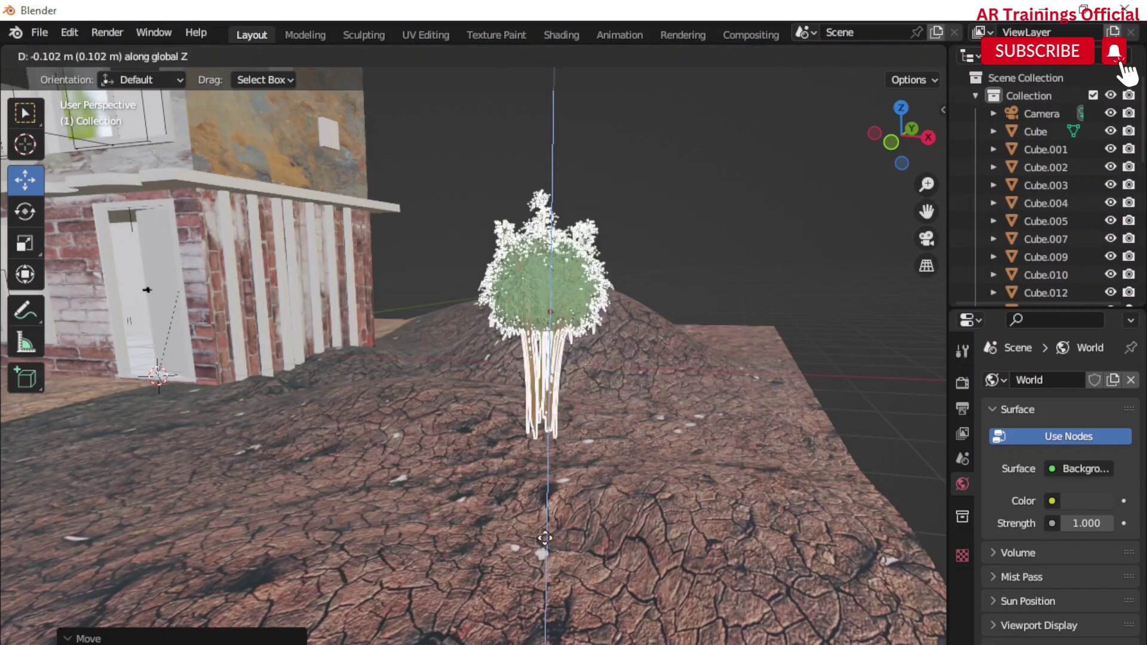
pyautogui.click(545, 537)
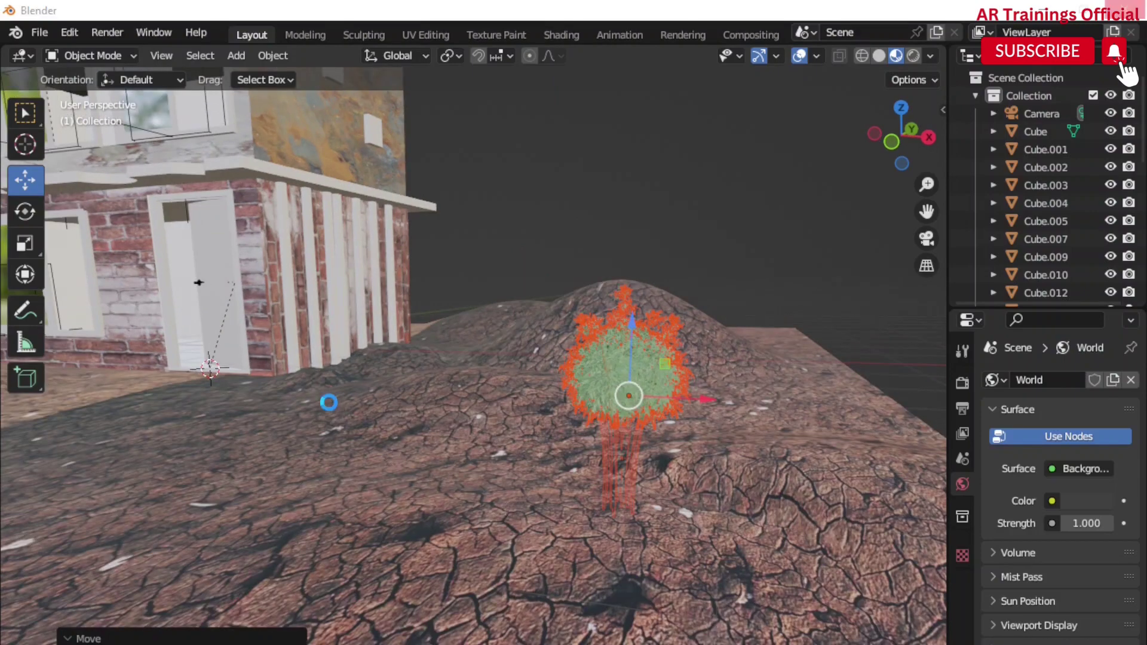
pyautogui.hotkey('shift', 'd')
pyautogui.press('x')
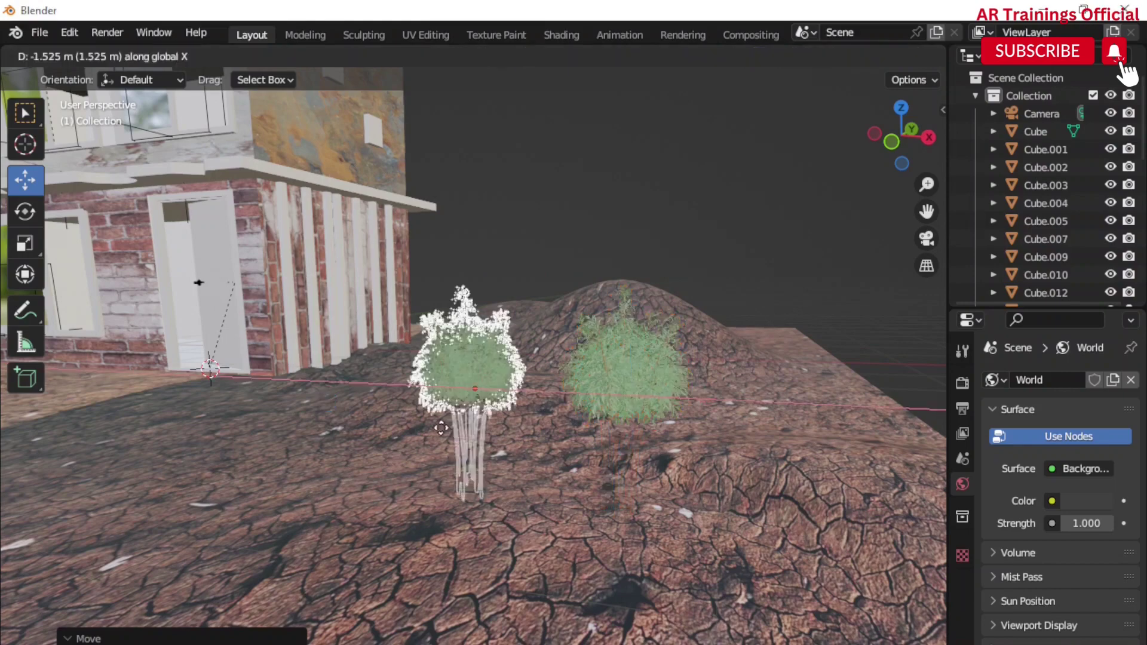
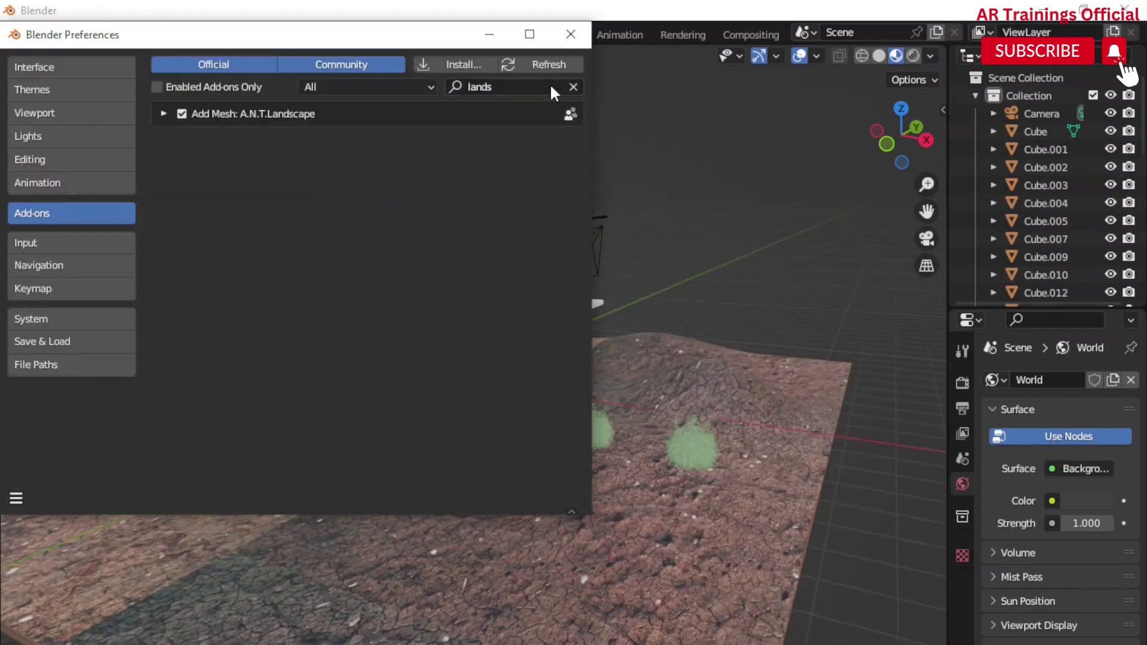
# Confirm the Add Mesh: Extra Objects add-on is enabled, then bring up the Add menu
pyautogui.click(551, 87)
pyautogui.press('BackSpace')
pyautogui.write('ext')
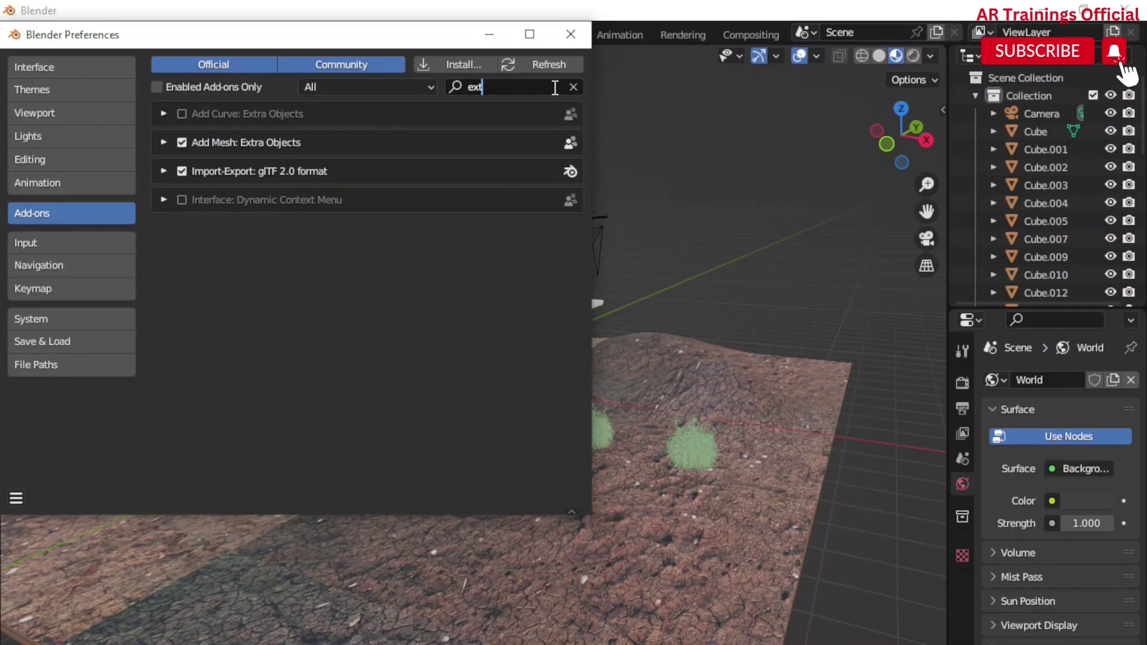
pyautogui.write('ra')
pyautogui.press('Return')
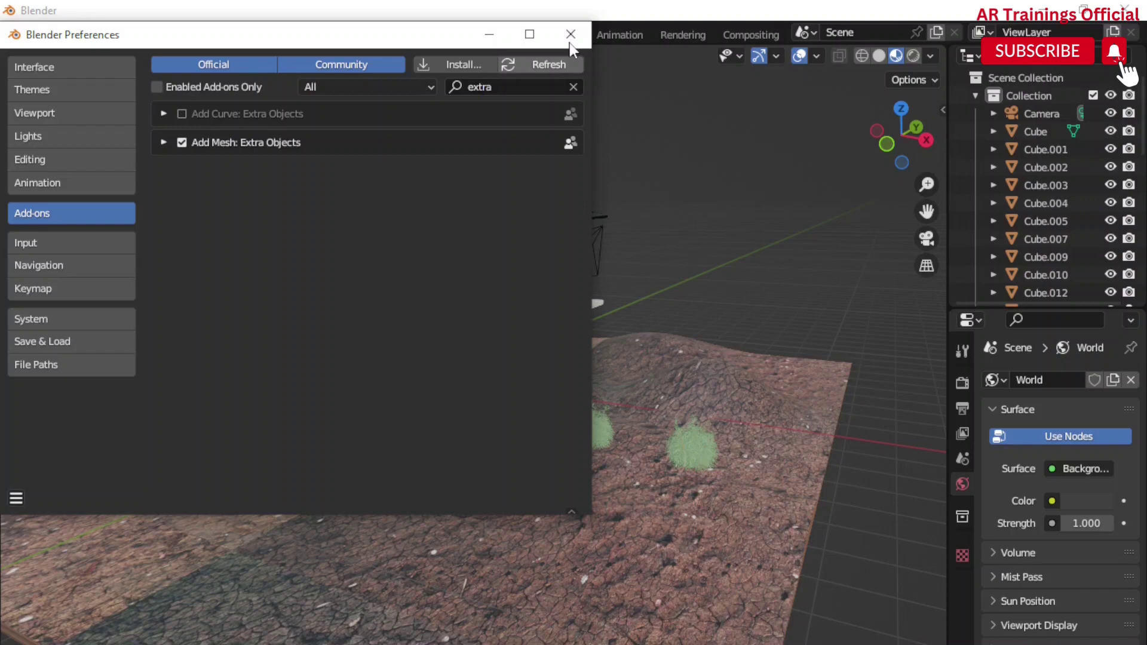
pyautogui.click(570, 43)
pyautogui.hotkey('shift', 'a')
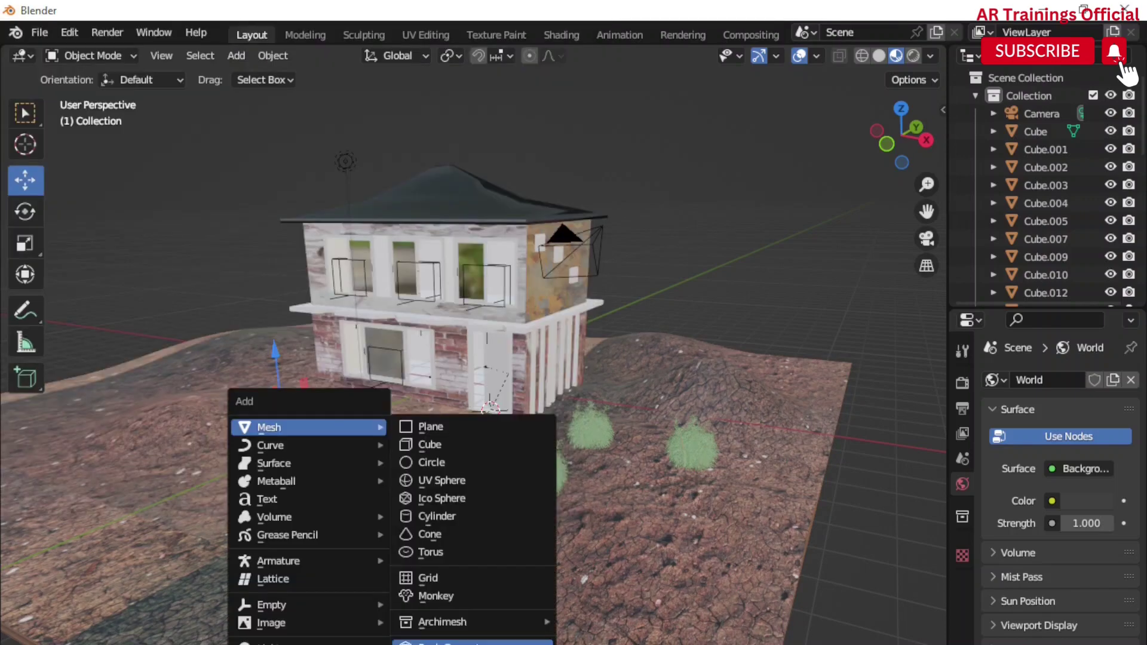
# Add a Rock Generator rock and give it a new material with a rock image texture
pyautogui.click(472, 642)
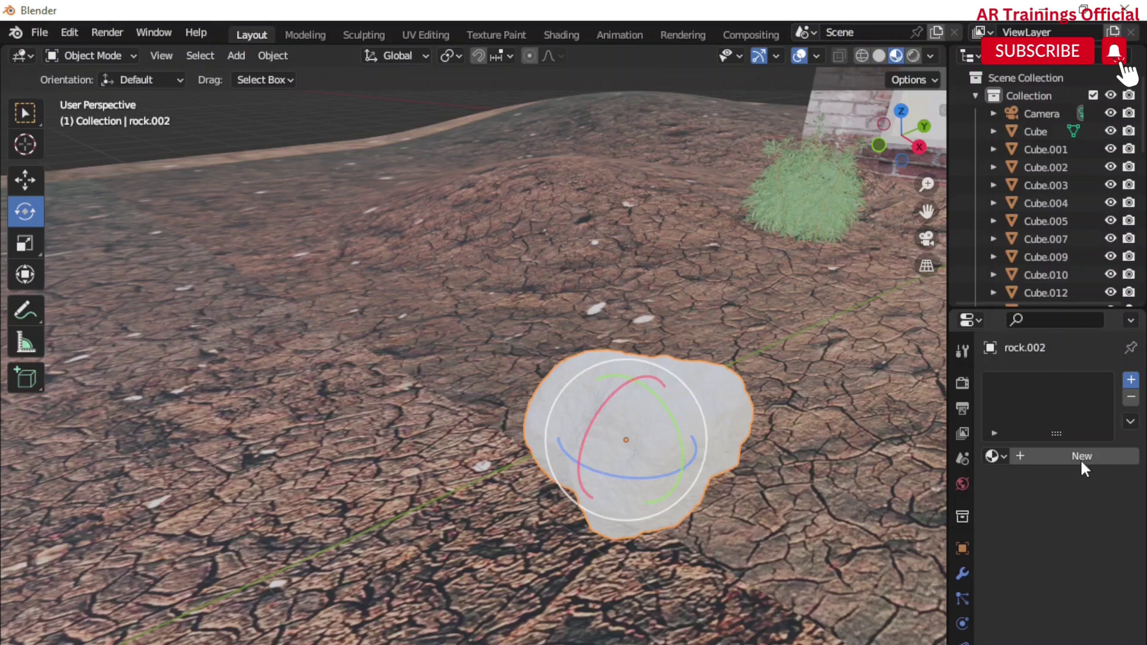
pyautogui.click(1080, 459)
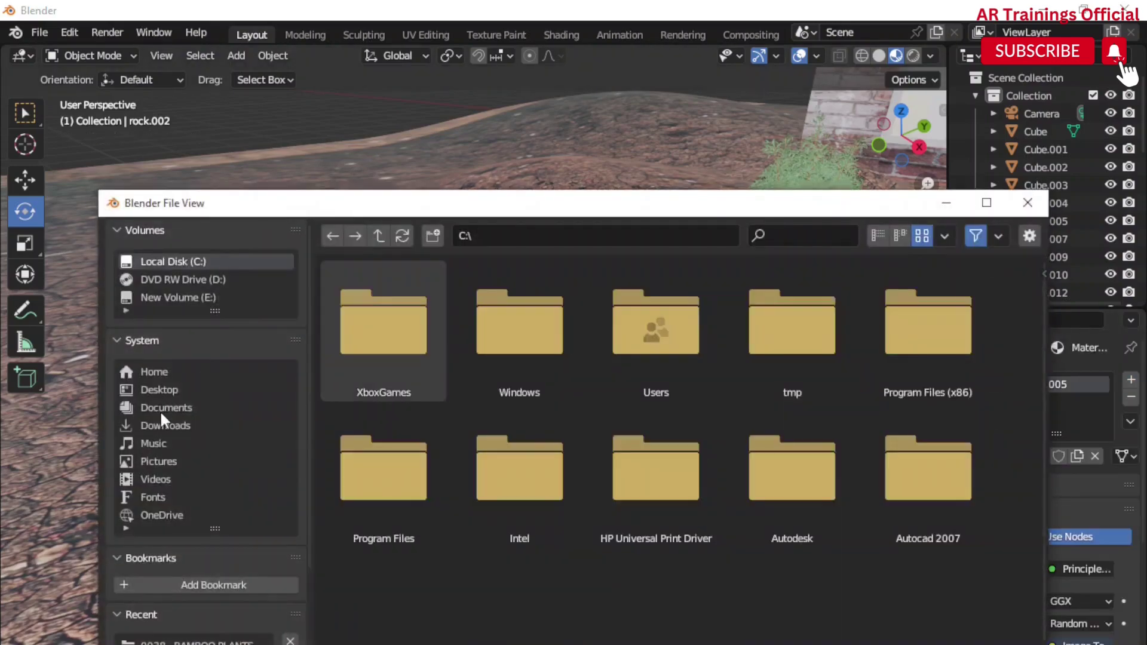
pyautogui.click(178, 424)
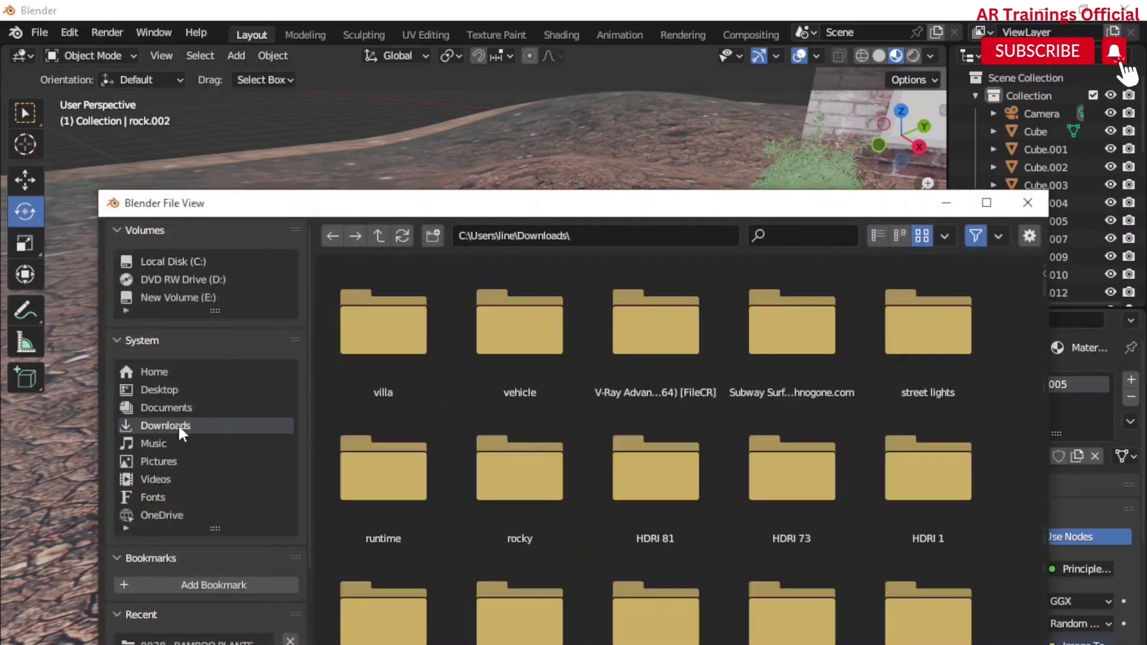
pyautogui.scroll(-3, 601, 431)
# UV-unwrap the rock in Edit Mode and return to Object Mode
pyautogui.click(96, 94)
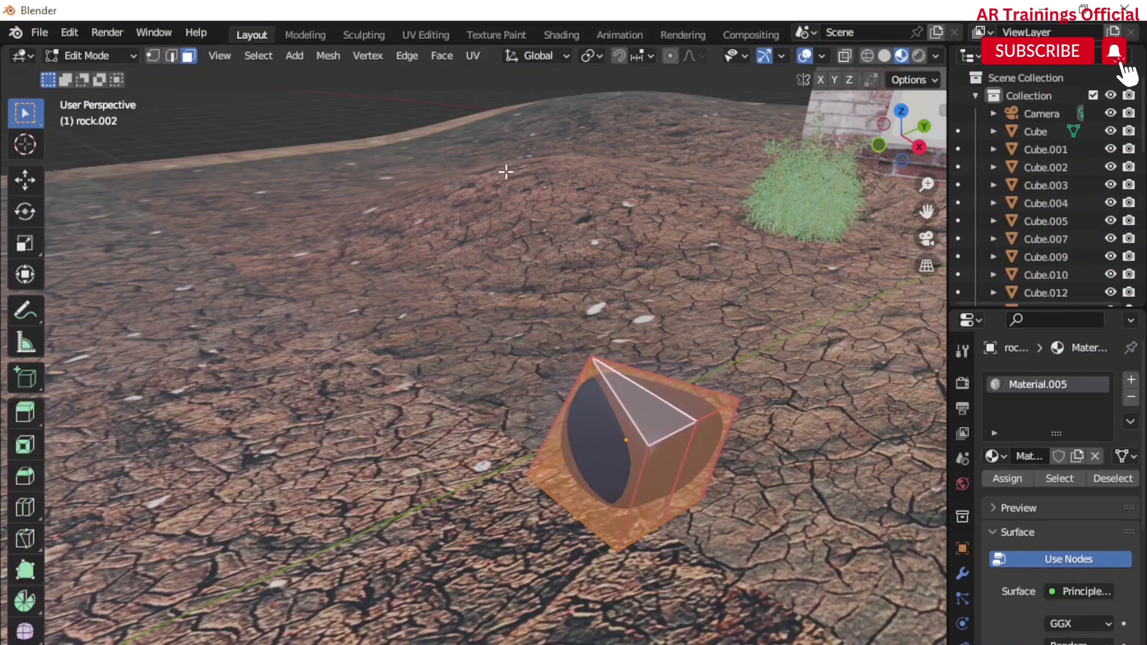
pyautogui.click(477, 51)
pyautogui.click(482, 70)
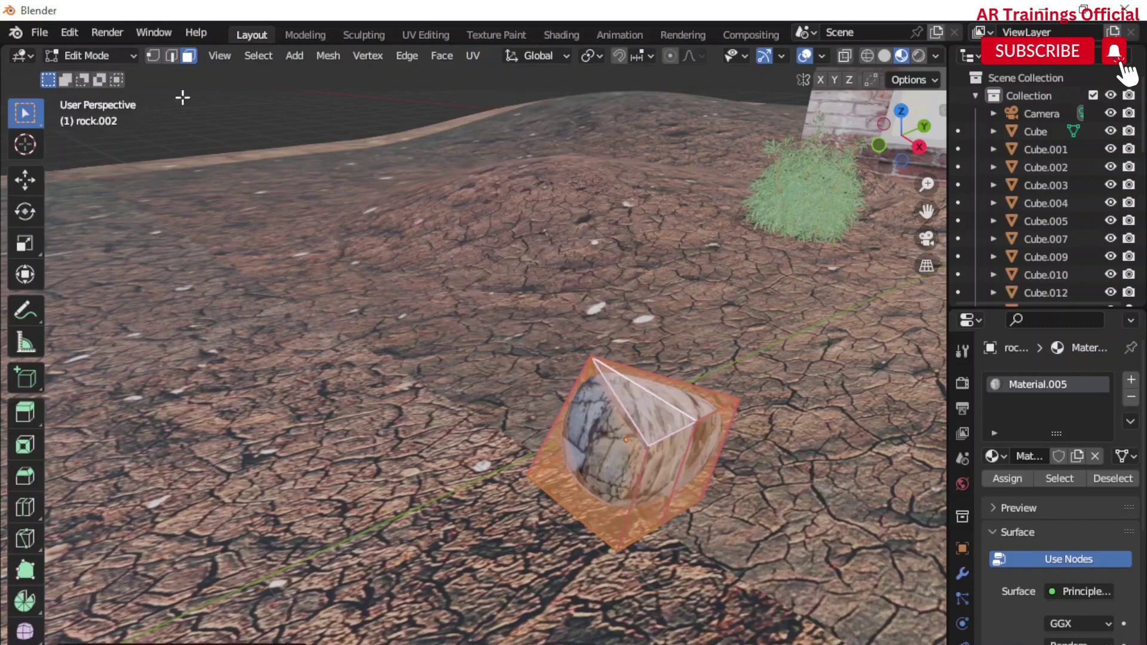
pyautogui.click(85, 54)
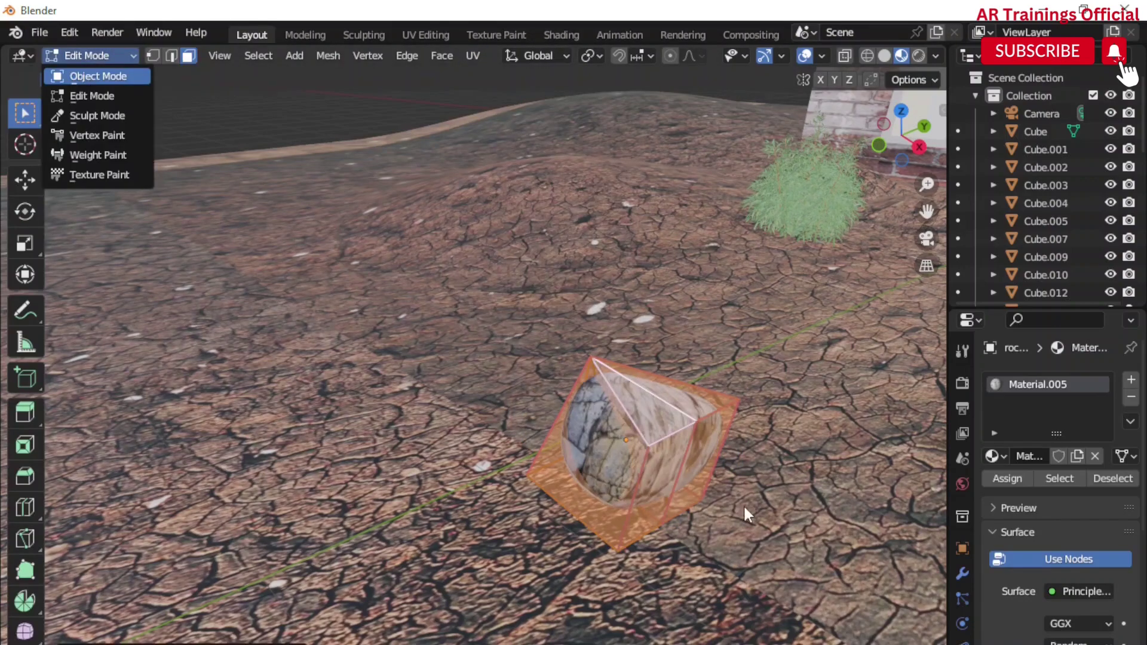
pyautogui.click(134, 84)
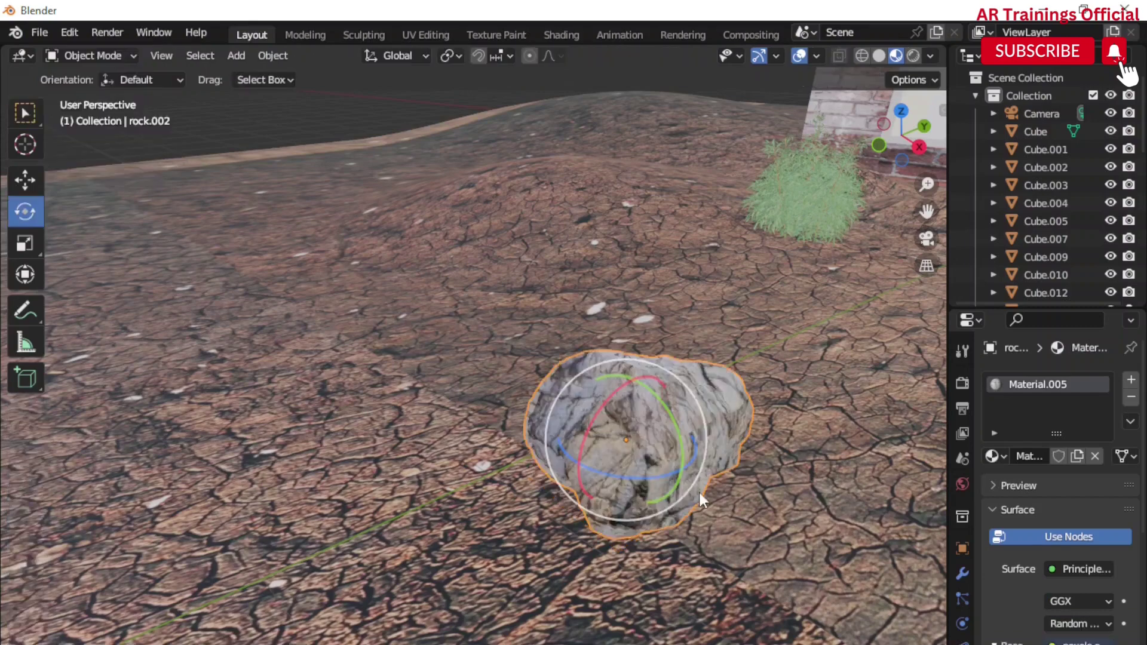
pyautogui.moveTo(747, 523); pyautogui.dragTo(683, 518, button='middle')
pyautogui.scroll(-4, 693, 521)
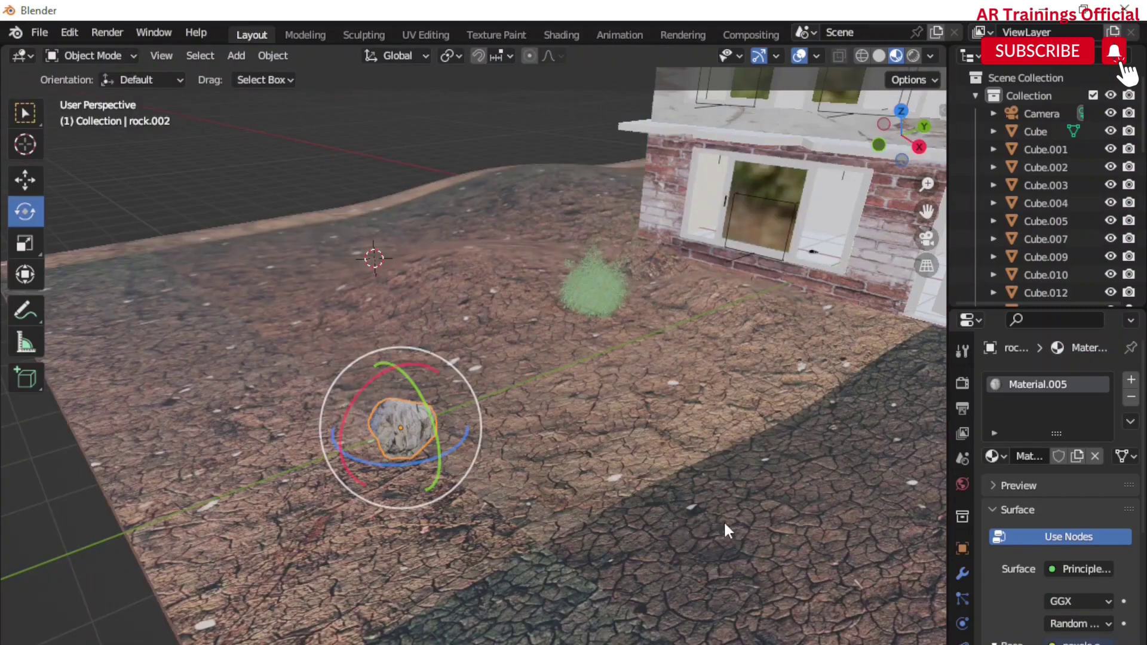
# Move the rock across the ground and place a duplicate along the X axis
pyautogui.scroll(1, 668, 528)
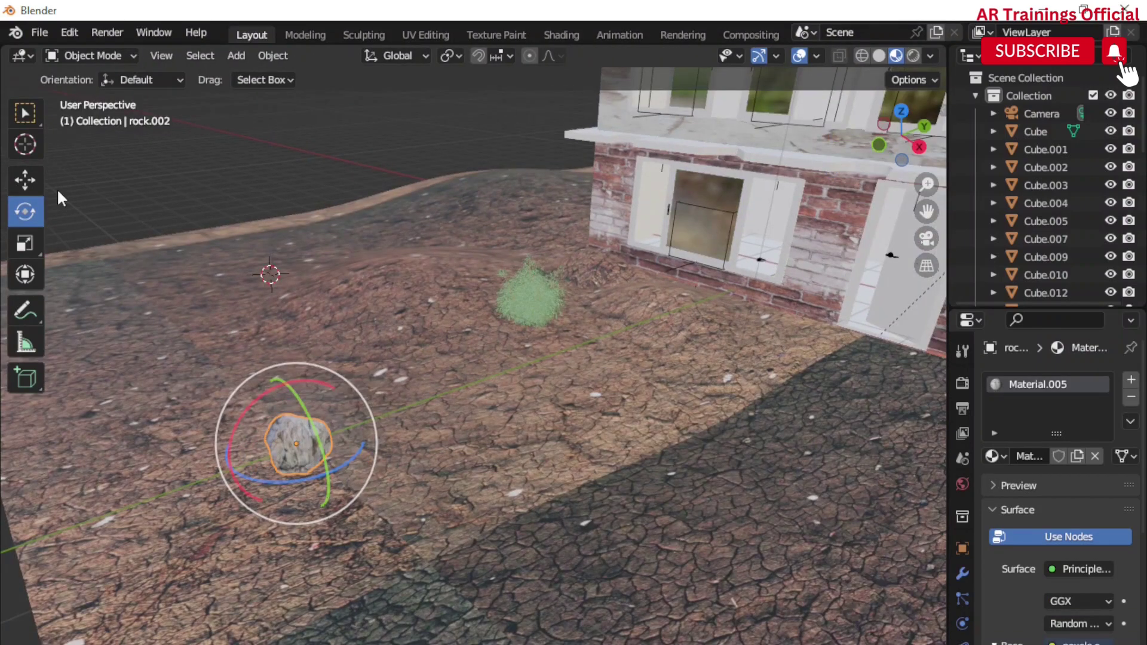
pyautogui.click(24, 179)
pyautogui.moveTo(352, 418); pyautogui.dragTo(441, 384)
pyautogui.scroll(2, 441, 385)
pyautogui.hotkey('shift', 'd')
pyautogui.press('x')
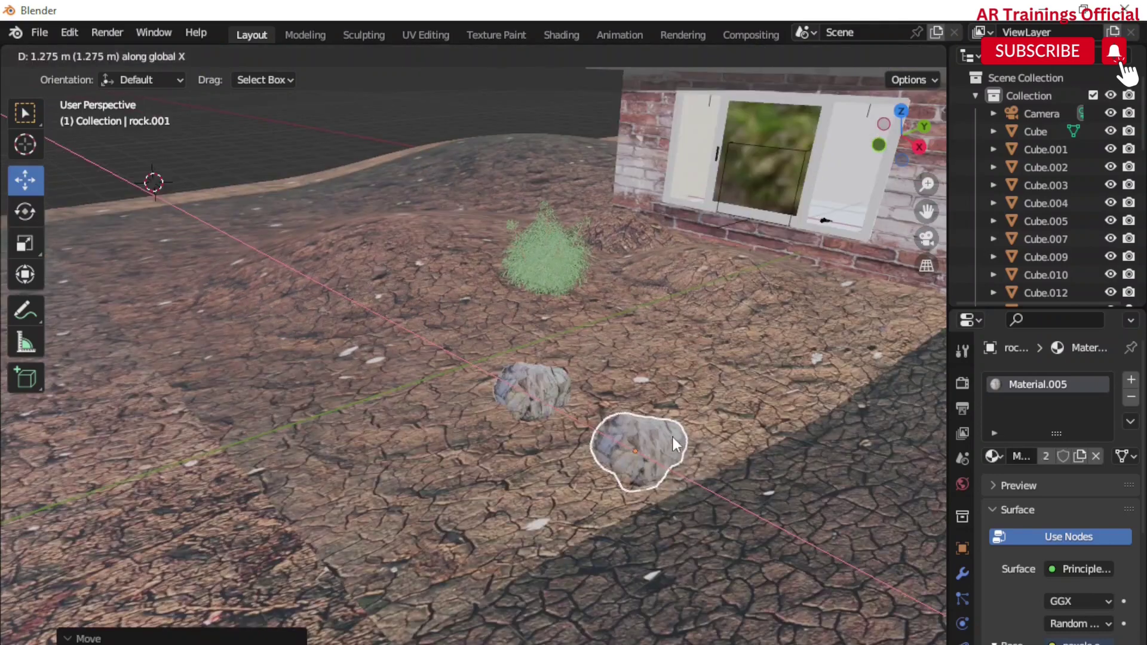
pyautogui.click(646, 456)
# Reposition the rock copy, then place a duplicated group of rocks in front of the house
pyautogui.press('g')
pyautogui.hotkey('shift', 'y')
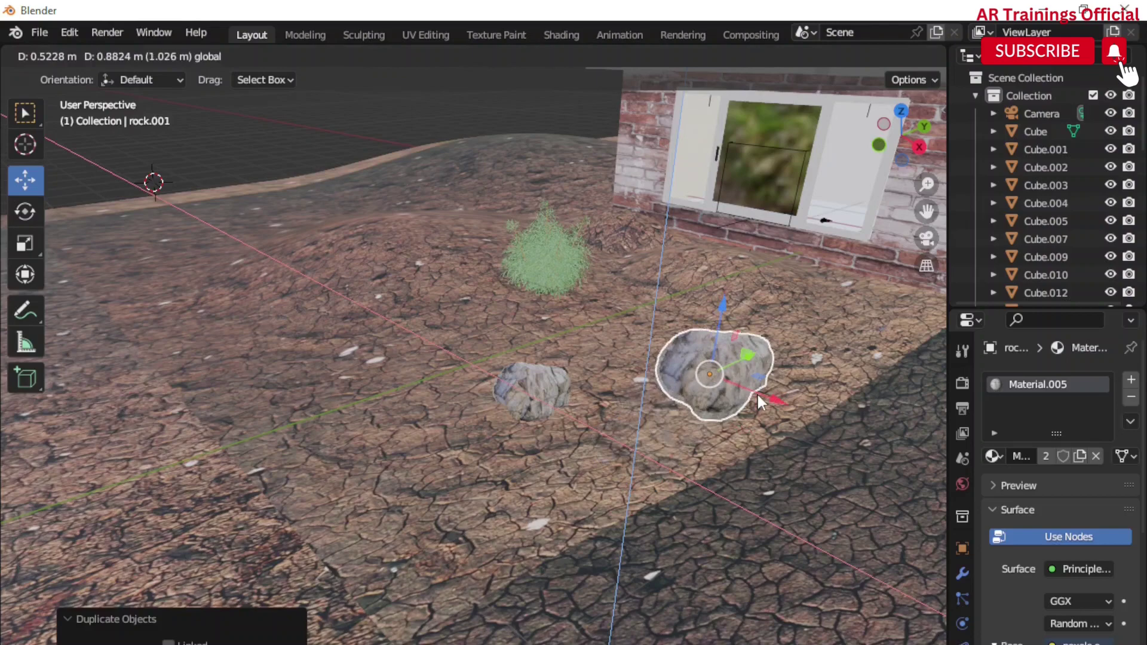
pyautogui.click(758, 393)
pyautogui.press('g')
pyautogui.press('x')
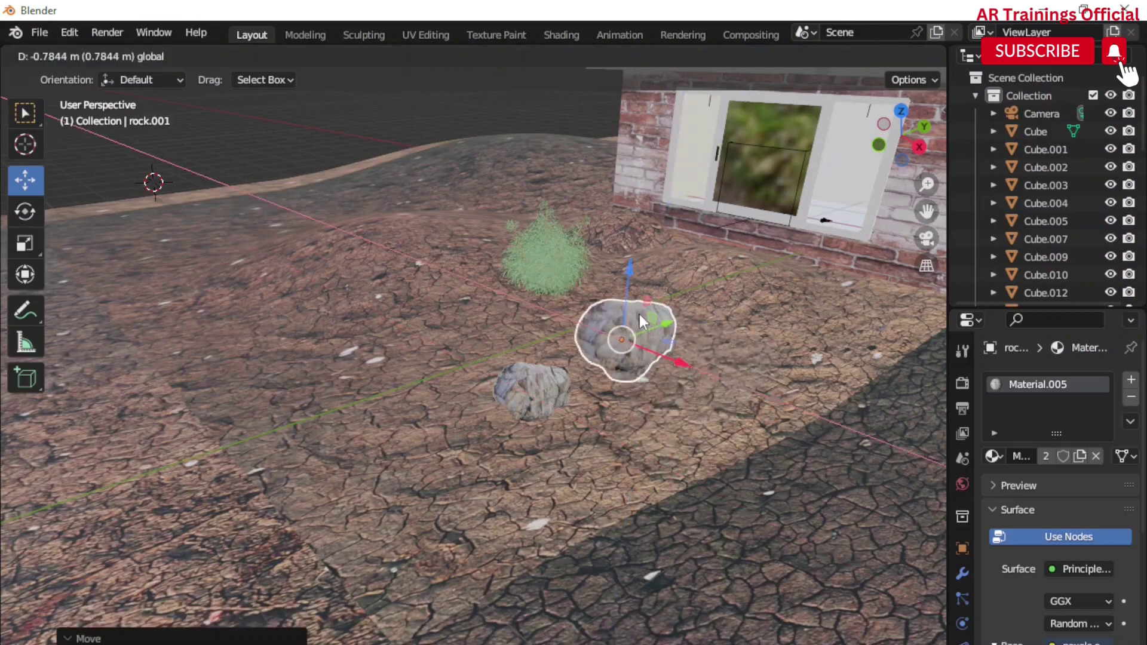
pyautogui.press('z')
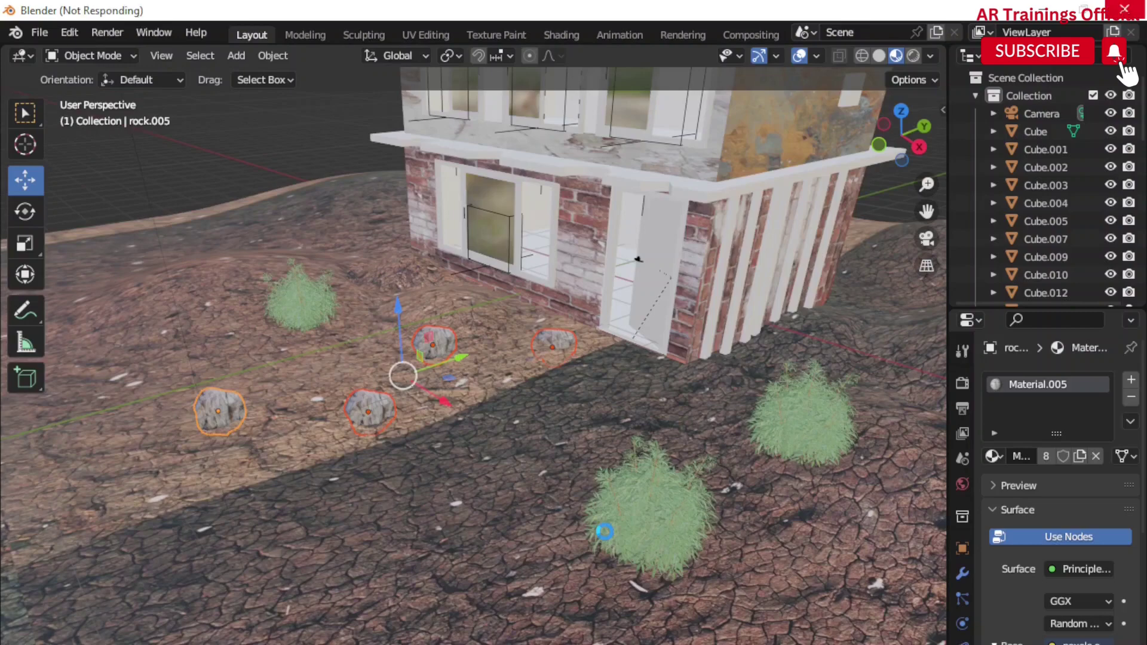
pyautogui.press('x')
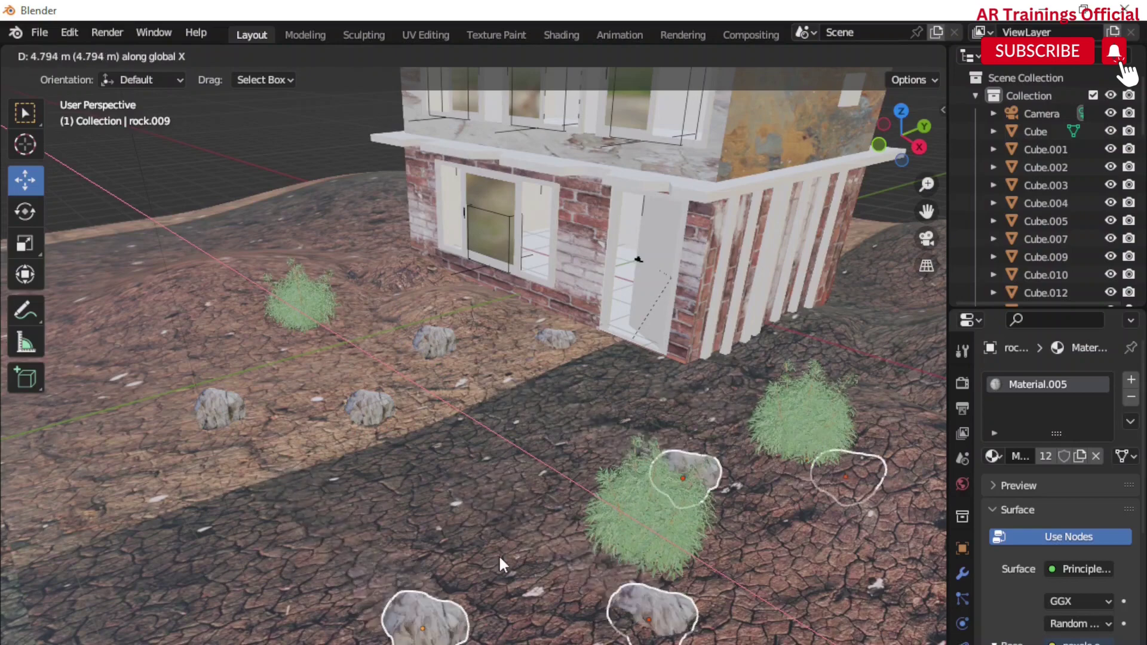
pyautogui.click(597, 547)
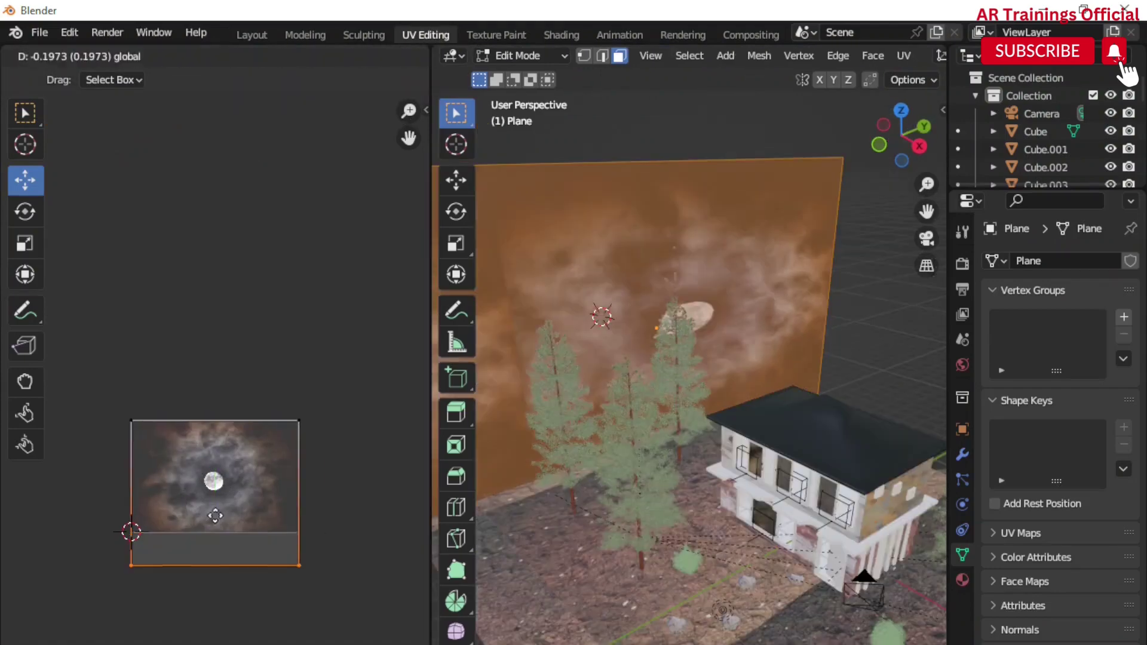
# Drag the sky plane's UV island upward to reposition the moon image
pyautogui.moveTo(215, 515); pyautogui.dragTo(215, 499)
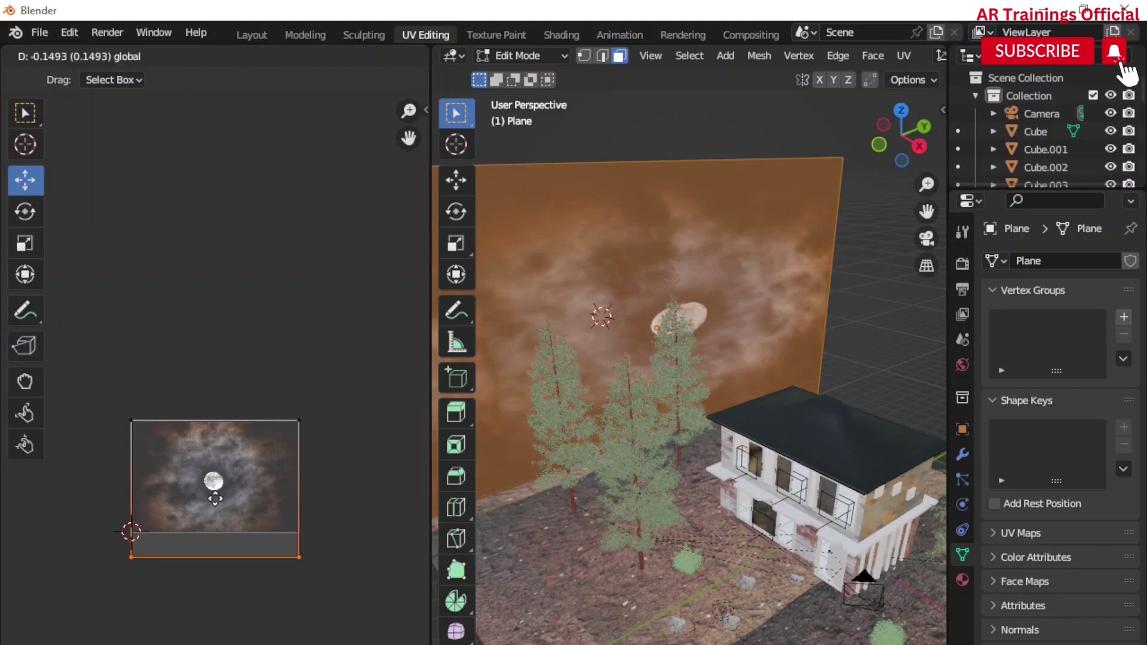
pyautogui.moveTo(215, 498); pyautogui.dragTo(225, 391)
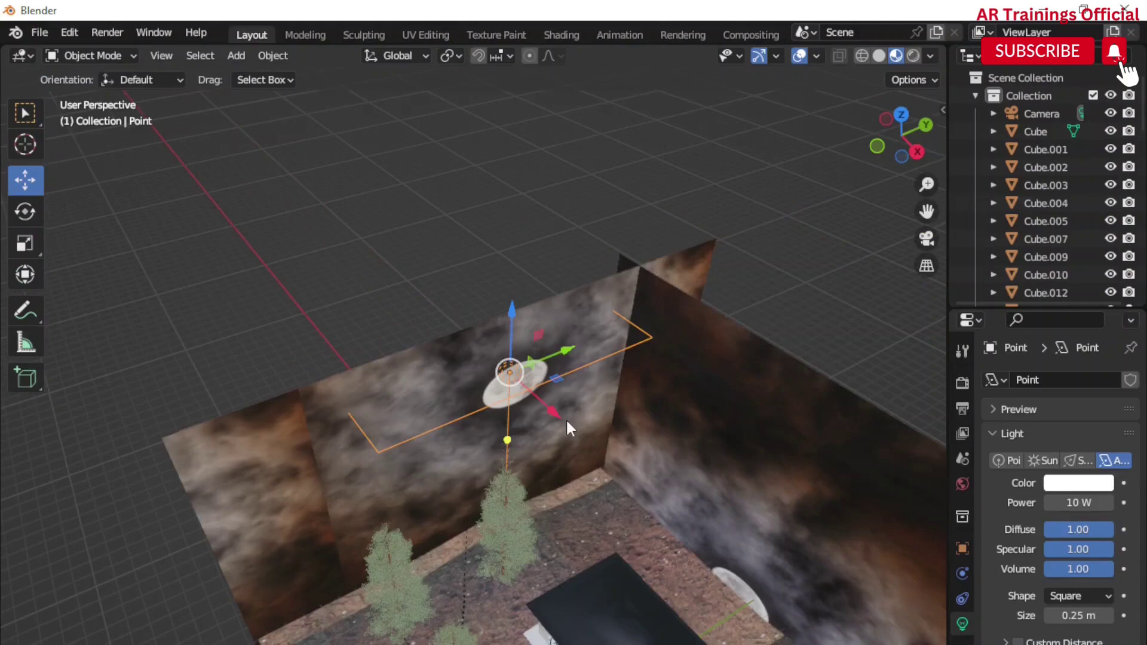
# Slide the point light slightly along the X axis
pyautogui.moveTo(567, 422); pyautogui.dragTo(573, 418)
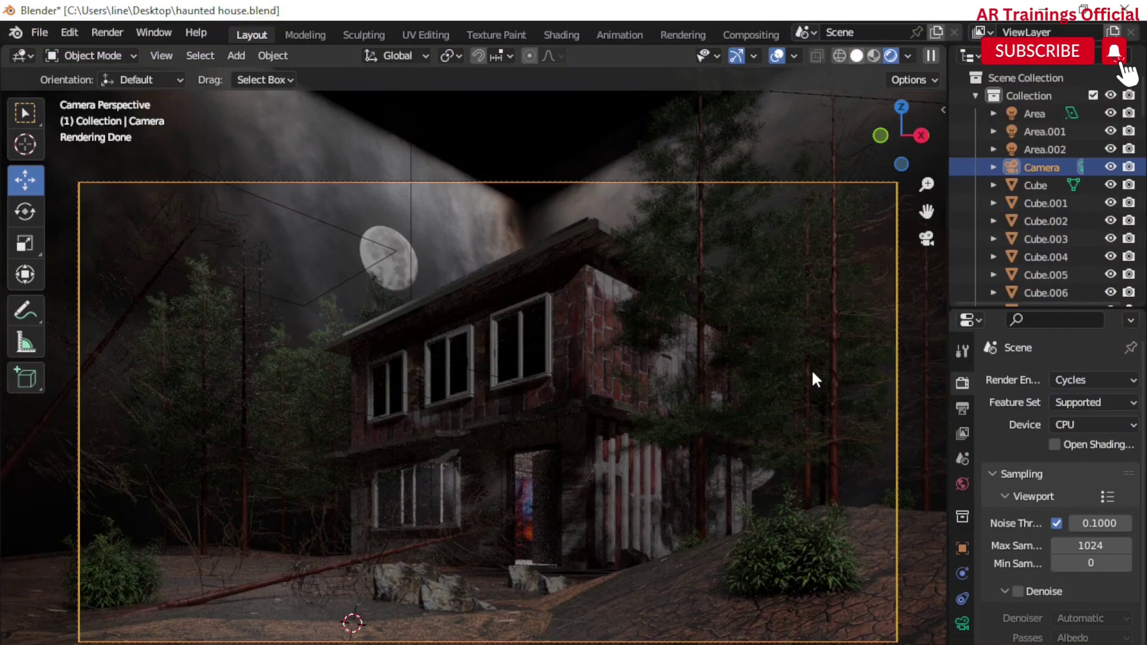
# Preview the scene in Cycles rendered shading and set the resolution to 3840 × 2160 px
pyautogui.press('z')
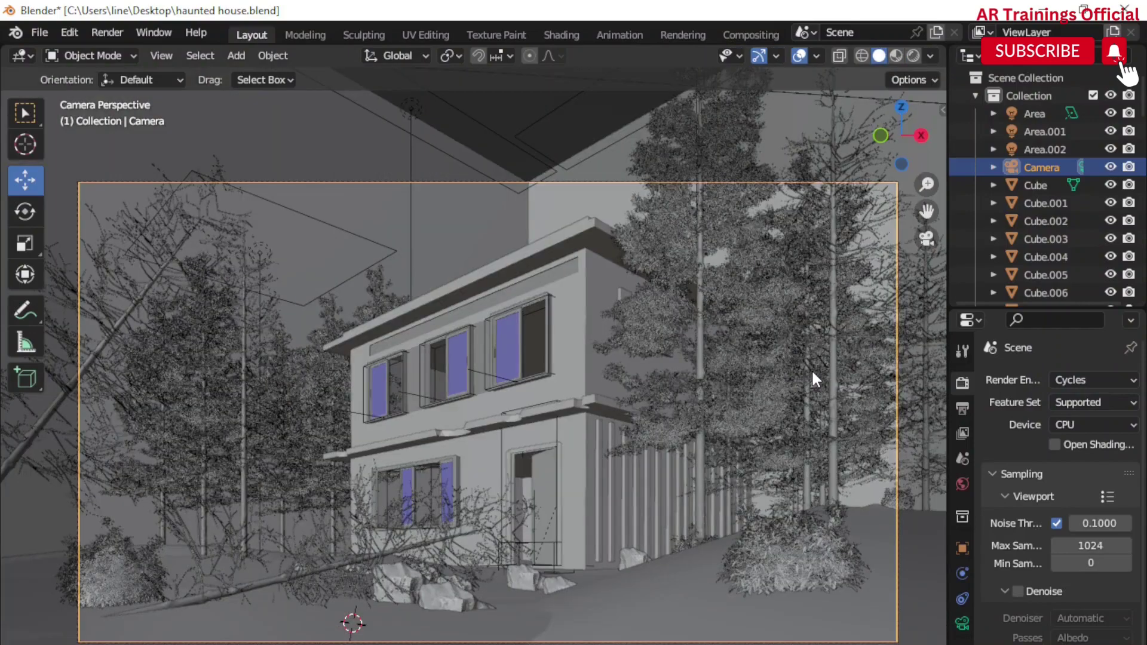
pyautogui.press('z')
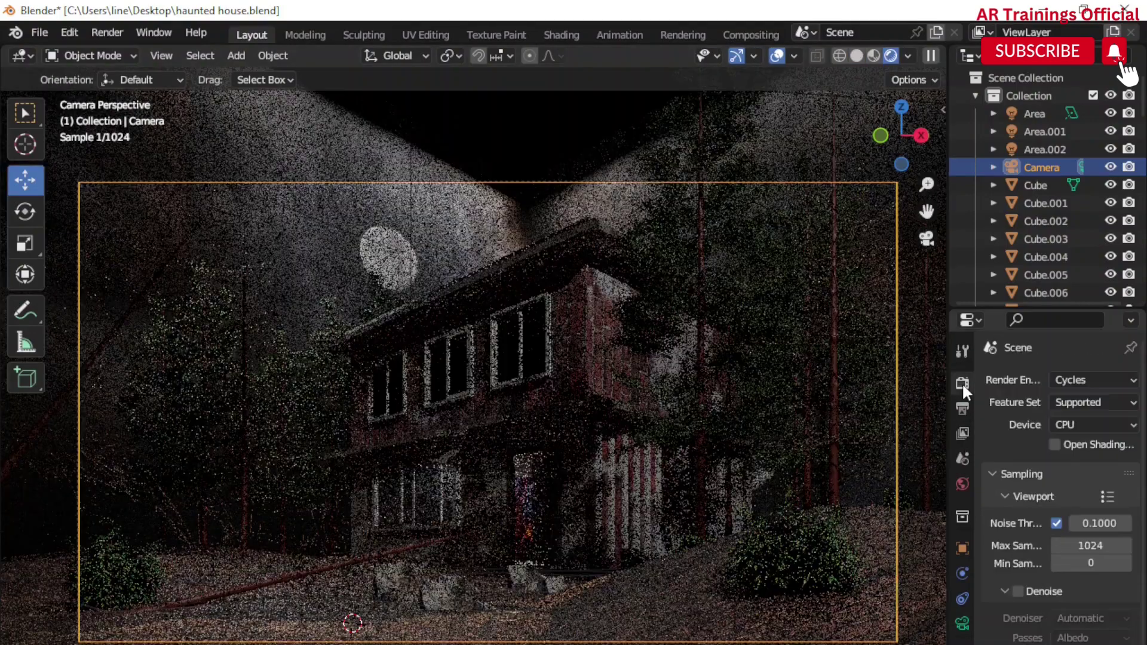
pyautogui.click(1080, 383)
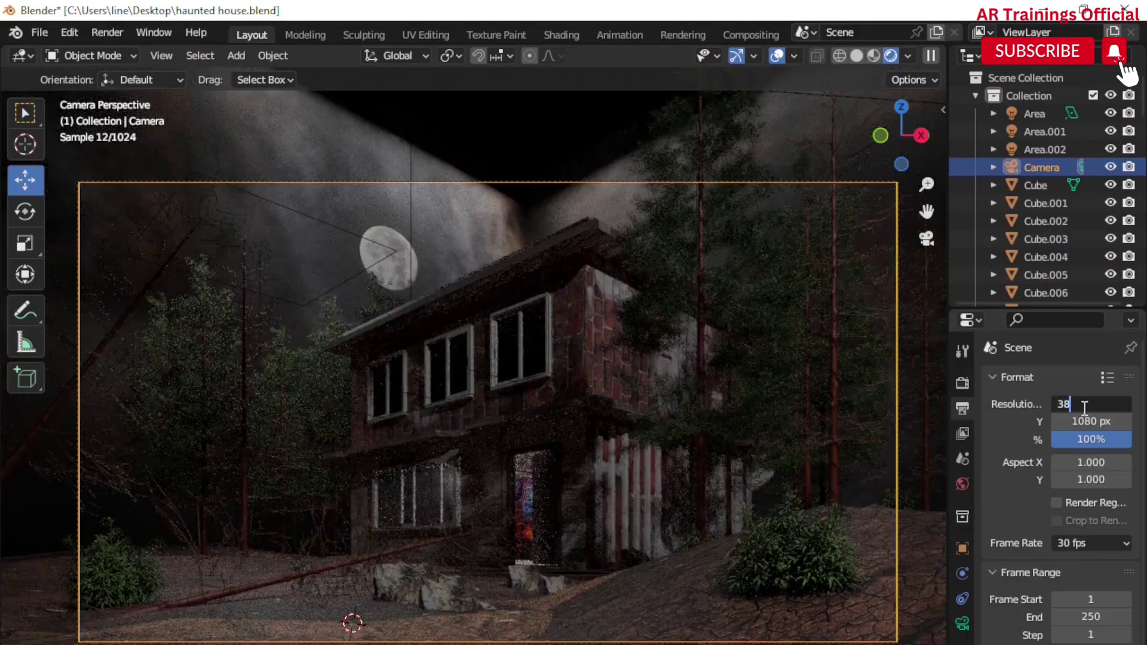
pyautogui.write('4')
pyautogui.write('0')
pyautogui.press('Return')
pyautogui.click(1091, 421)
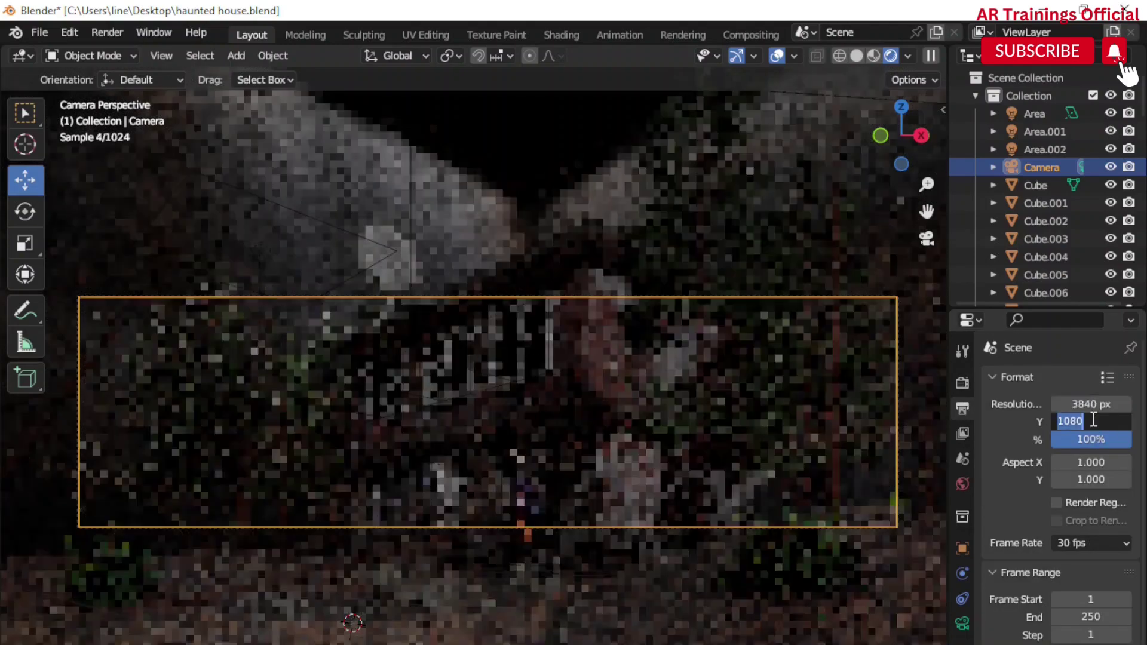
pyautogui.write('2160')
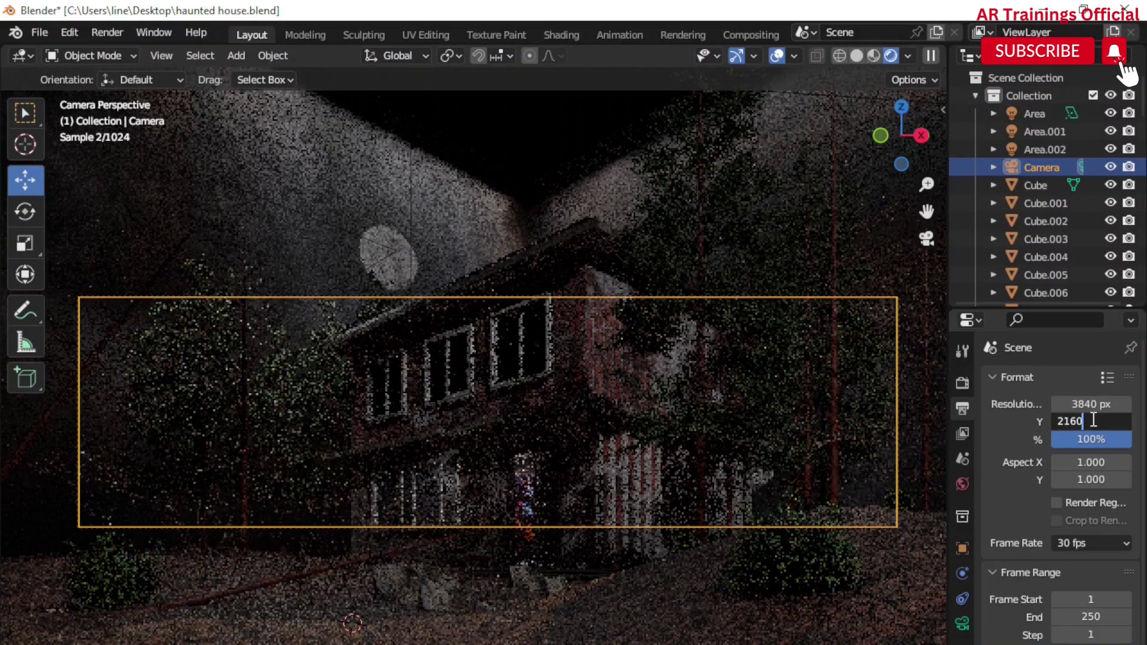
pyautogui.press('Return')
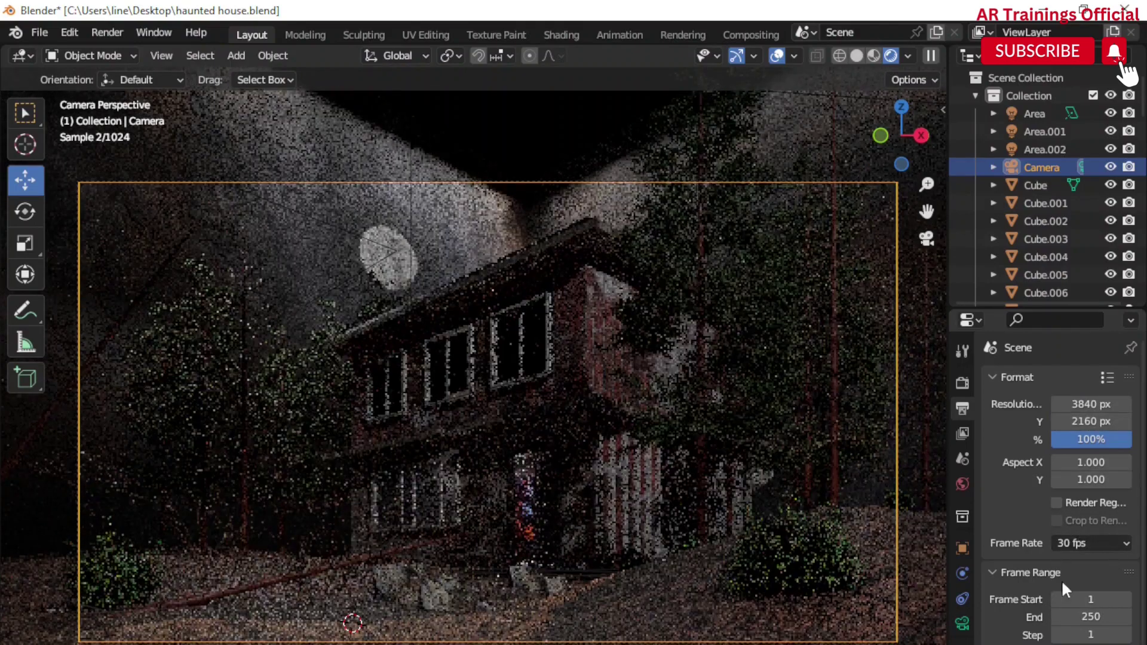
# Set the render output folder to Pictures and prepare to render the image
pyautogui.scroll(-5, 1114, 550)
pyautogui.click(1122, 610)
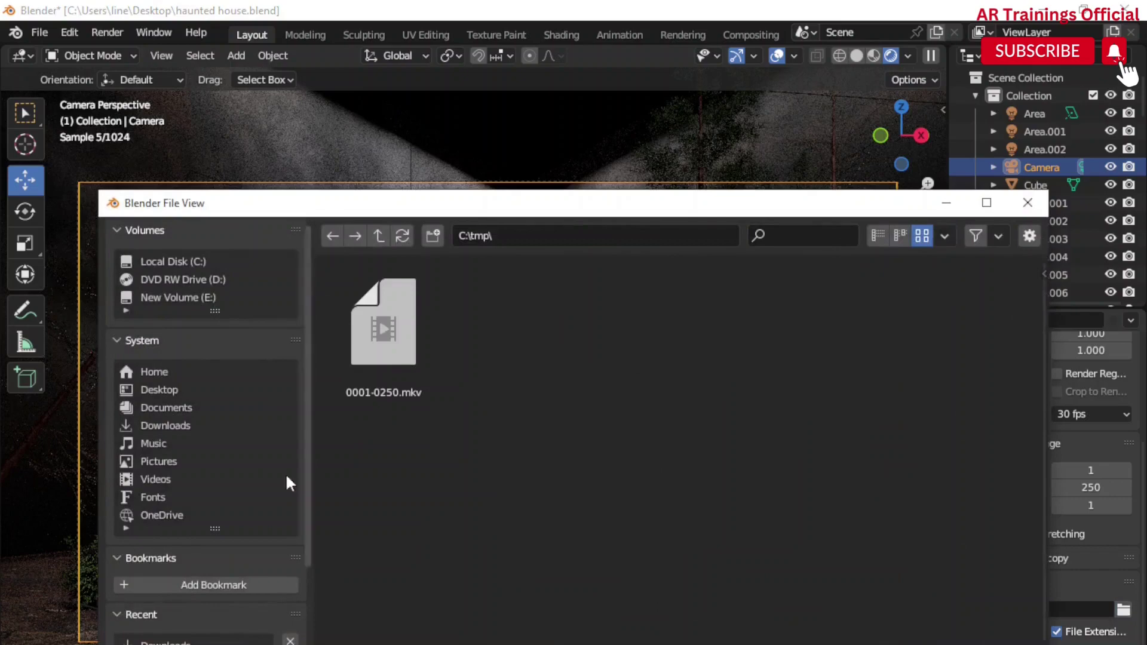
pyautogui.click(162, 461)
pyautogui.press('Escape')
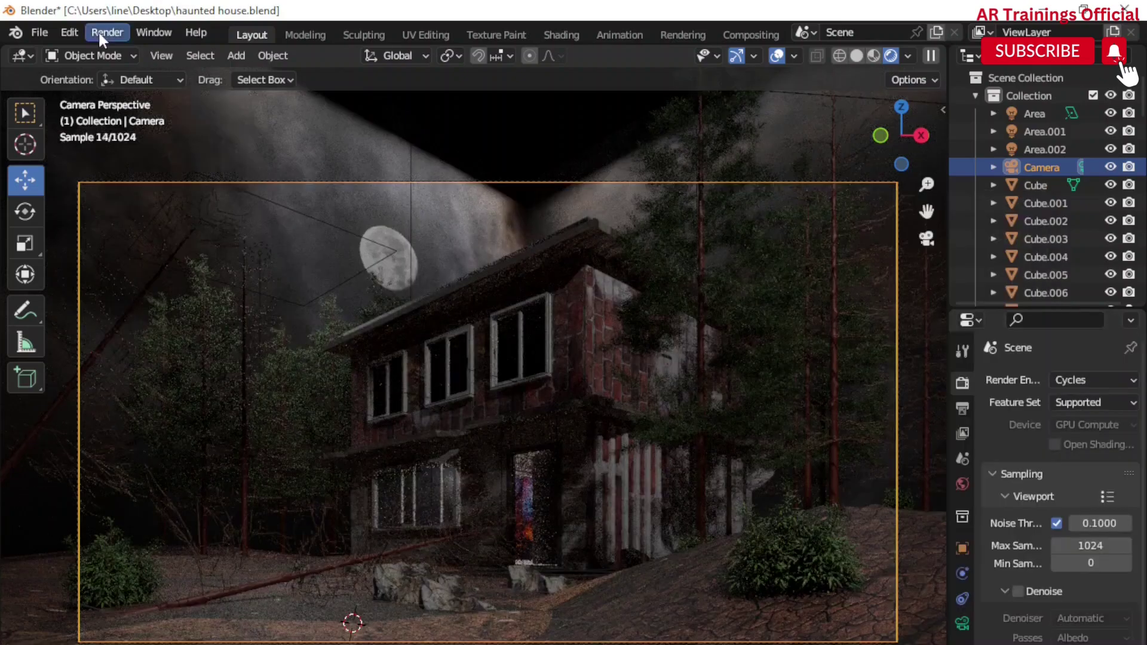
pyautogui.click(98, 30)
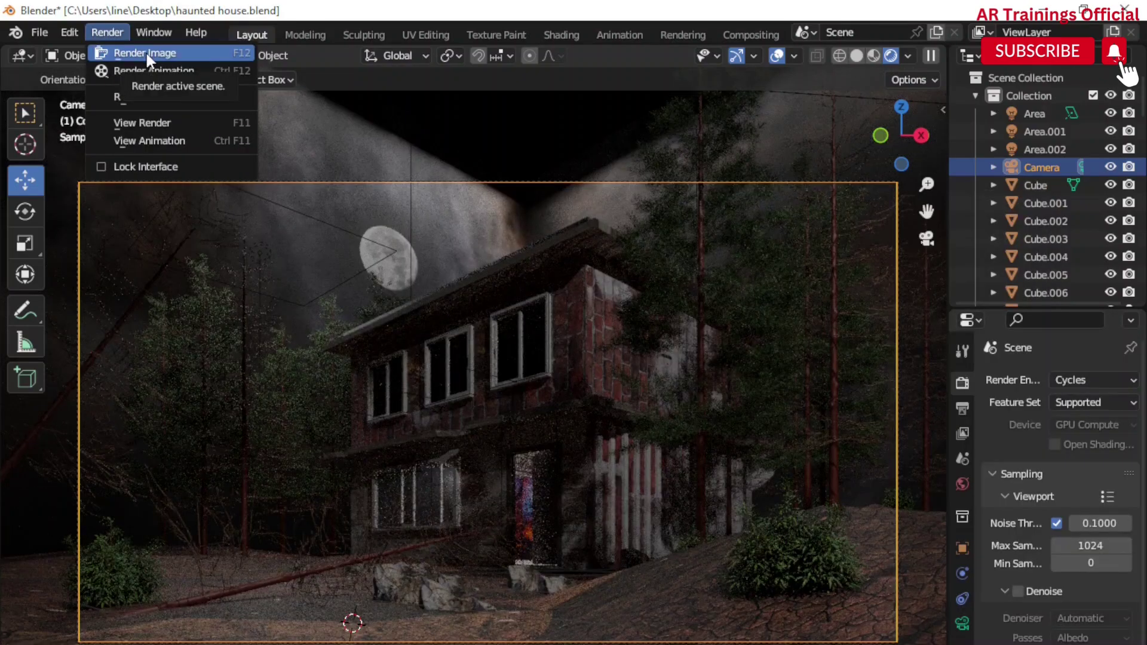